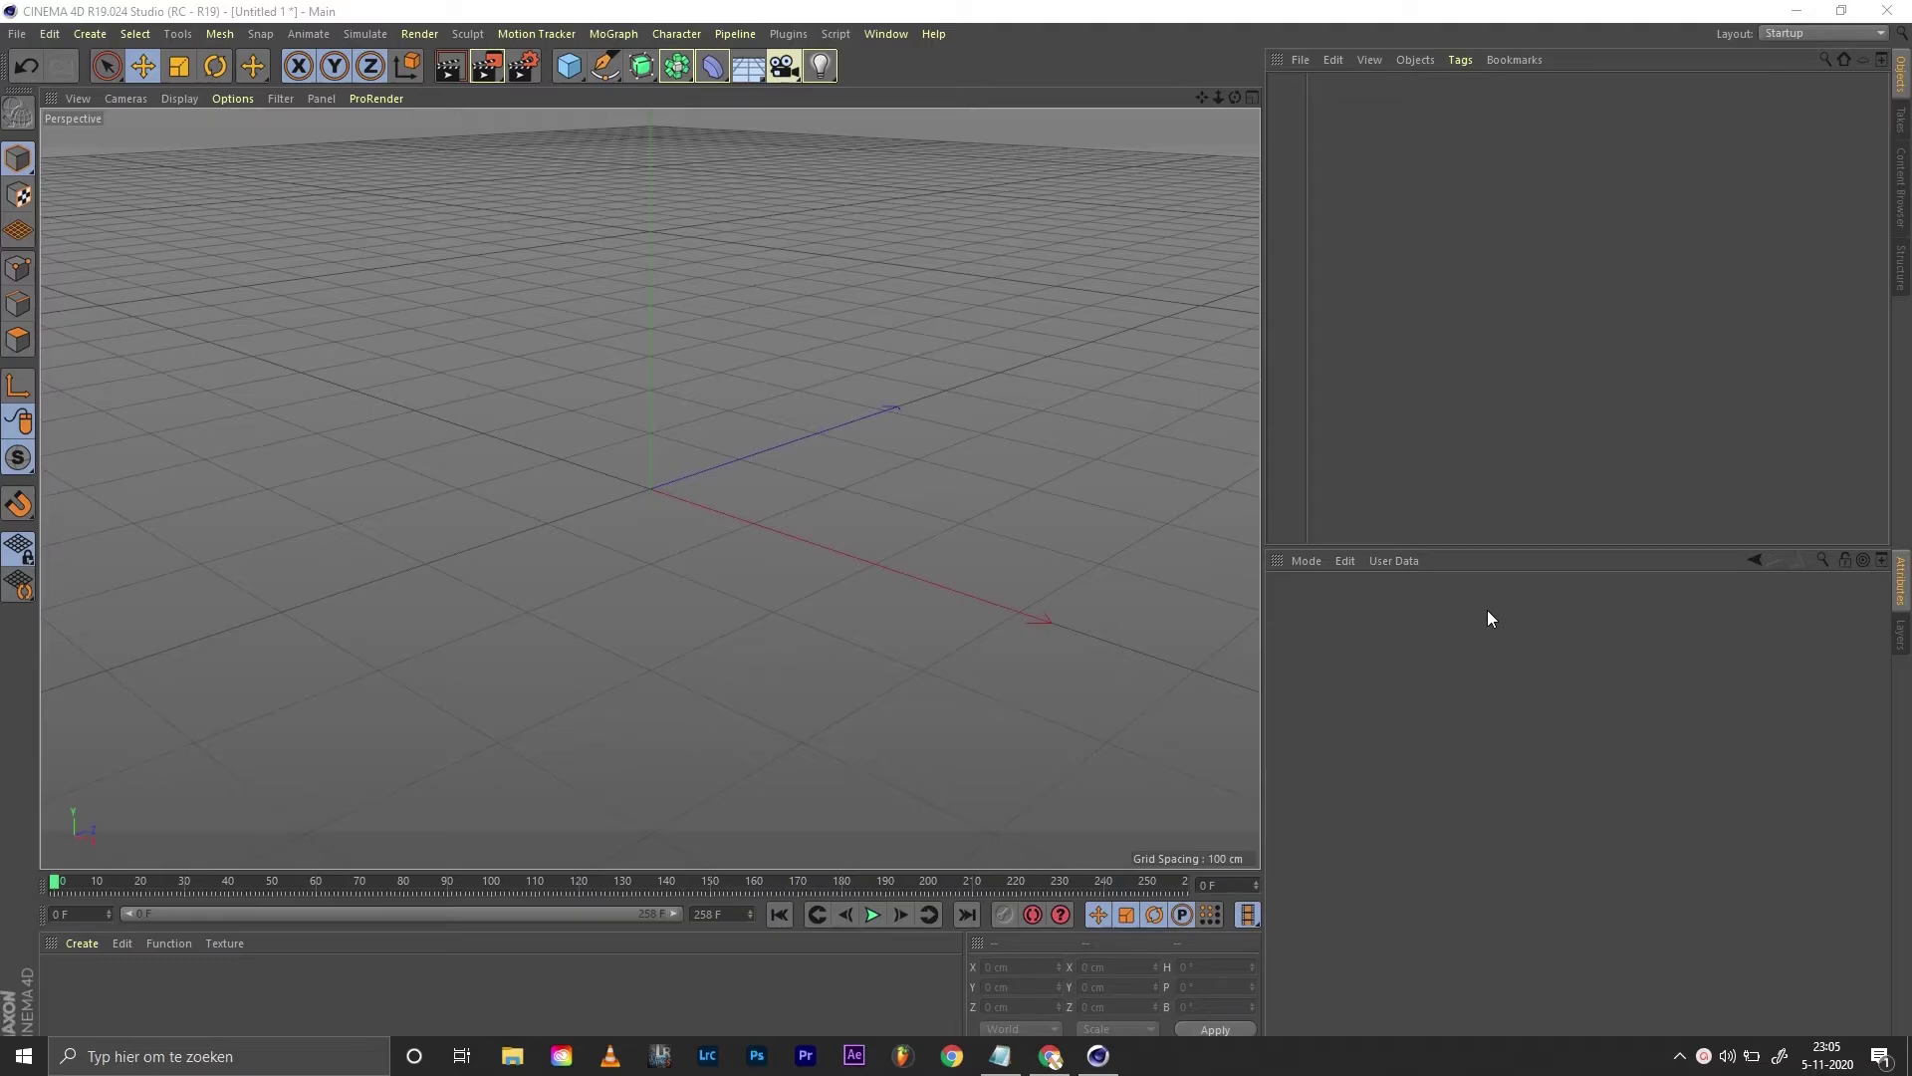
Step: Set the project frame rate to 25 FPS and the maximum time to 258 frames
click(1265, 10)
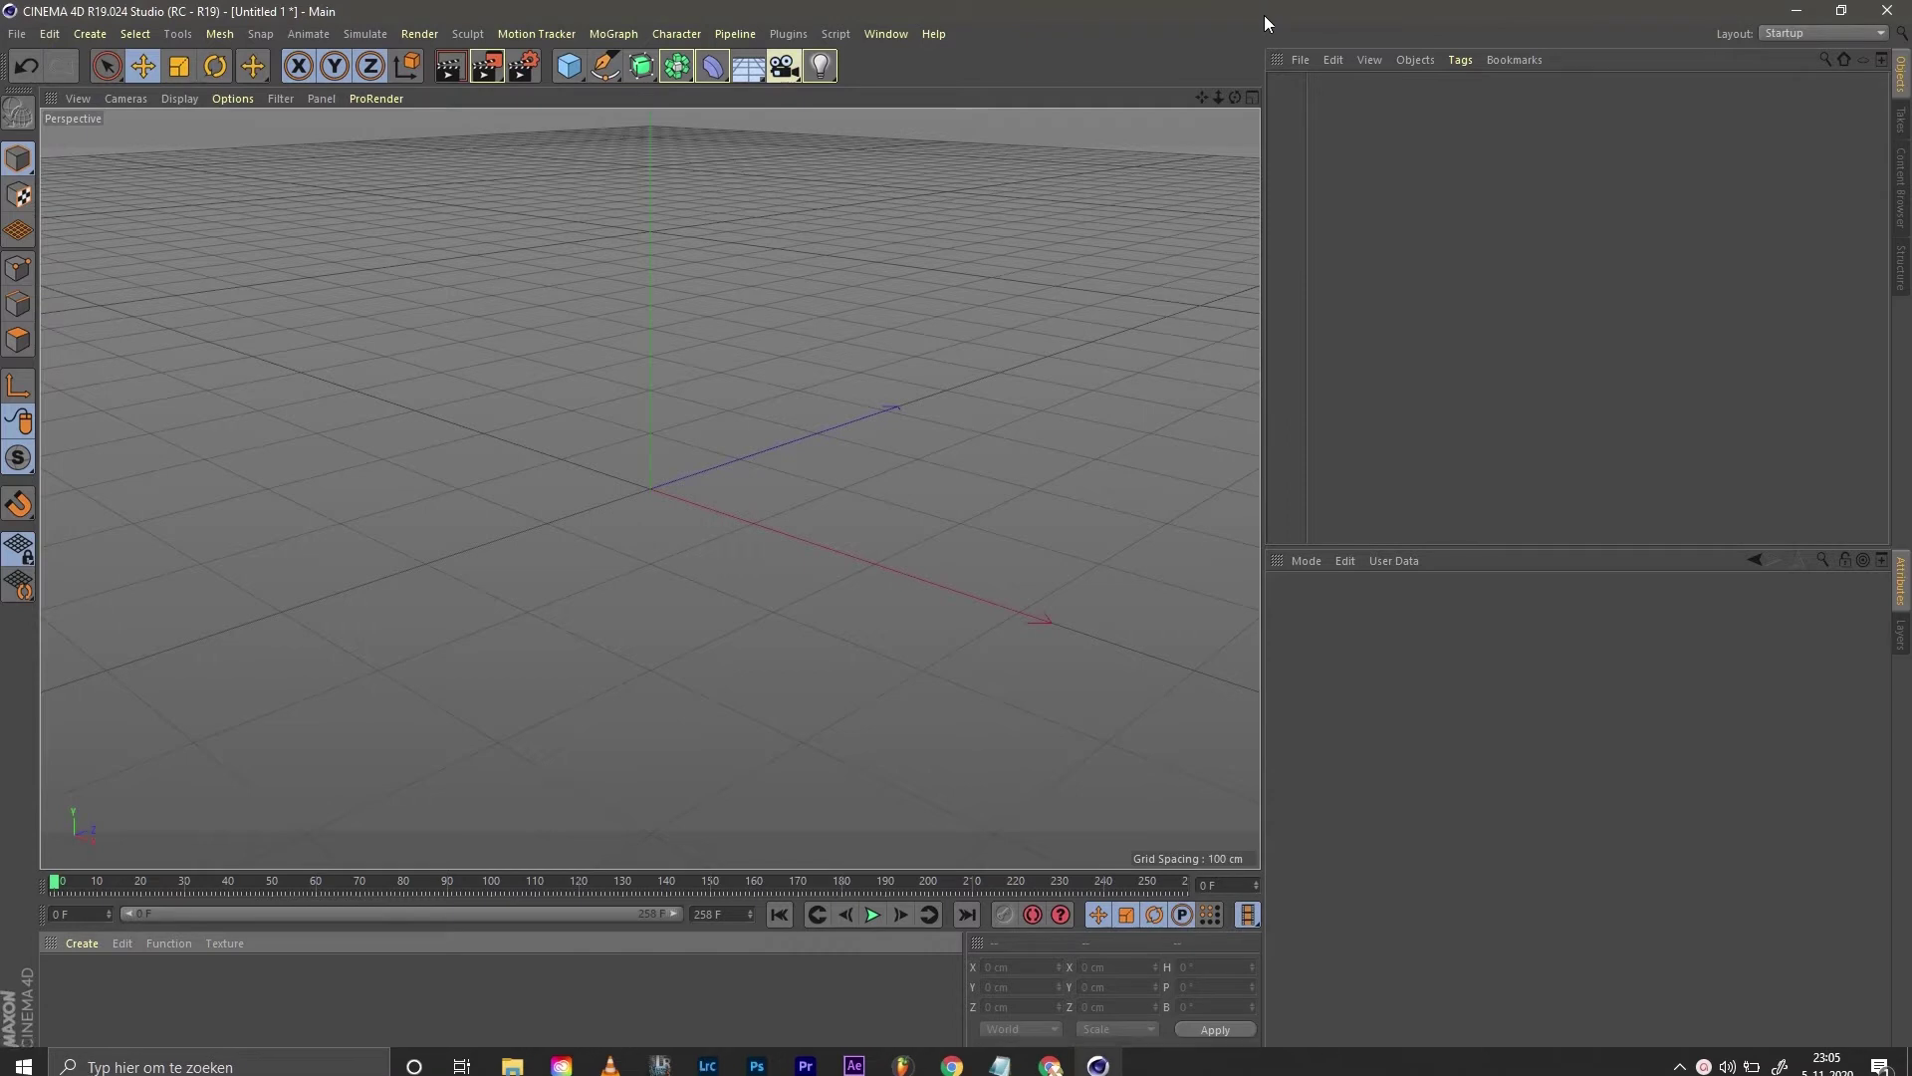
key(ctrl+d)
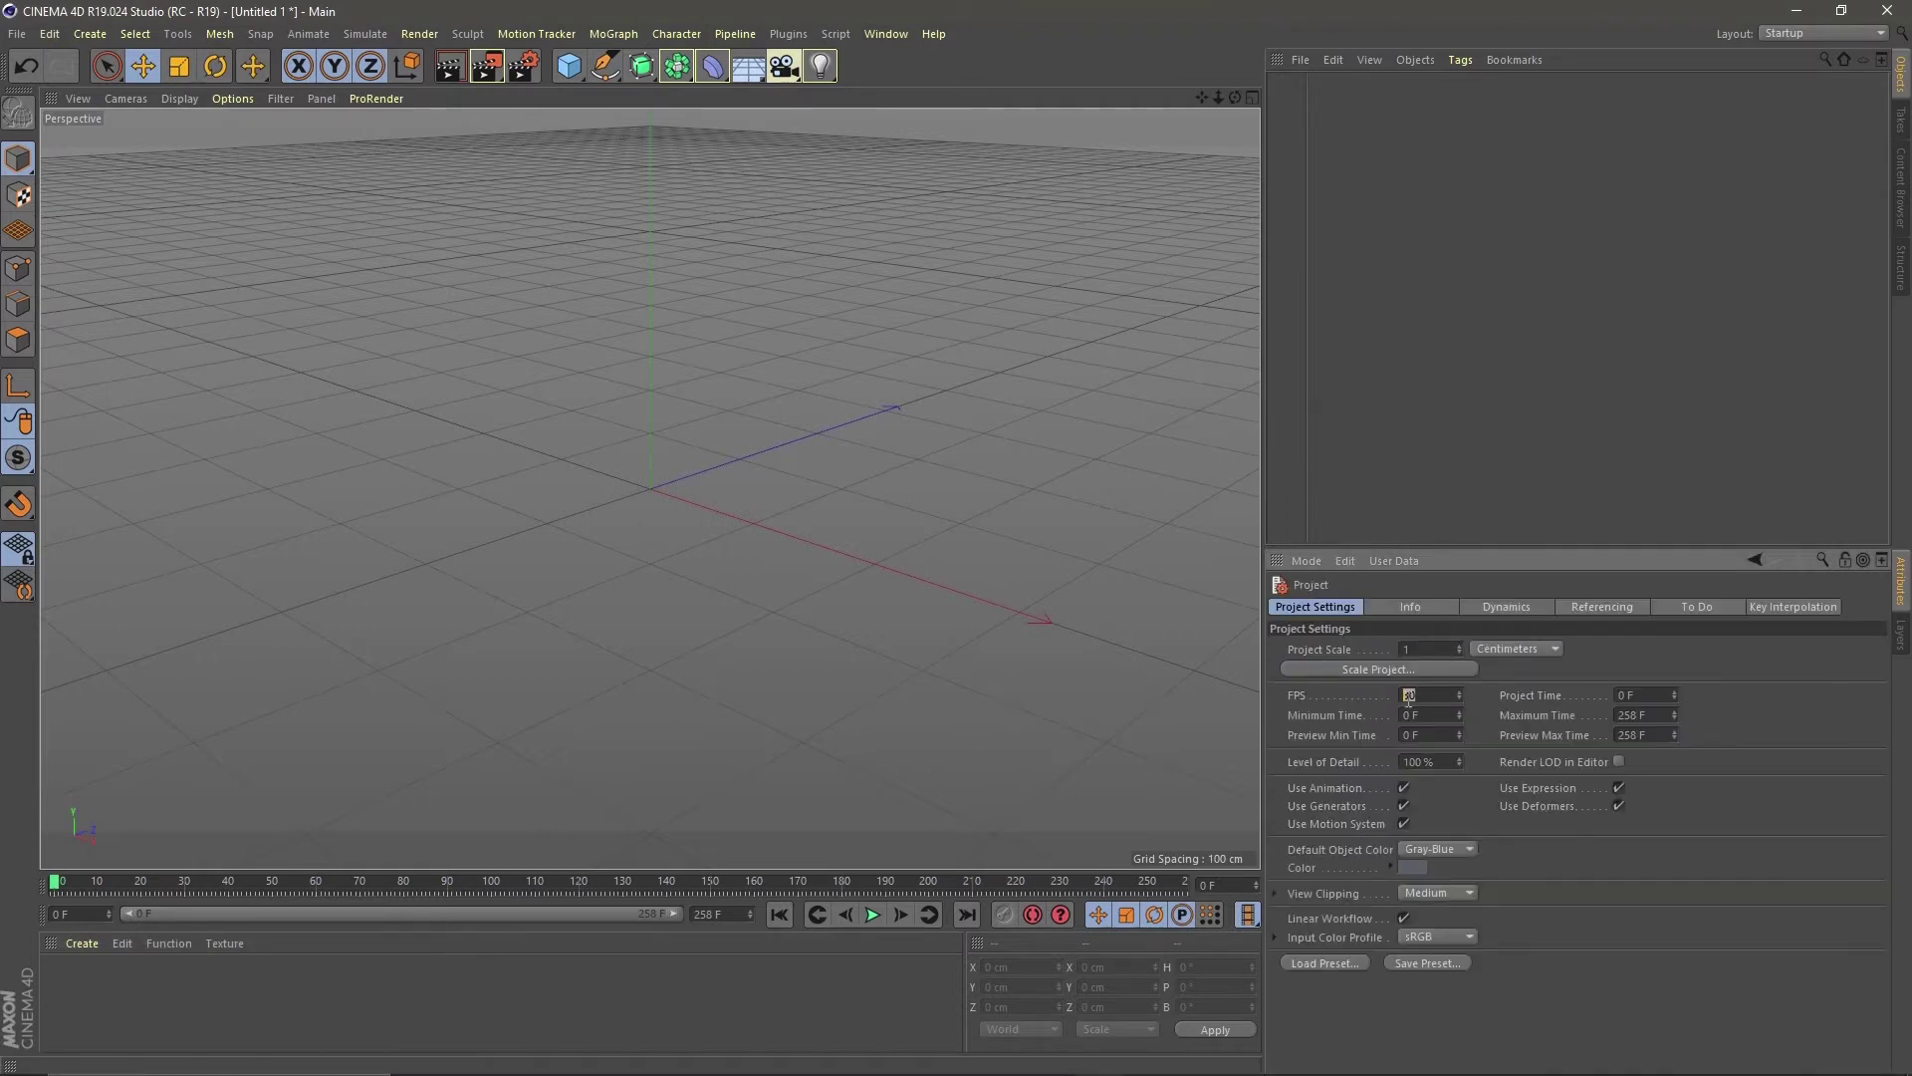
text(25)
key(Tab)
key(Tab)
key(Tab)
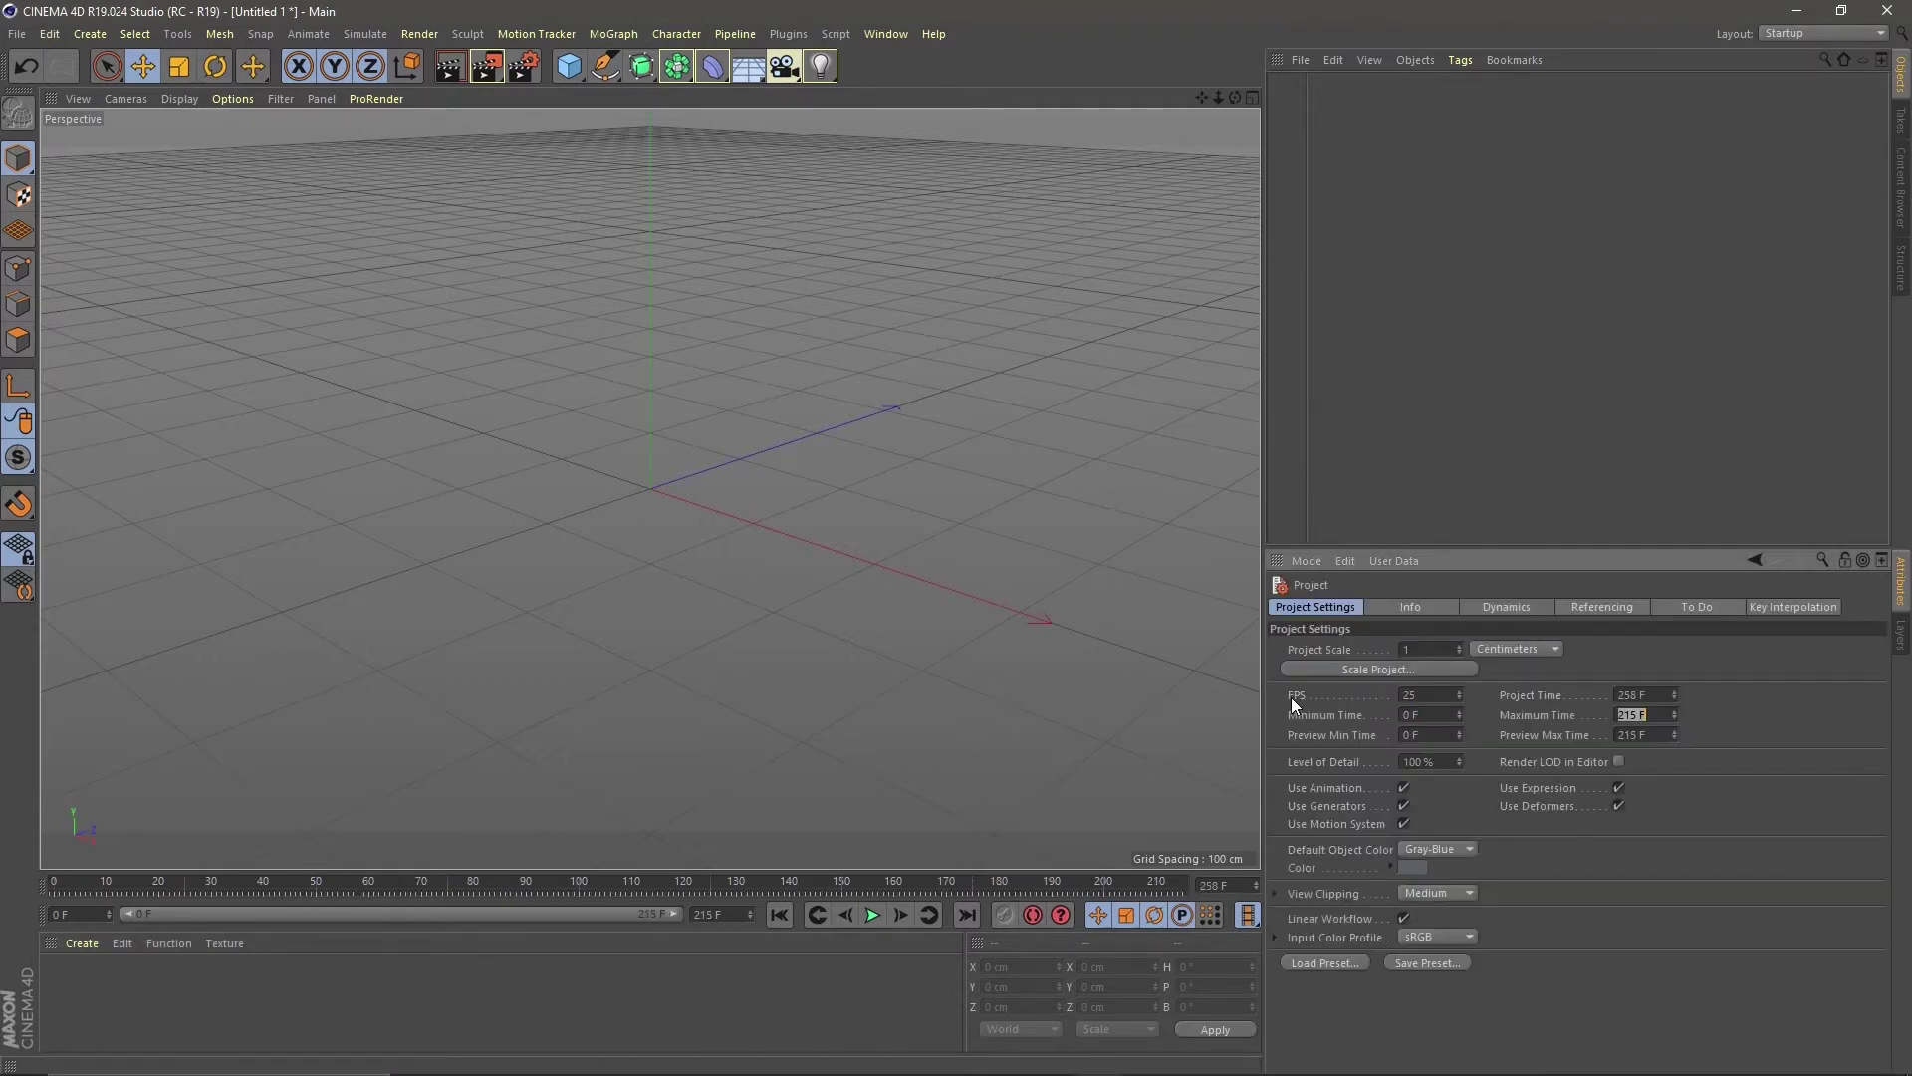
text(258)
key(Return)
Step: Add a Motion Tracker and load Garden_25fps00000.png as its footage
click(527, 34)
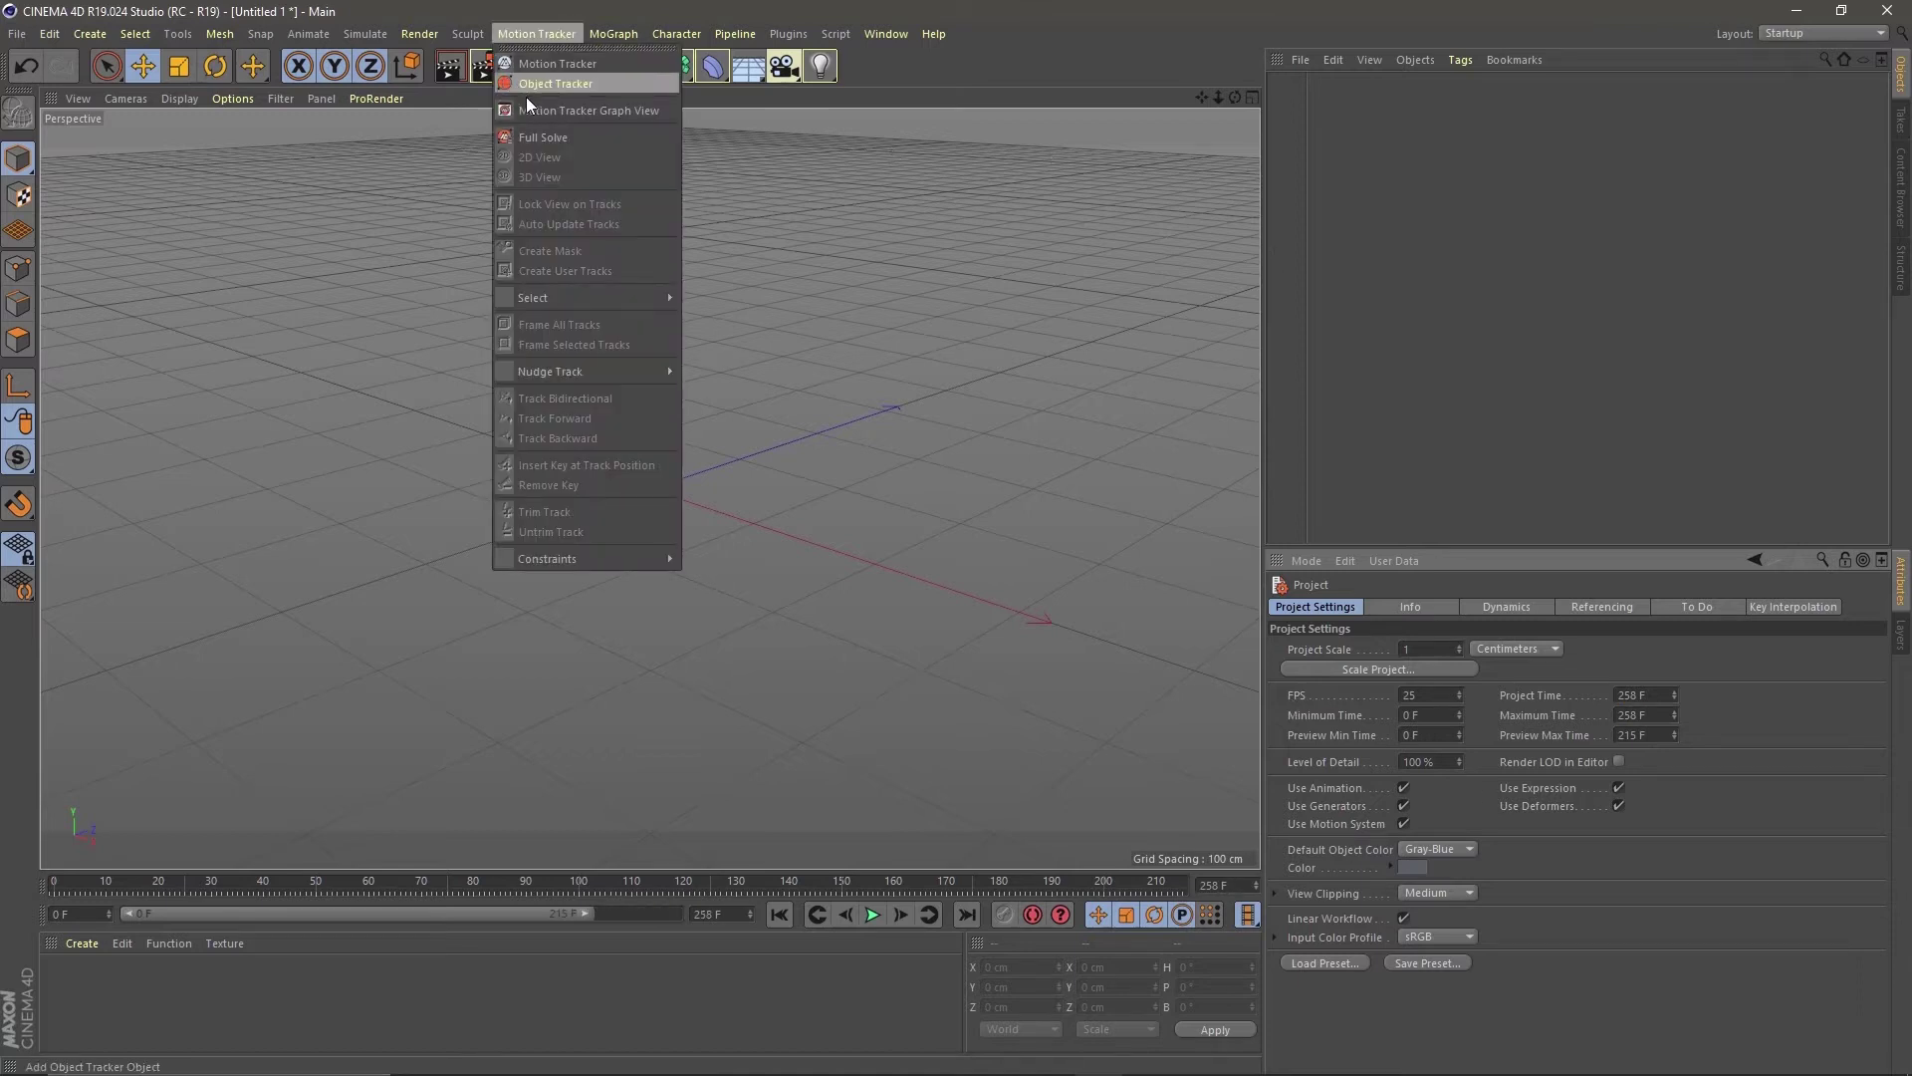
click(523, 64)
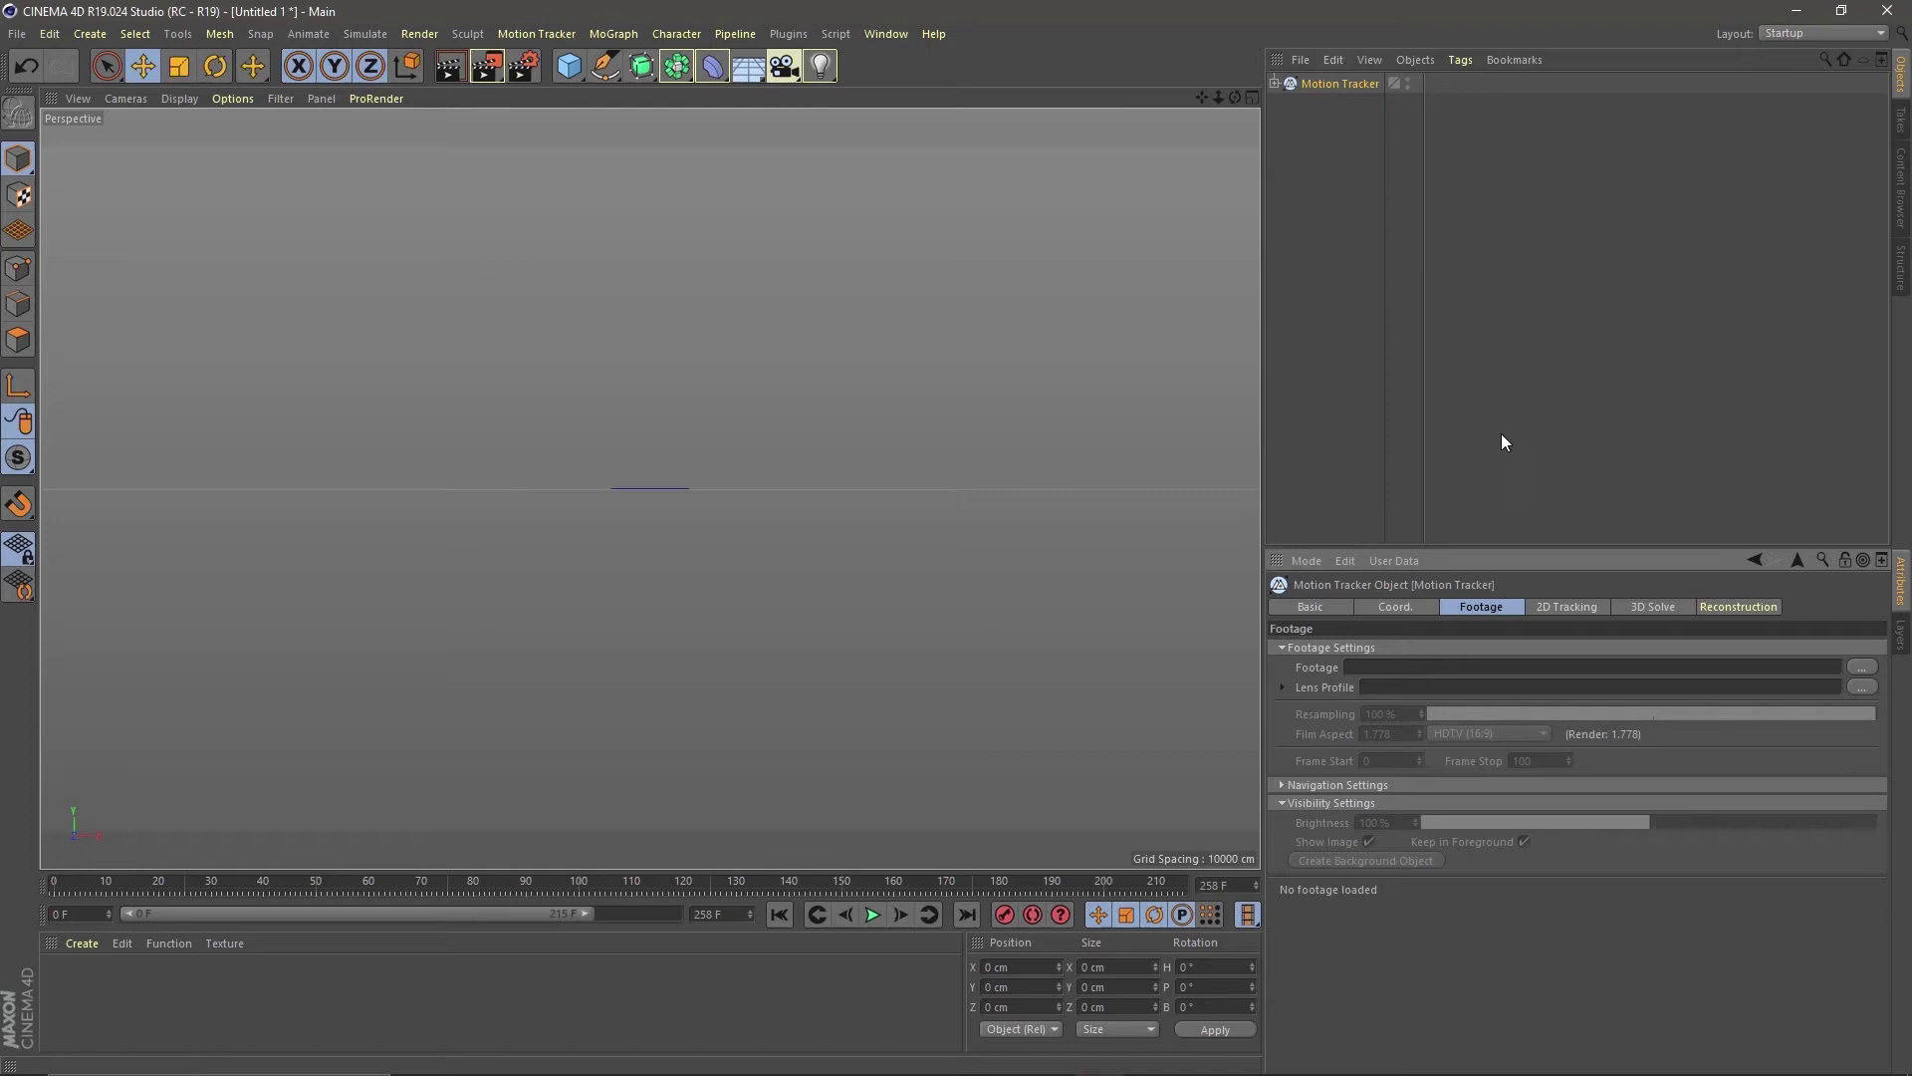
click(1860, 669)
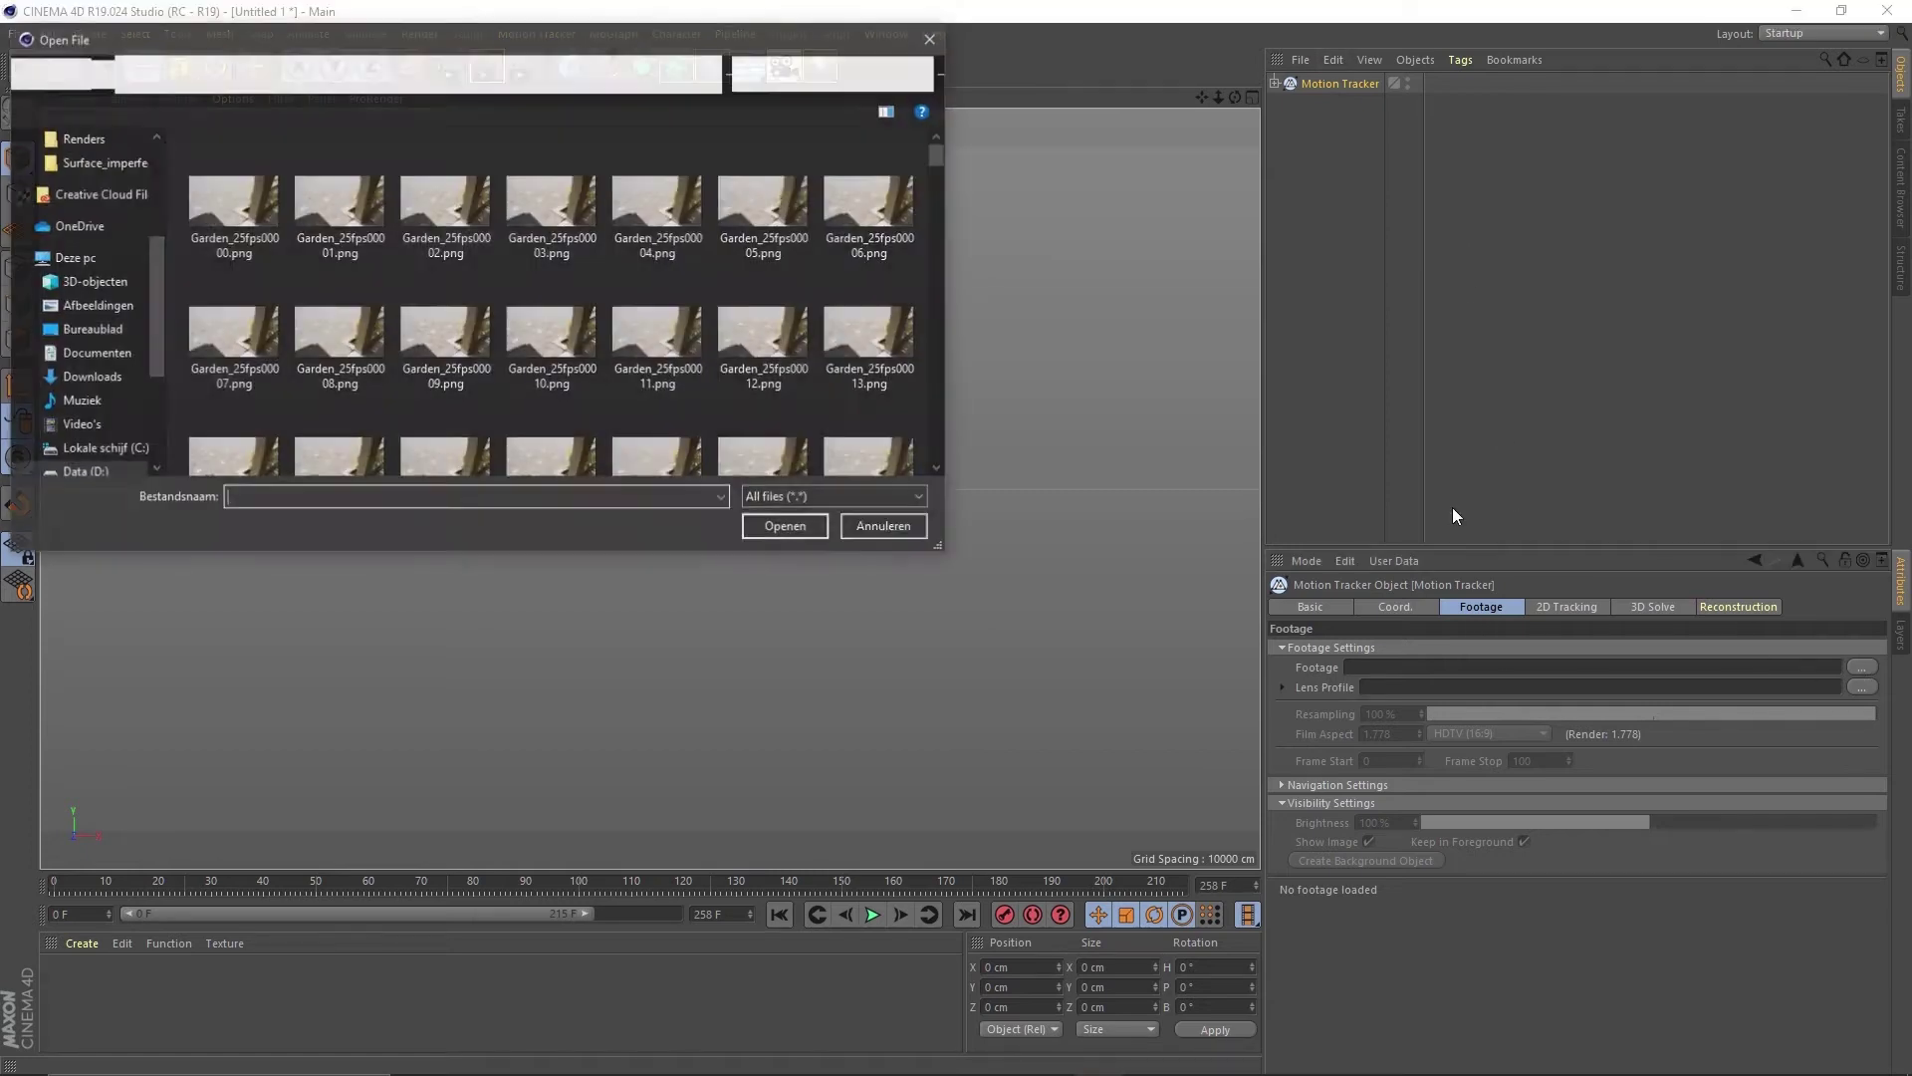
click(214, 177)
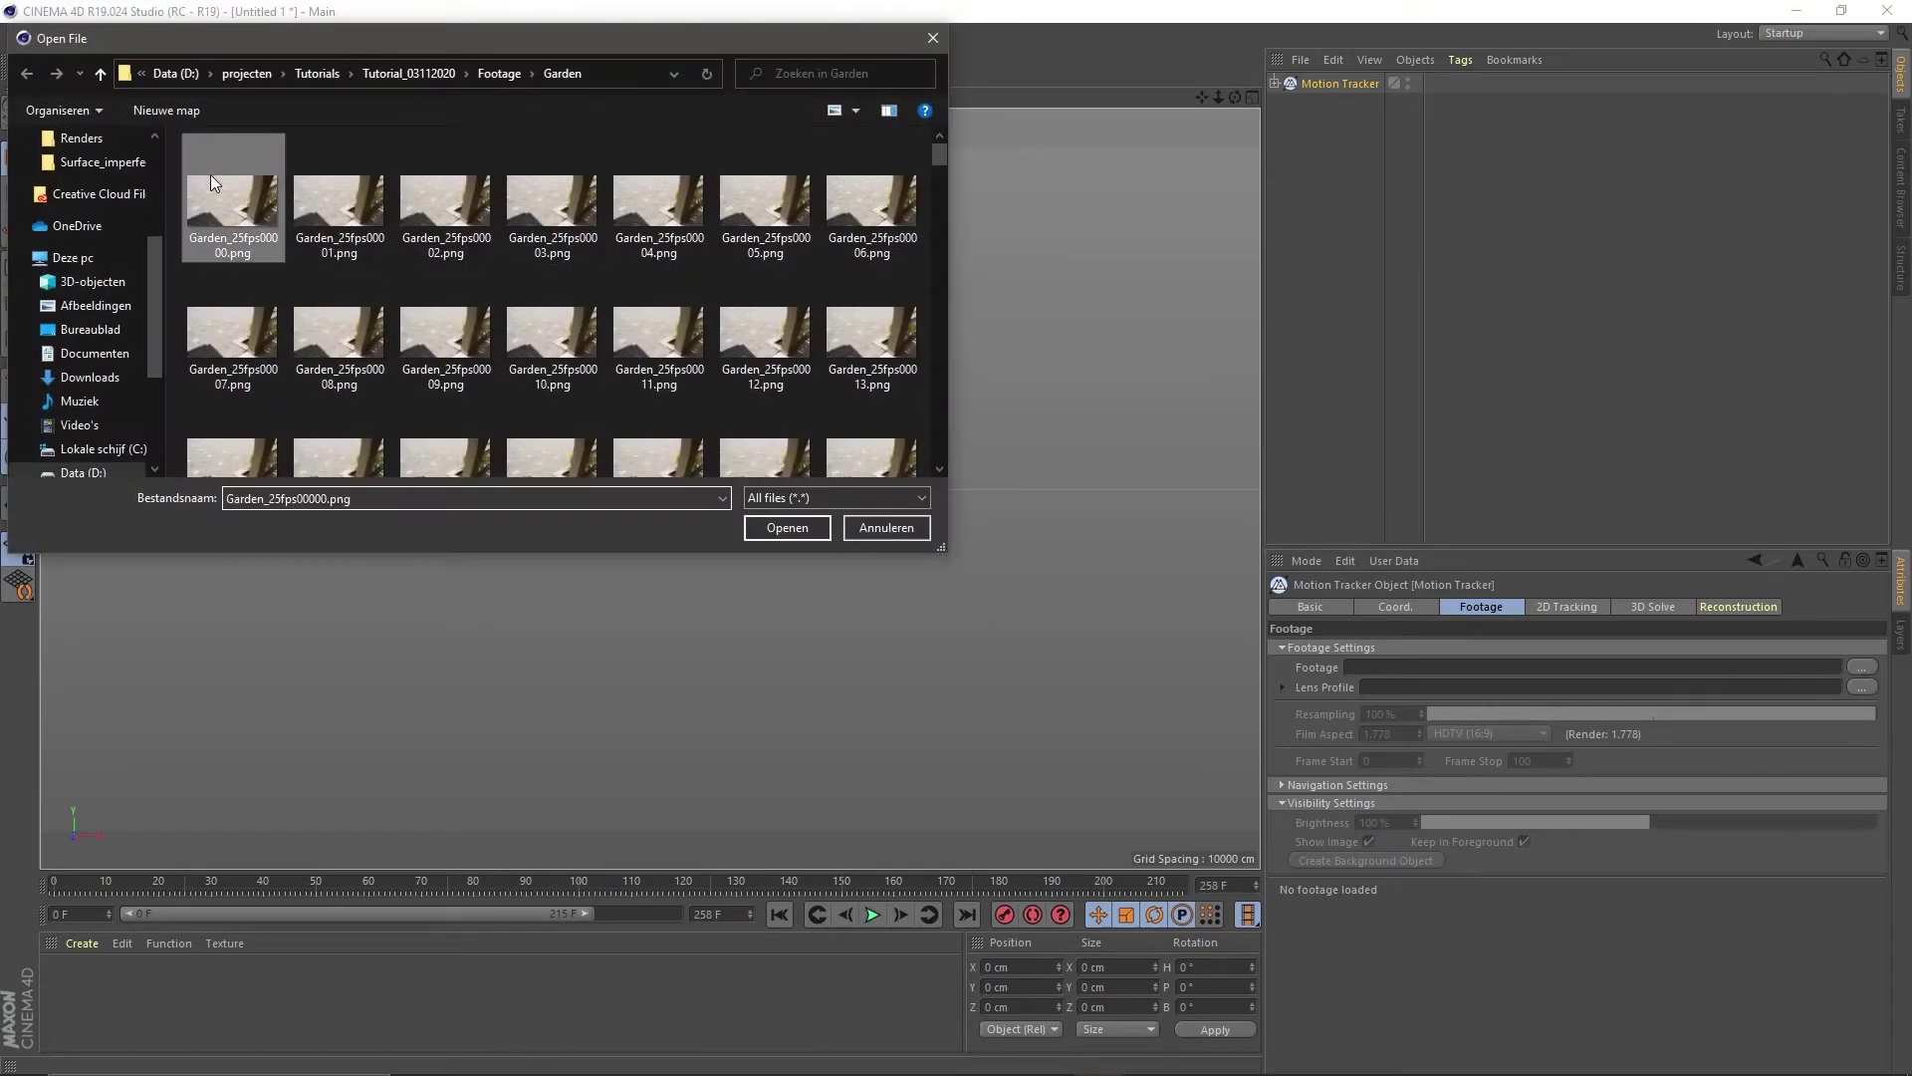
click(809, 530)
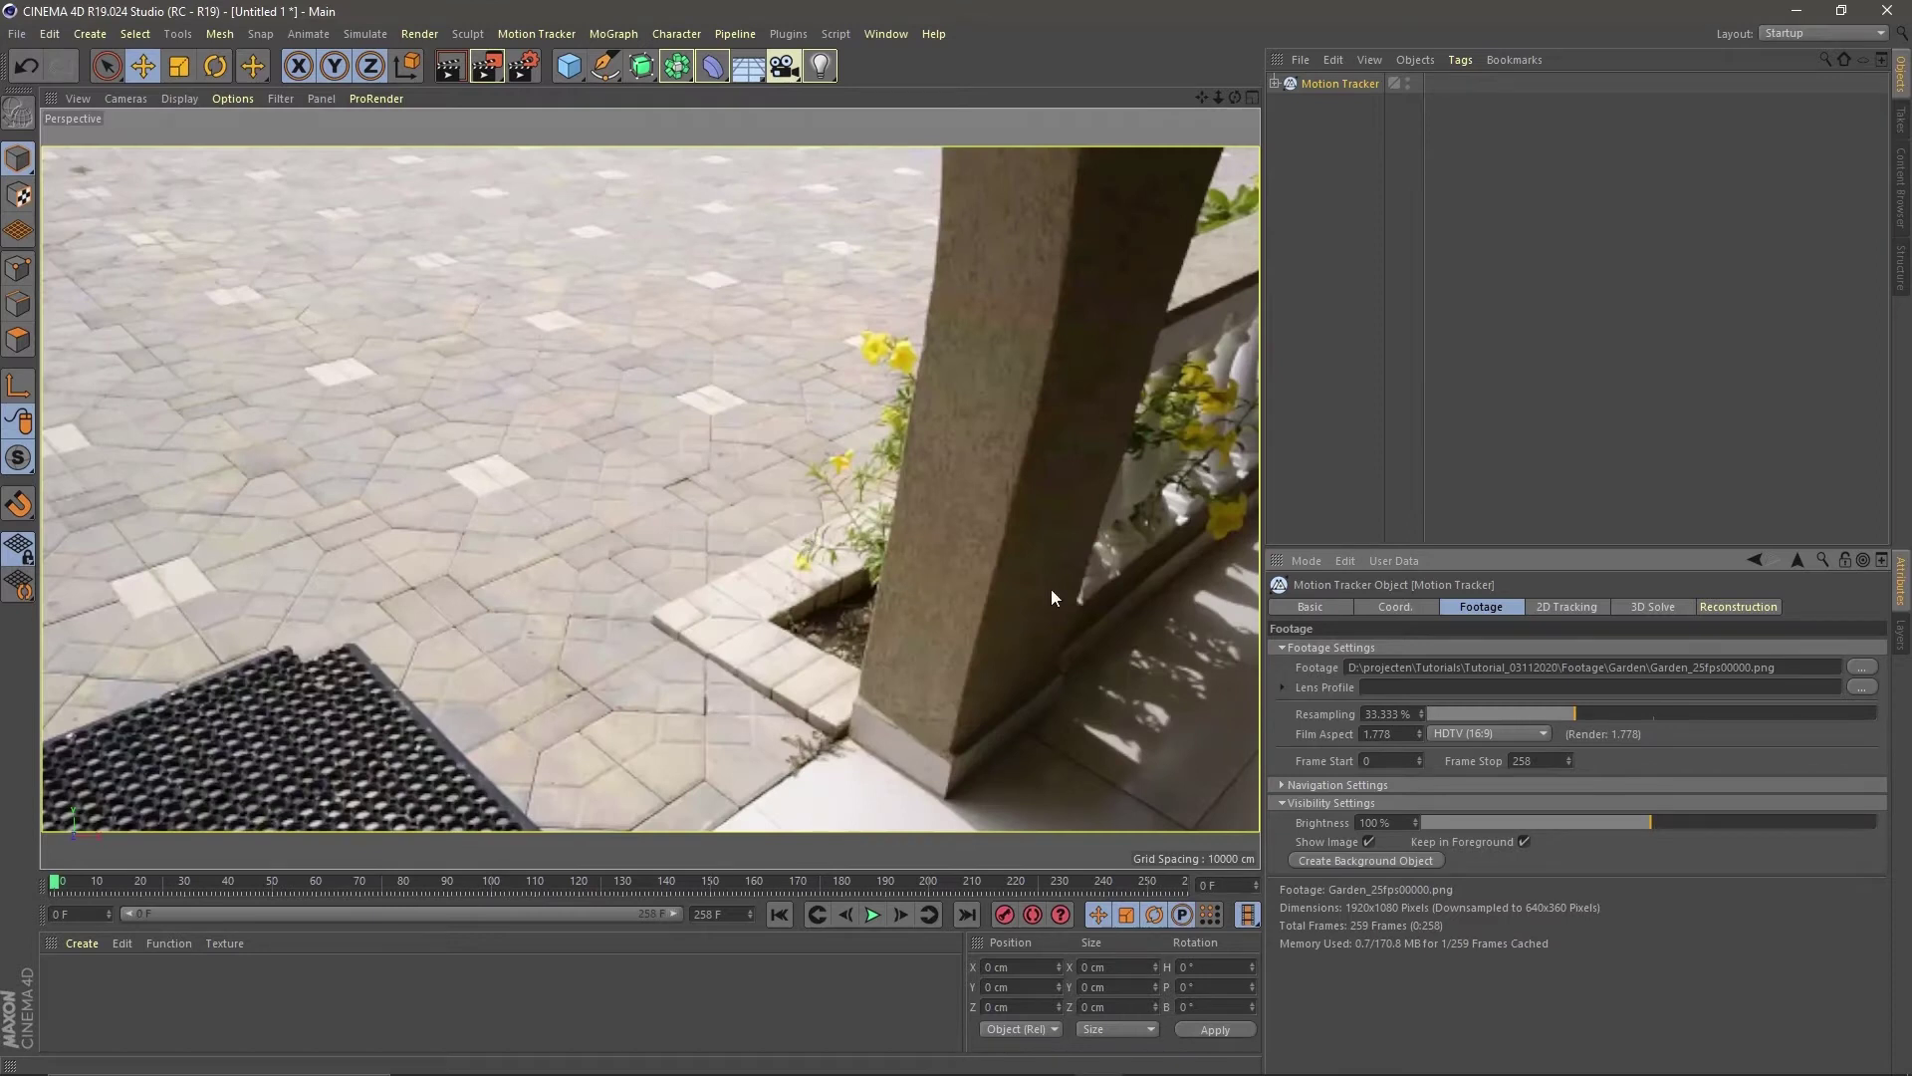
Step: Create auto tracks, track them through the footage, and preview a few frames in
click(1558, 610)
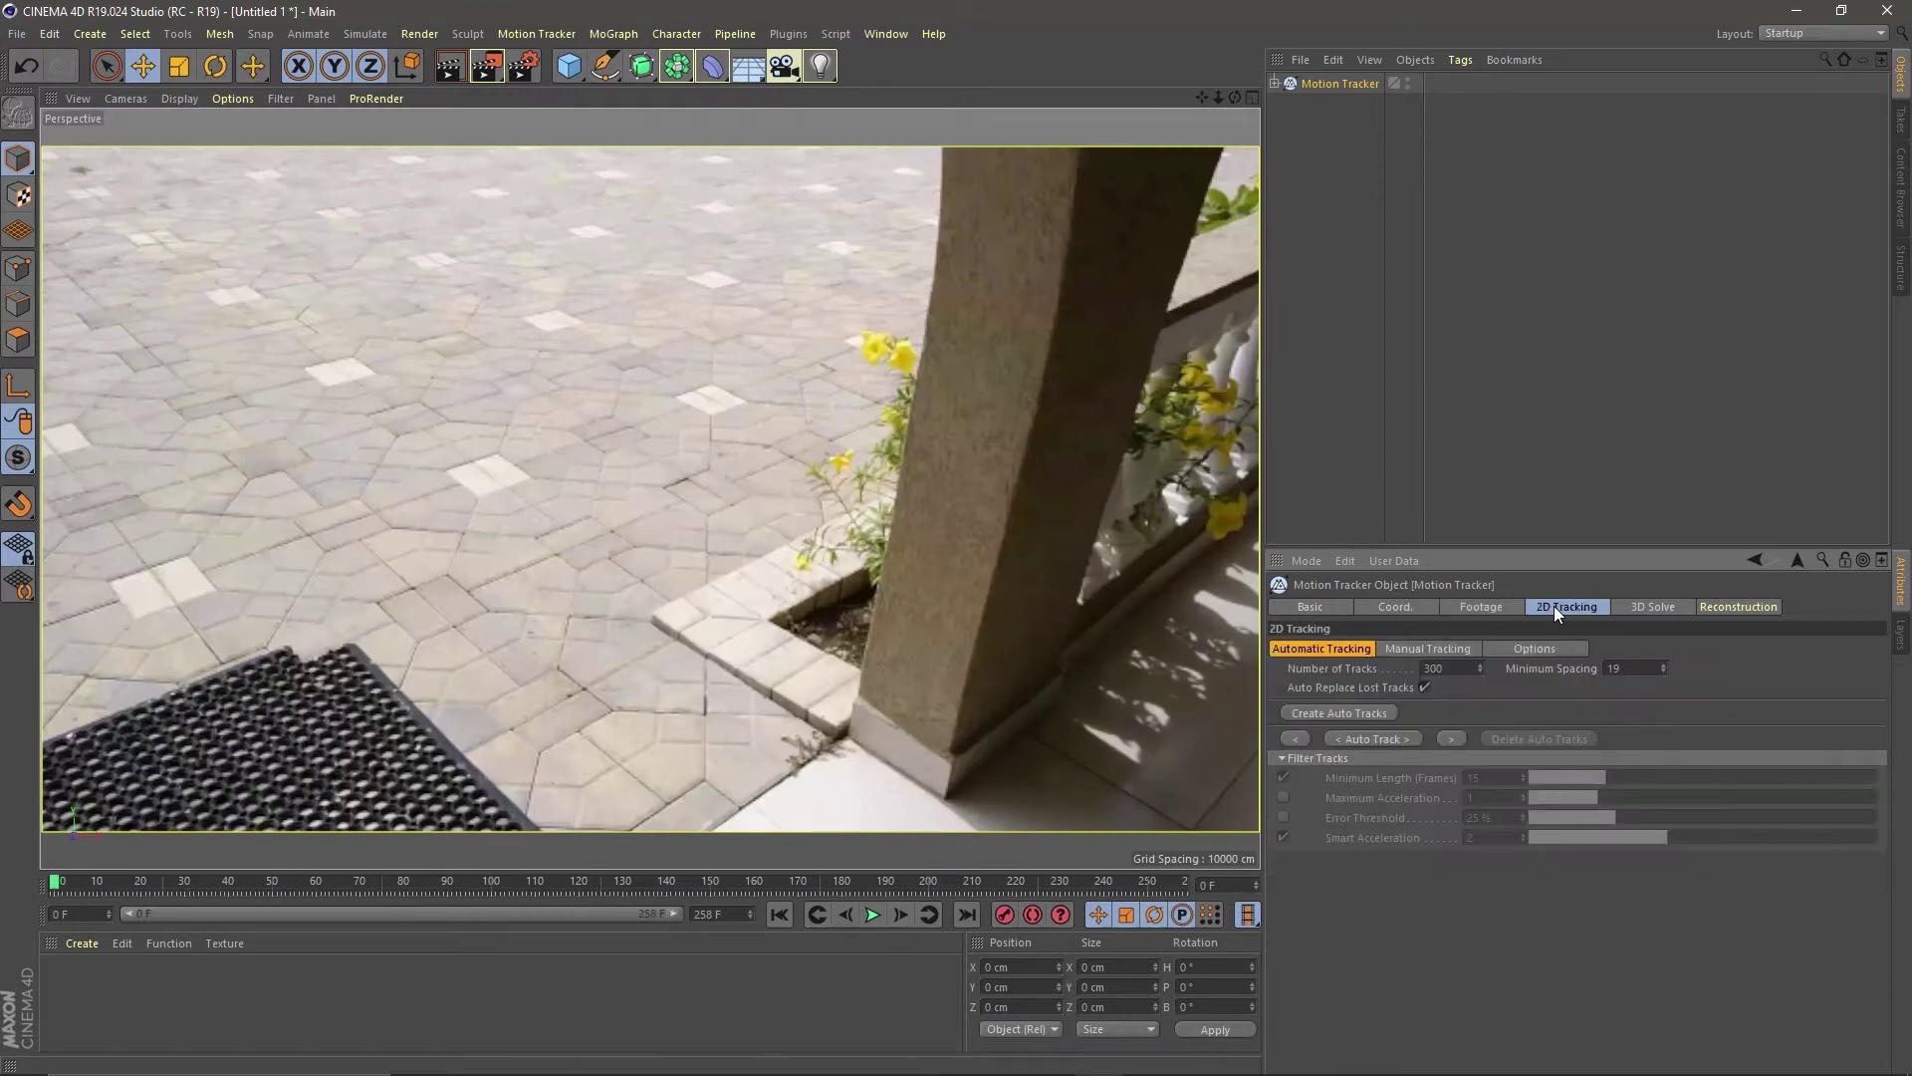
click(1352, 713)
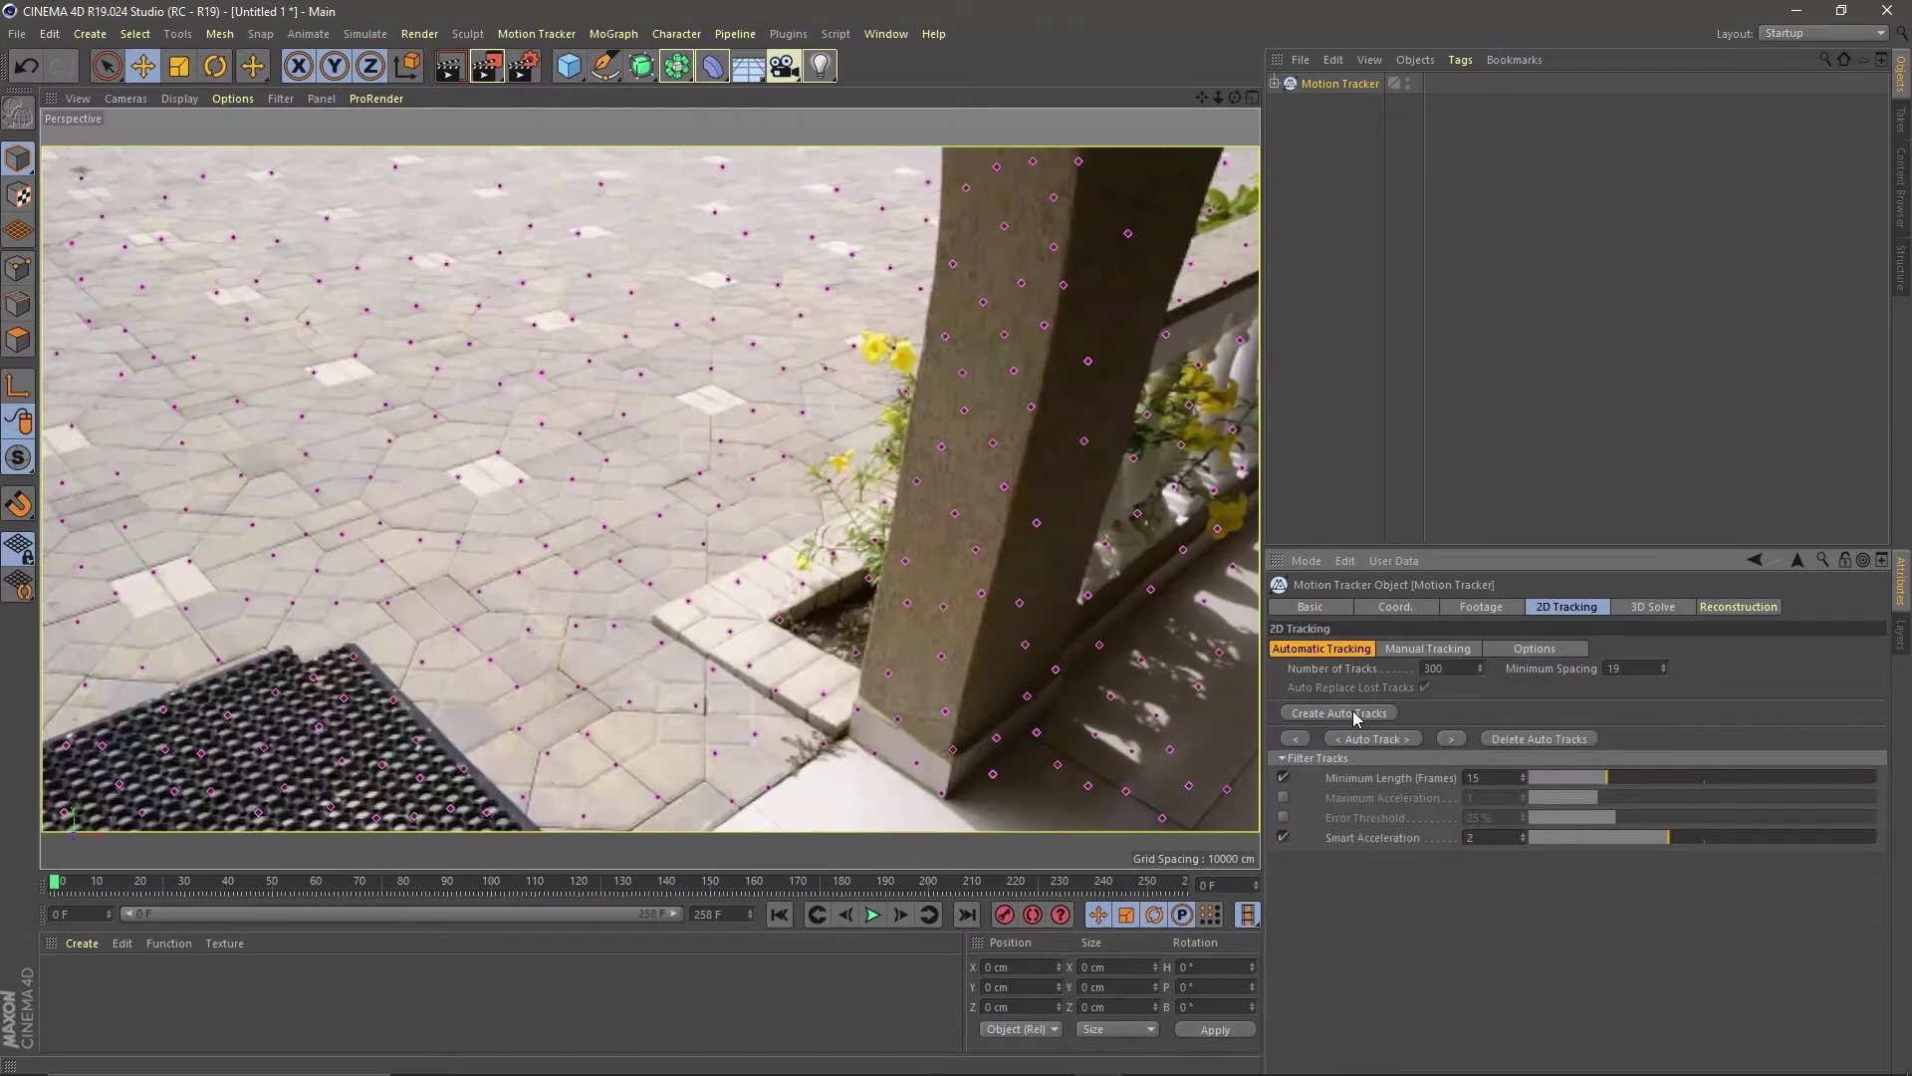
click(1370, 740)
drag(61, 887, 464, 864)
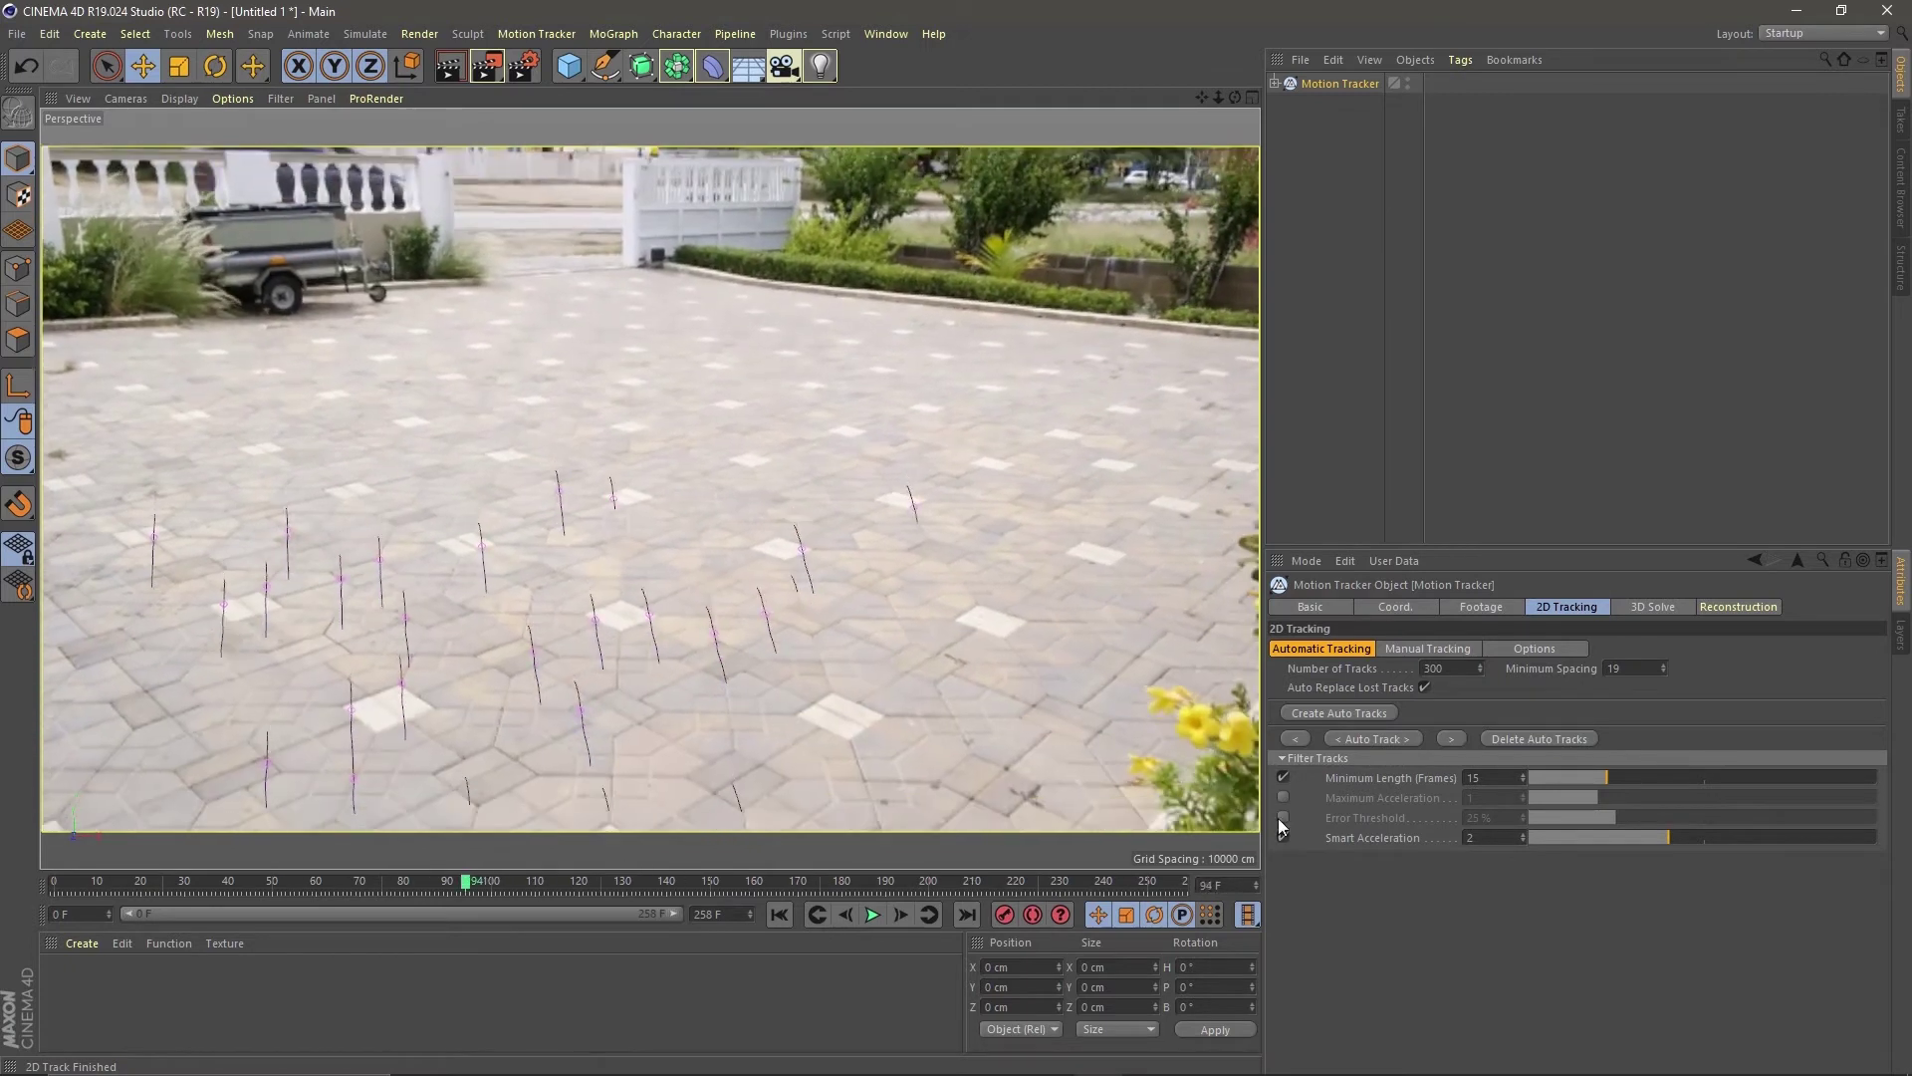
Step: Recreate the auto tracks, re-run tracking, and check them at frame 104 and the last frame
click(1340, 712)
click(1343, 741)
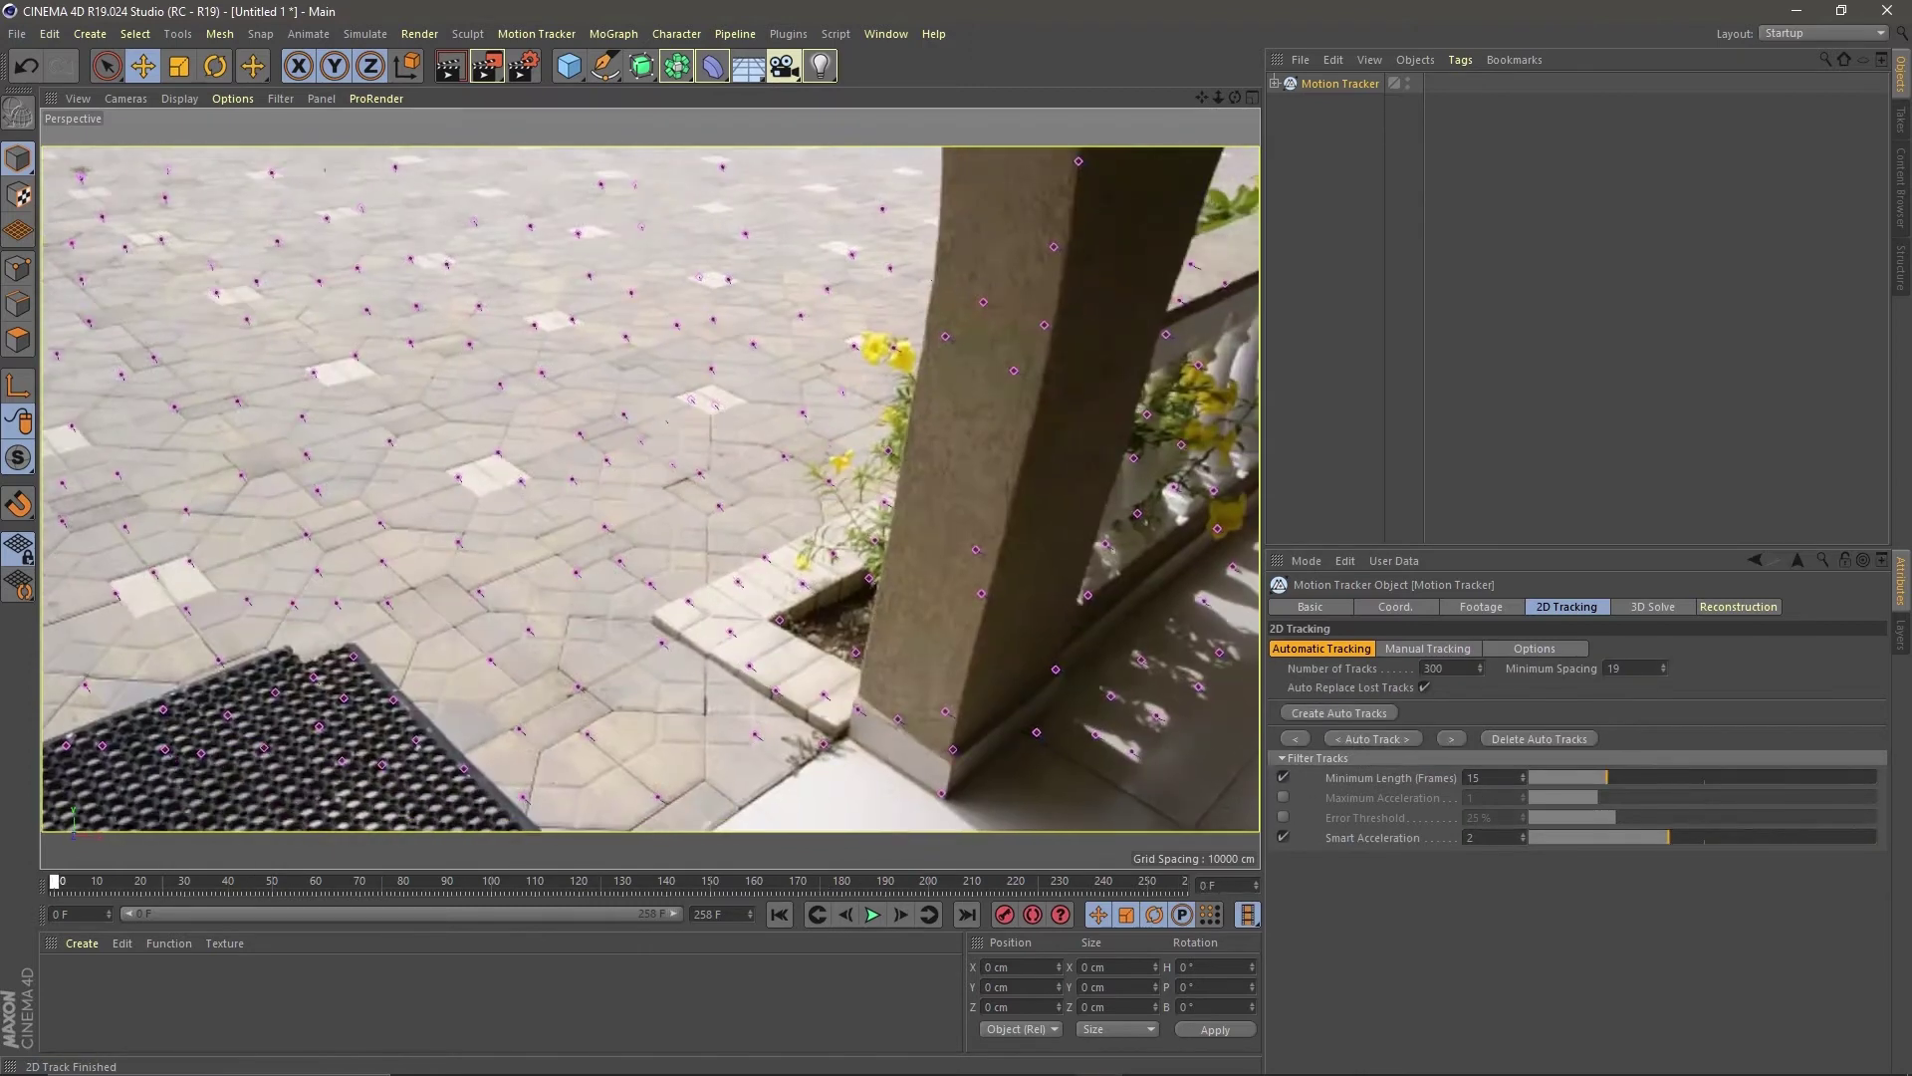
click(511, 887)
drag(513, 898, 1245, 869)
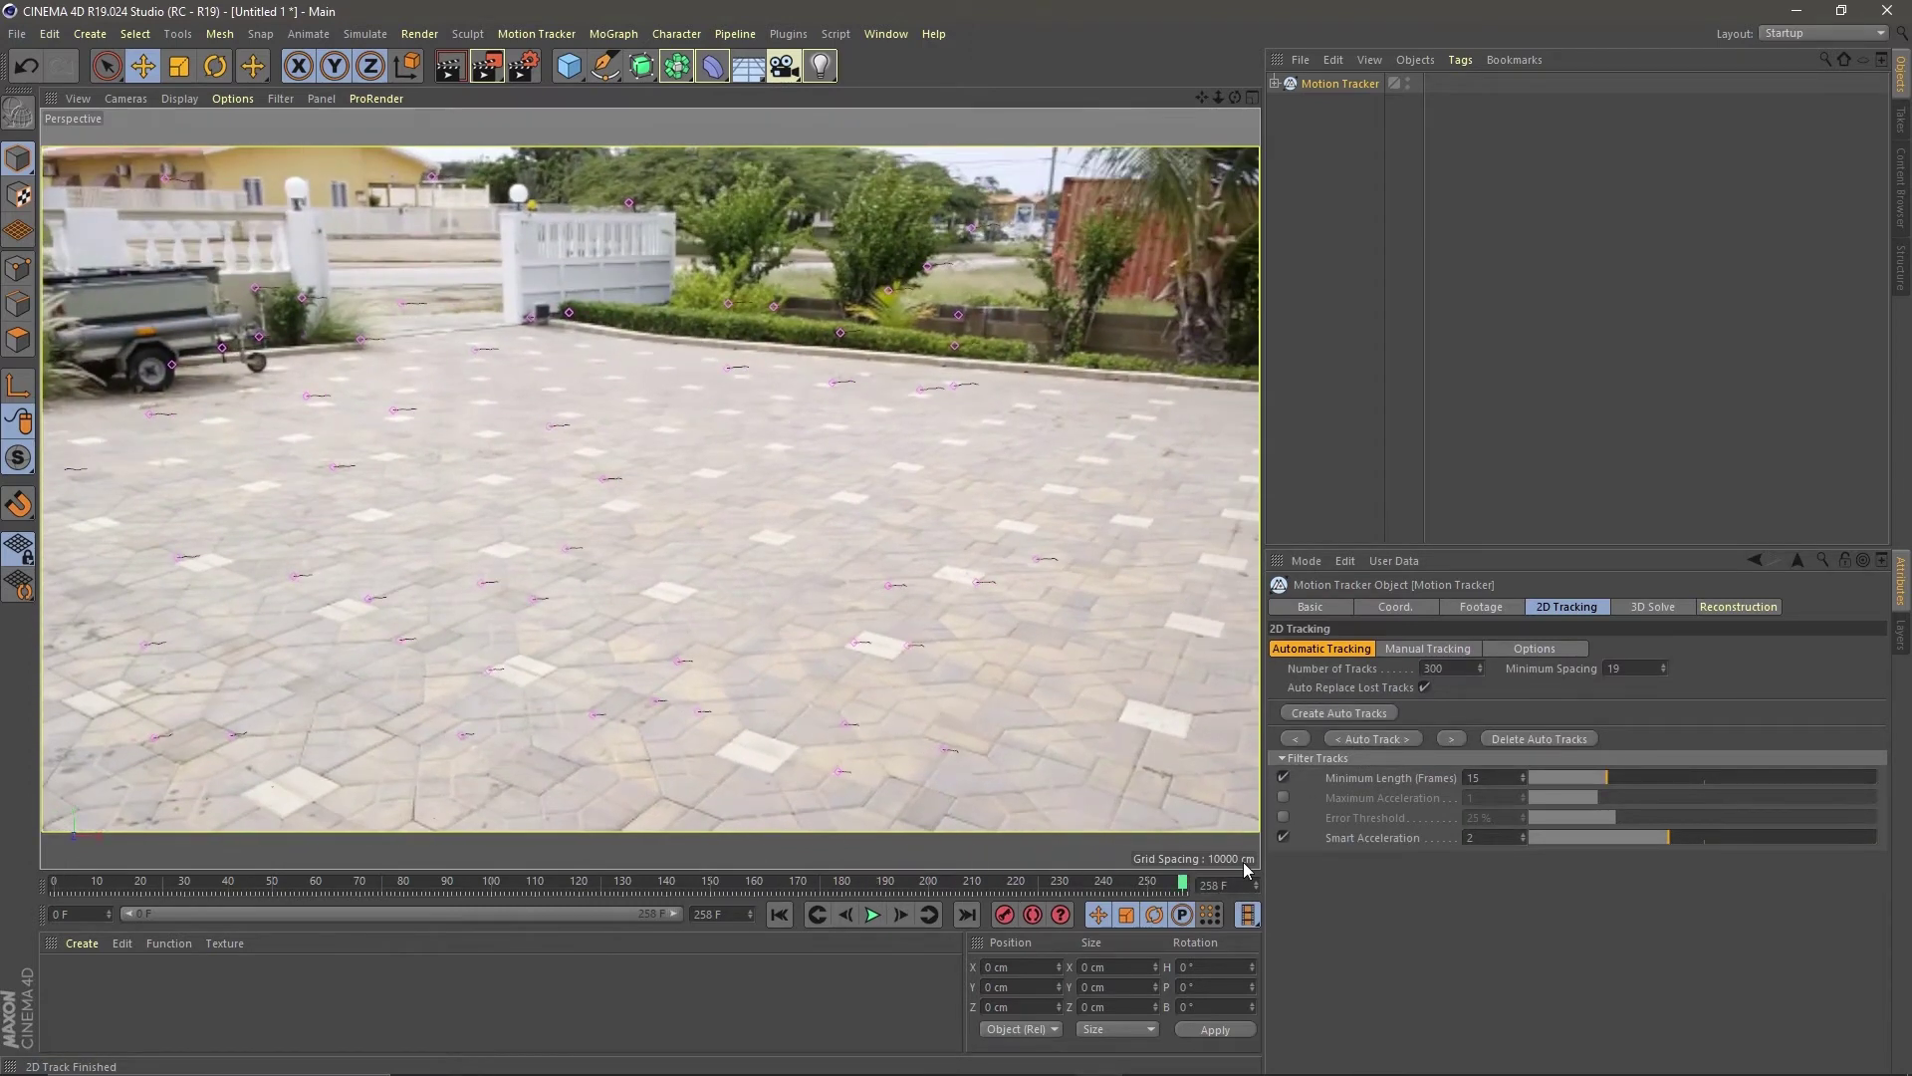
Step: Run the 3D solver, select the Solved Camera, and orbit around the camera and feature points
click(1653, 607)
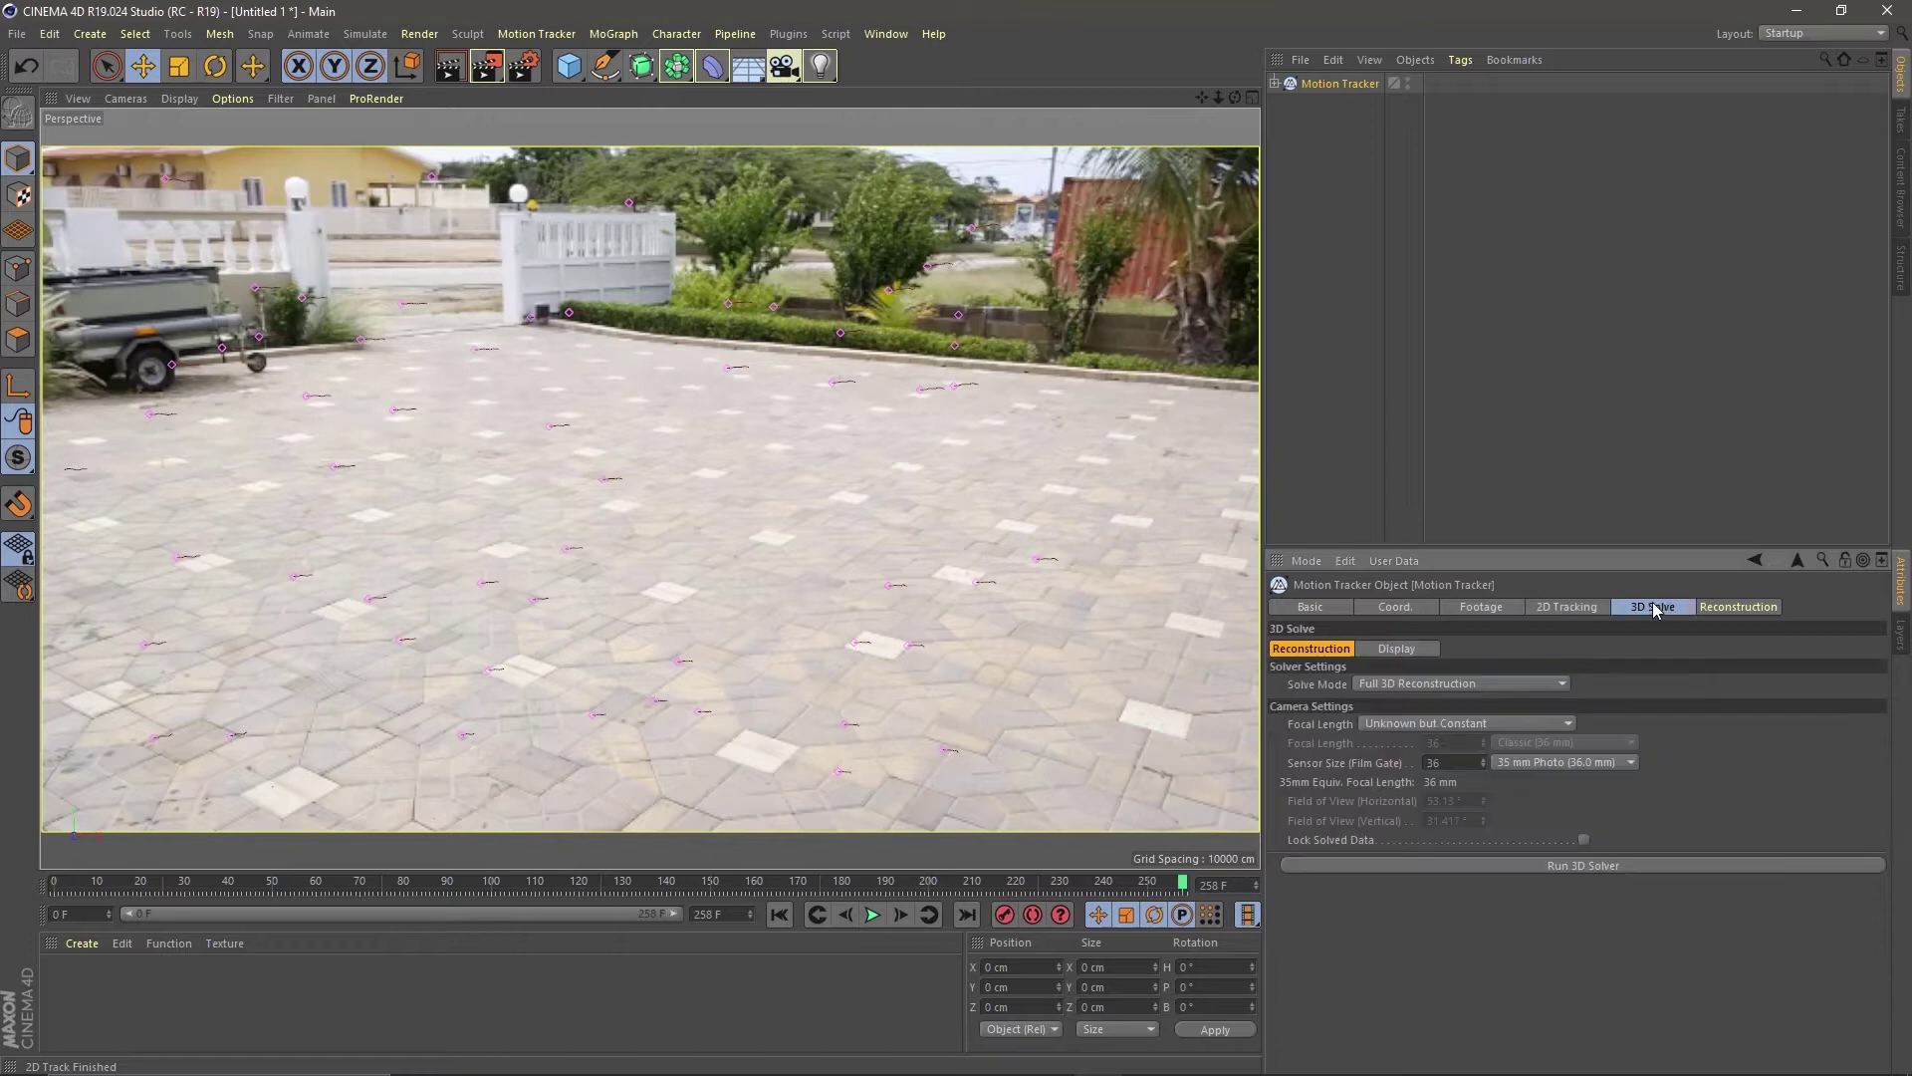
click(1484, 865)
click(1276, 84)
click(1362, 106)
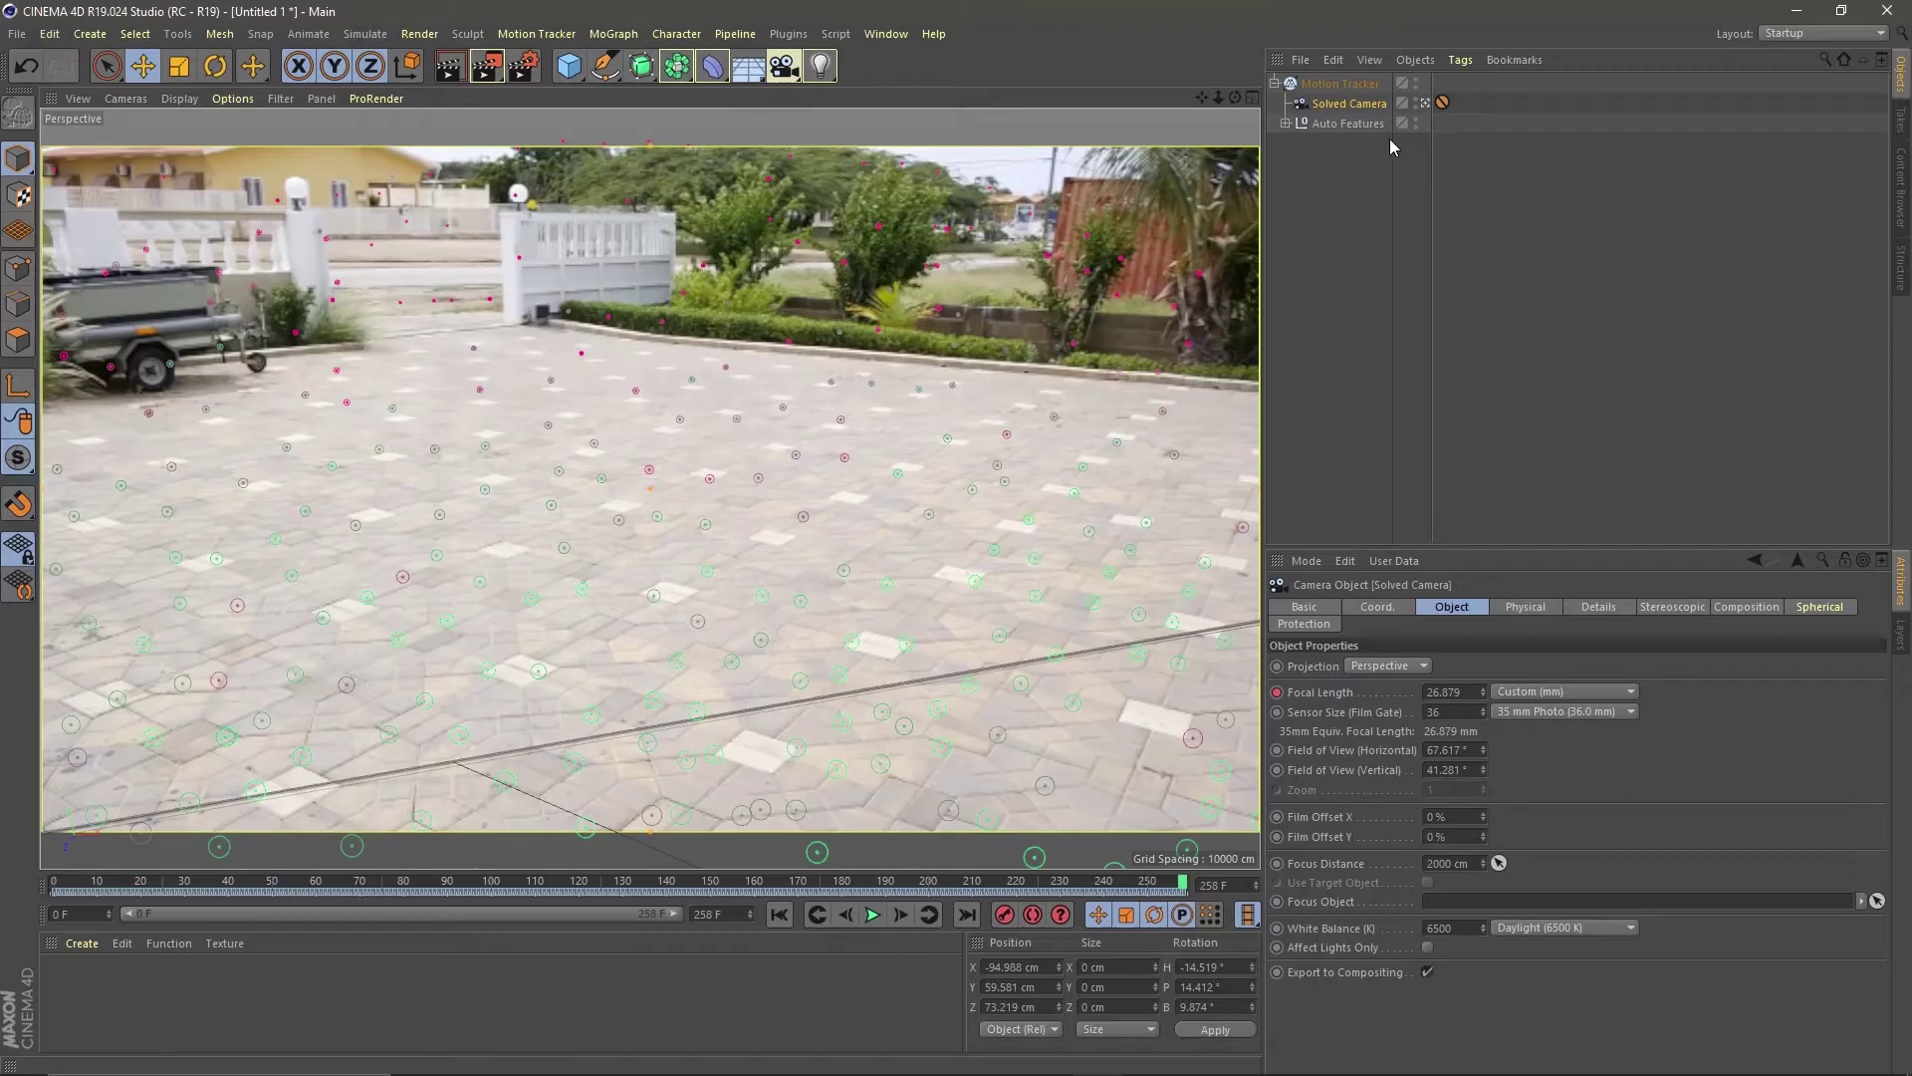
click(1425, 104)
mouse_move(766, 398)
alt+mouse_down()
mouse_move(572, 325)
mouse_move(751, 415)
alt+mouse_up()
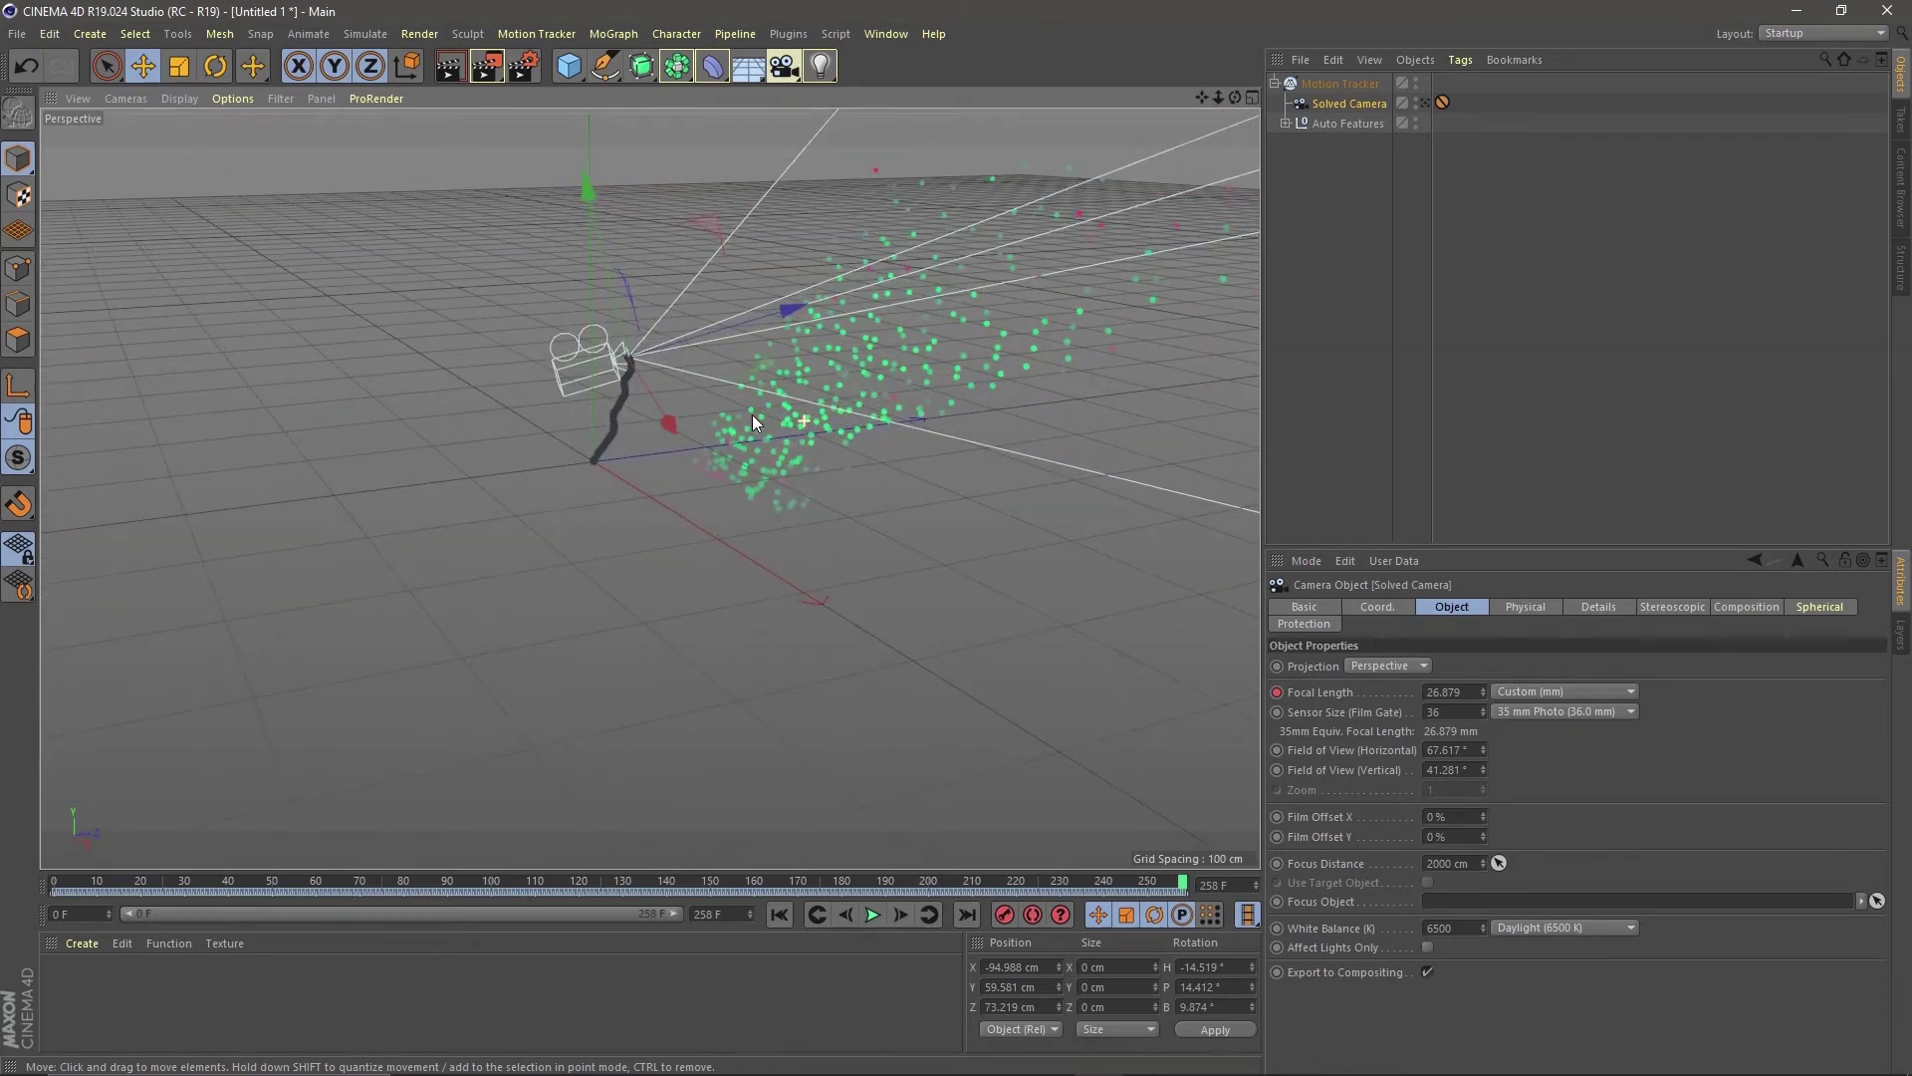
Step: Add a Planar Constraint and place its plane corners on ground features in the solved camera view
right_click(1365, 86)
mouse_move(1434, 218)
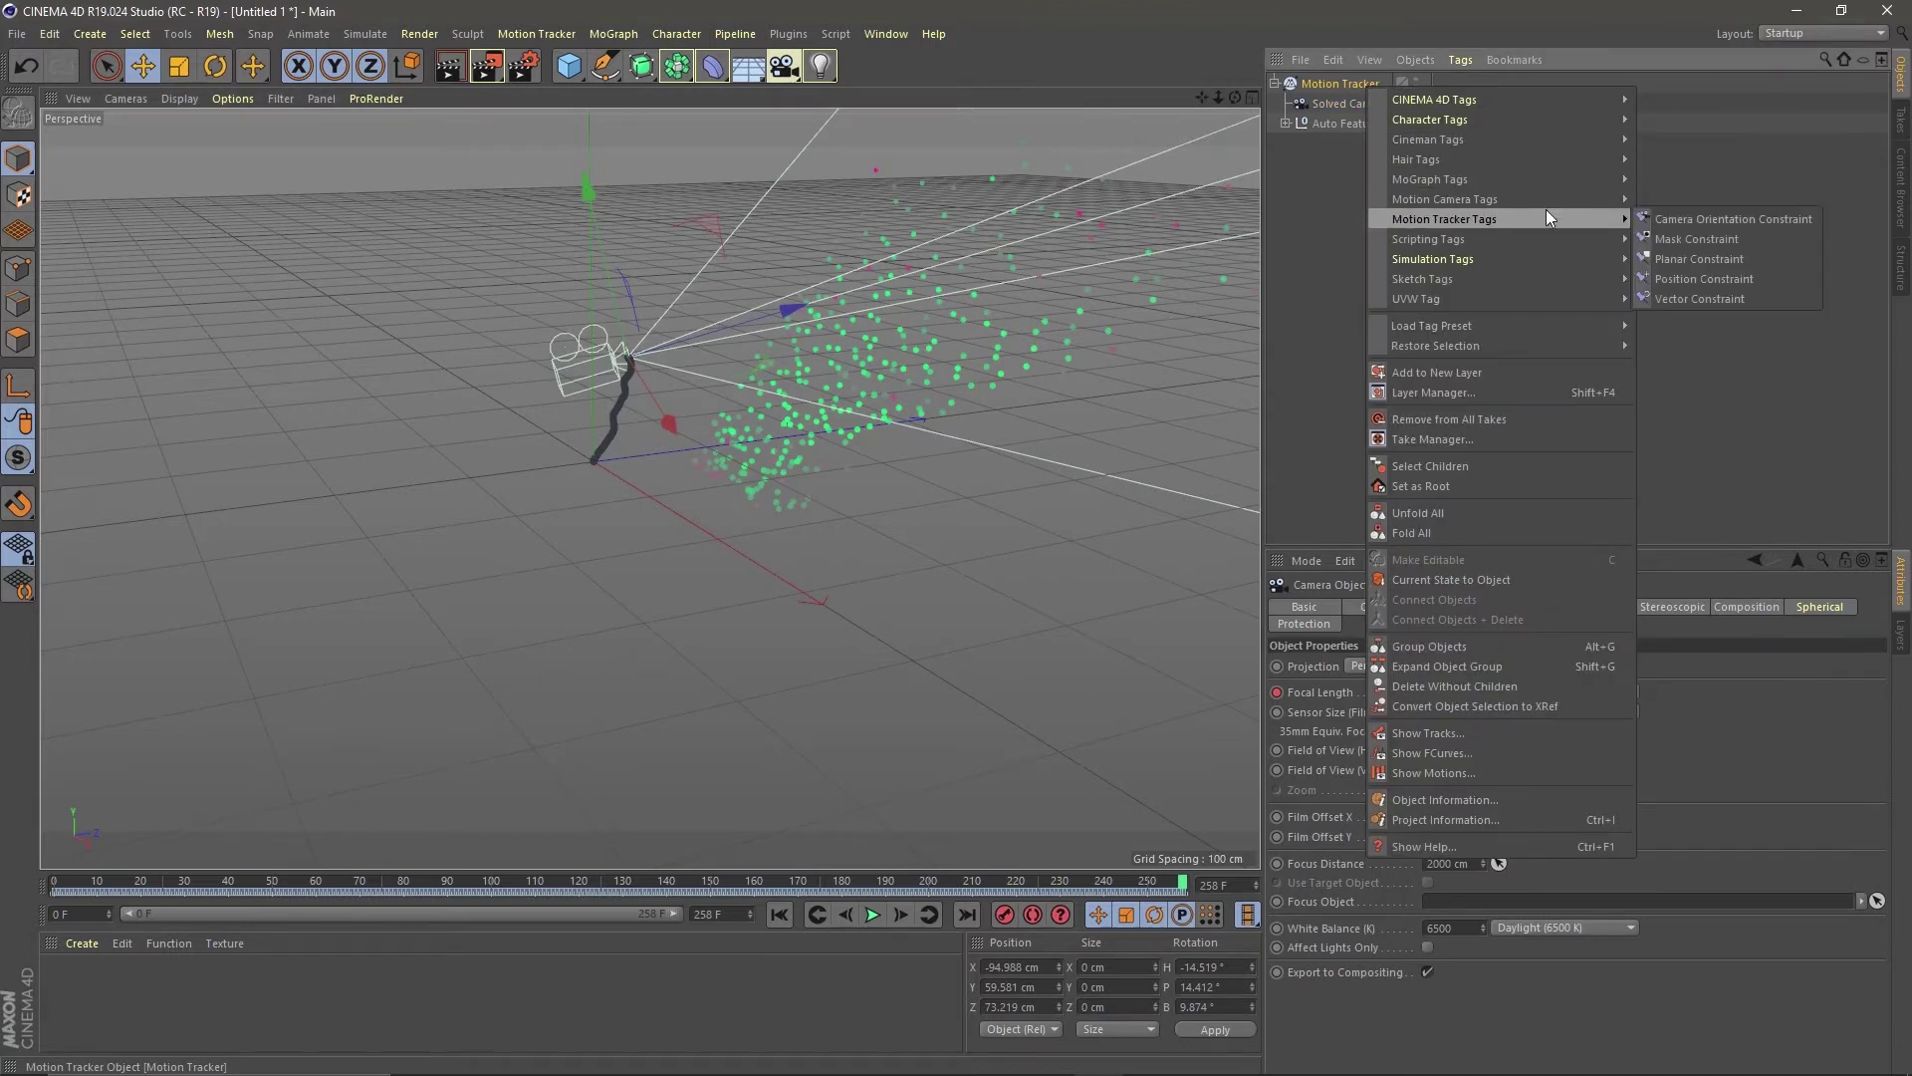
click(1677, 256)
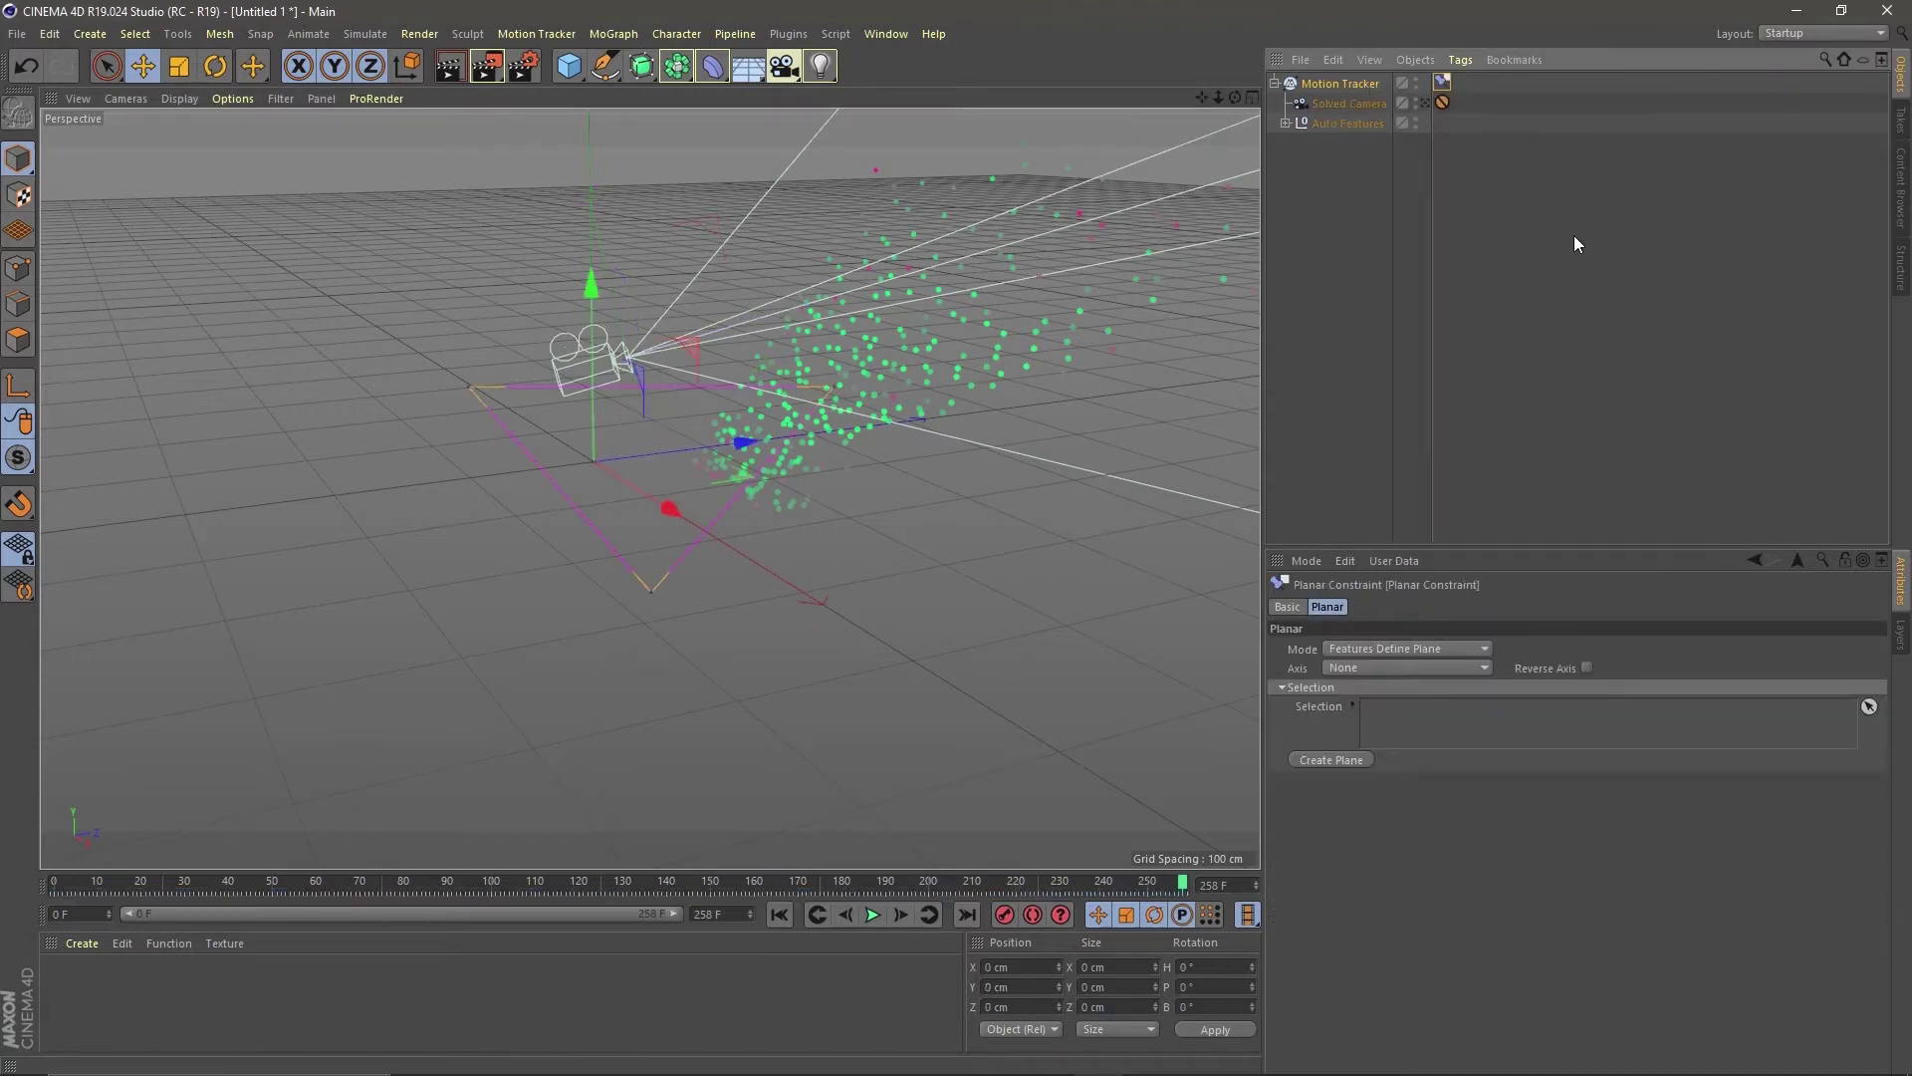
click(1425, 102)
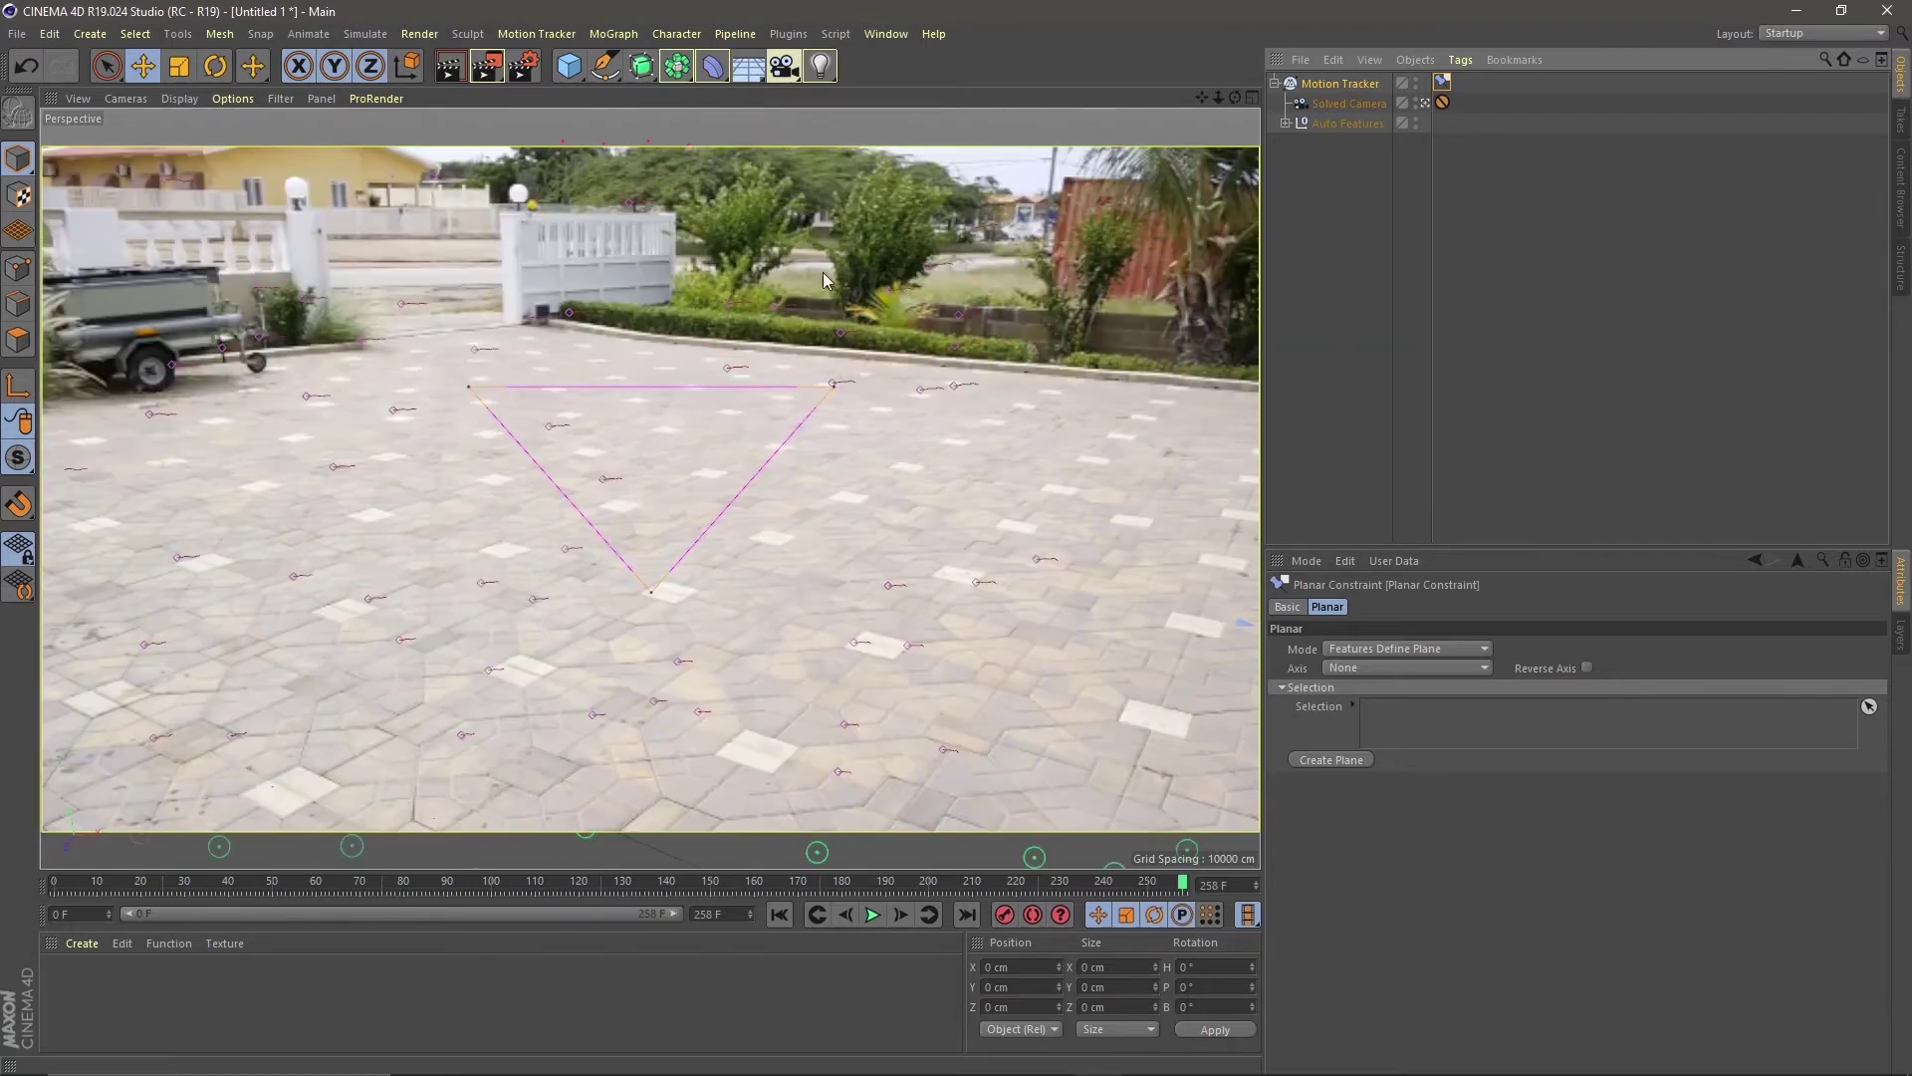
drag(834, 384, 972, 584)
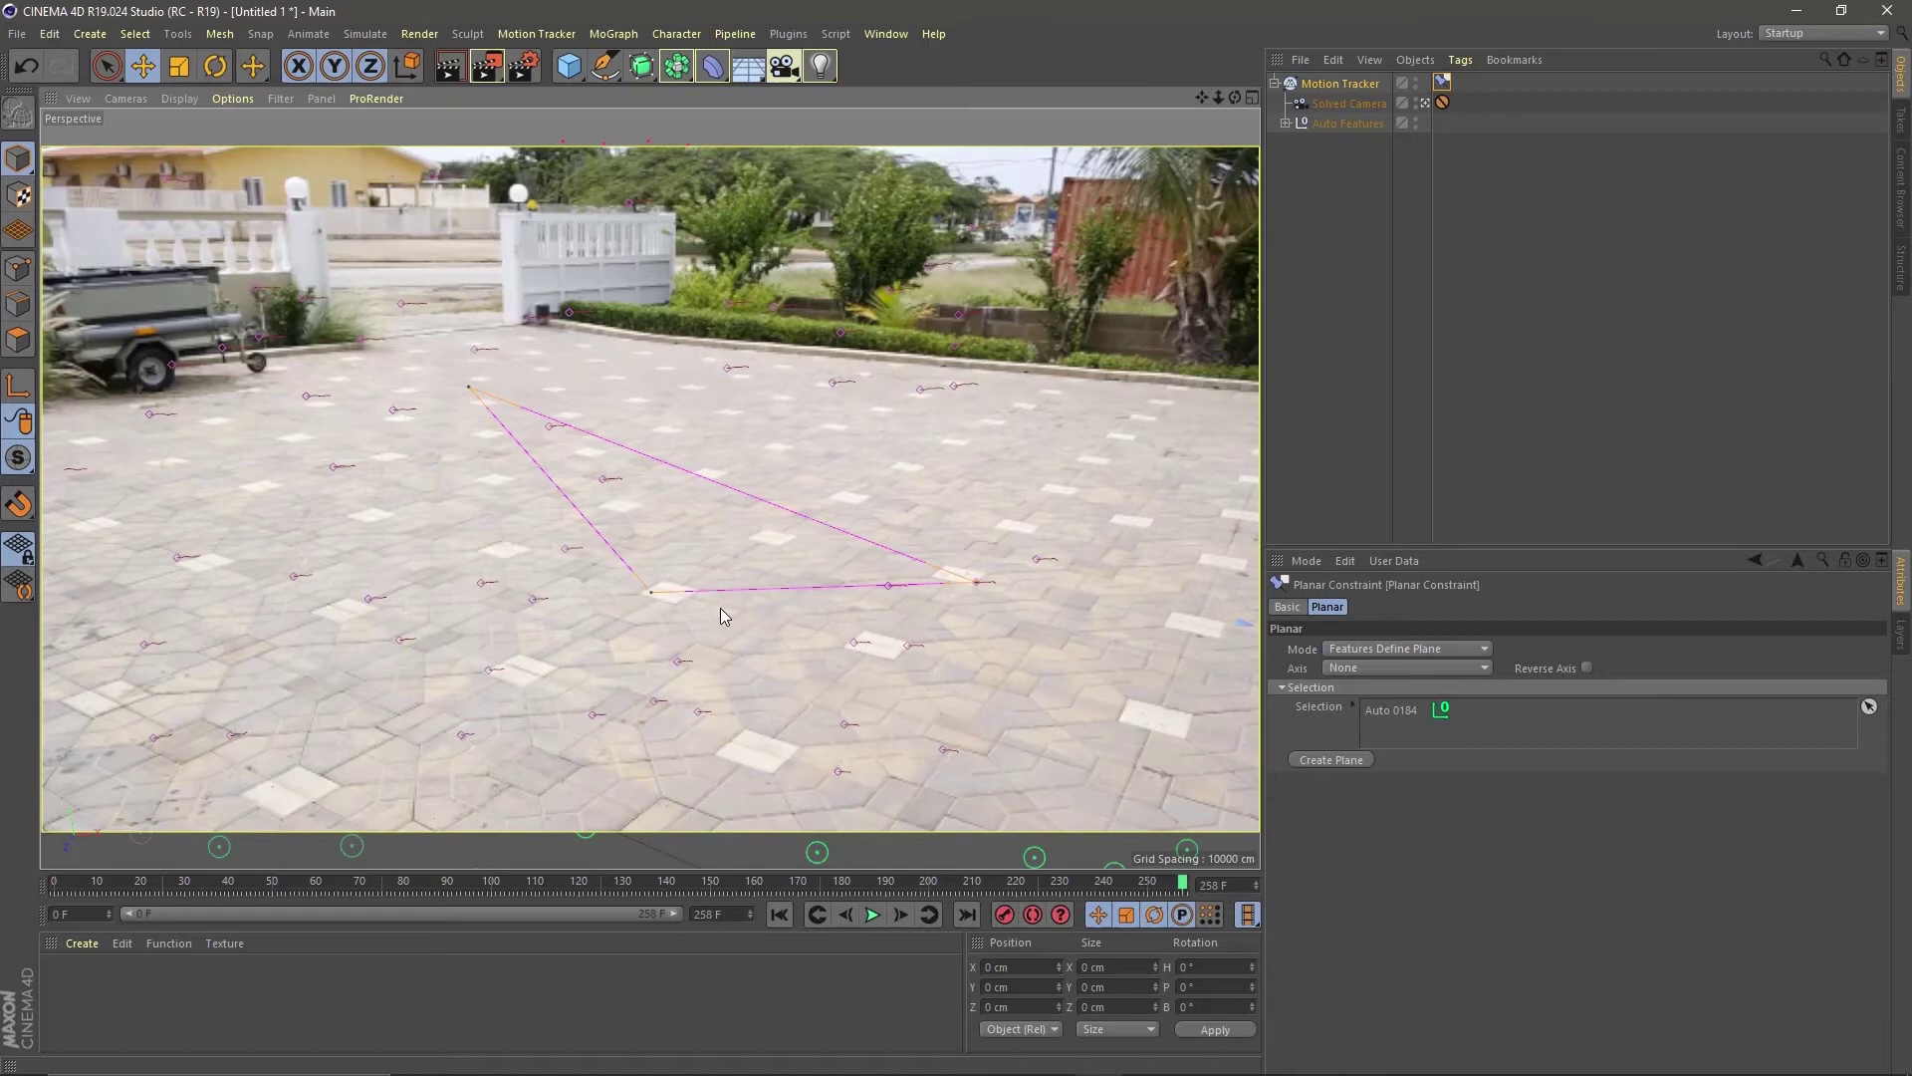
drag(648, 593, 461, 735)
drag(473, 397, 391, 410)
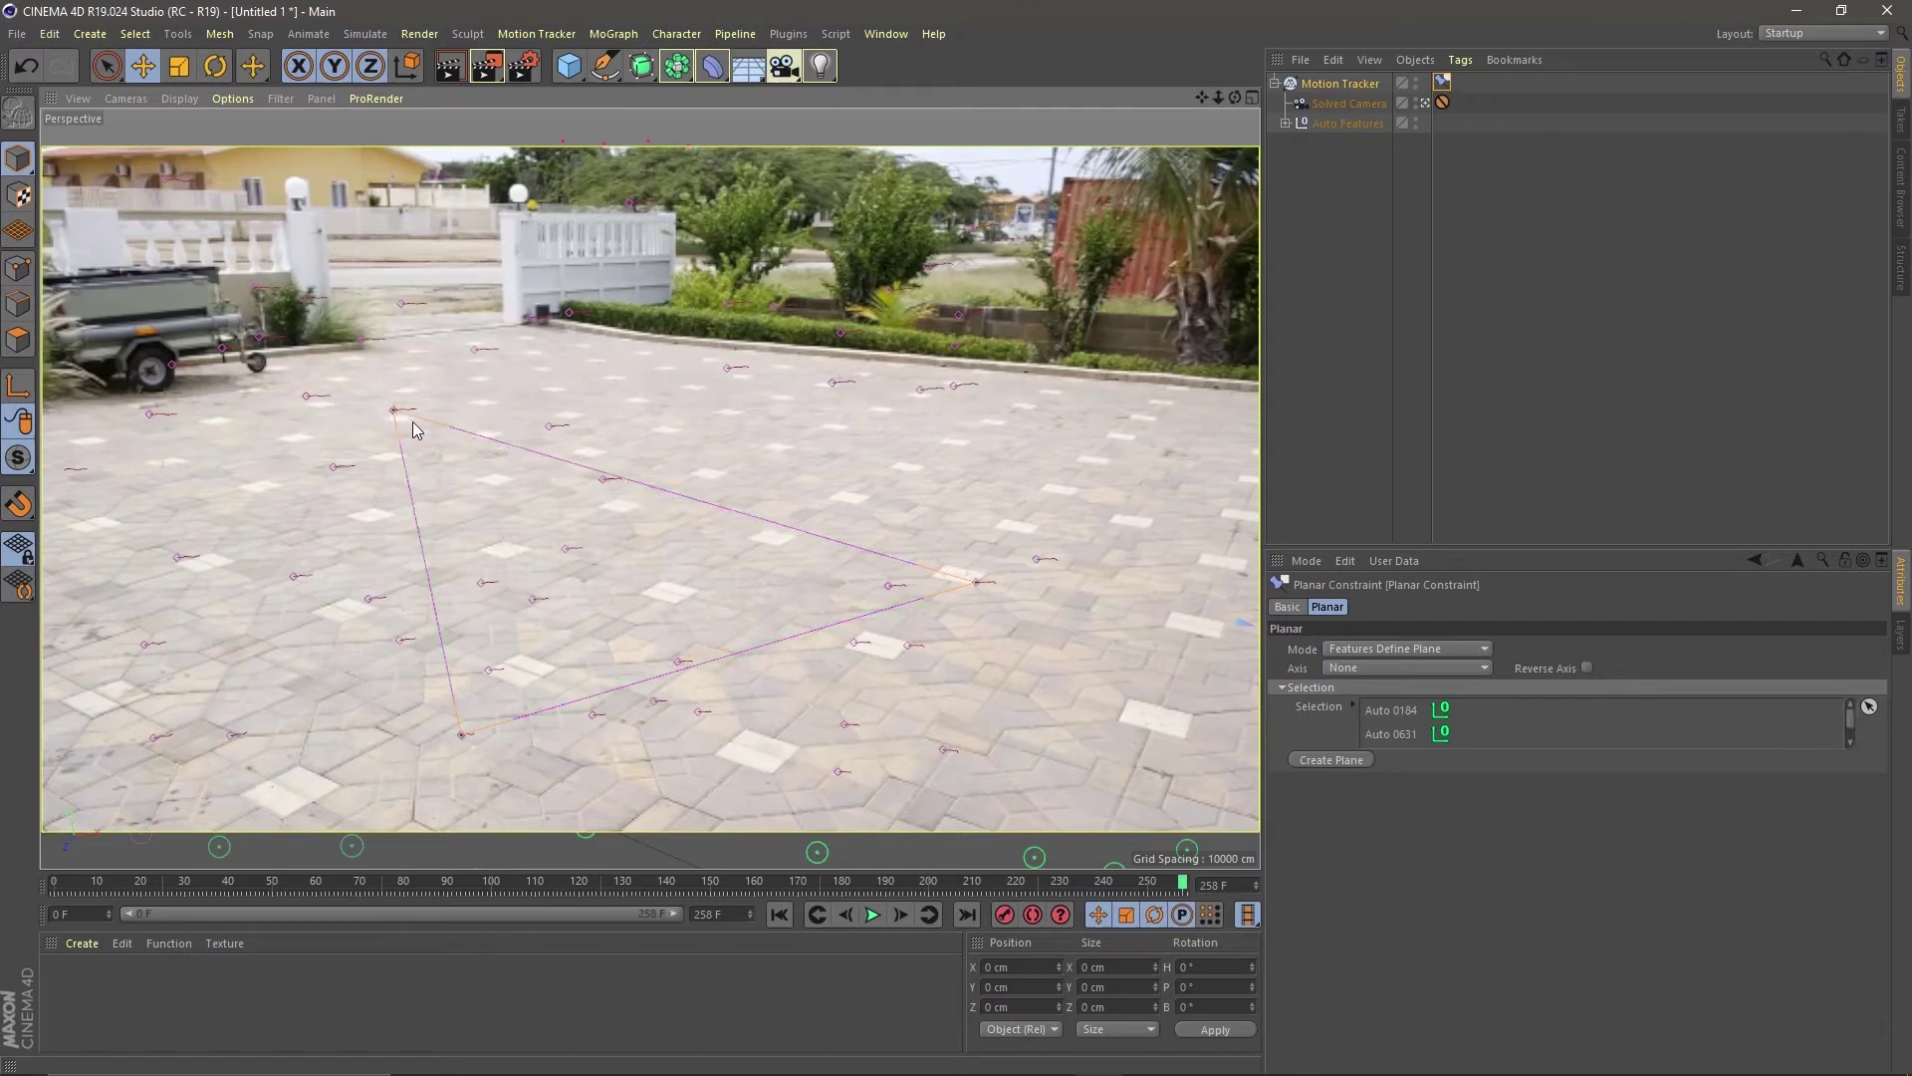
mouse_move(1849, 719)
mouse_down()
mouse_move(1851, 742)
mouse_move(1853, 707)
mouse_up()
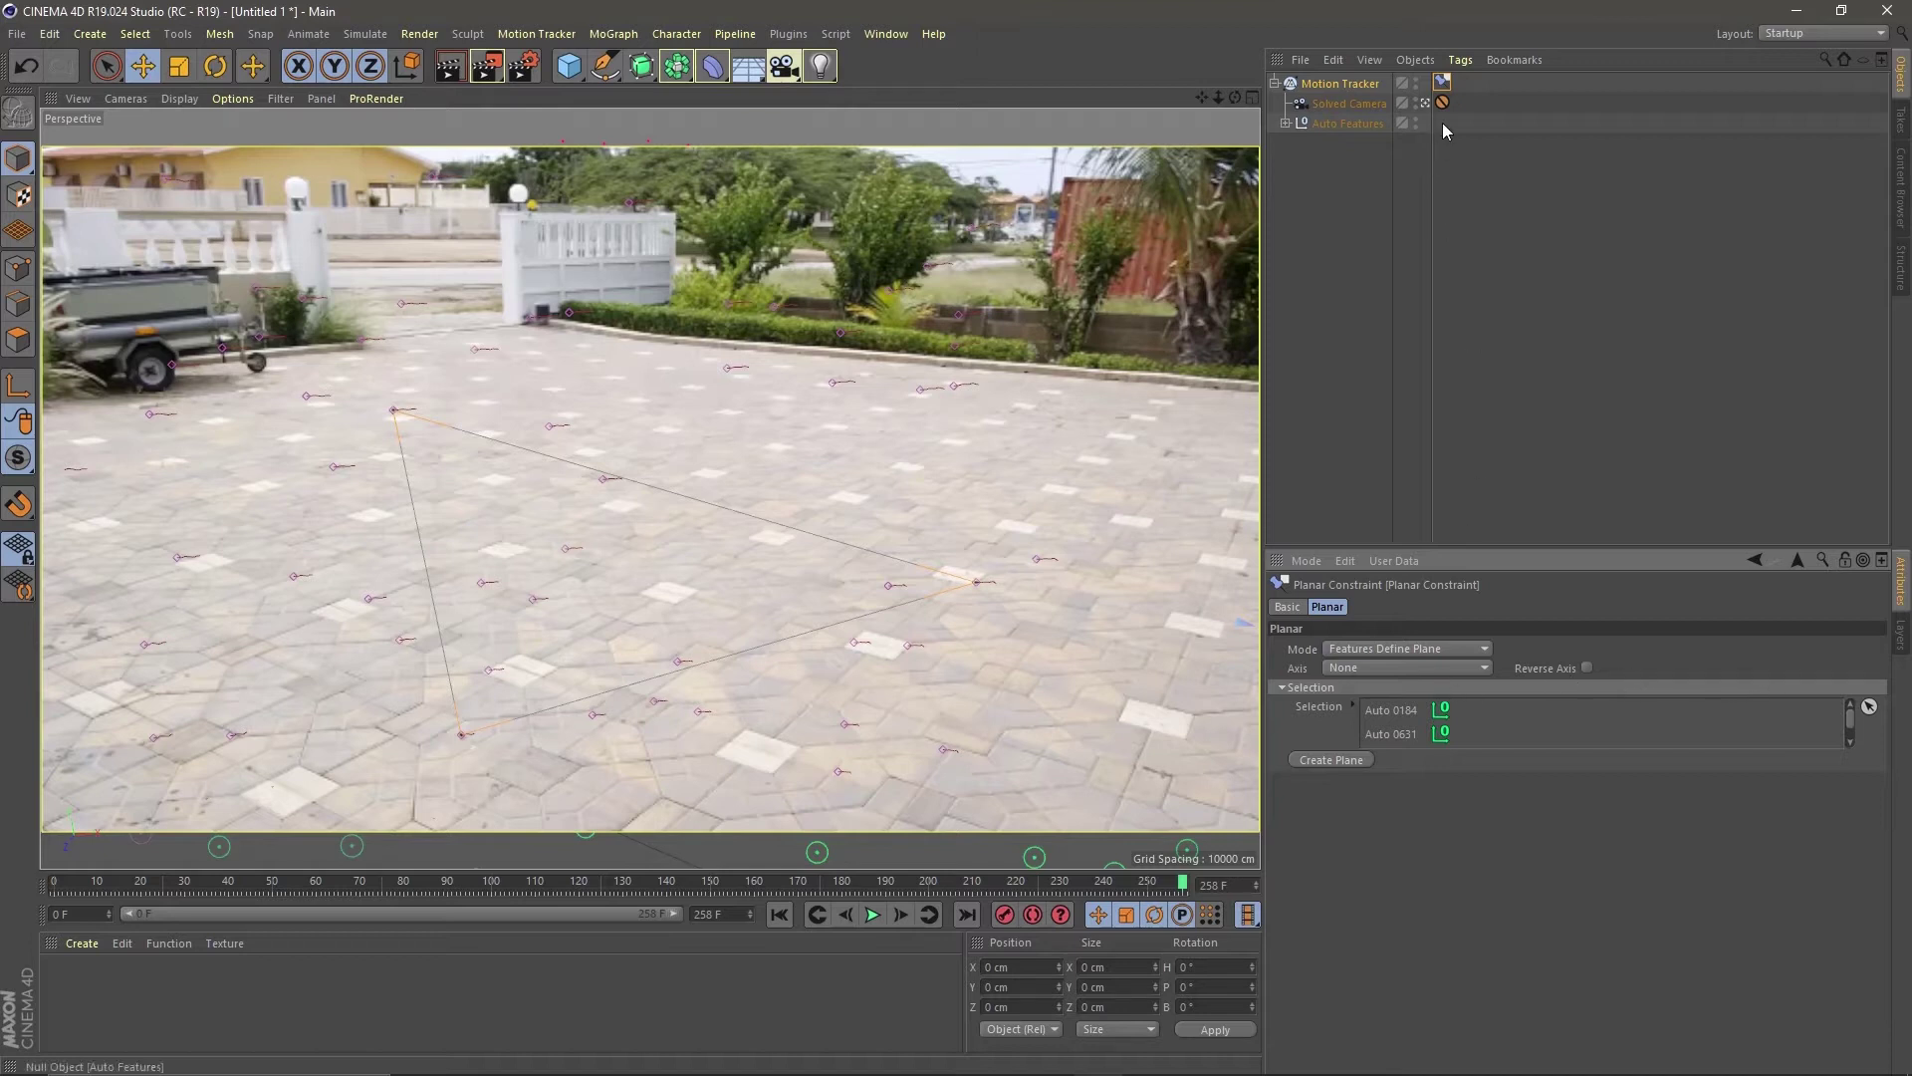
Step: Set the planar constraint axis to Y, then deselect the tag and orbit the point cloud
click(1425, 103)
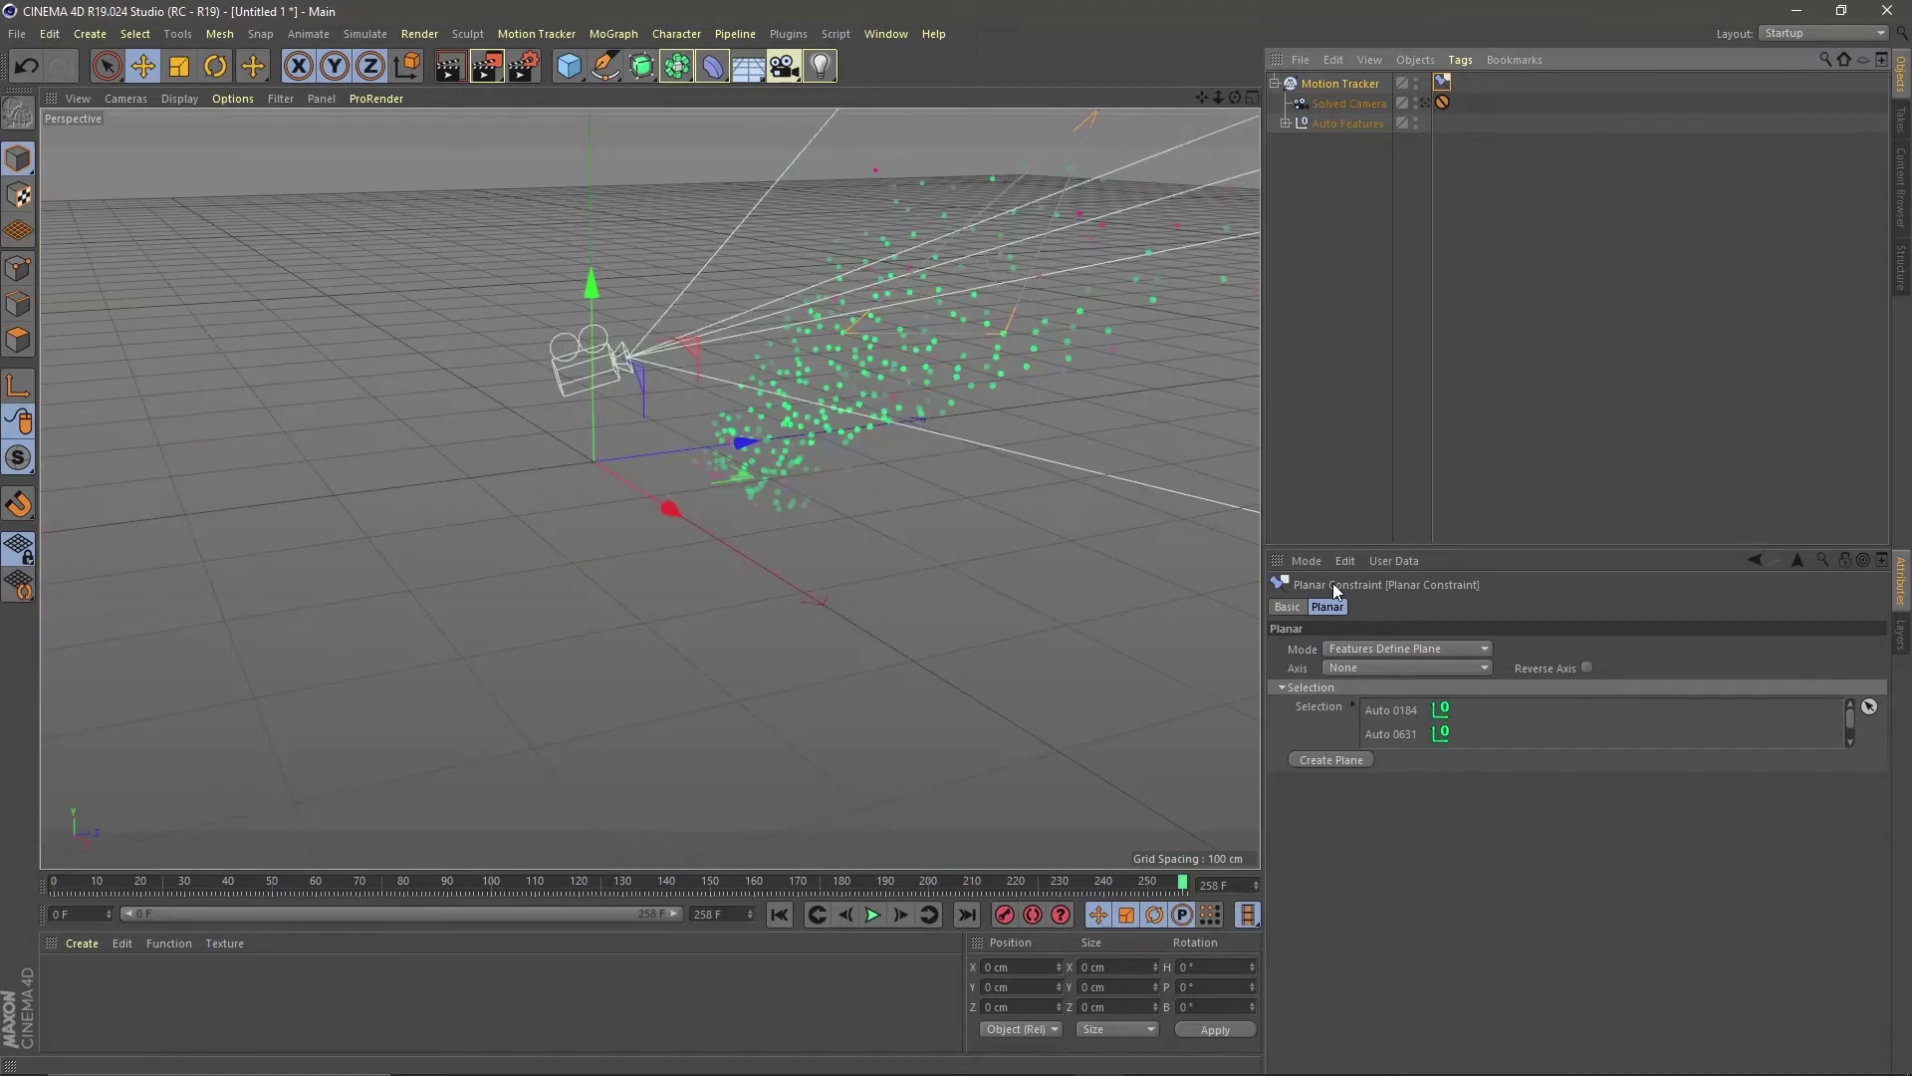
click(1358, 673)
click(1354, 697)
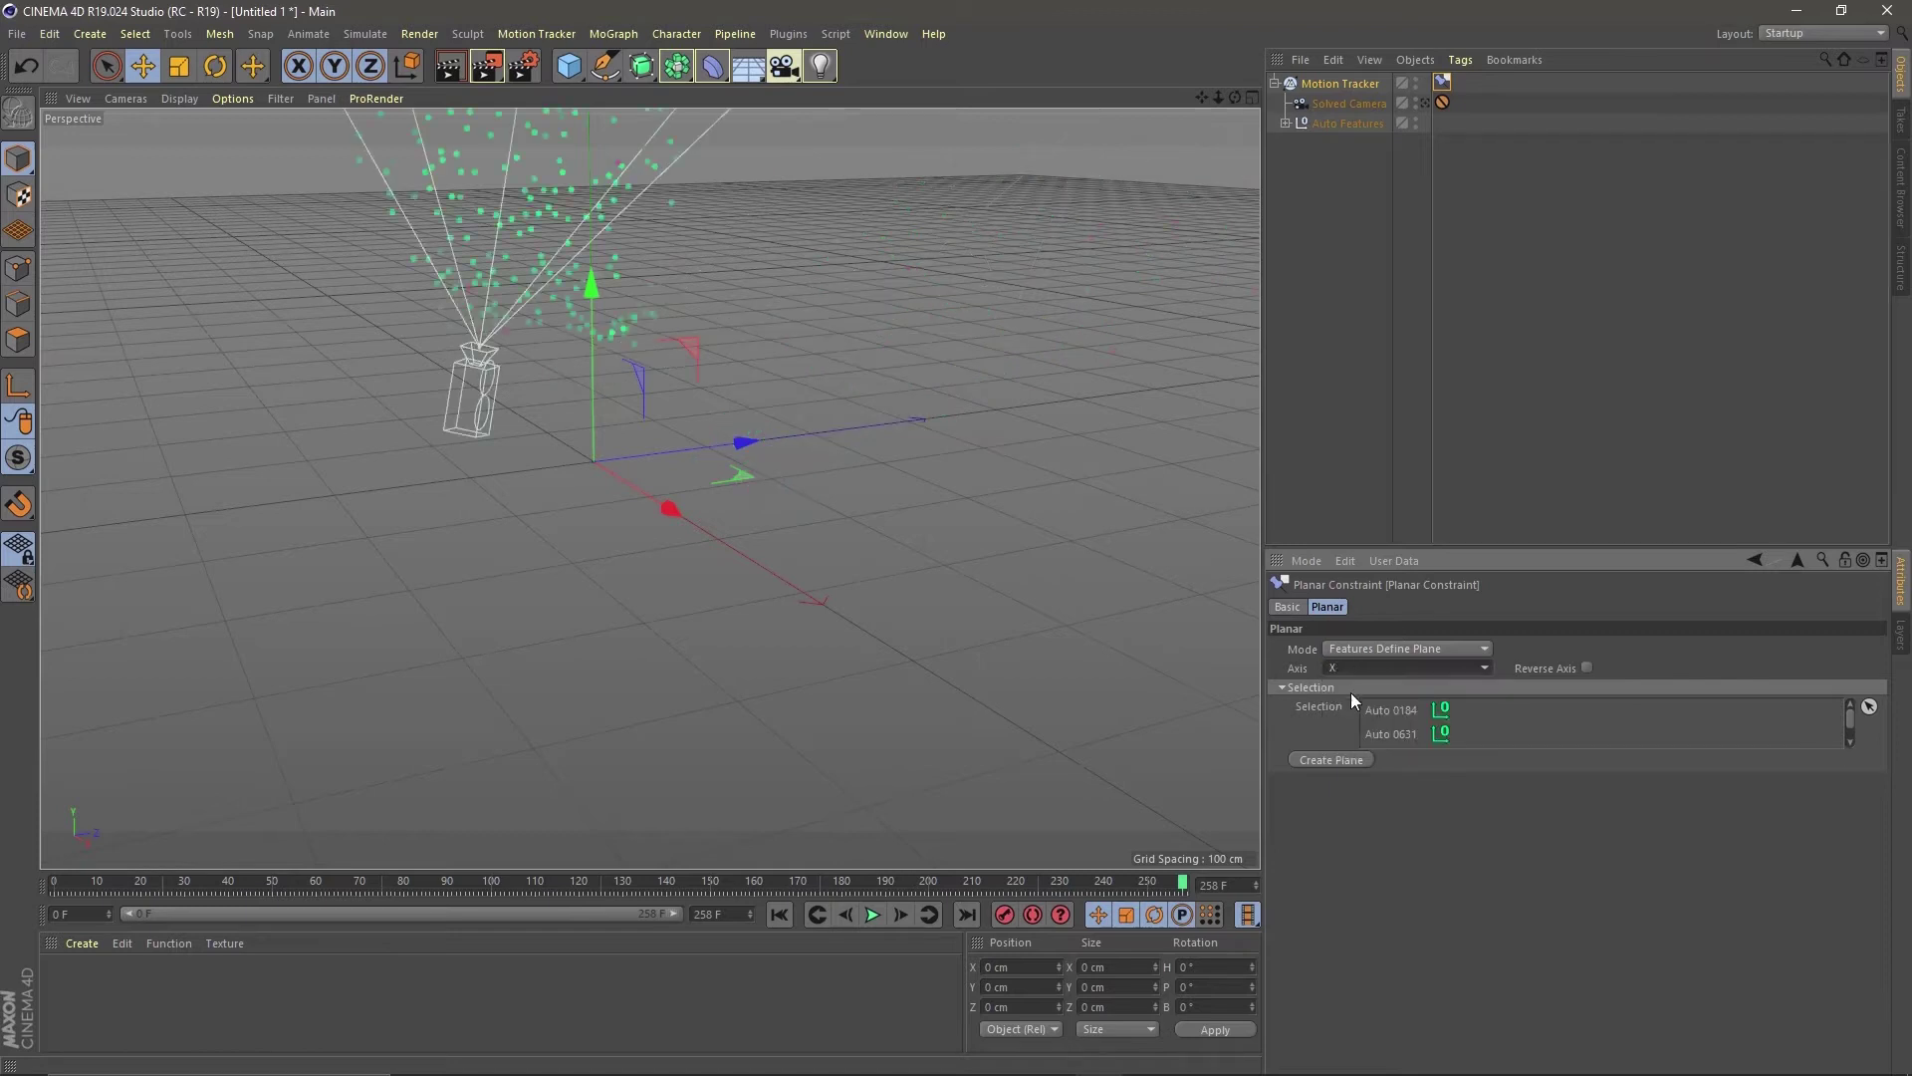
click(1352, 675)
click(1348, 717)
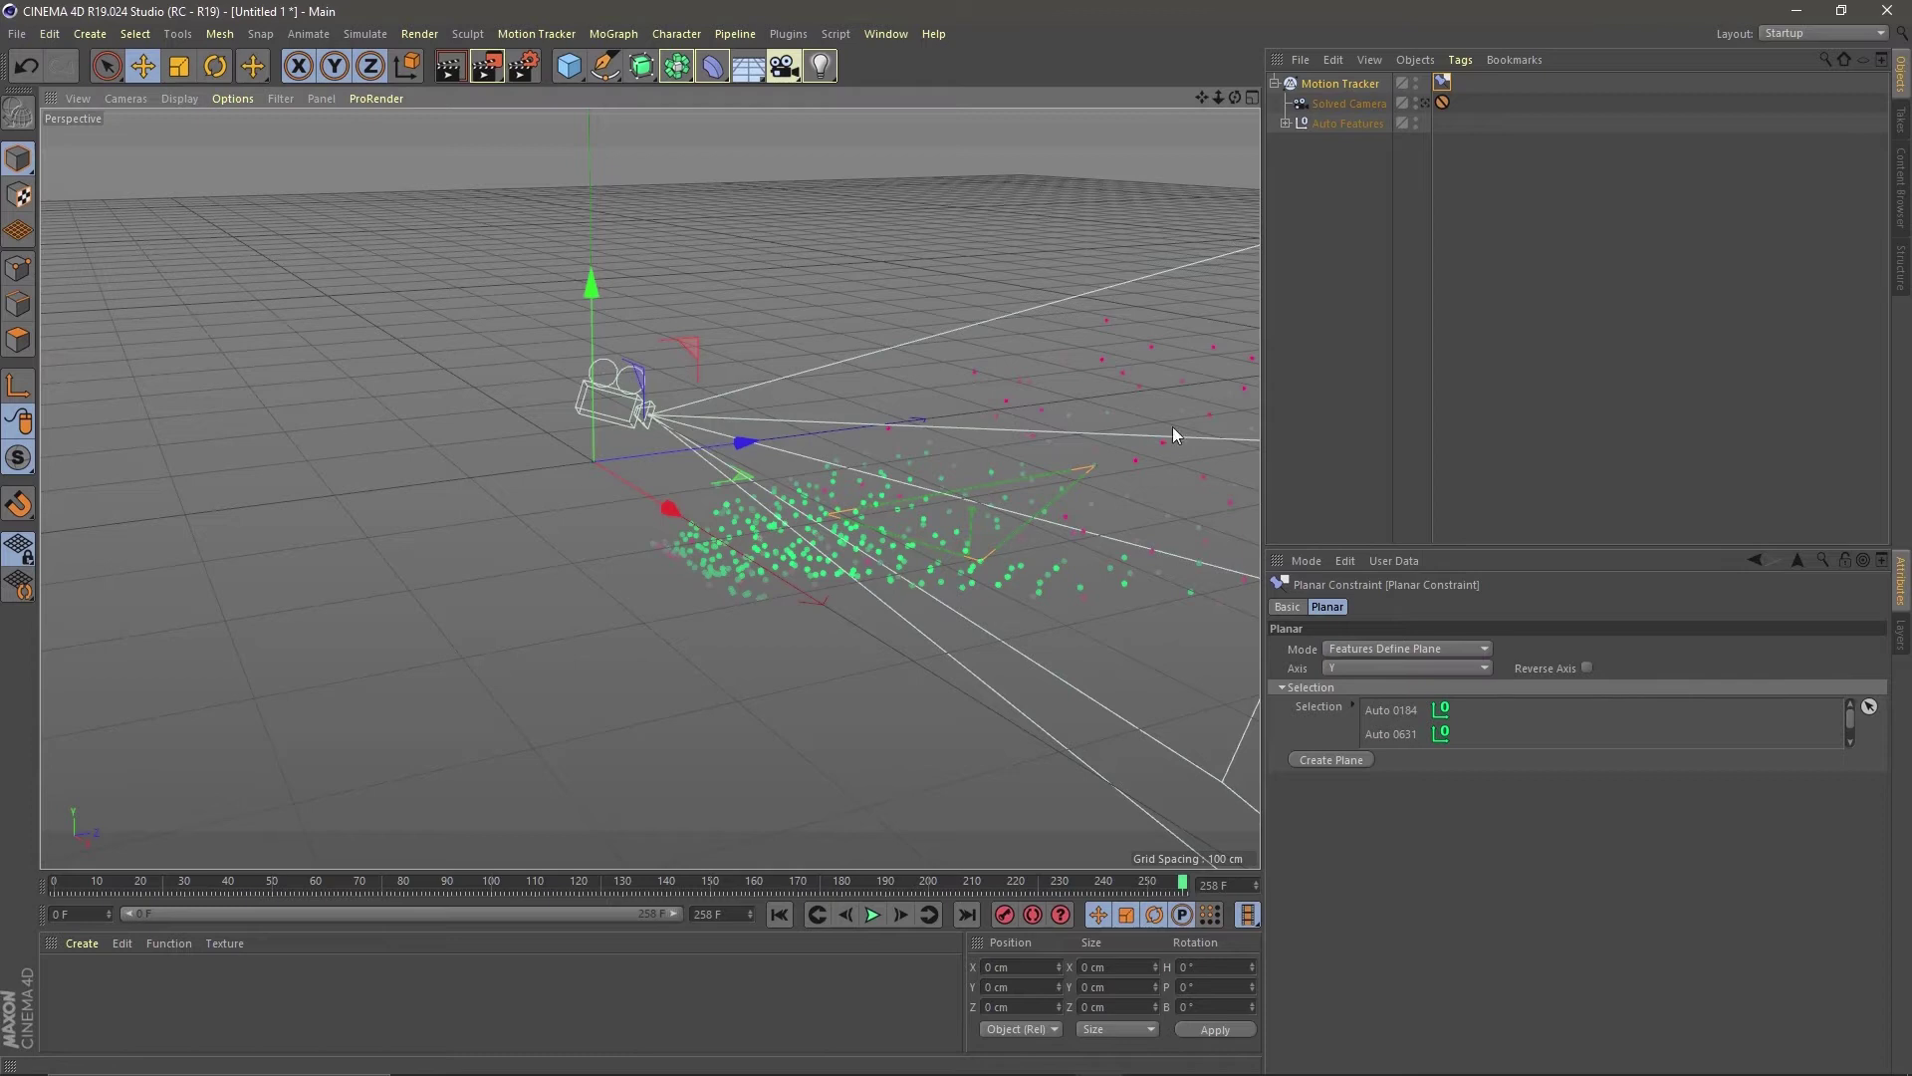
click(1327, 204)
alt+drag(926, 518, 972, 552)
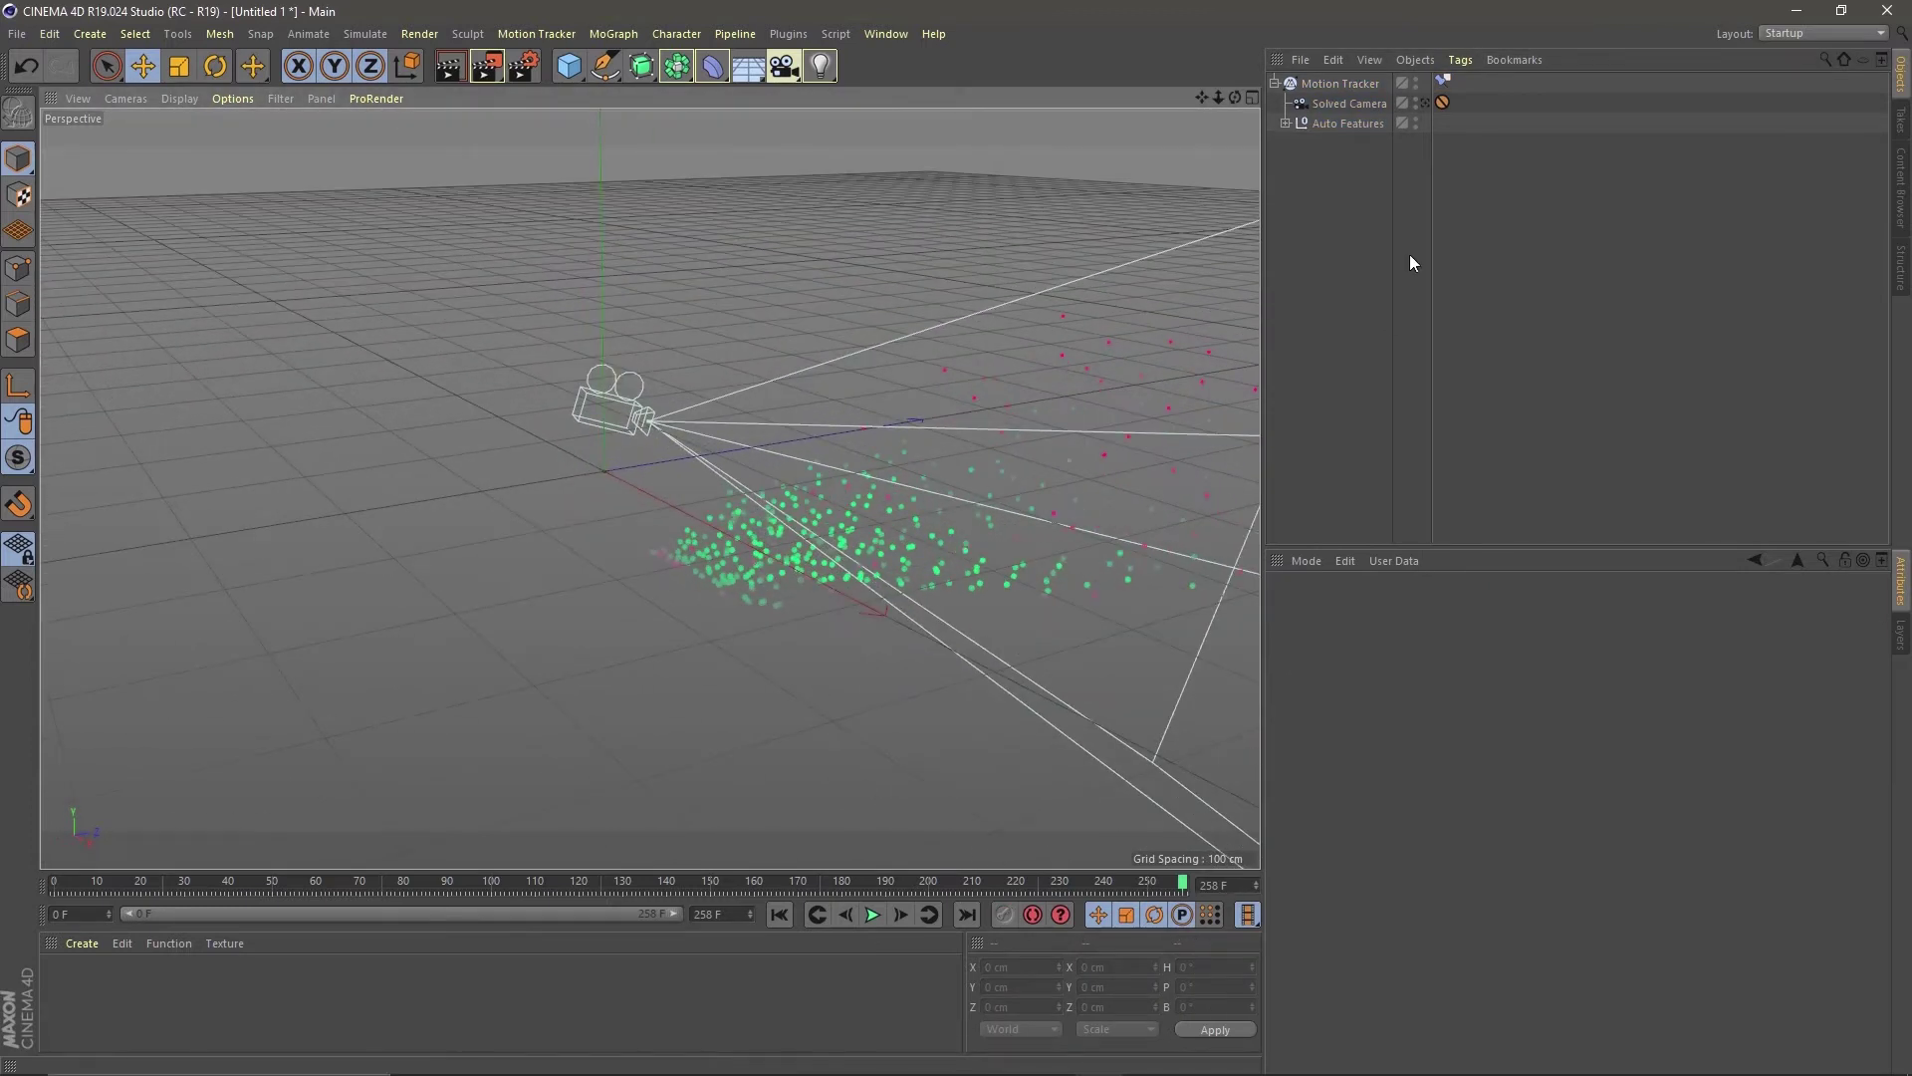
Step: Add a Position Constraint targeting feature Auto 0477, then orbit the scene to inspect it
click(1426, 104)
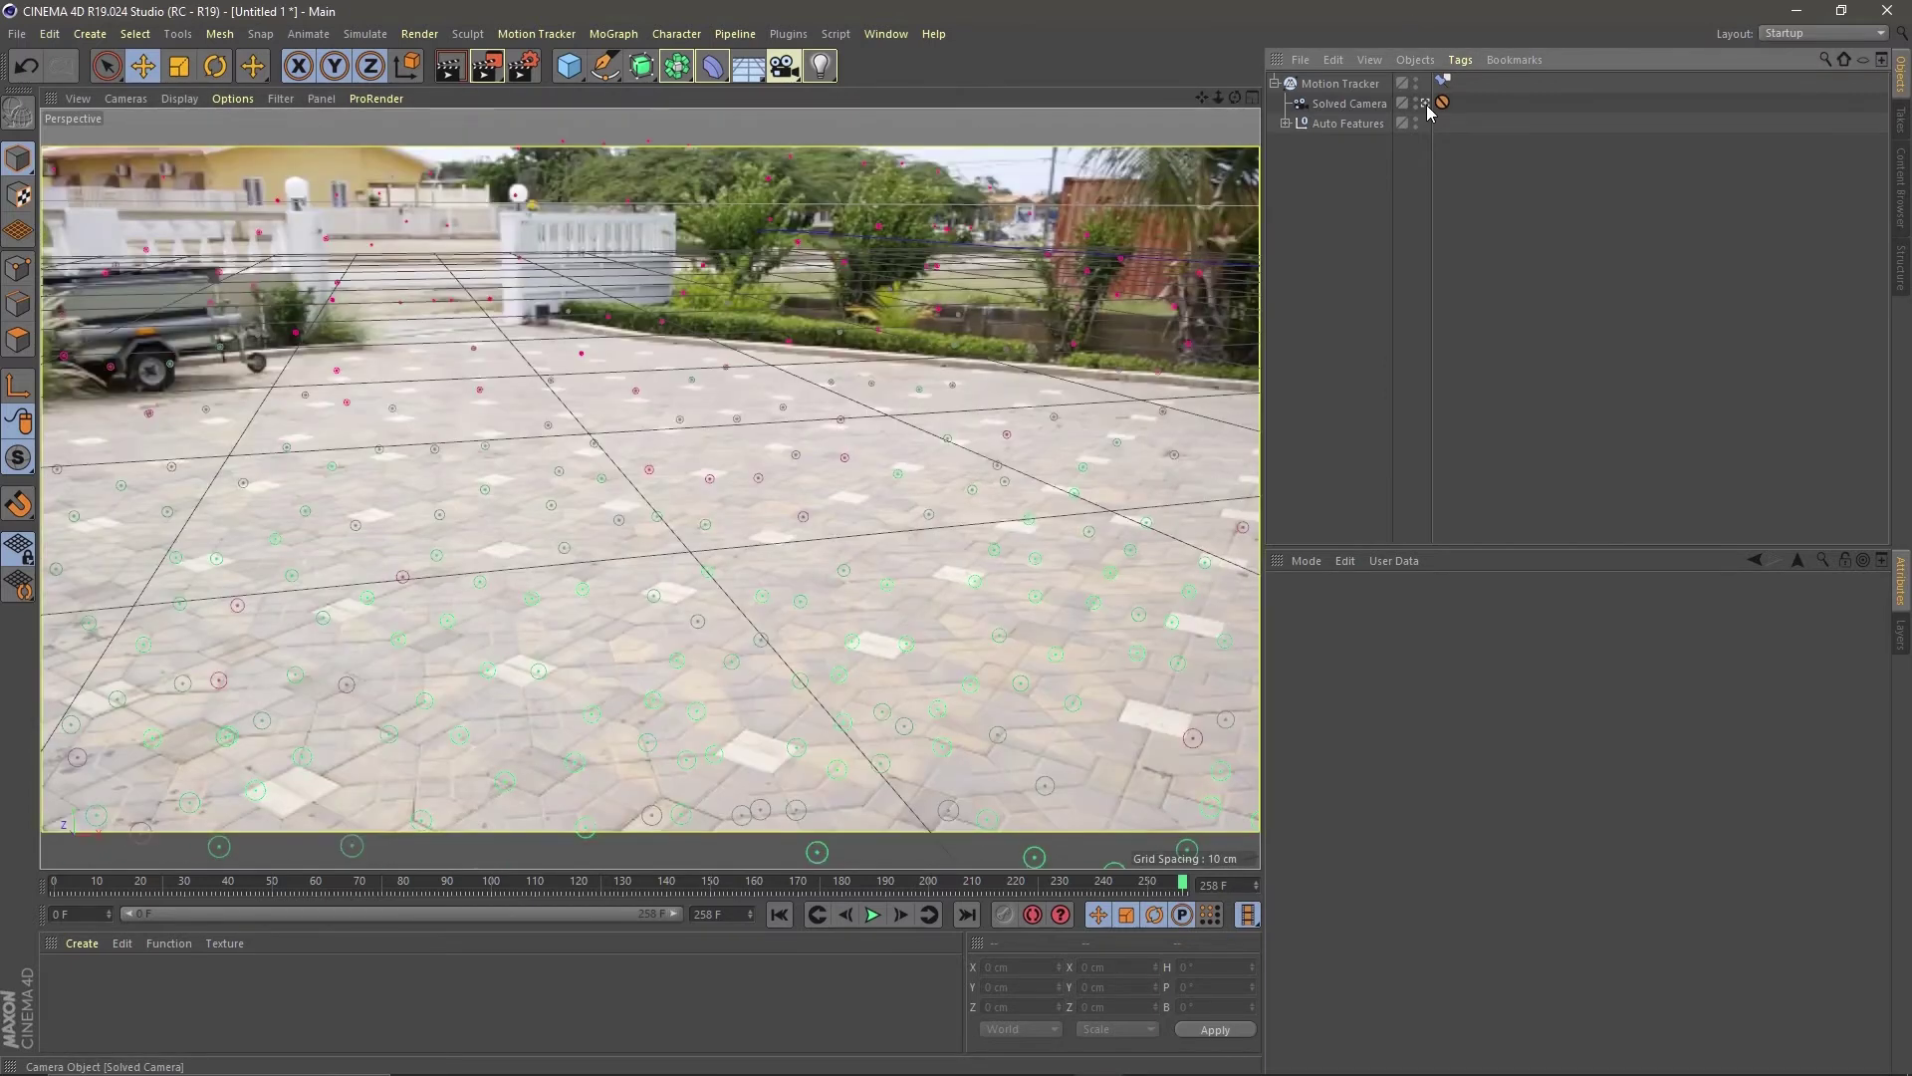
right_click(1377, 89)
mouse_move(1548, 207)
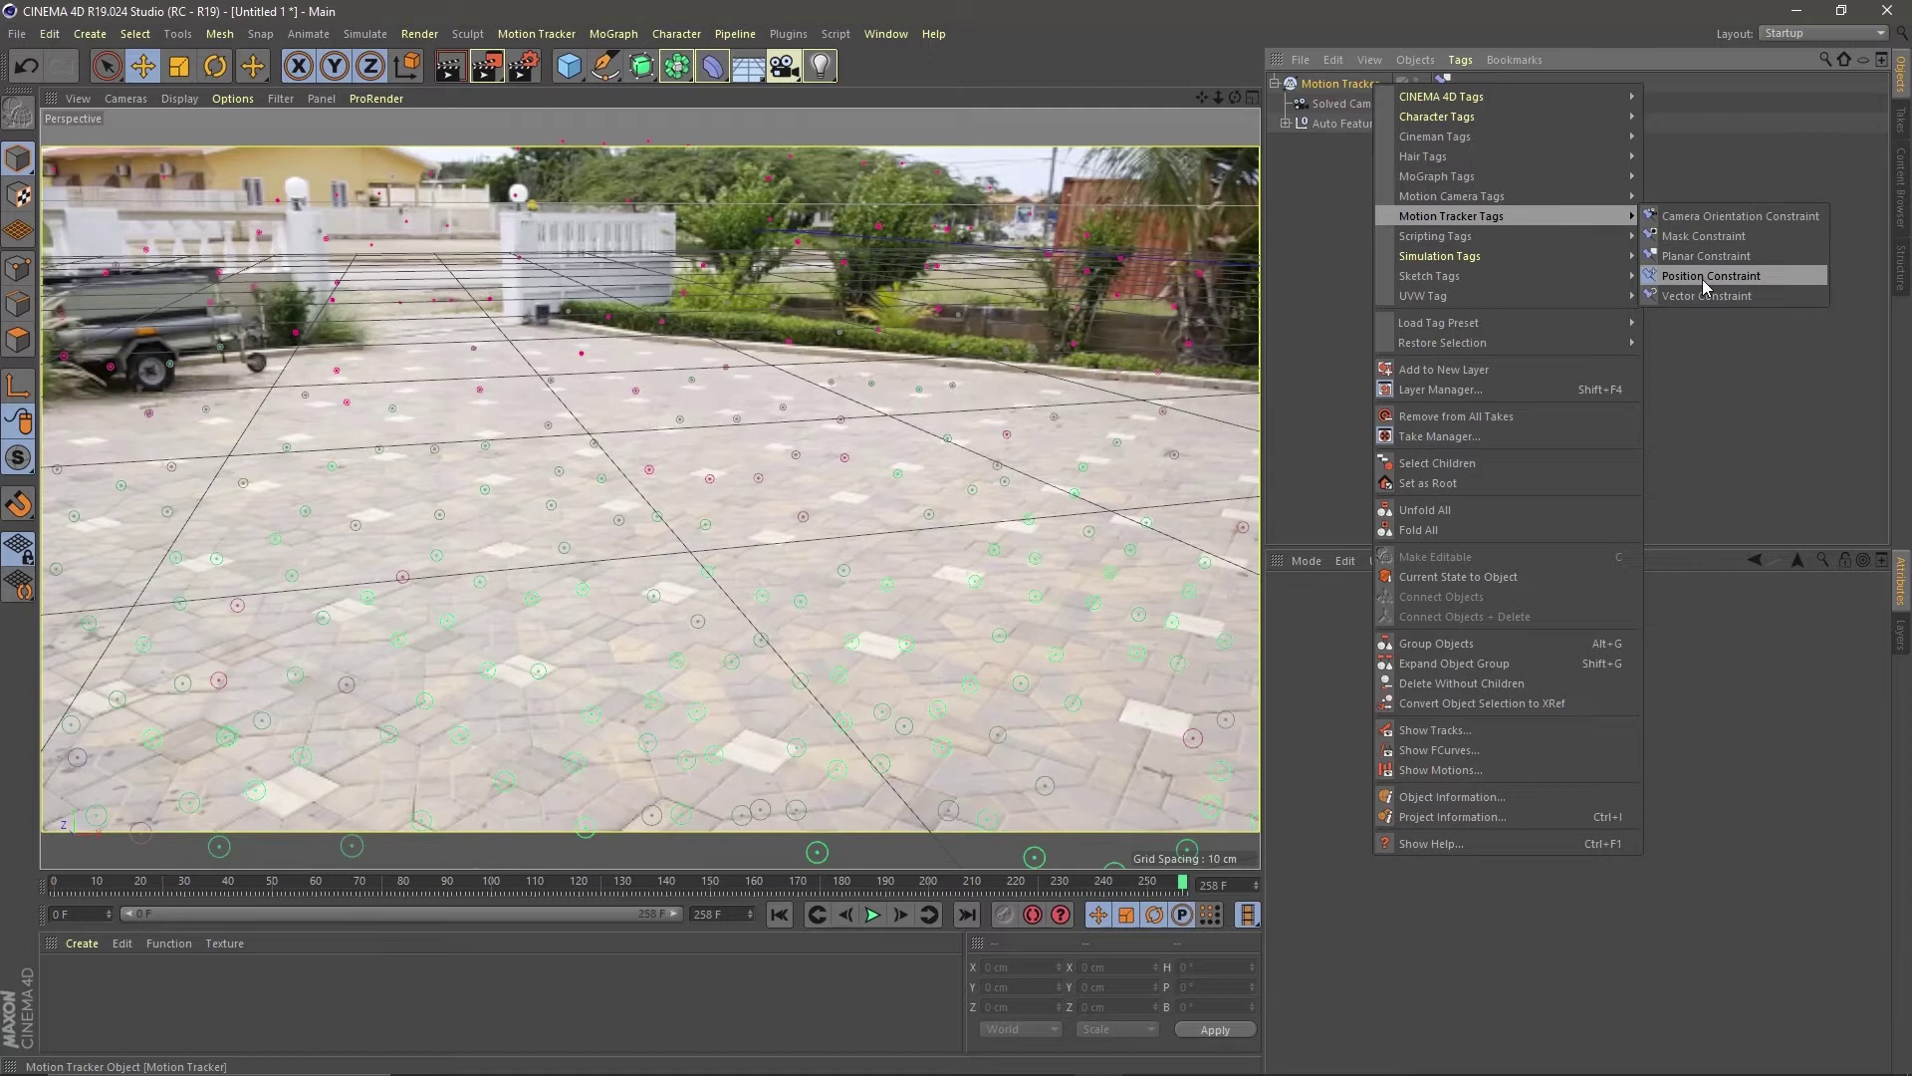
click(1701, 277)
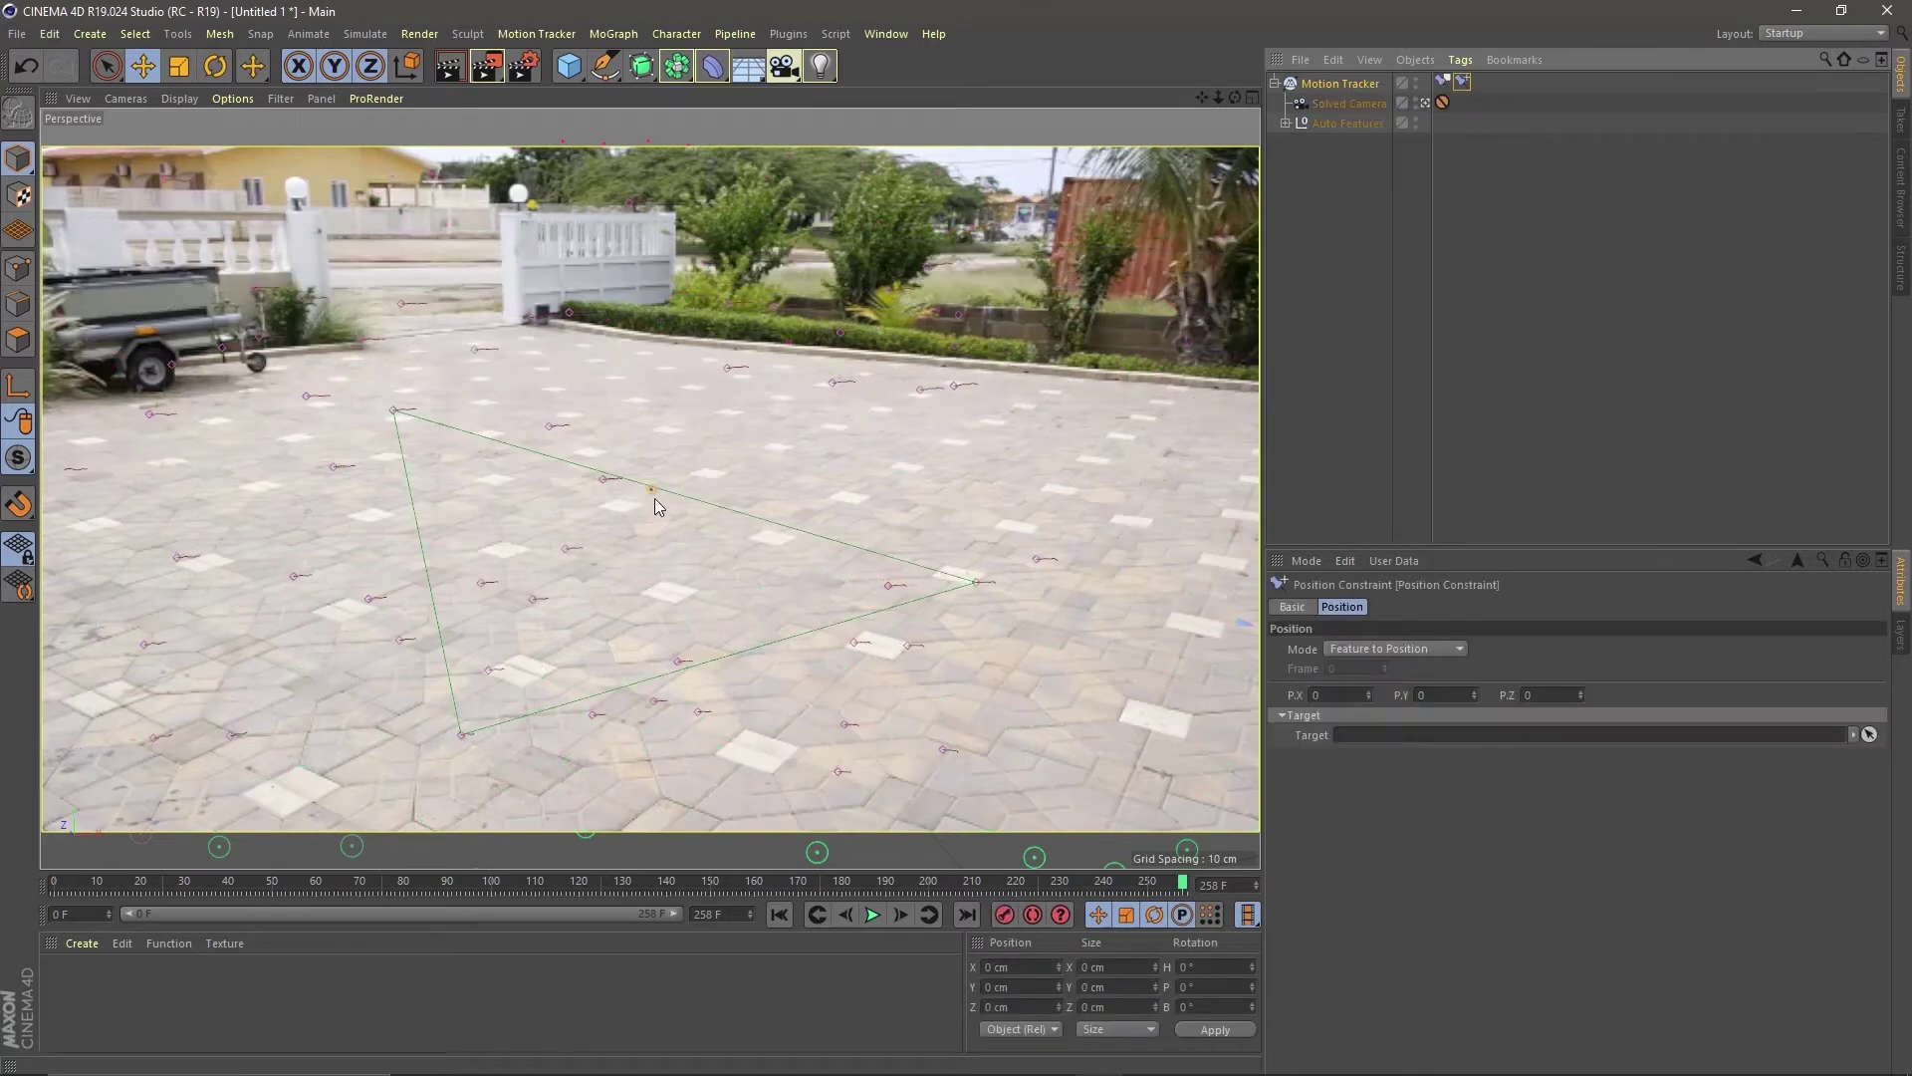
click(532, 604)
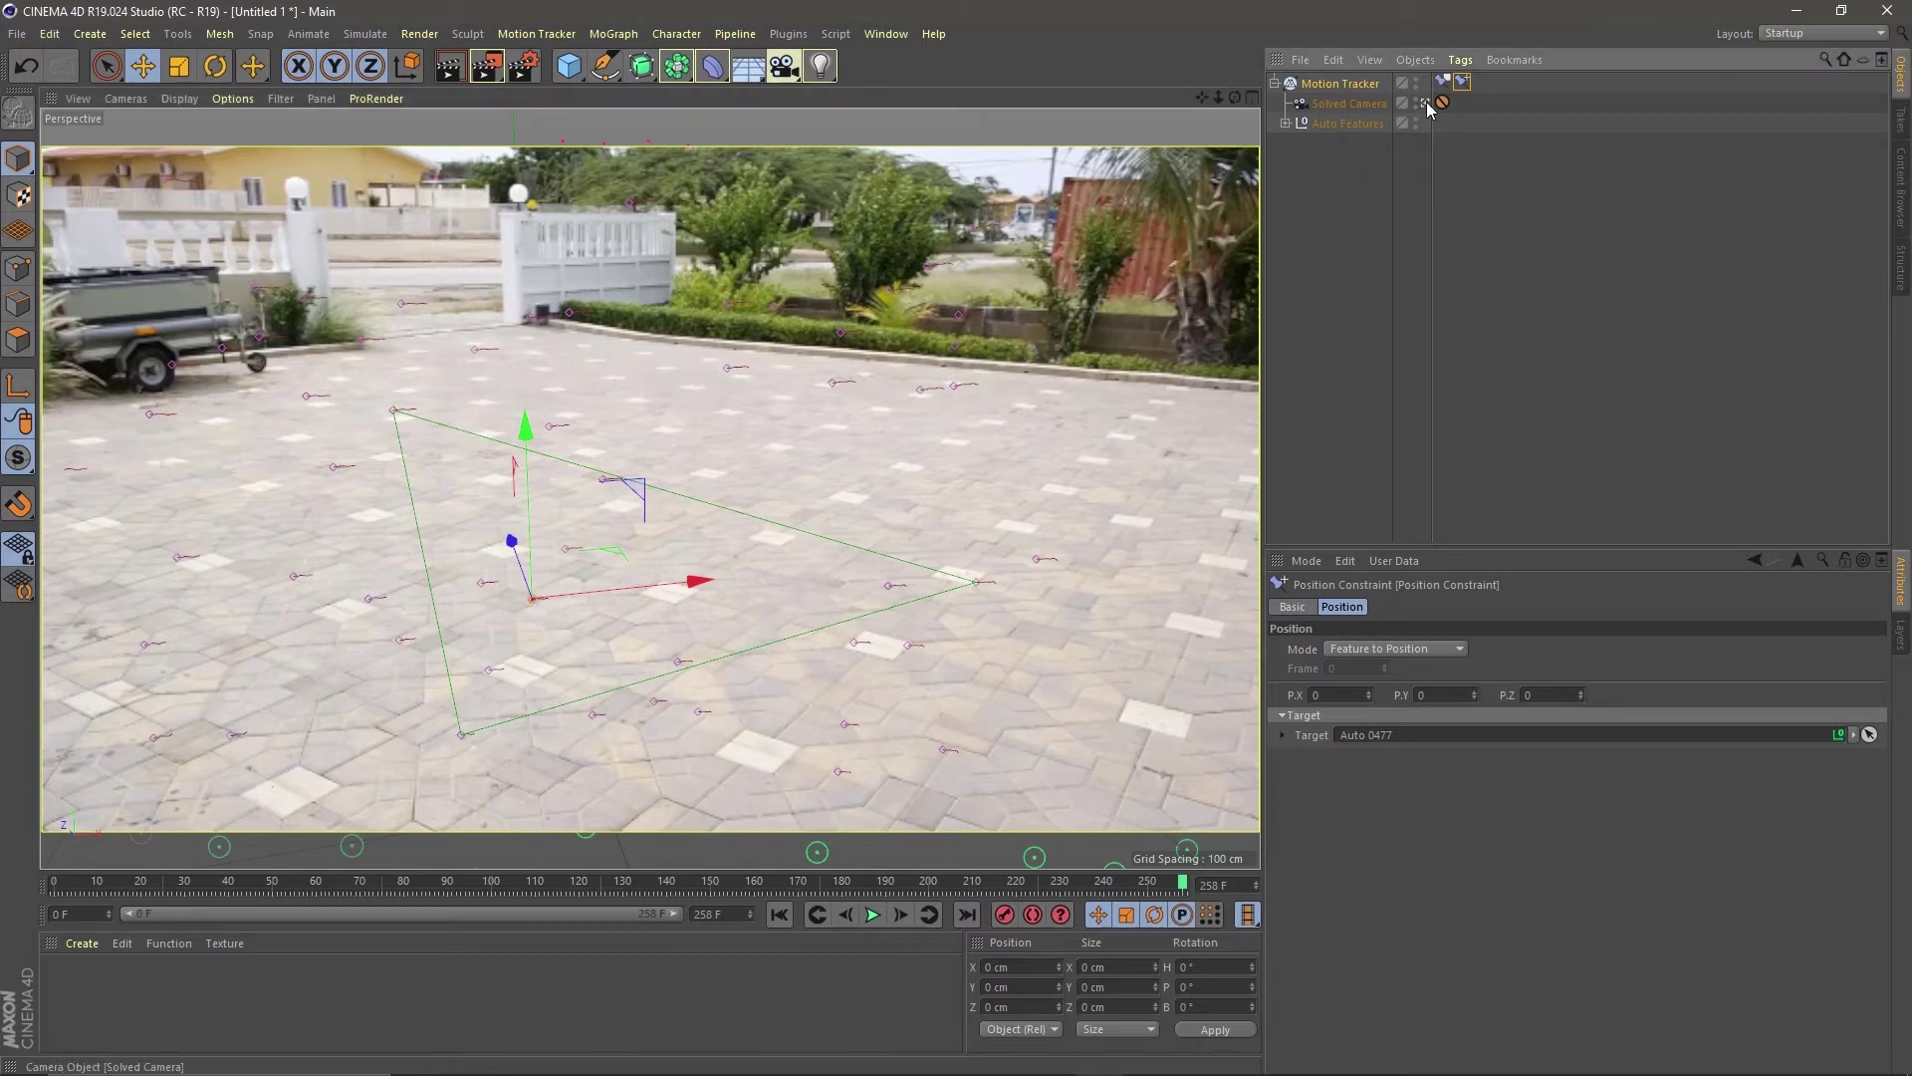
alt+drag(598, 498, 660, 495)
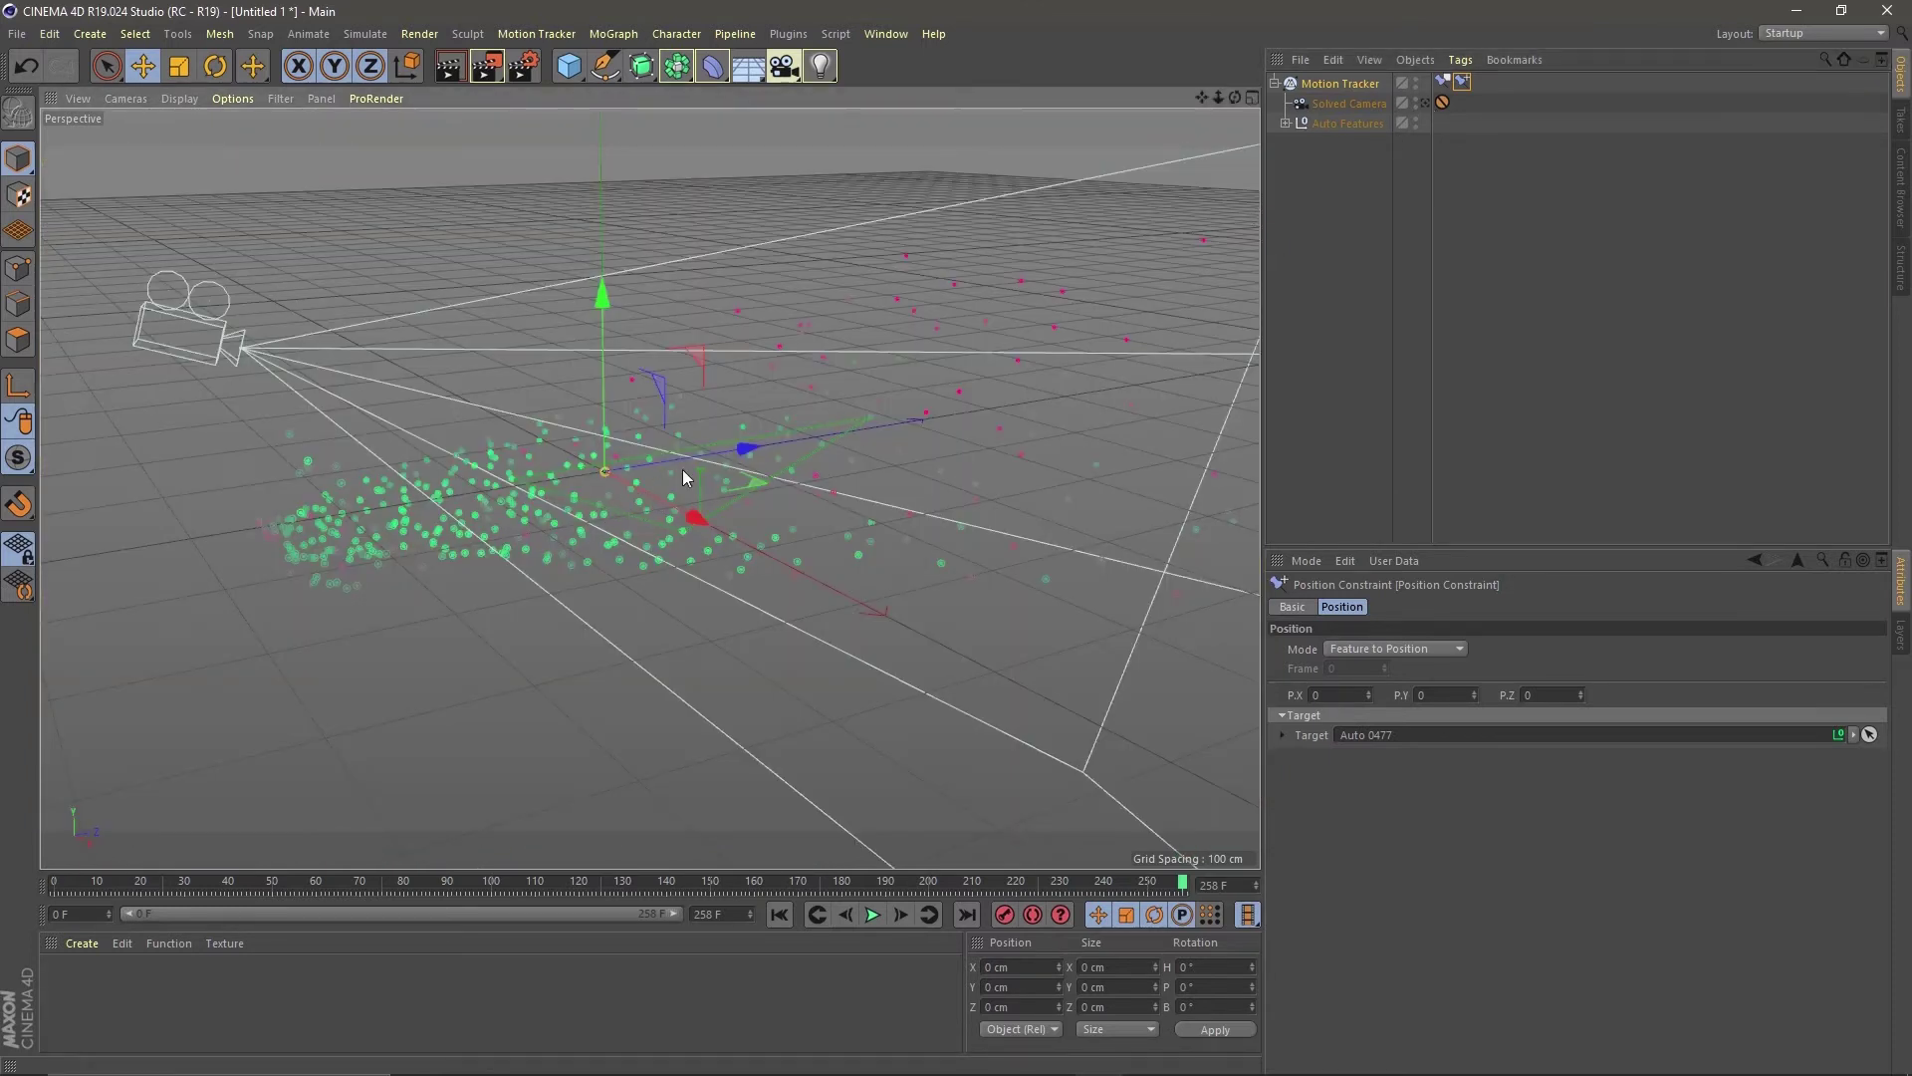
click(1278, 271)
alt+drag(760, 533, 470, 565)
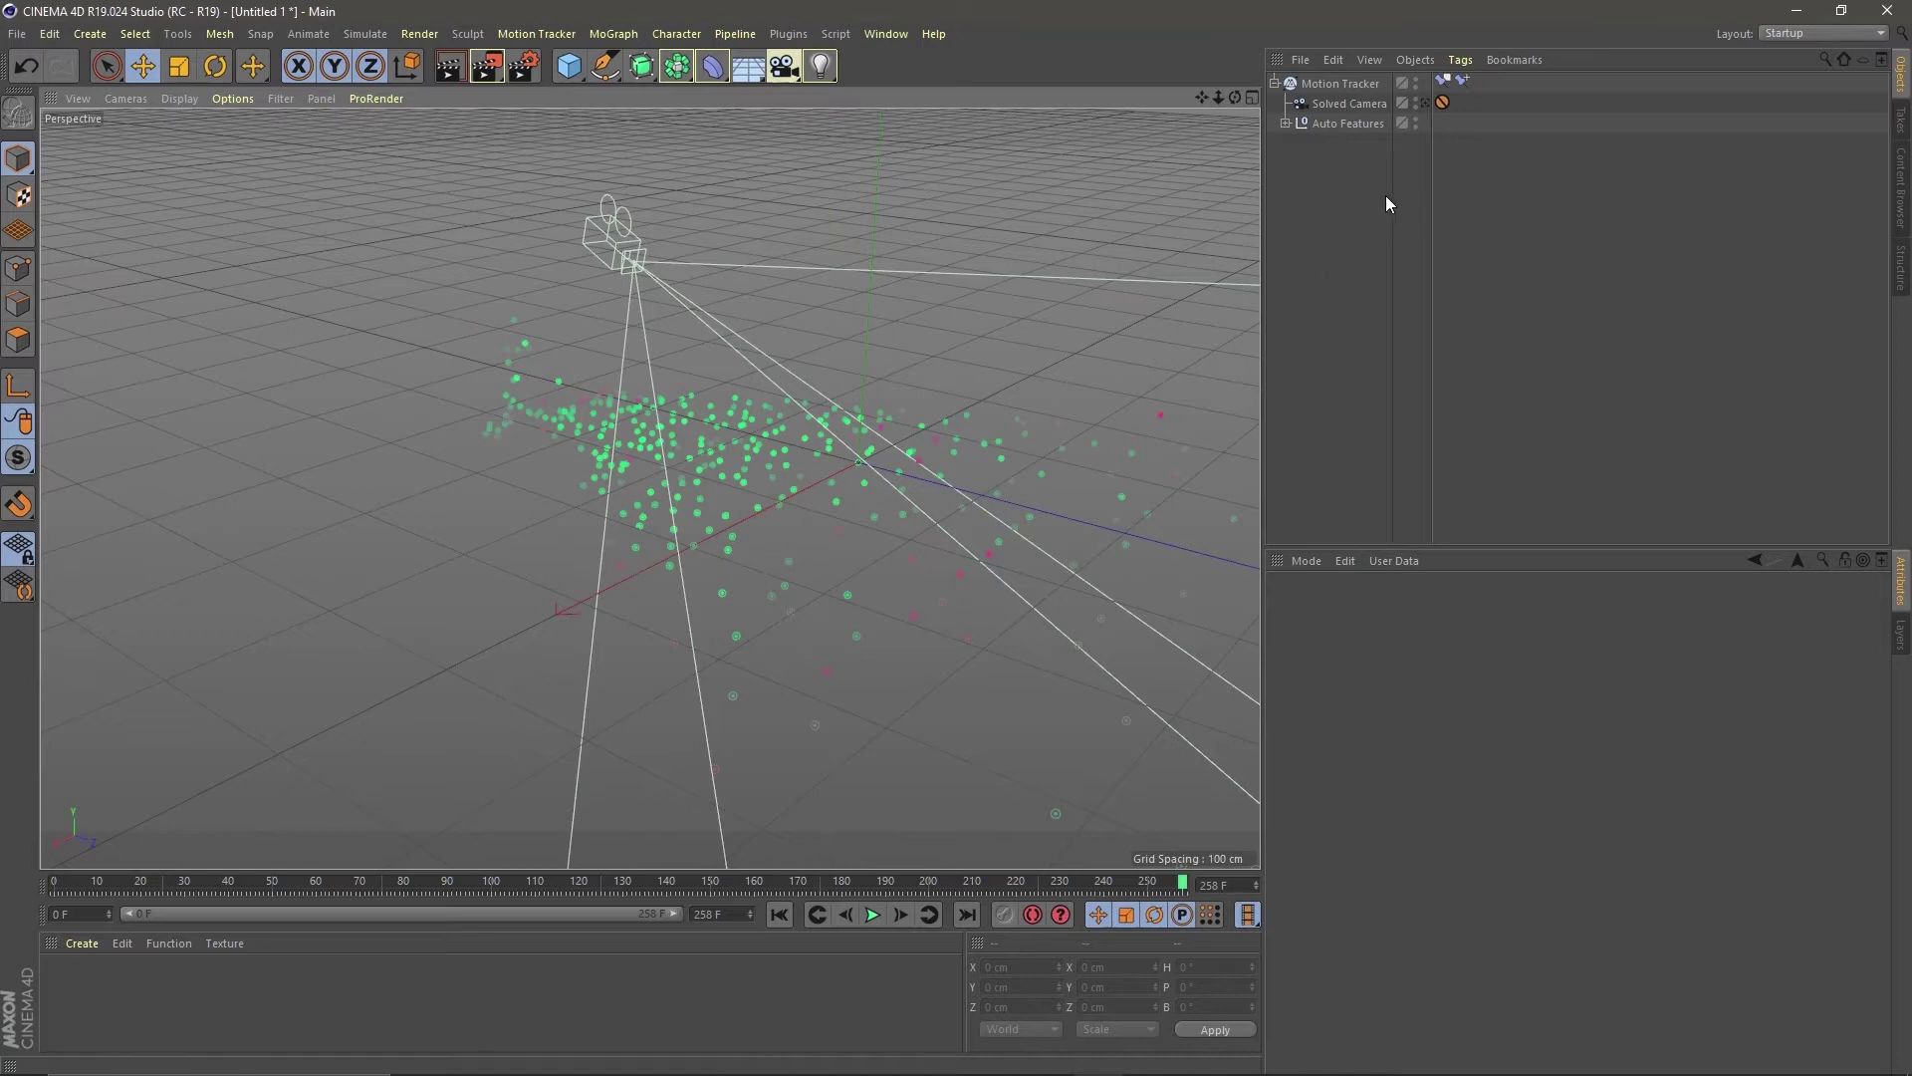
click(1372, 88)
Step: Through the Solved Camera, create a Background object from the Motion Tracker's footage settings
click(1426, 104)
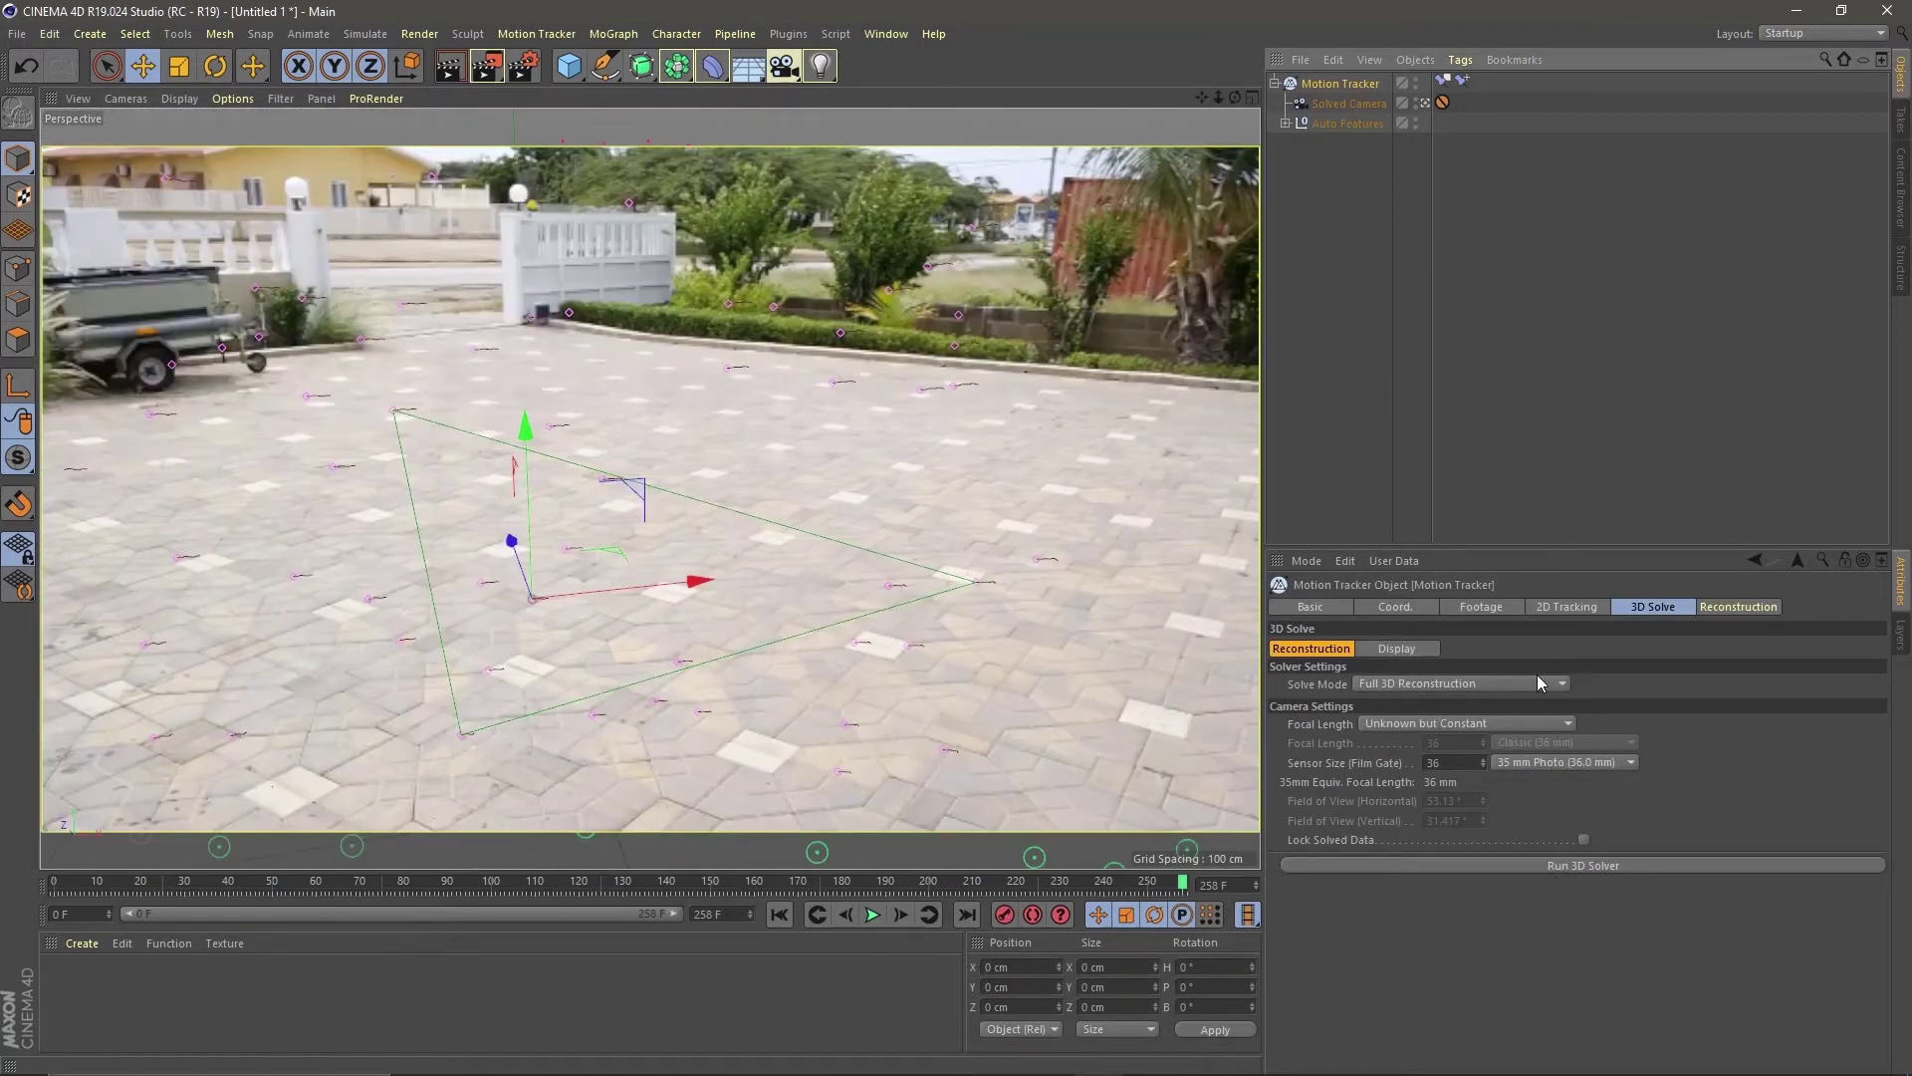
click(1483, 606)
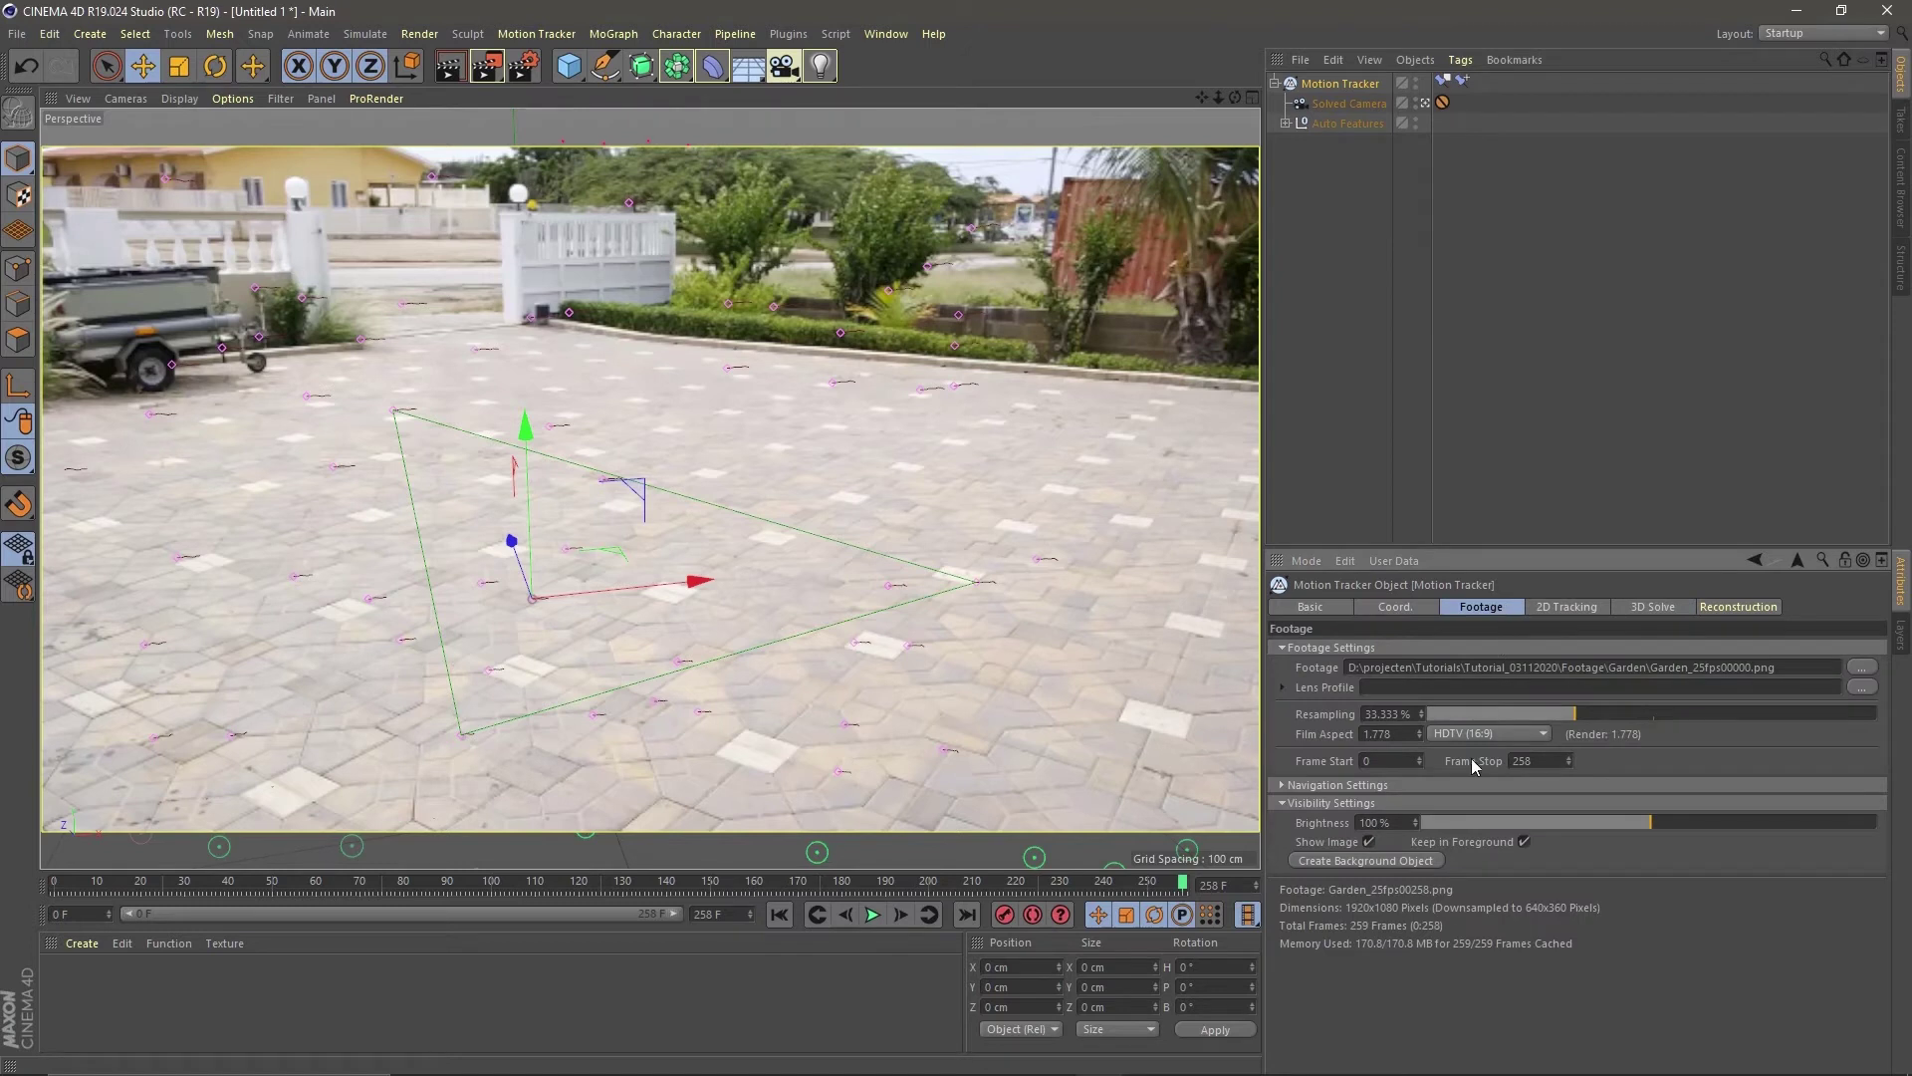
click(1389, 858)
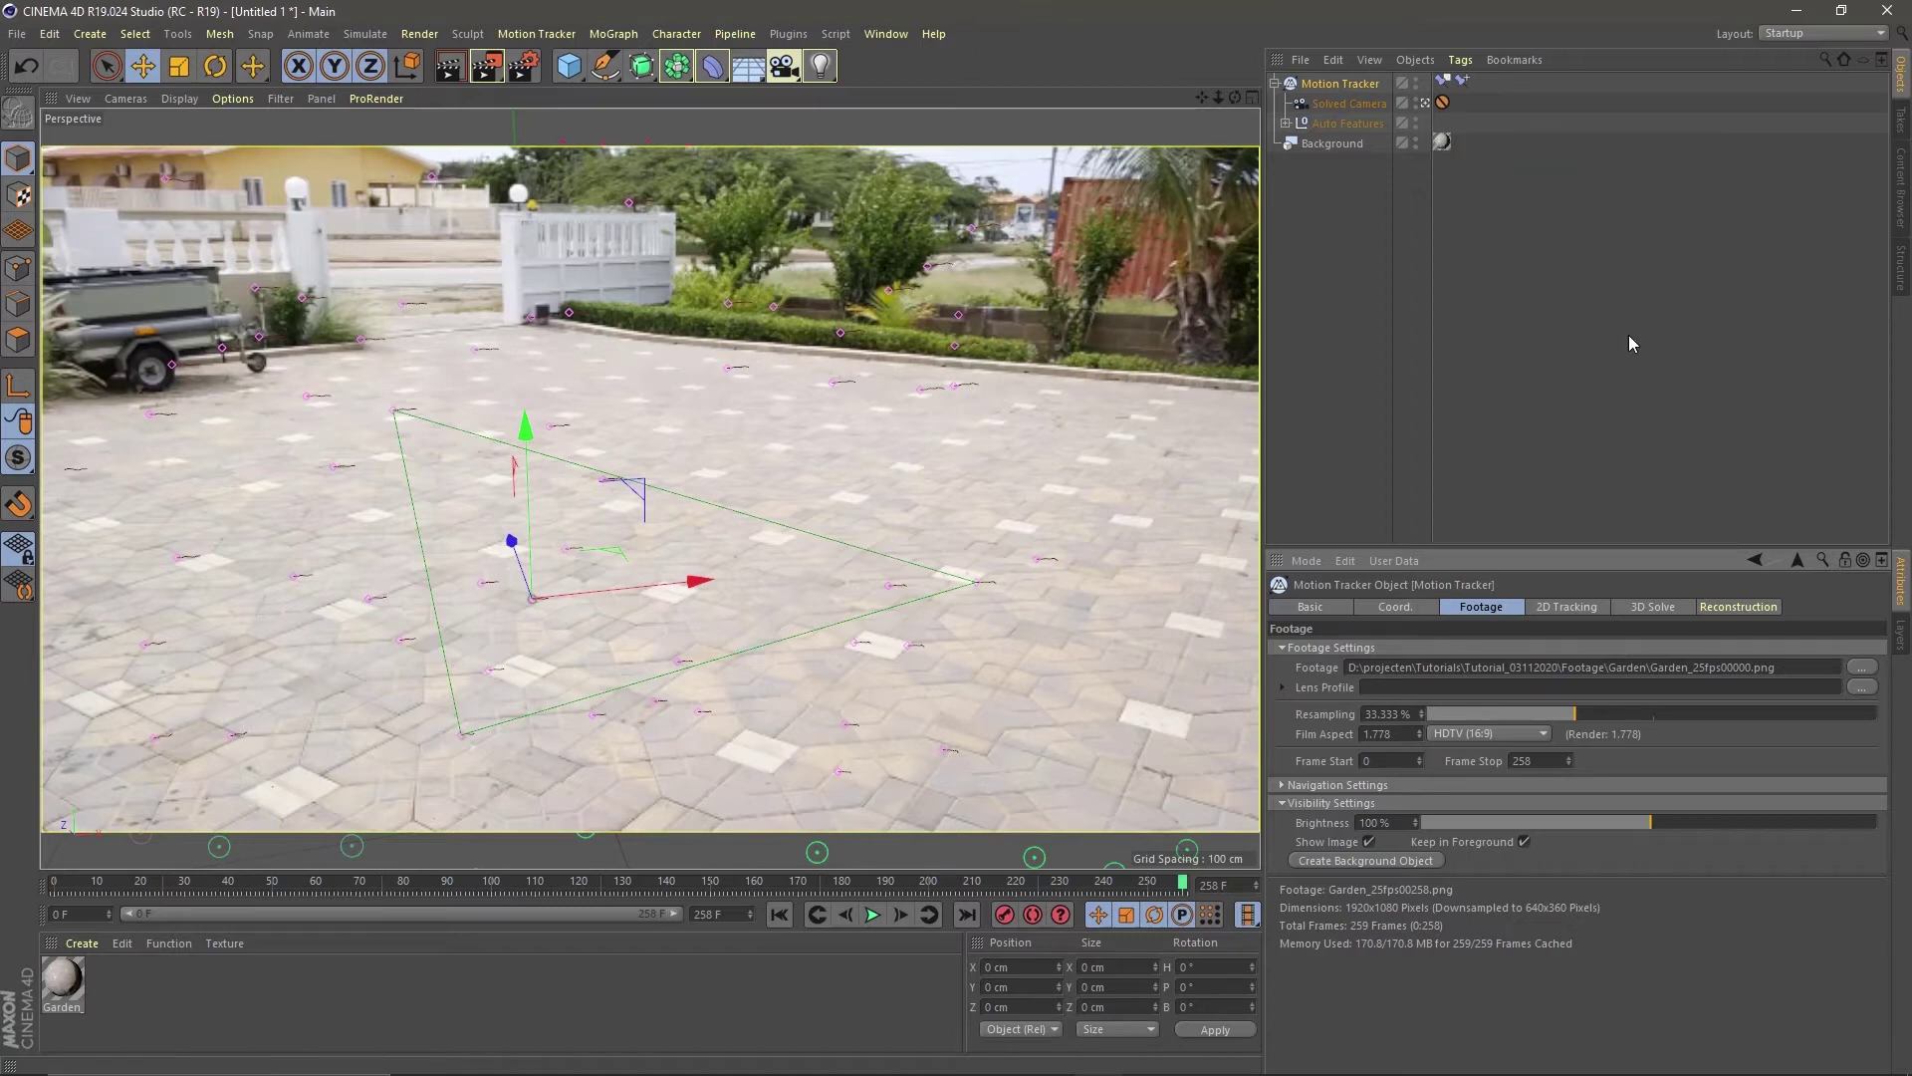
Step: Create a new layer named Tracker in the Layer Manager
click(1902, 642)
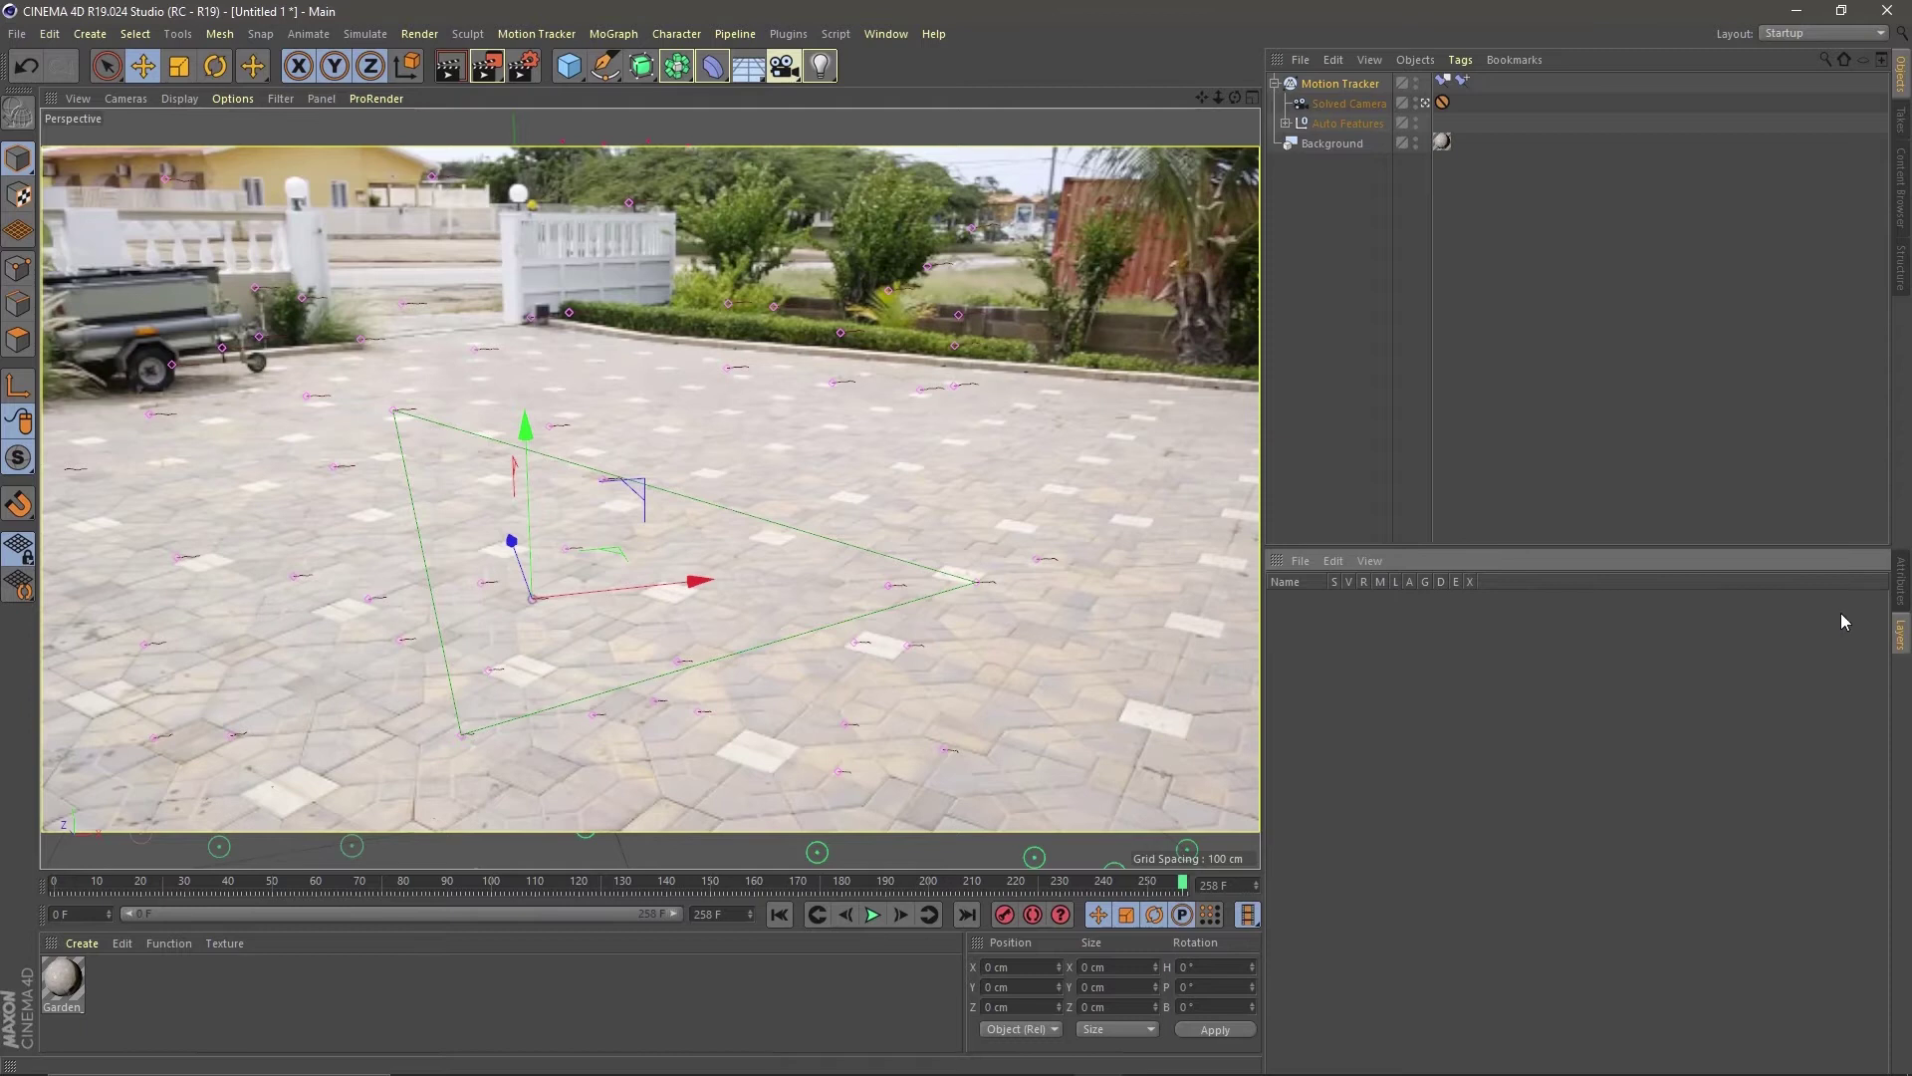
double_click(1322, 619)
double_click(1310, 598)
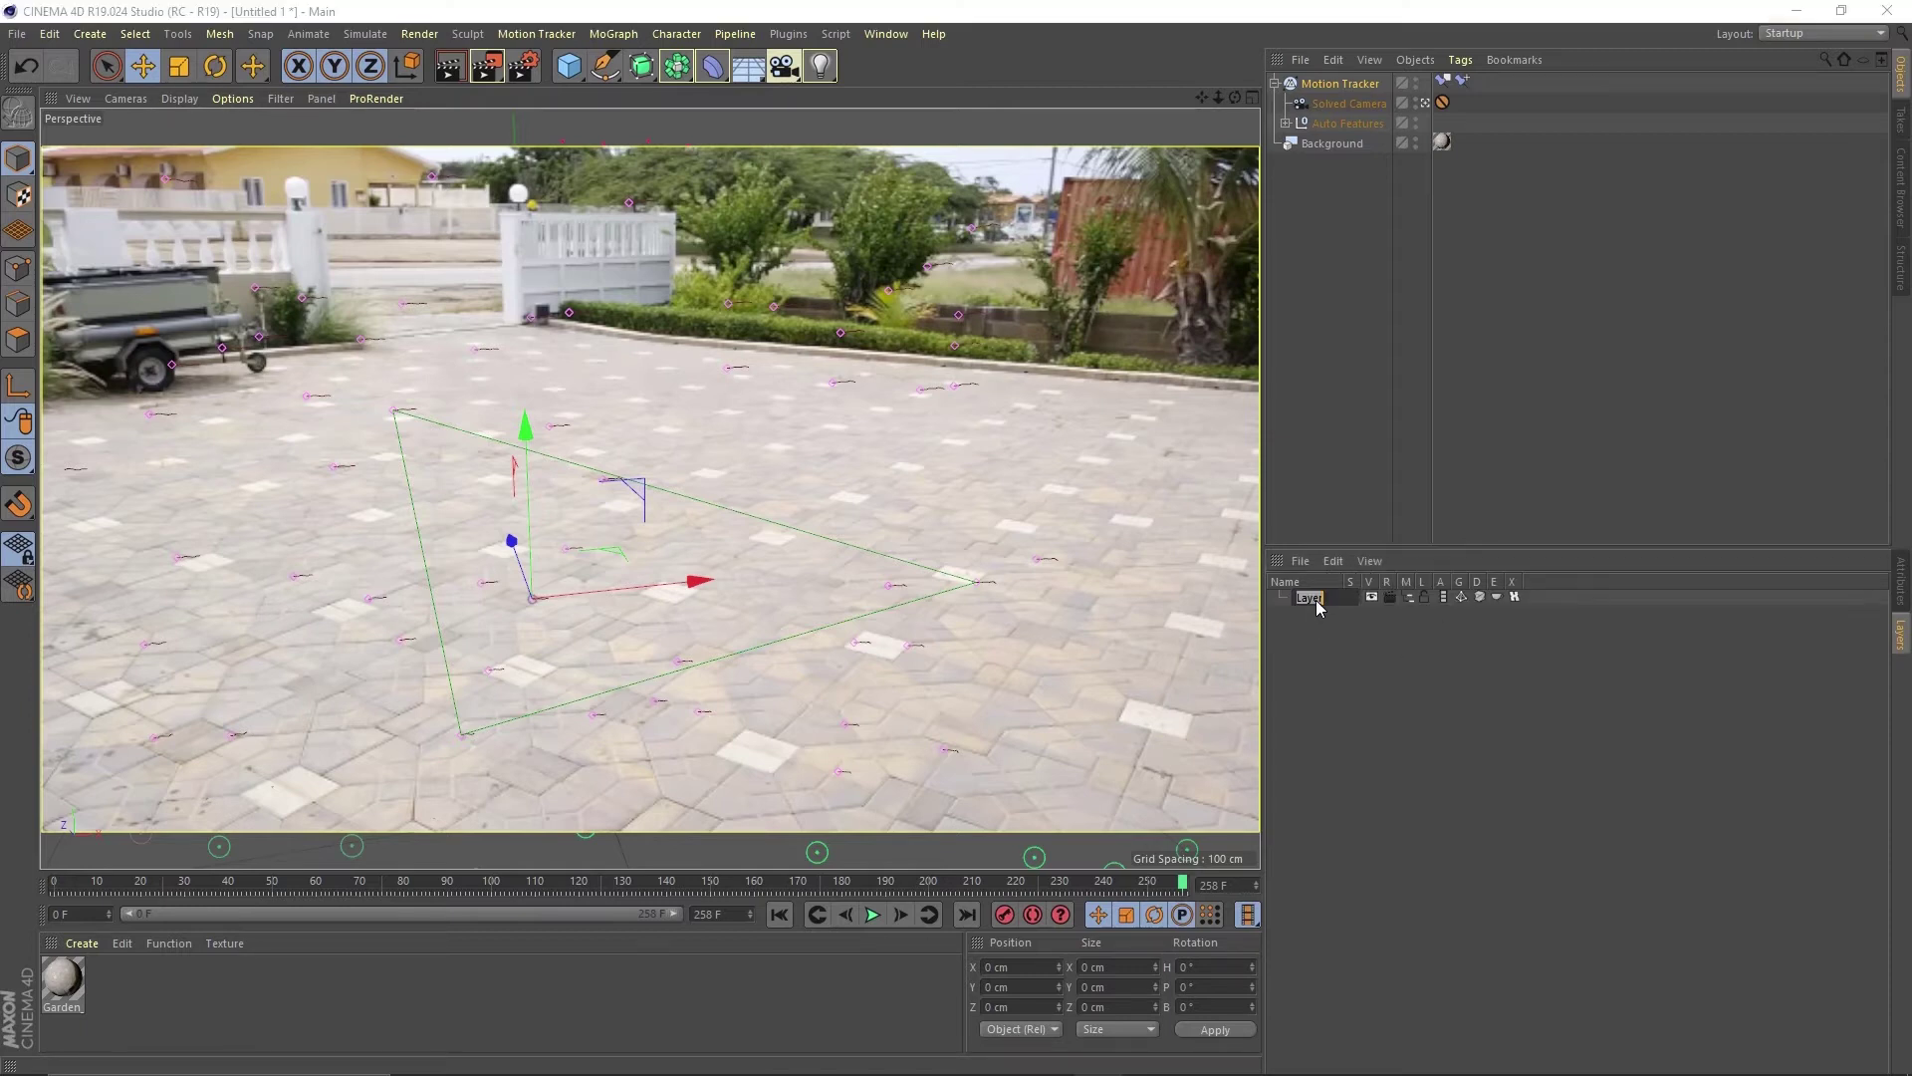
text(Tracker)
key(Return)
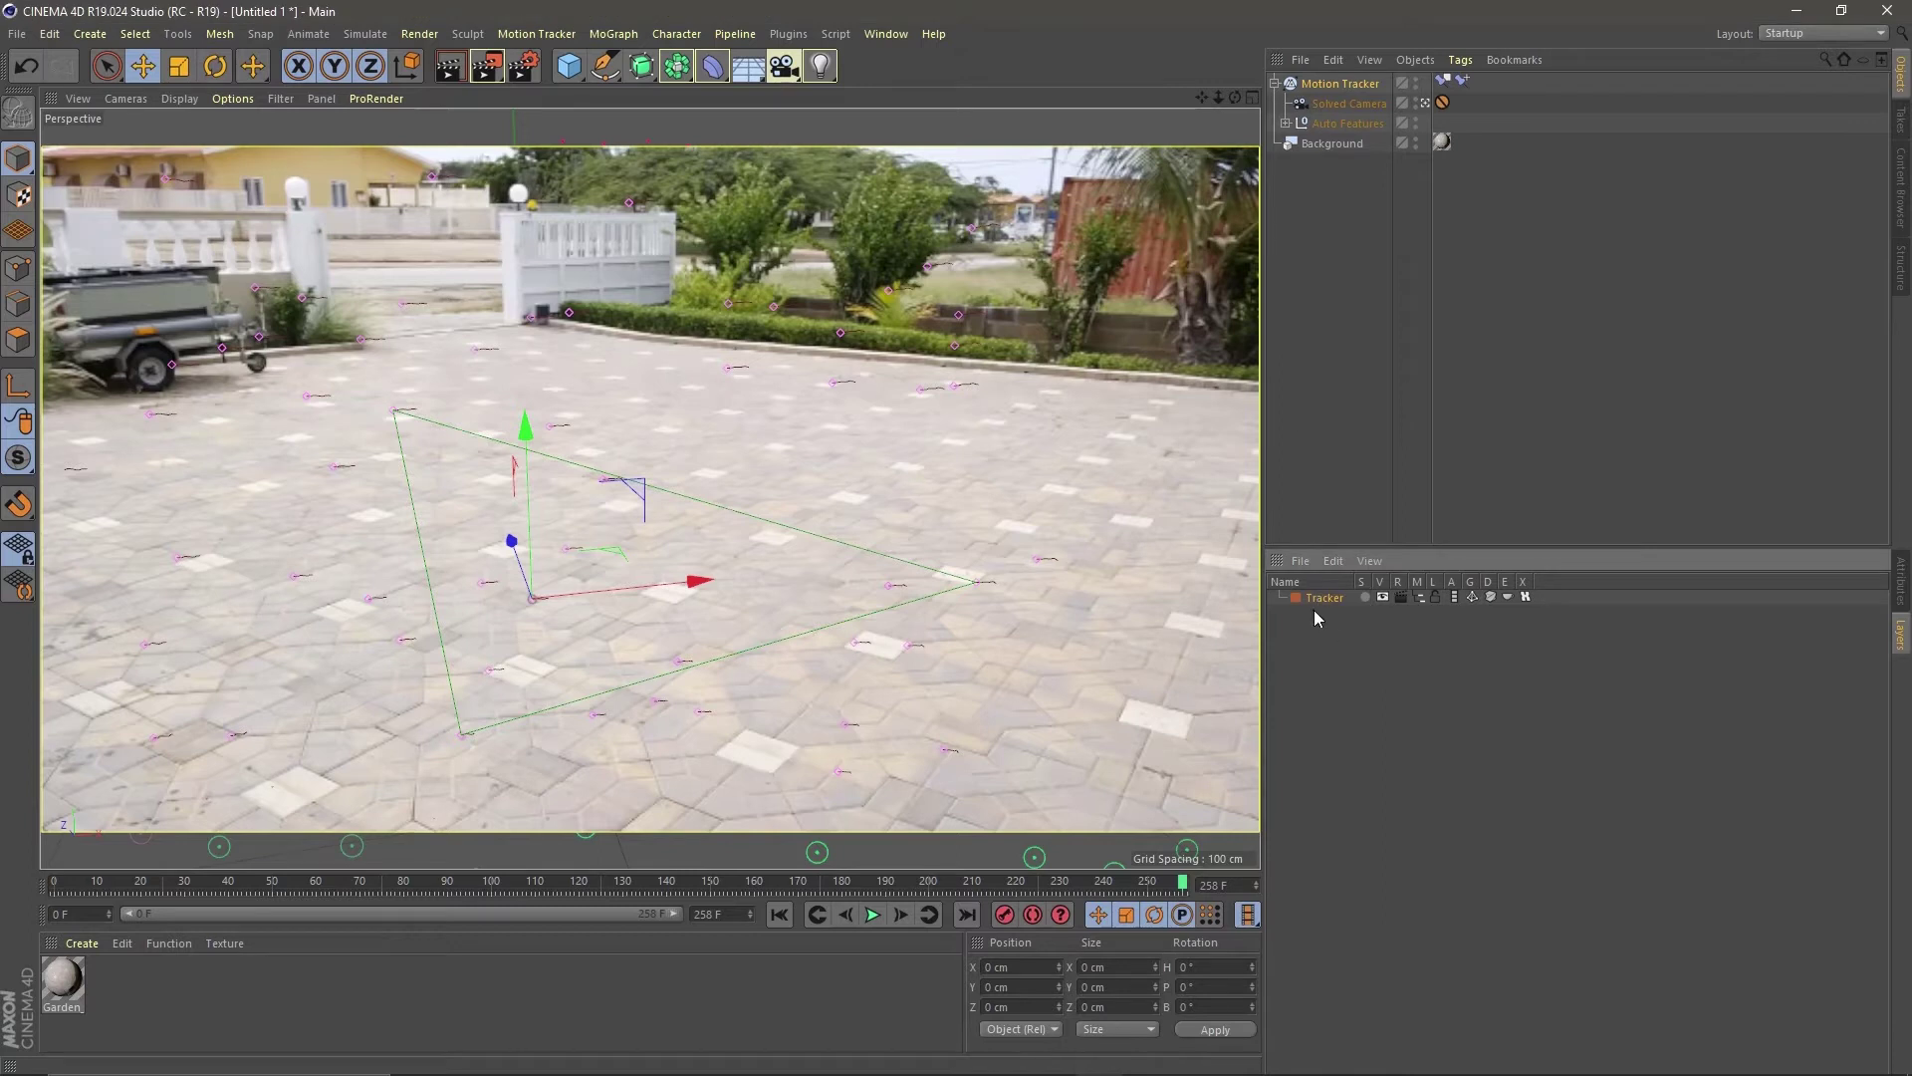
Step: Assign all tracking objects to the Tracker layer and toggle its V, R and M switches
click(1333, 143)
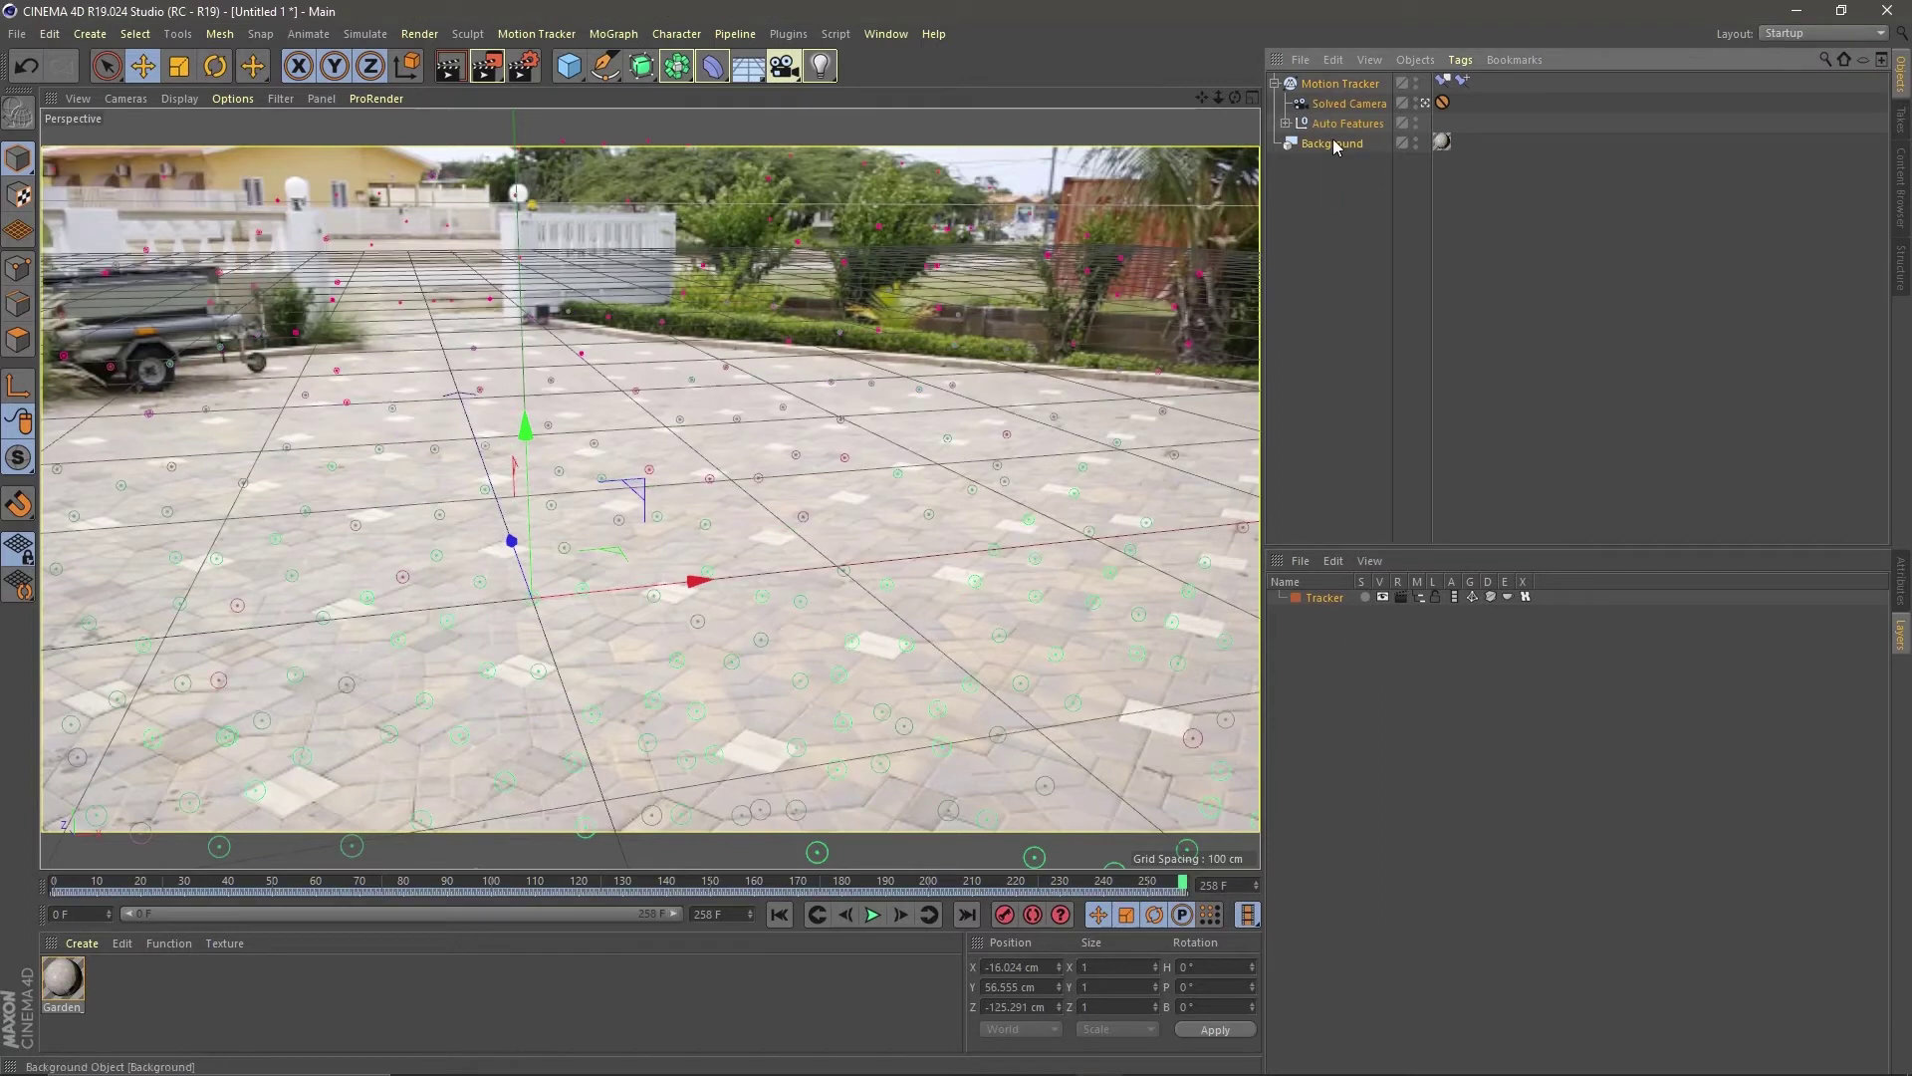
drag(1334, 146, 1335, 602)
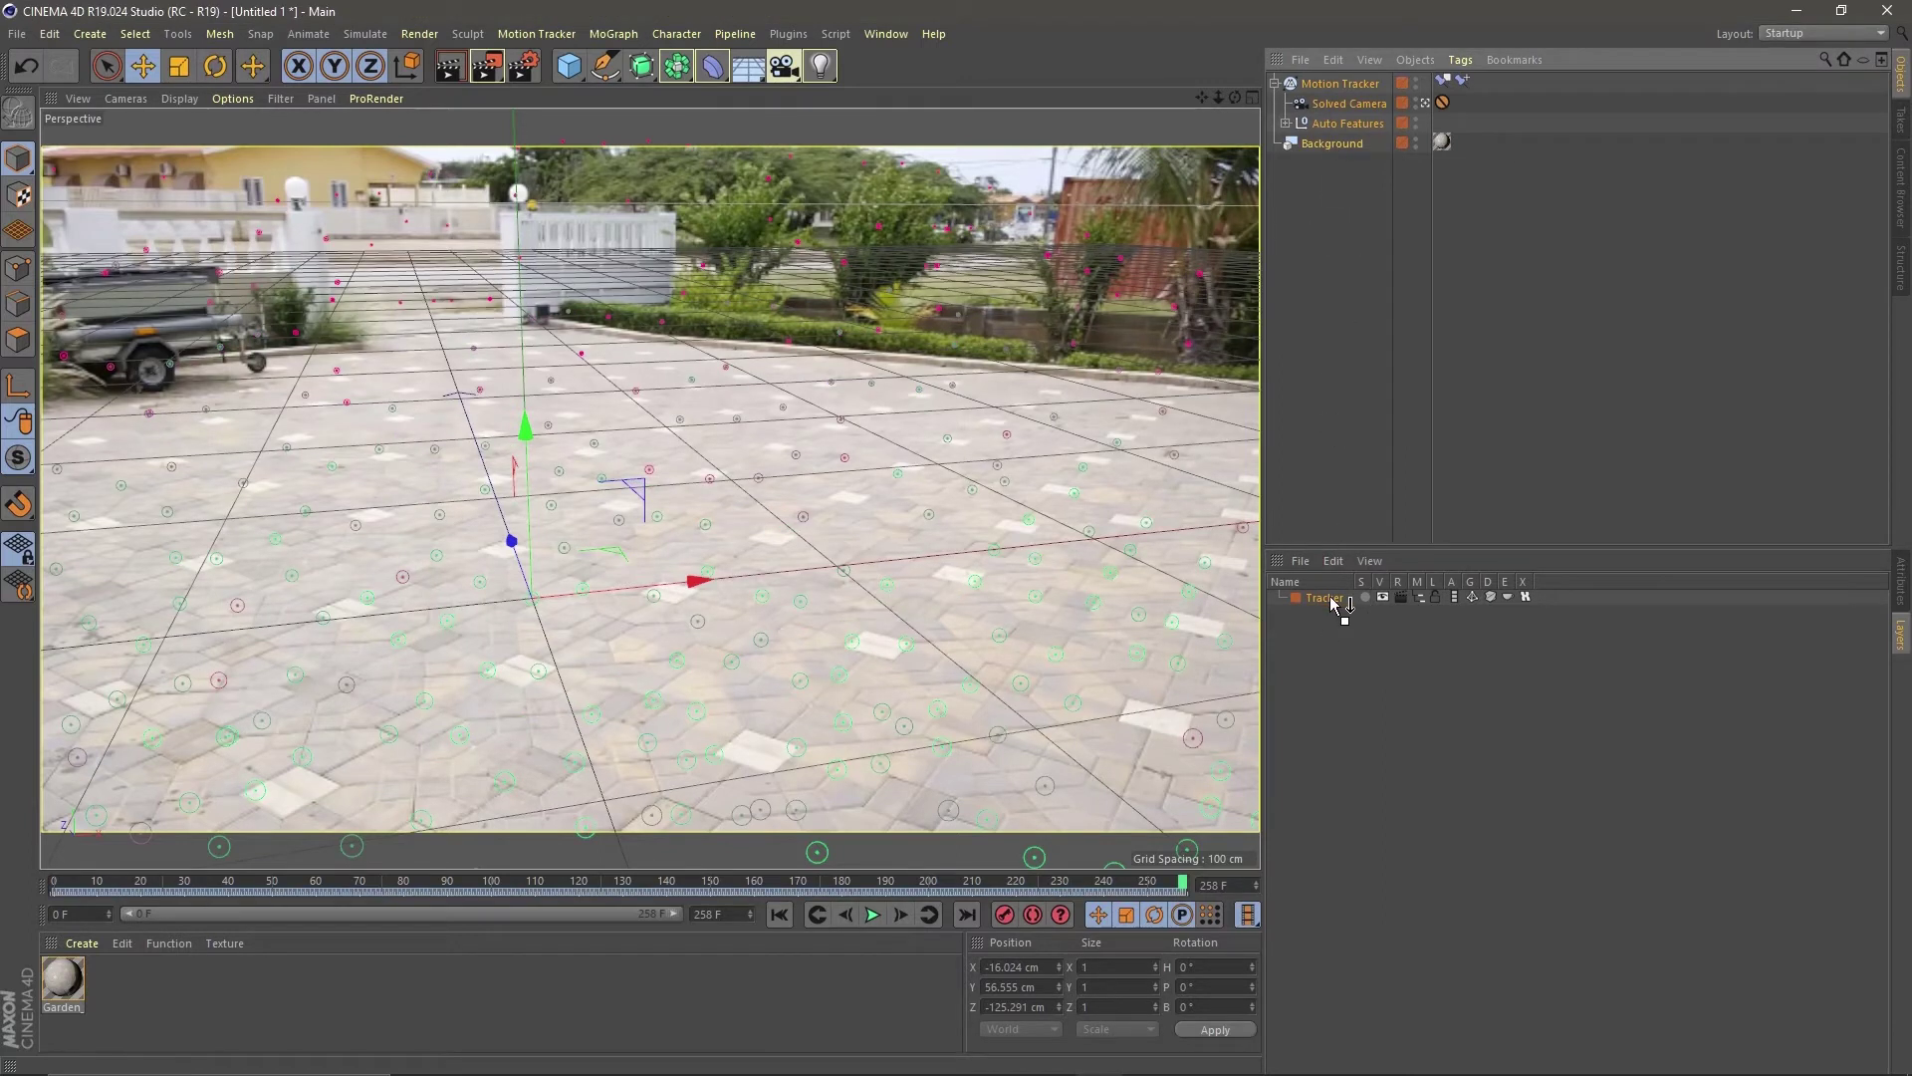
click(1383, 595)
click(1401, 595)
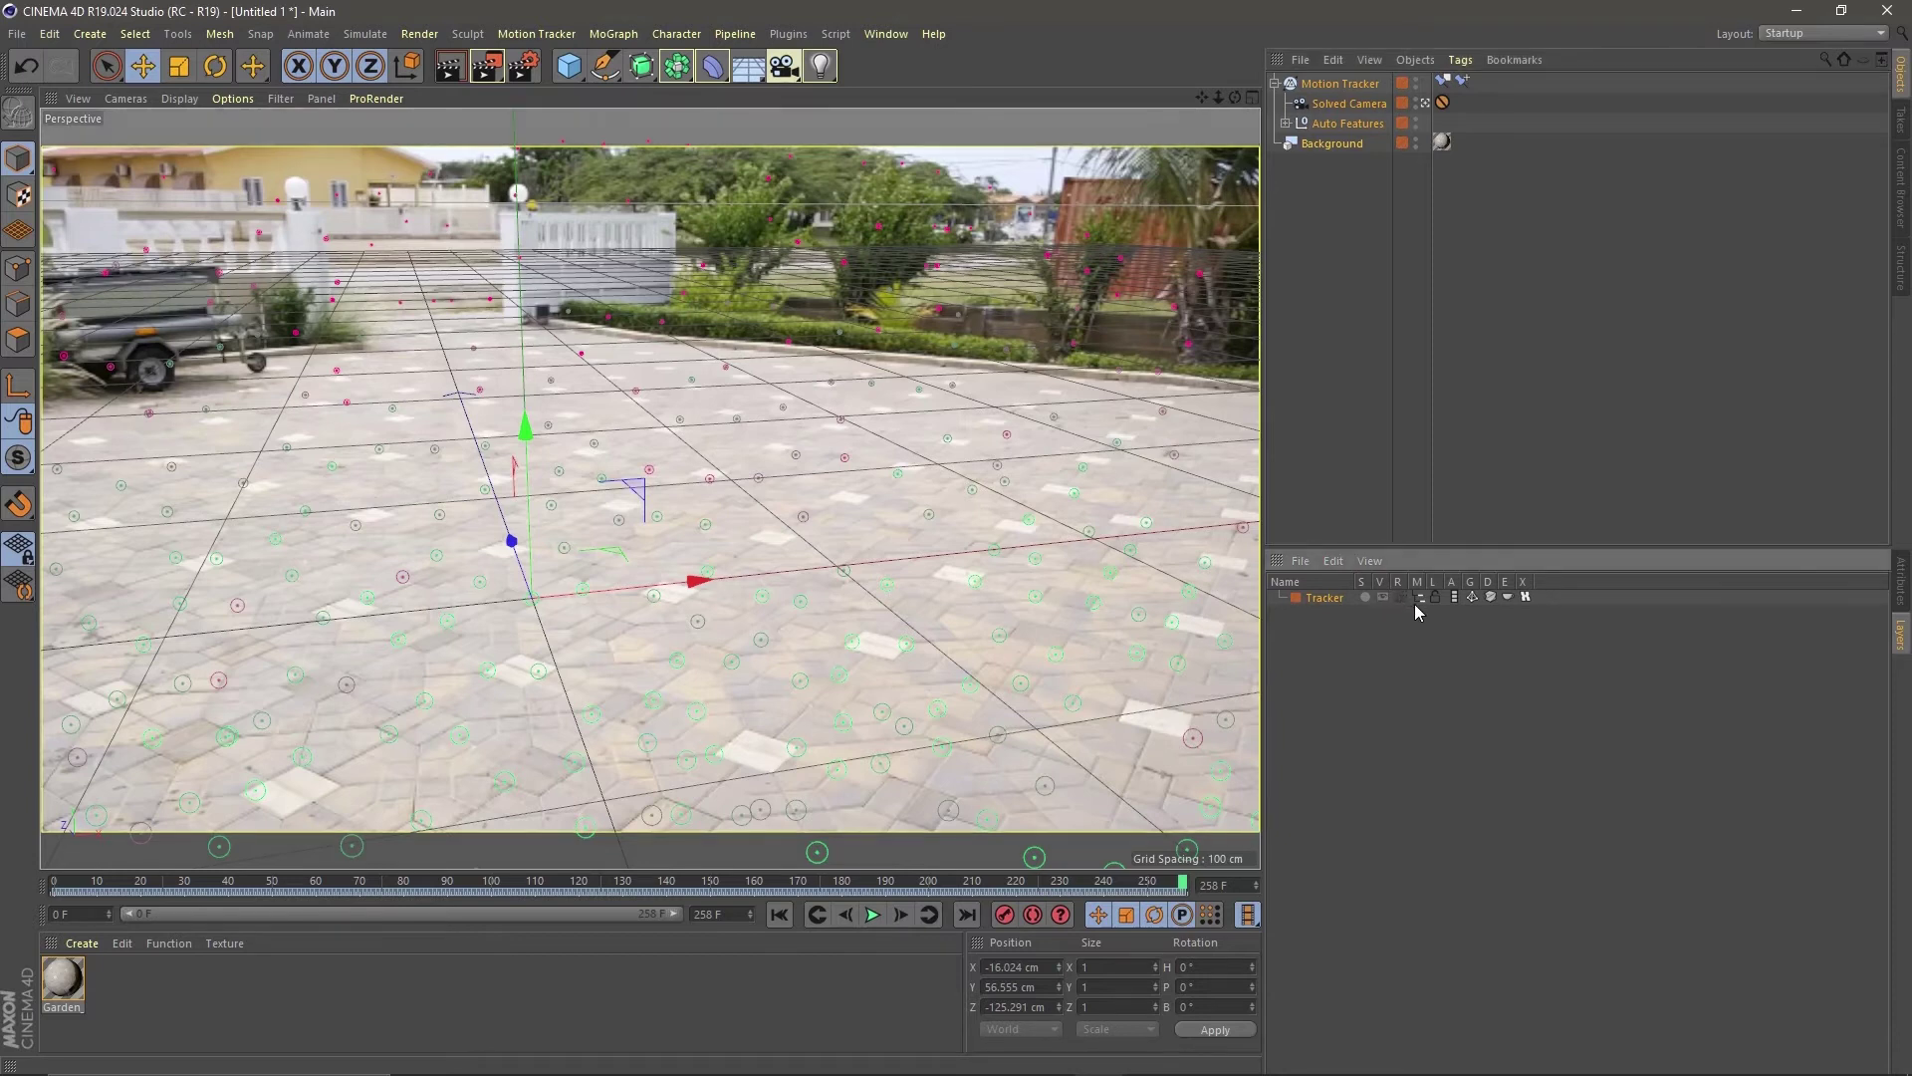
click(1418, 597)
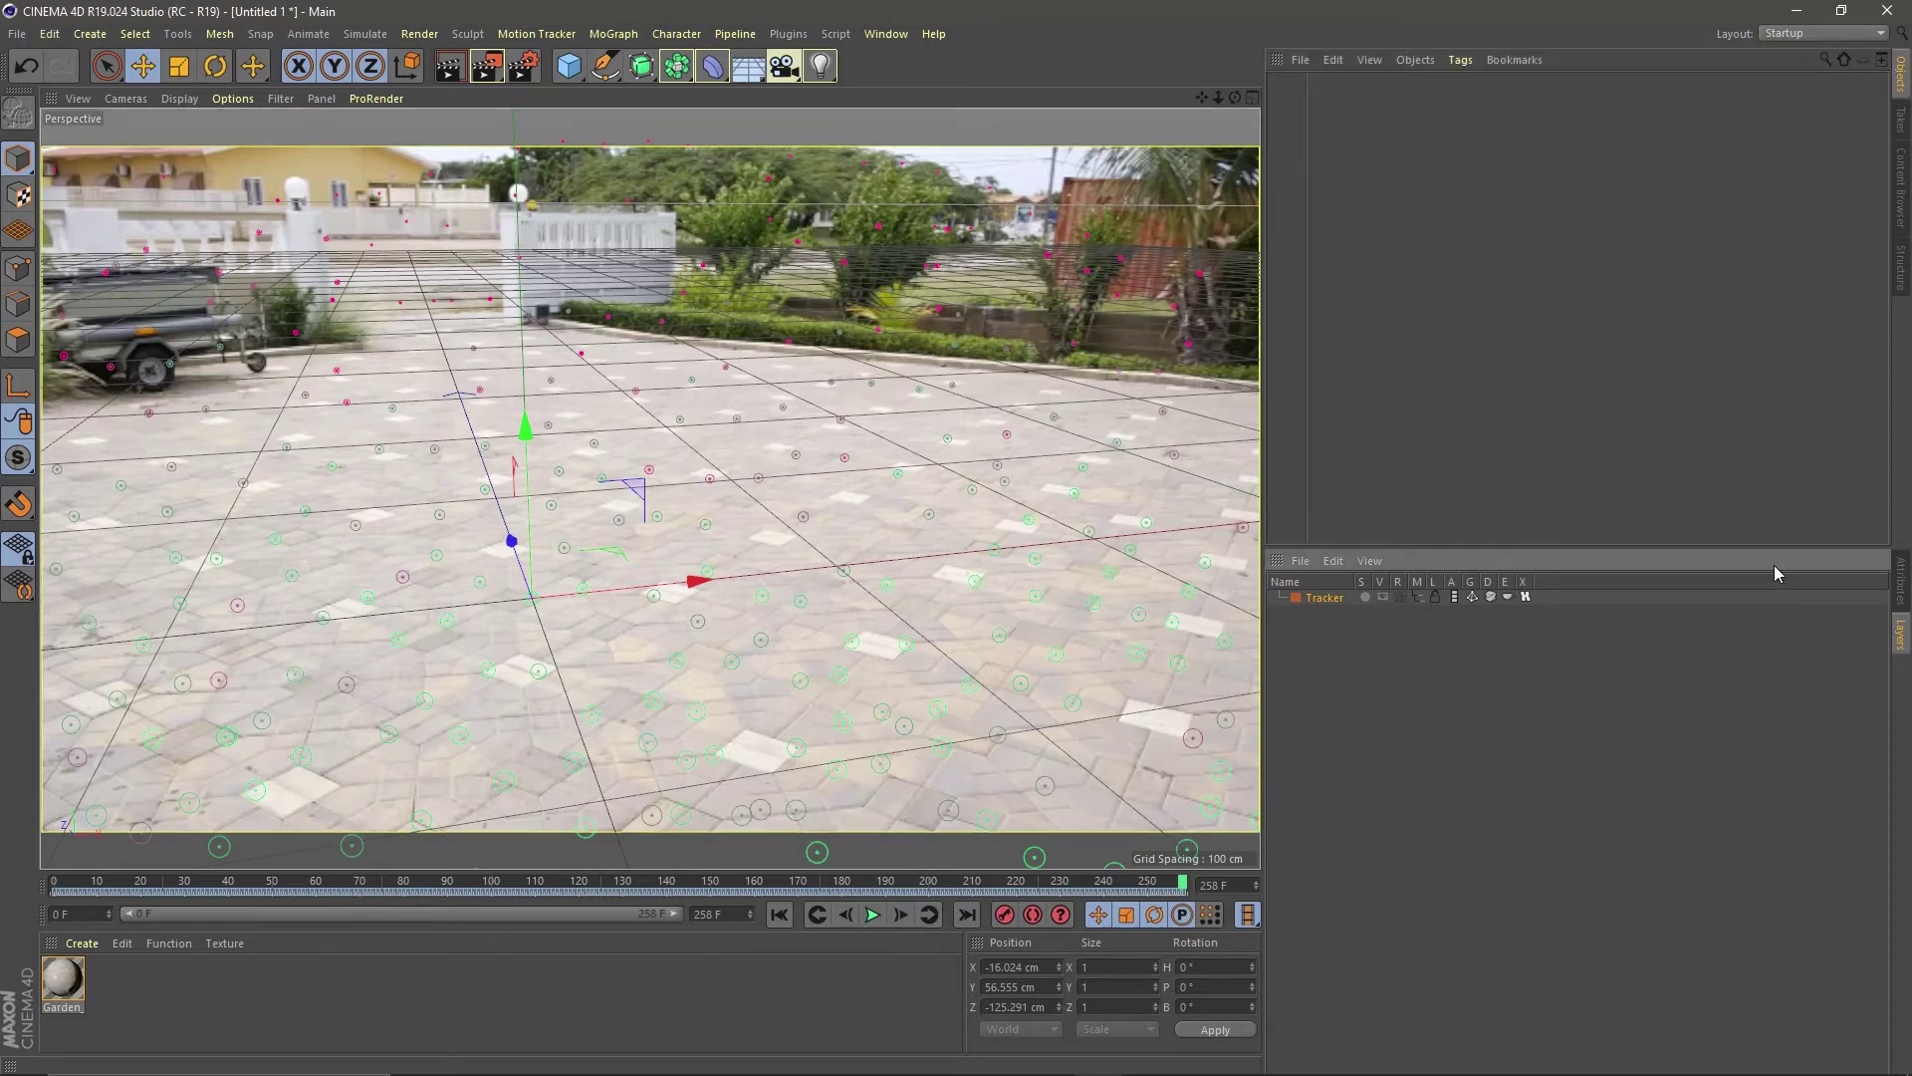
click(1420, 597)
Step: Hide the tracker objects from the object list and add a cube named Shaft
click(1424, 103)
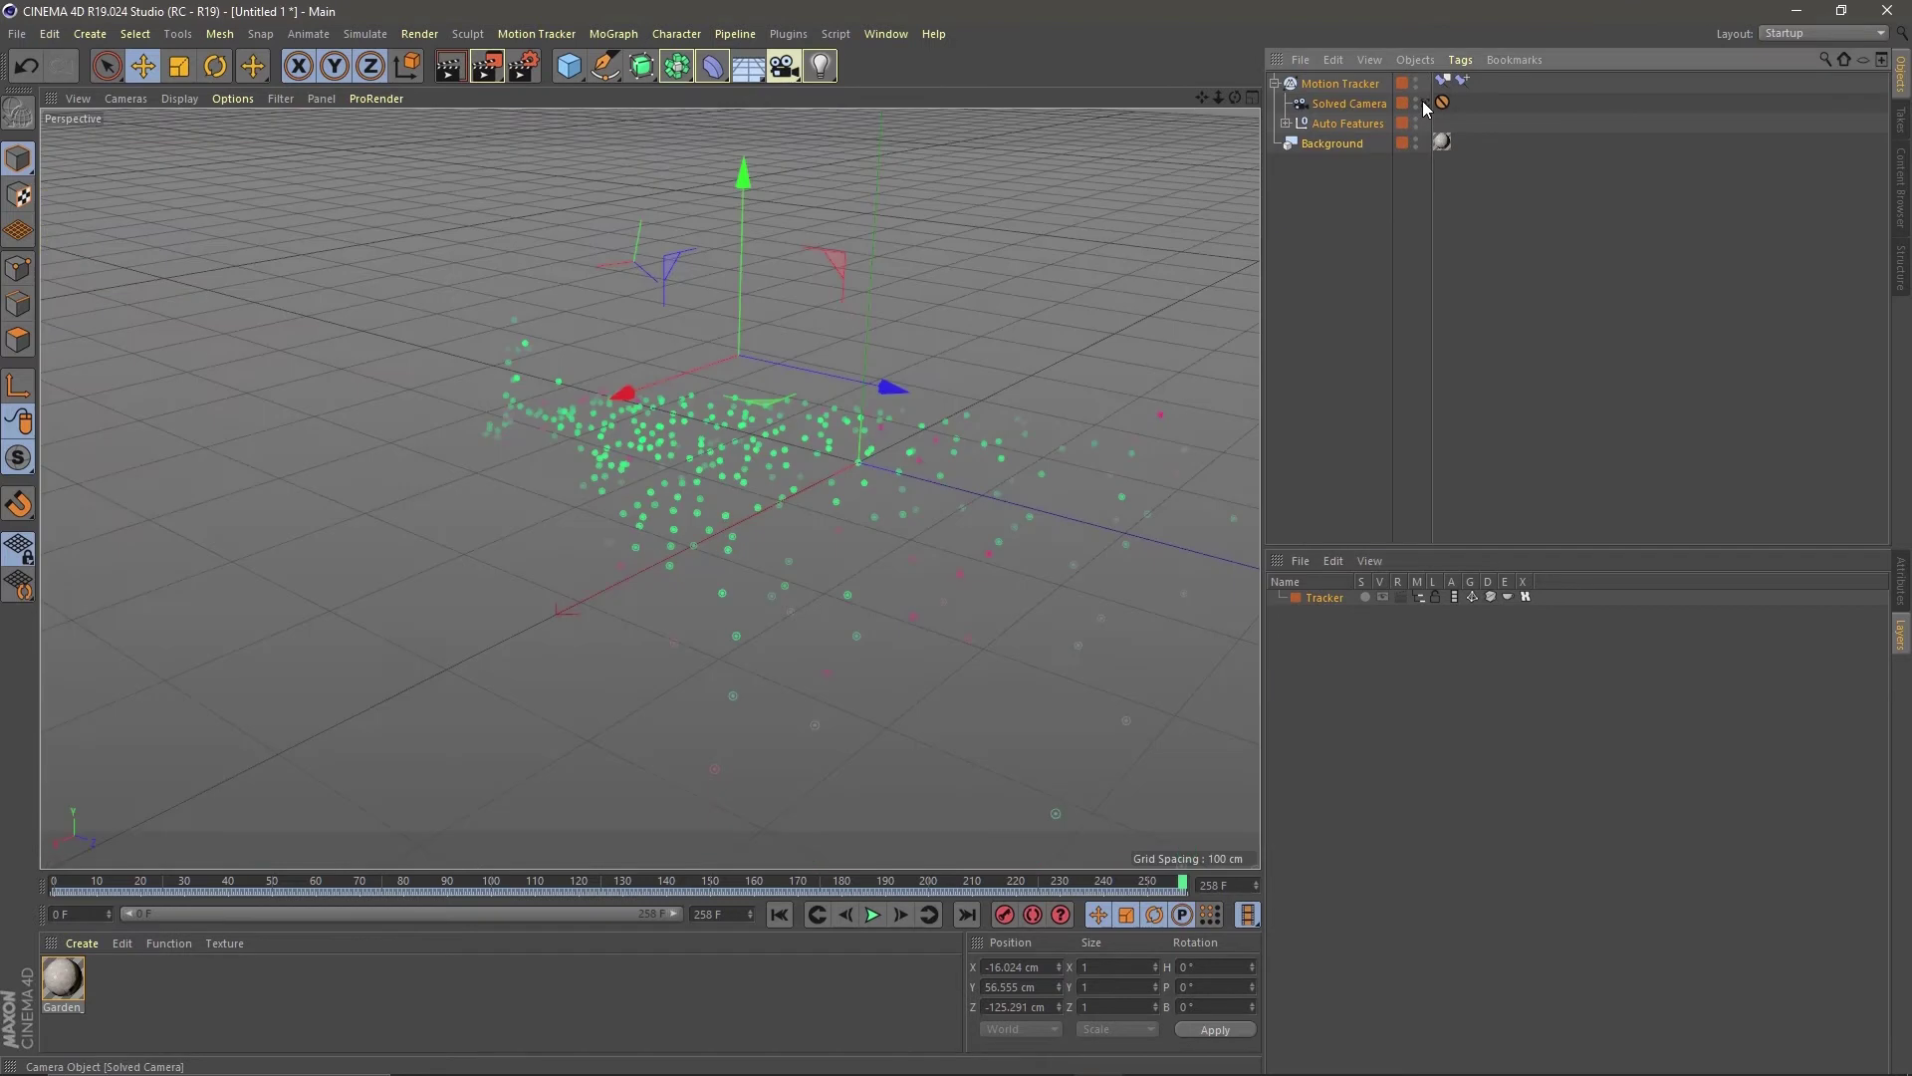
click(1418, 596)
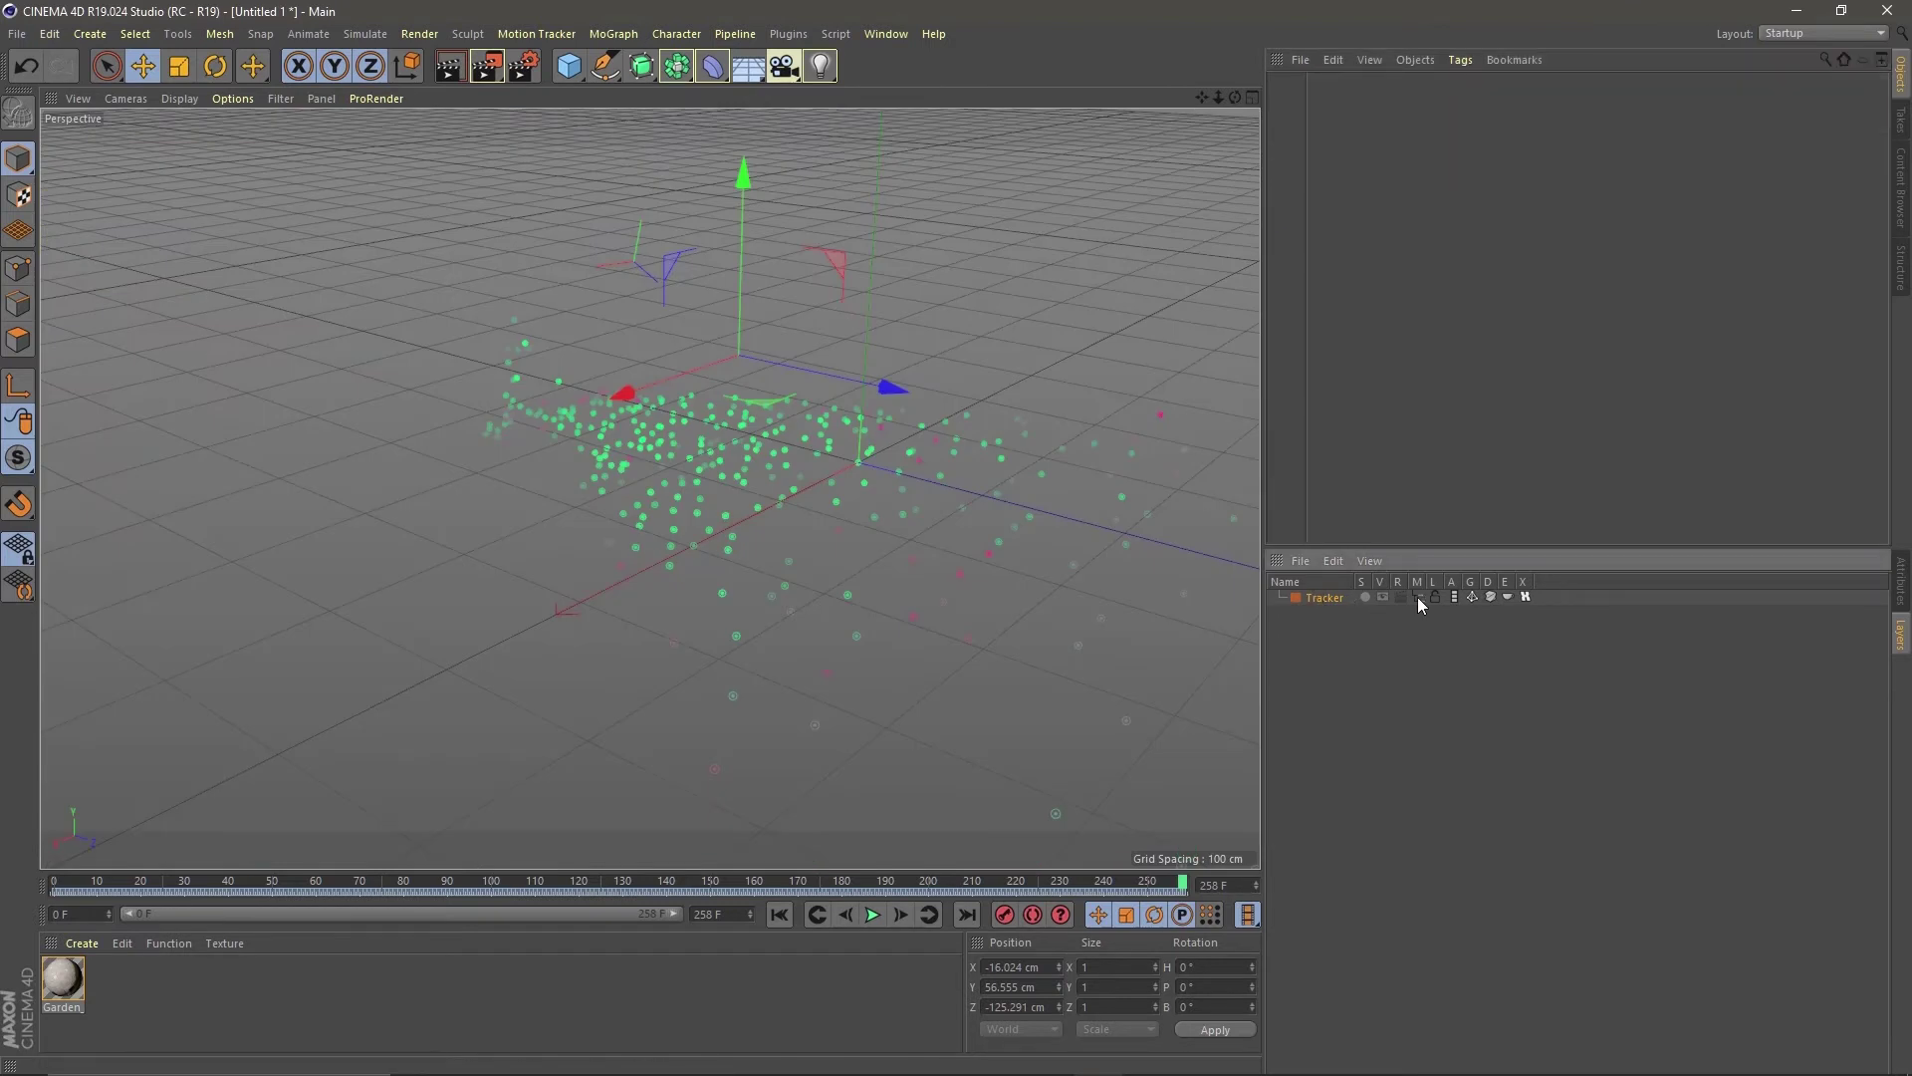
click(569, 66)
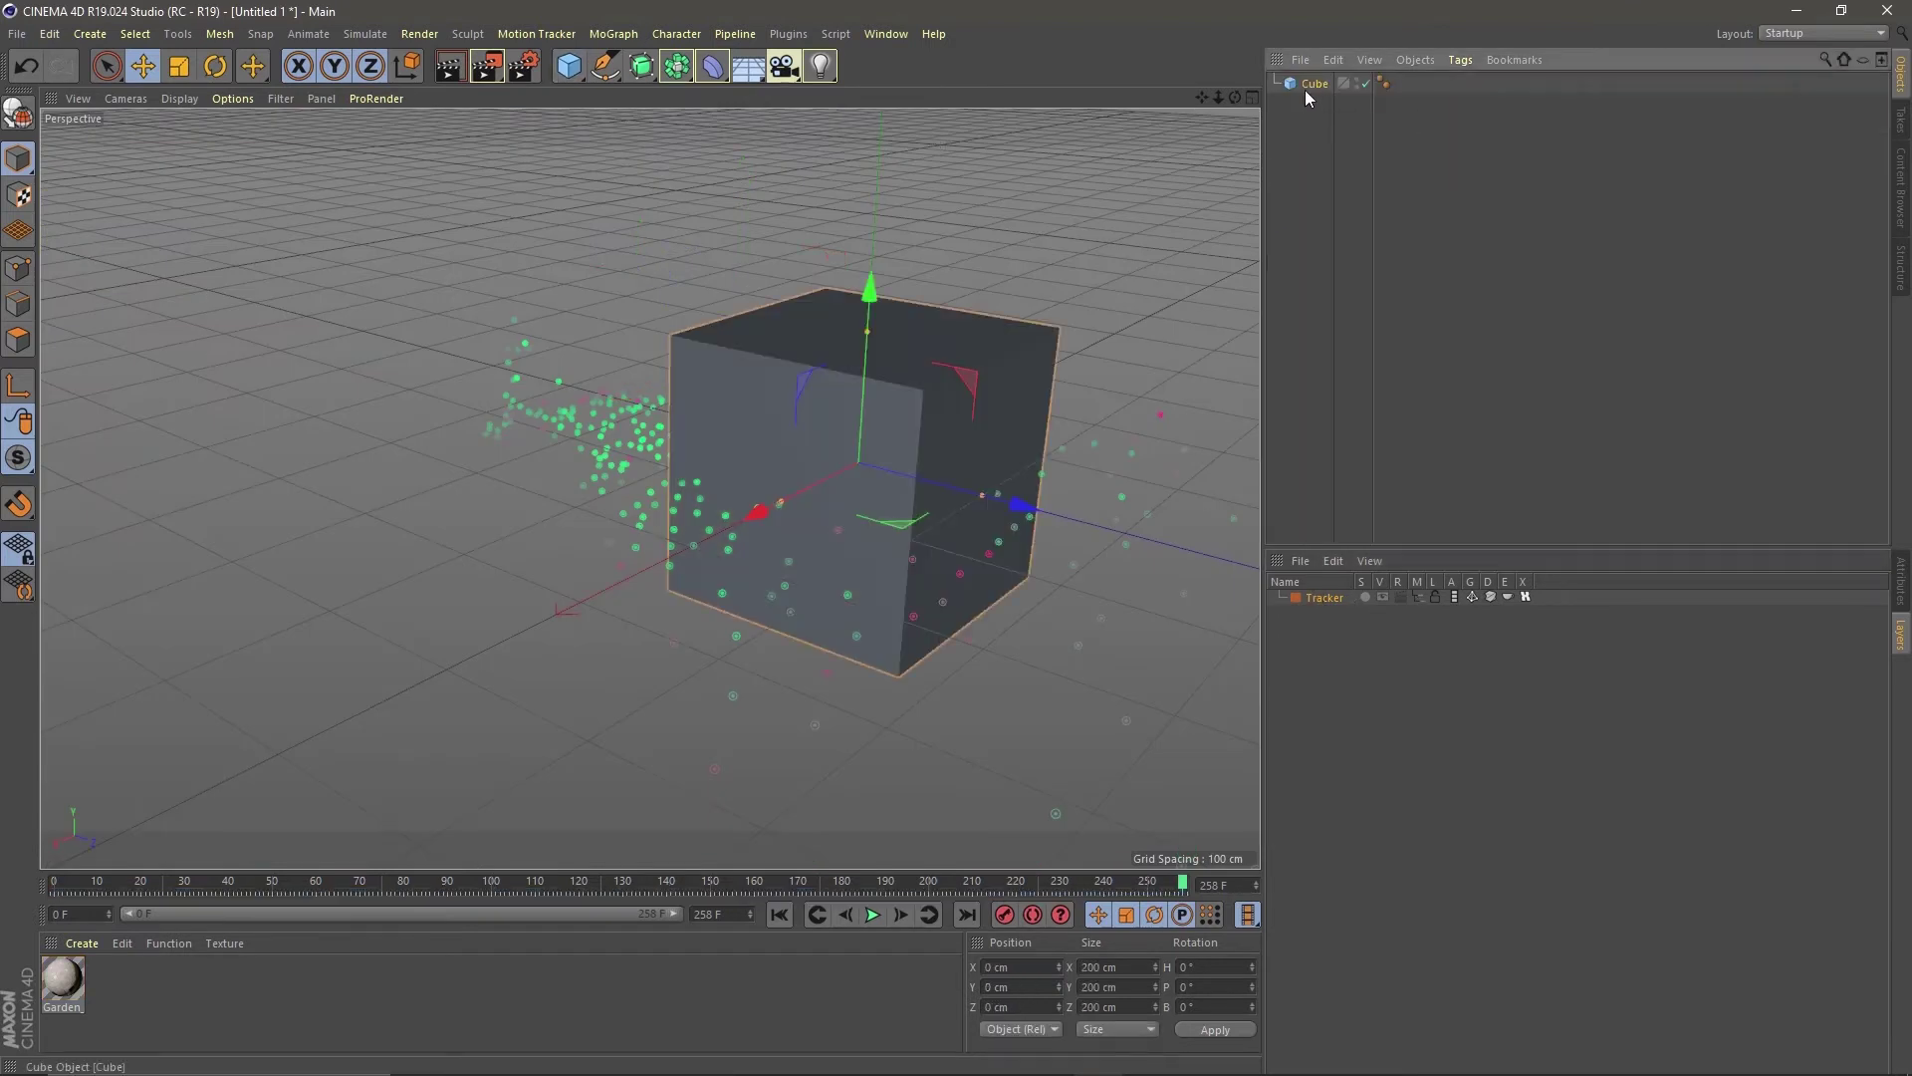
double_click(1306, 90)
text(Shaft)
key(Return)
Step: Set Shaft's Y position to -100 cm, make it editable, delete its top face, and add another cube
click(1900, 577)
click(1330, 607)
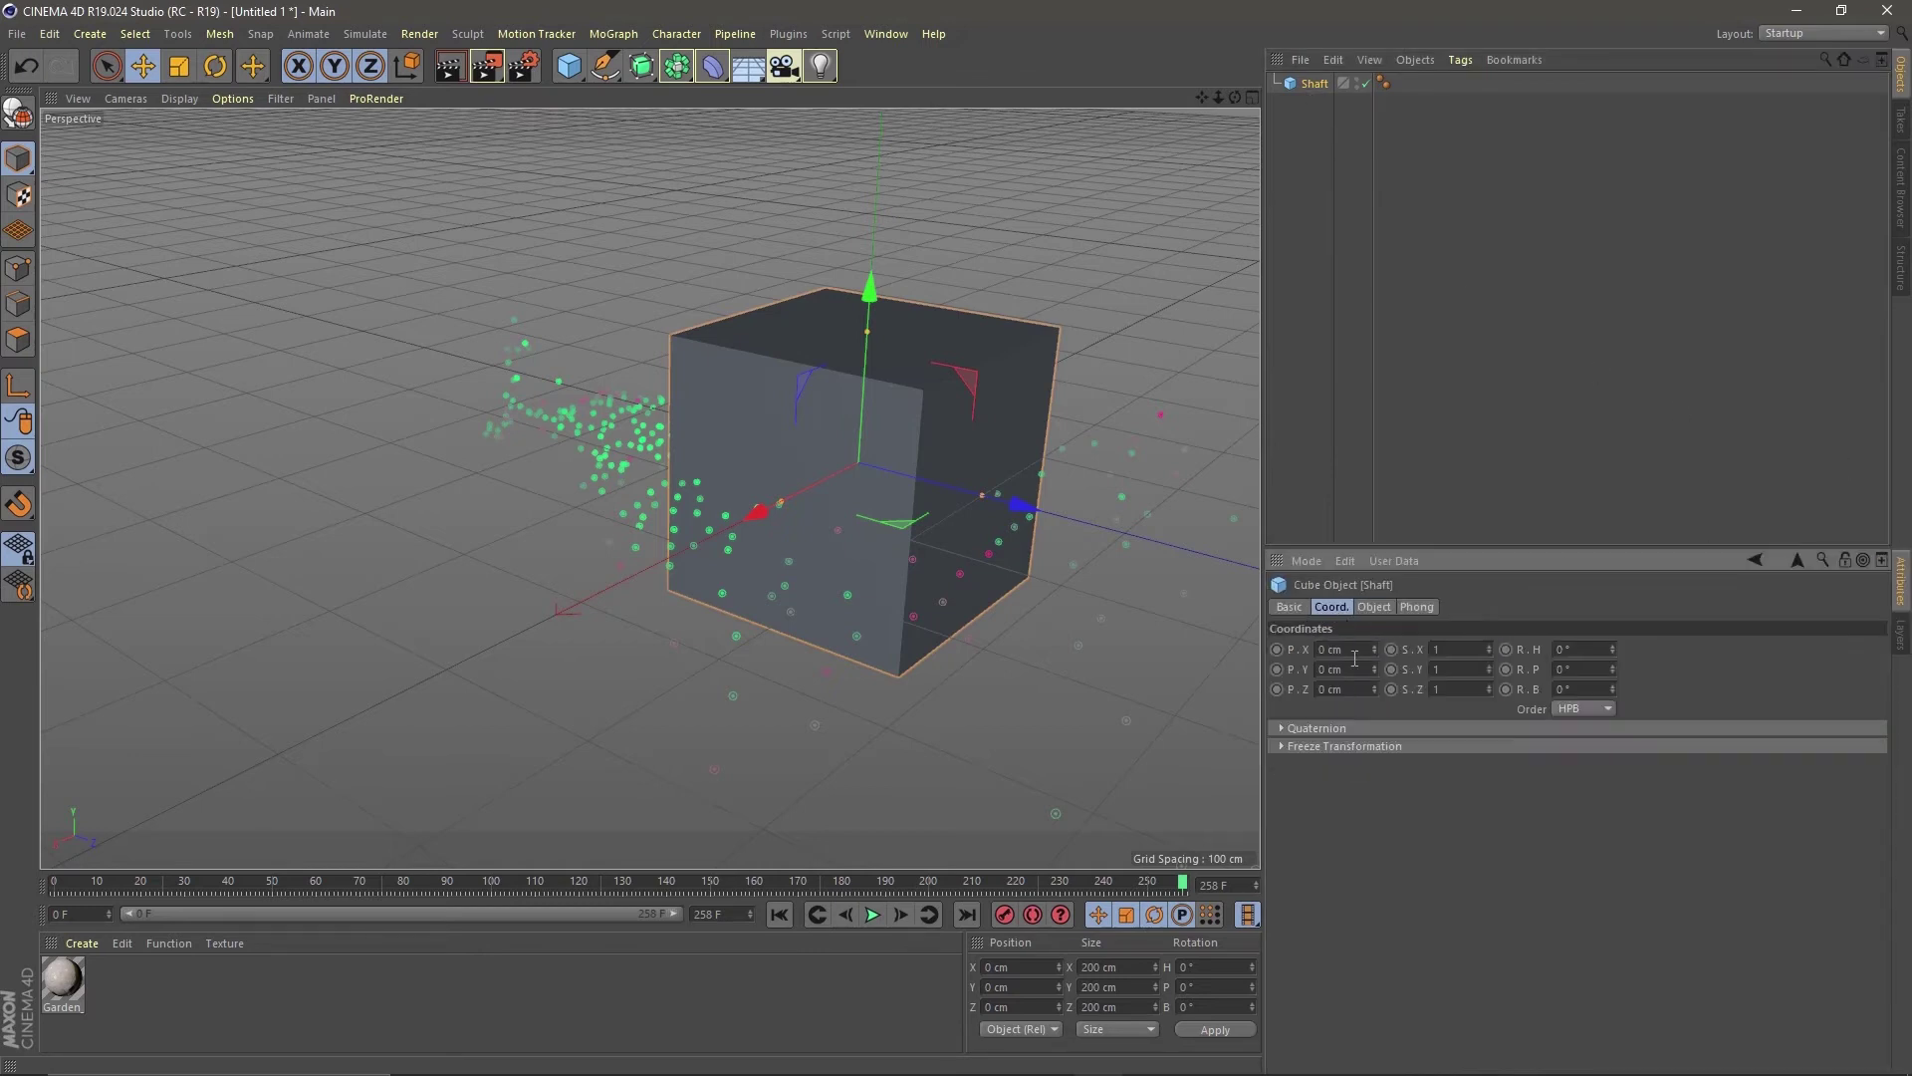
click(1352, 670)
key(BackSpace)
text(-100)
key(Return)
key(c)
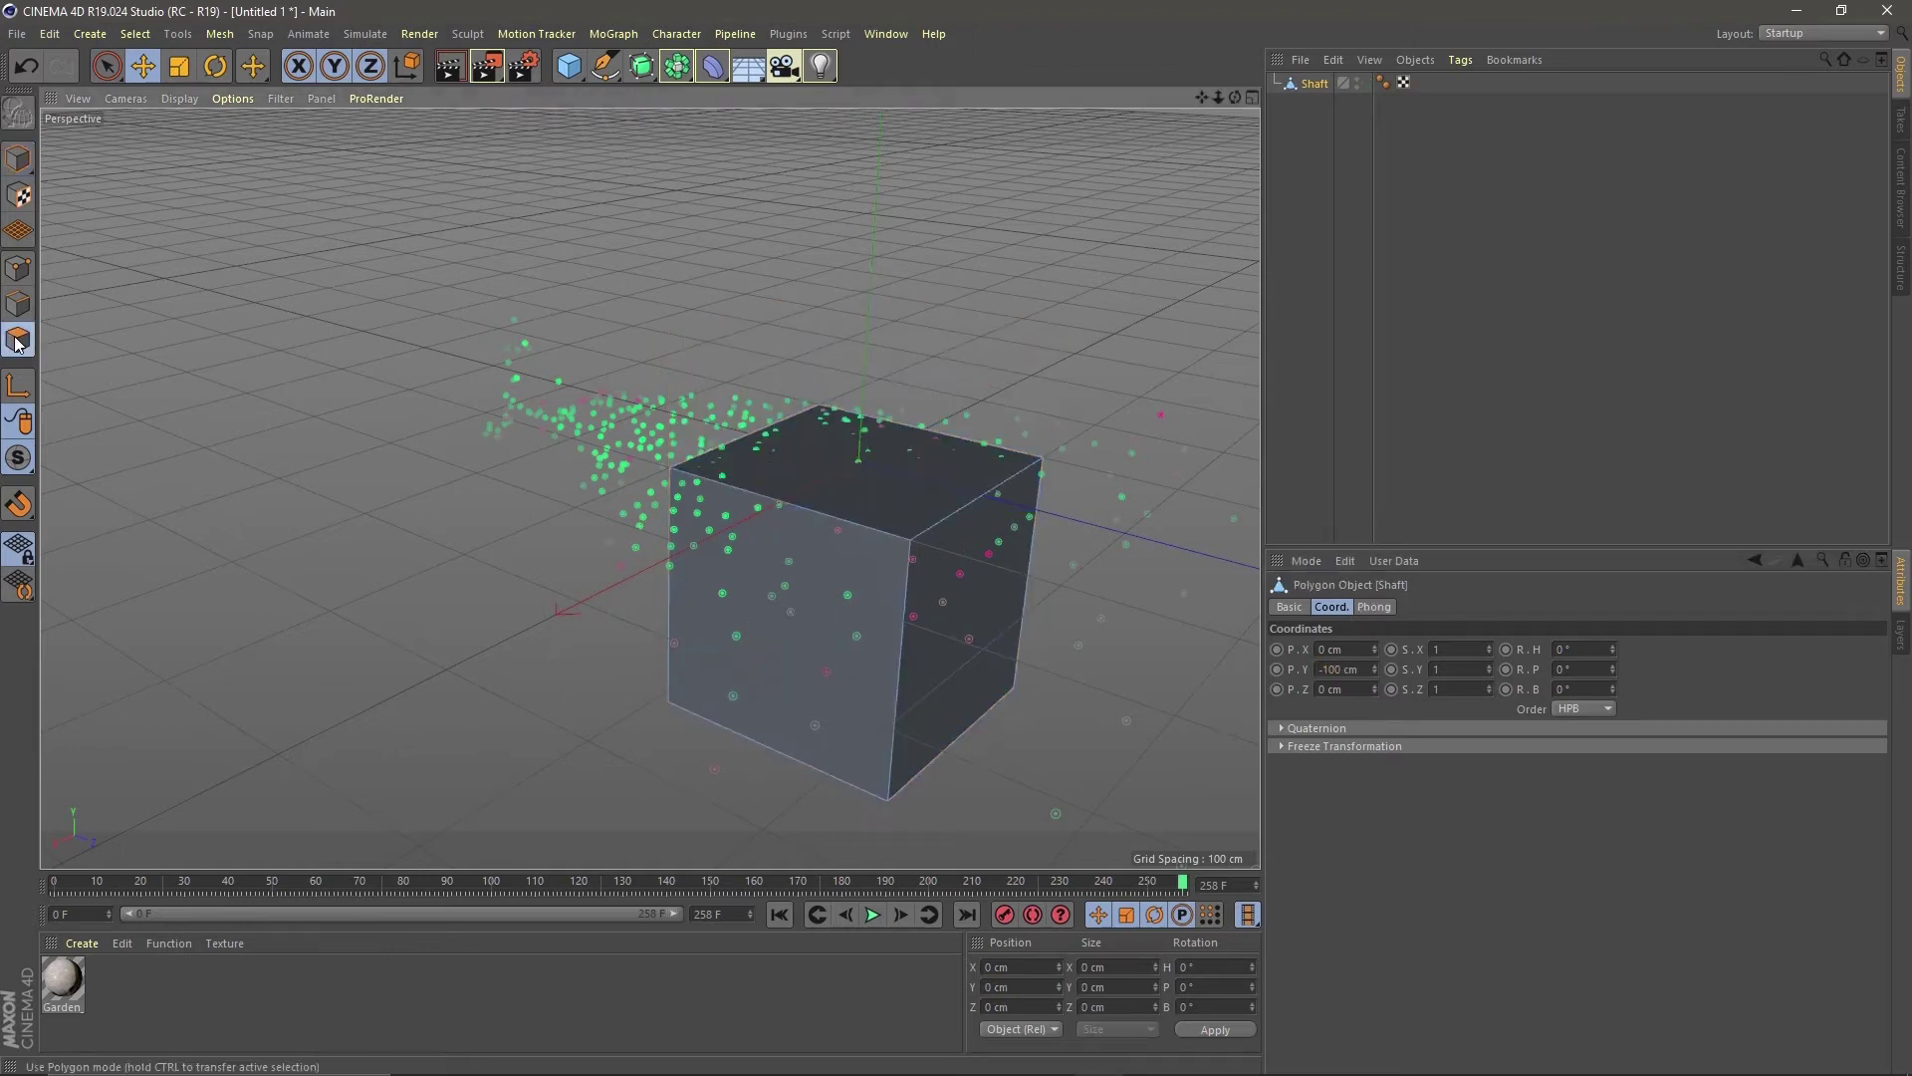
click(793, 452)
key(Delete)
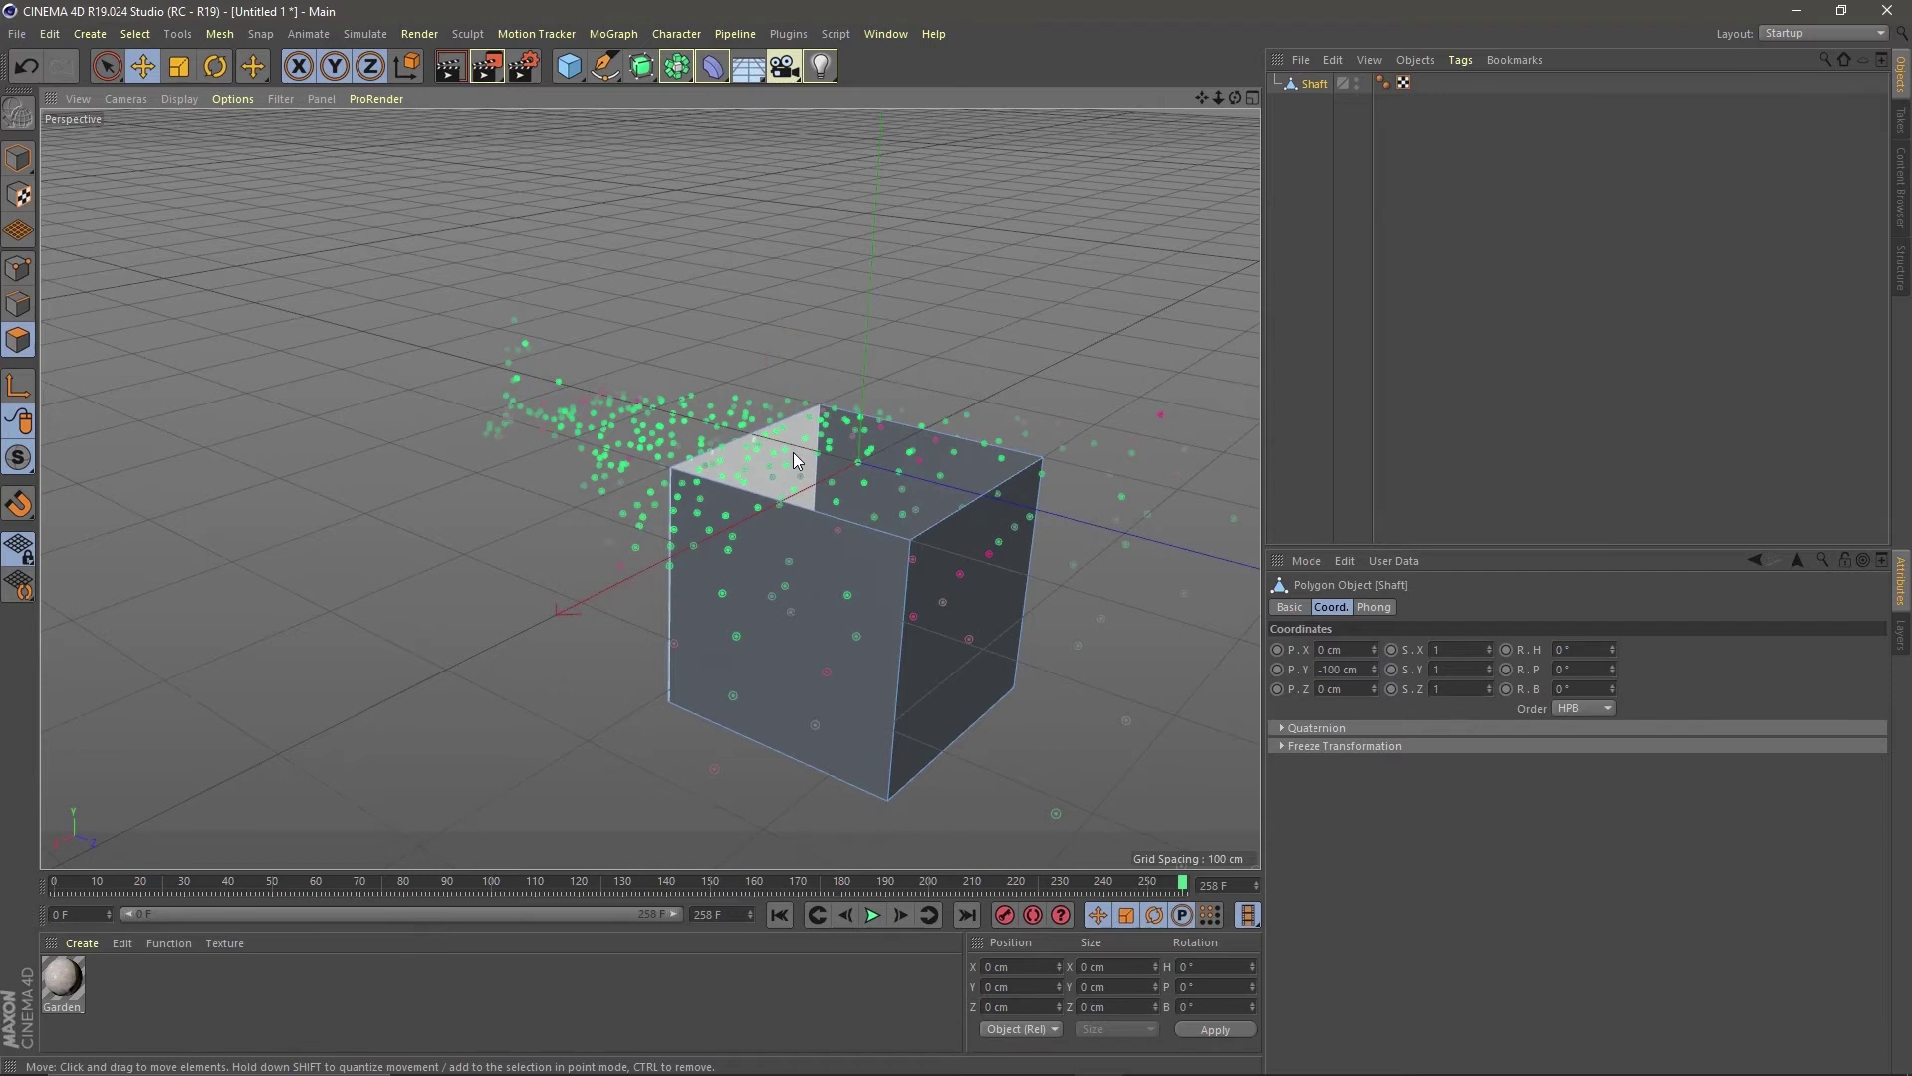
click(569, 66)
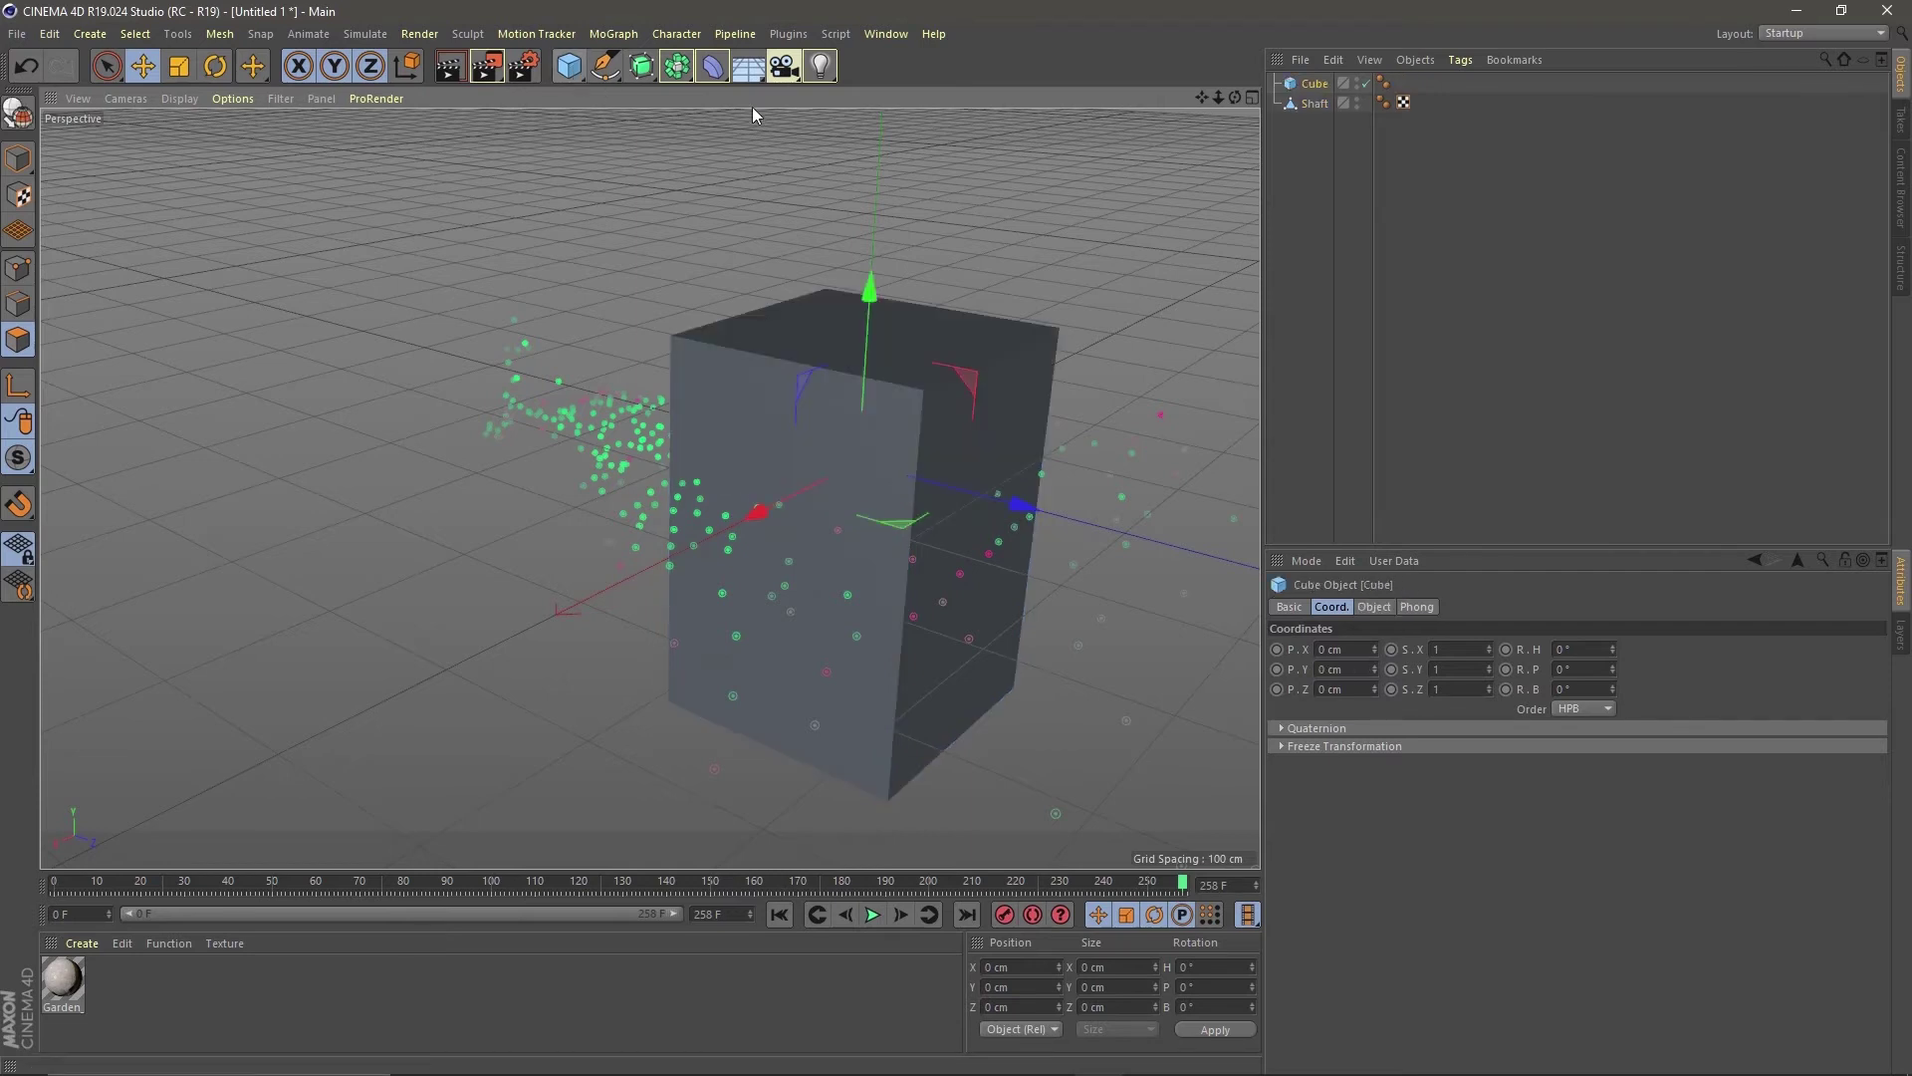
Step: Rename the new cube Elevator, set its height to 100 cm and its Y position to -200 cm
double_click(1312, 84)
text(Elevator)
key(Return)
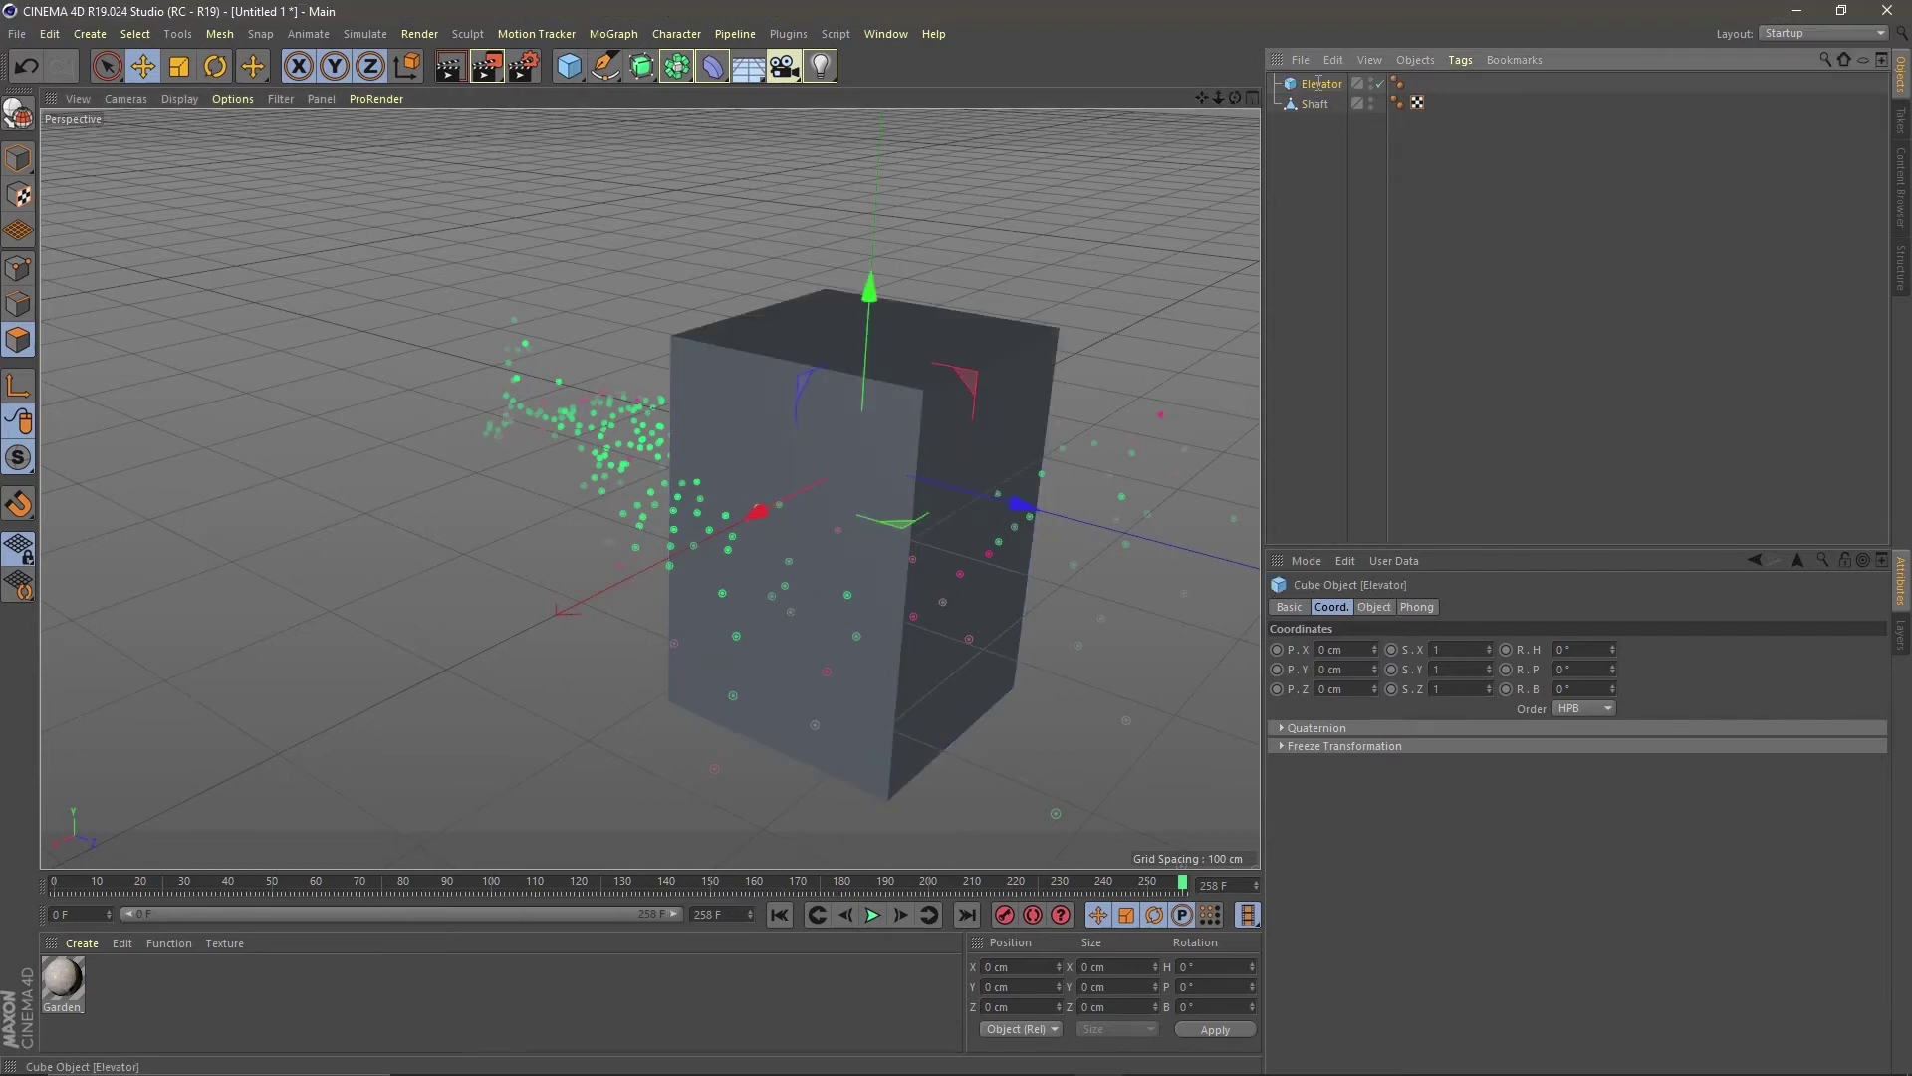
click(1375, 606)
click(1350, 669)
text(100)
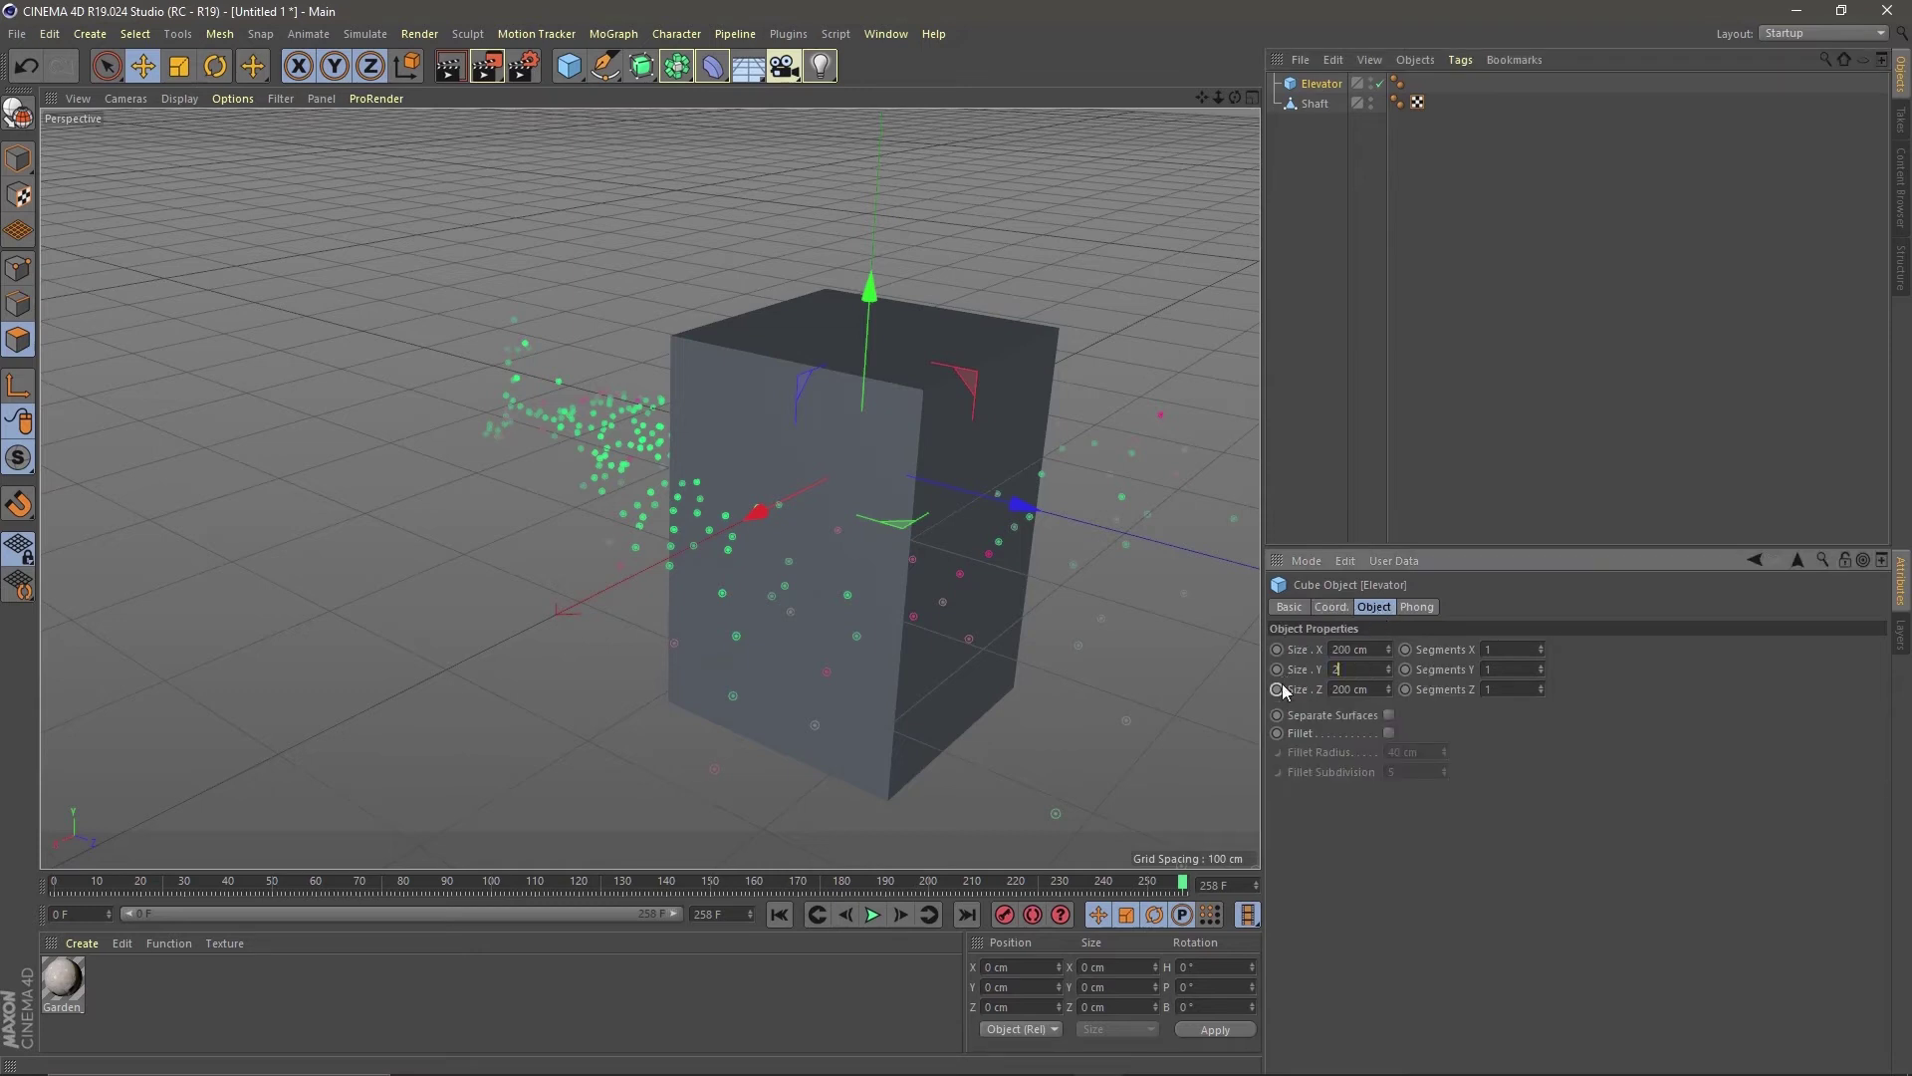
key(Return)
click(1331, 606)
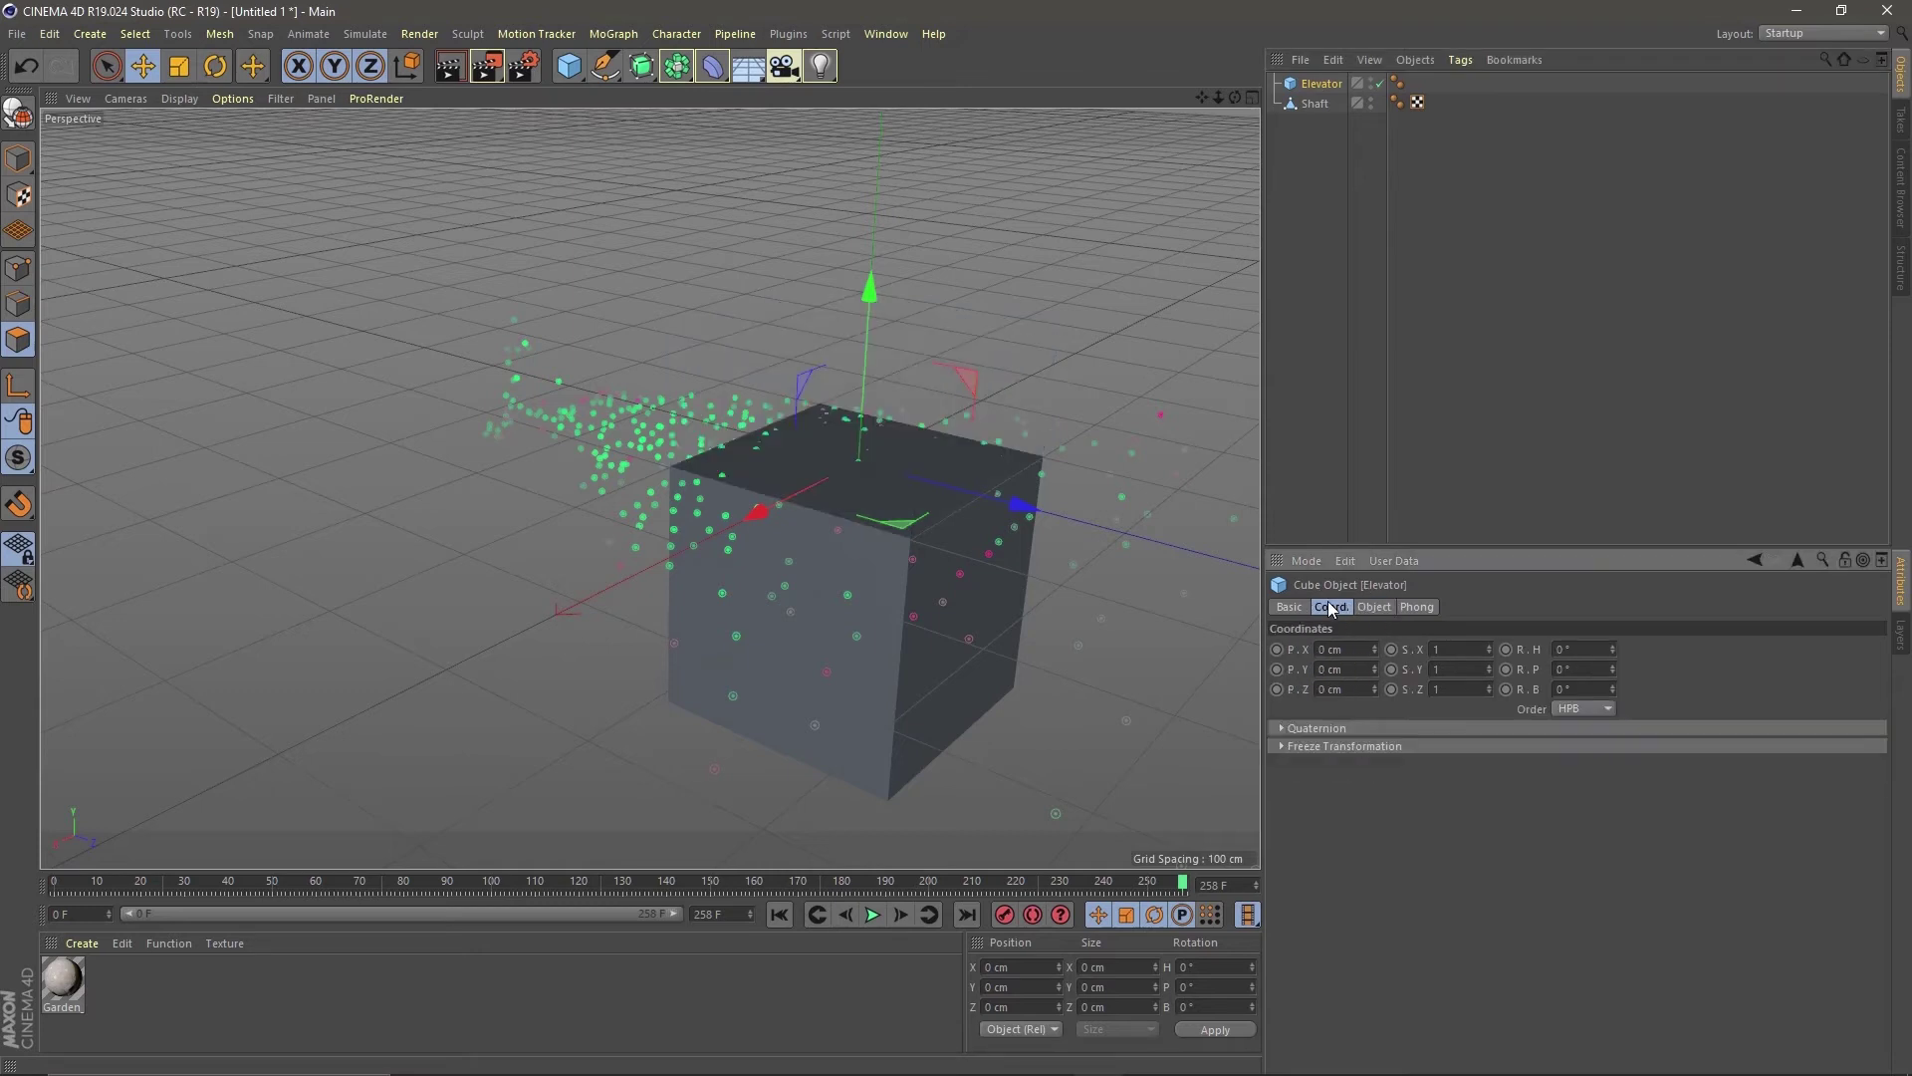
click(1359, 672)
text(-200)
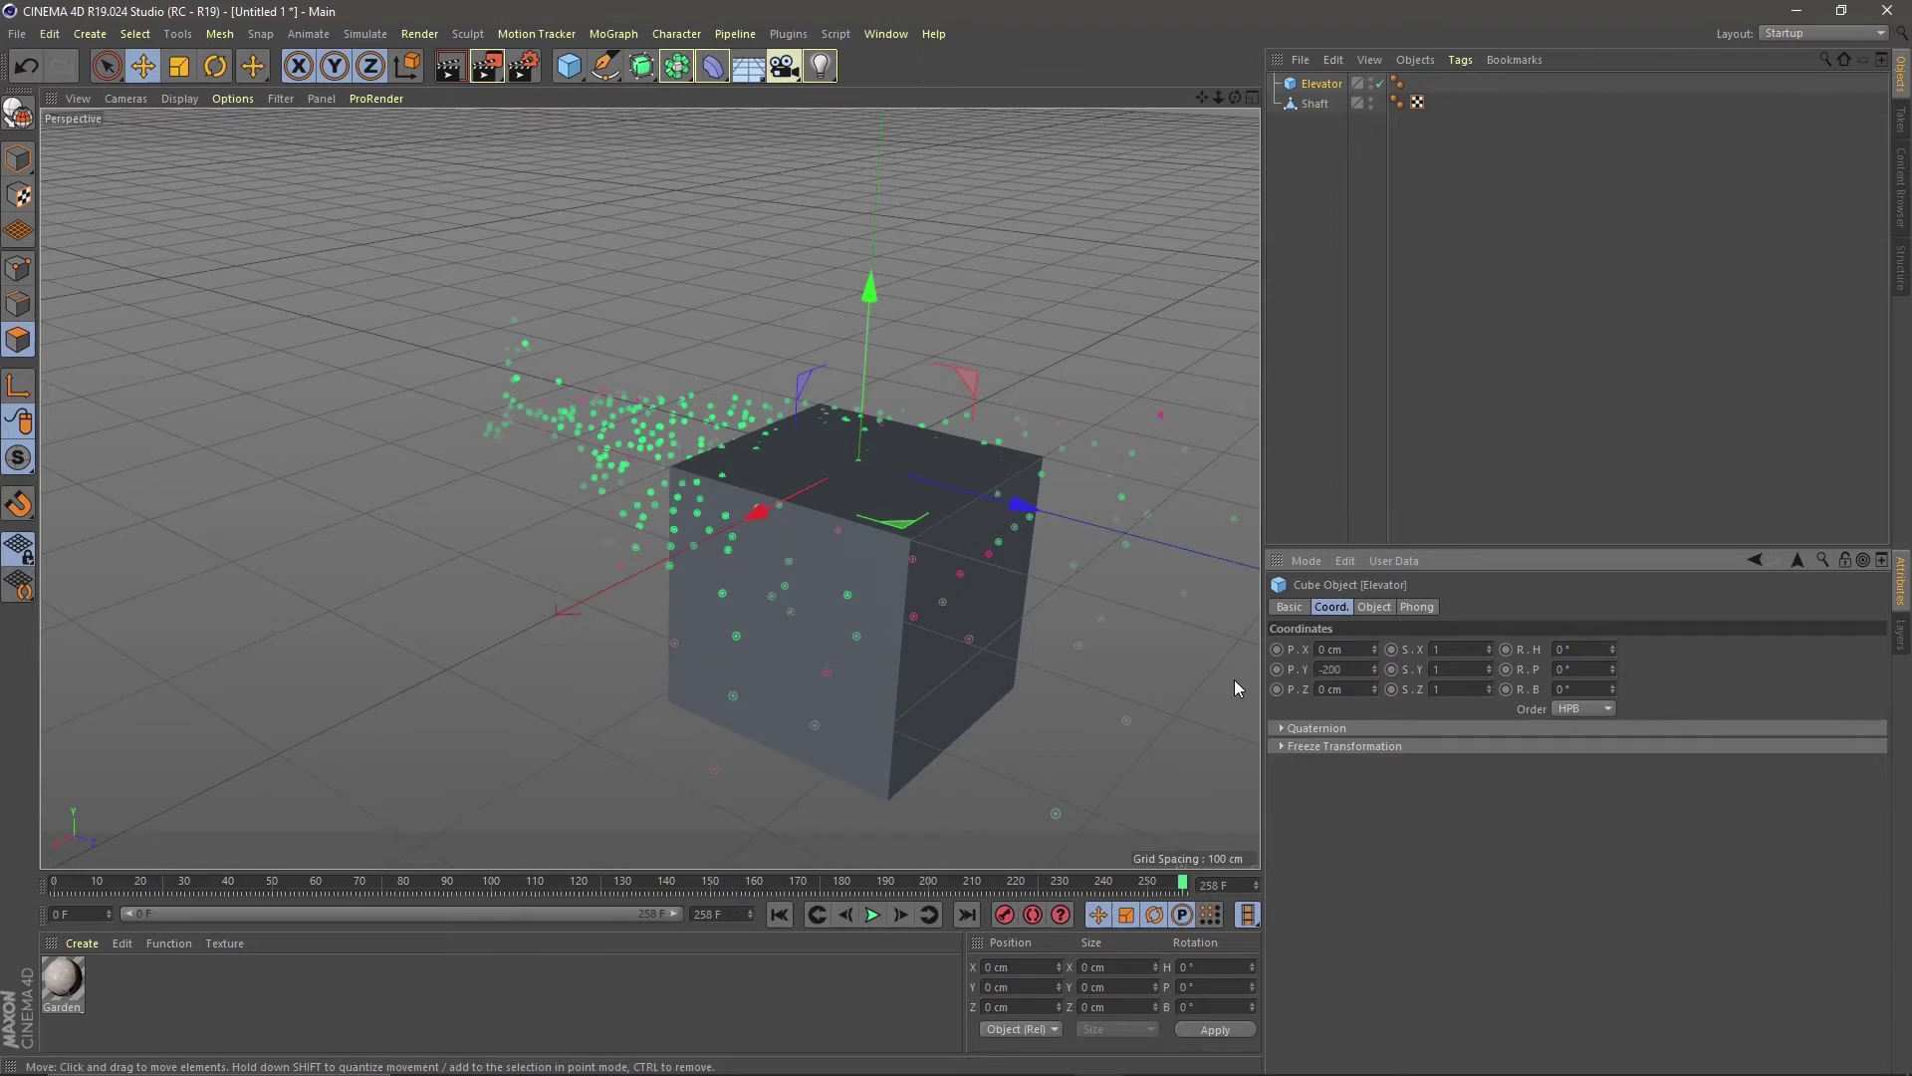
key(Return)
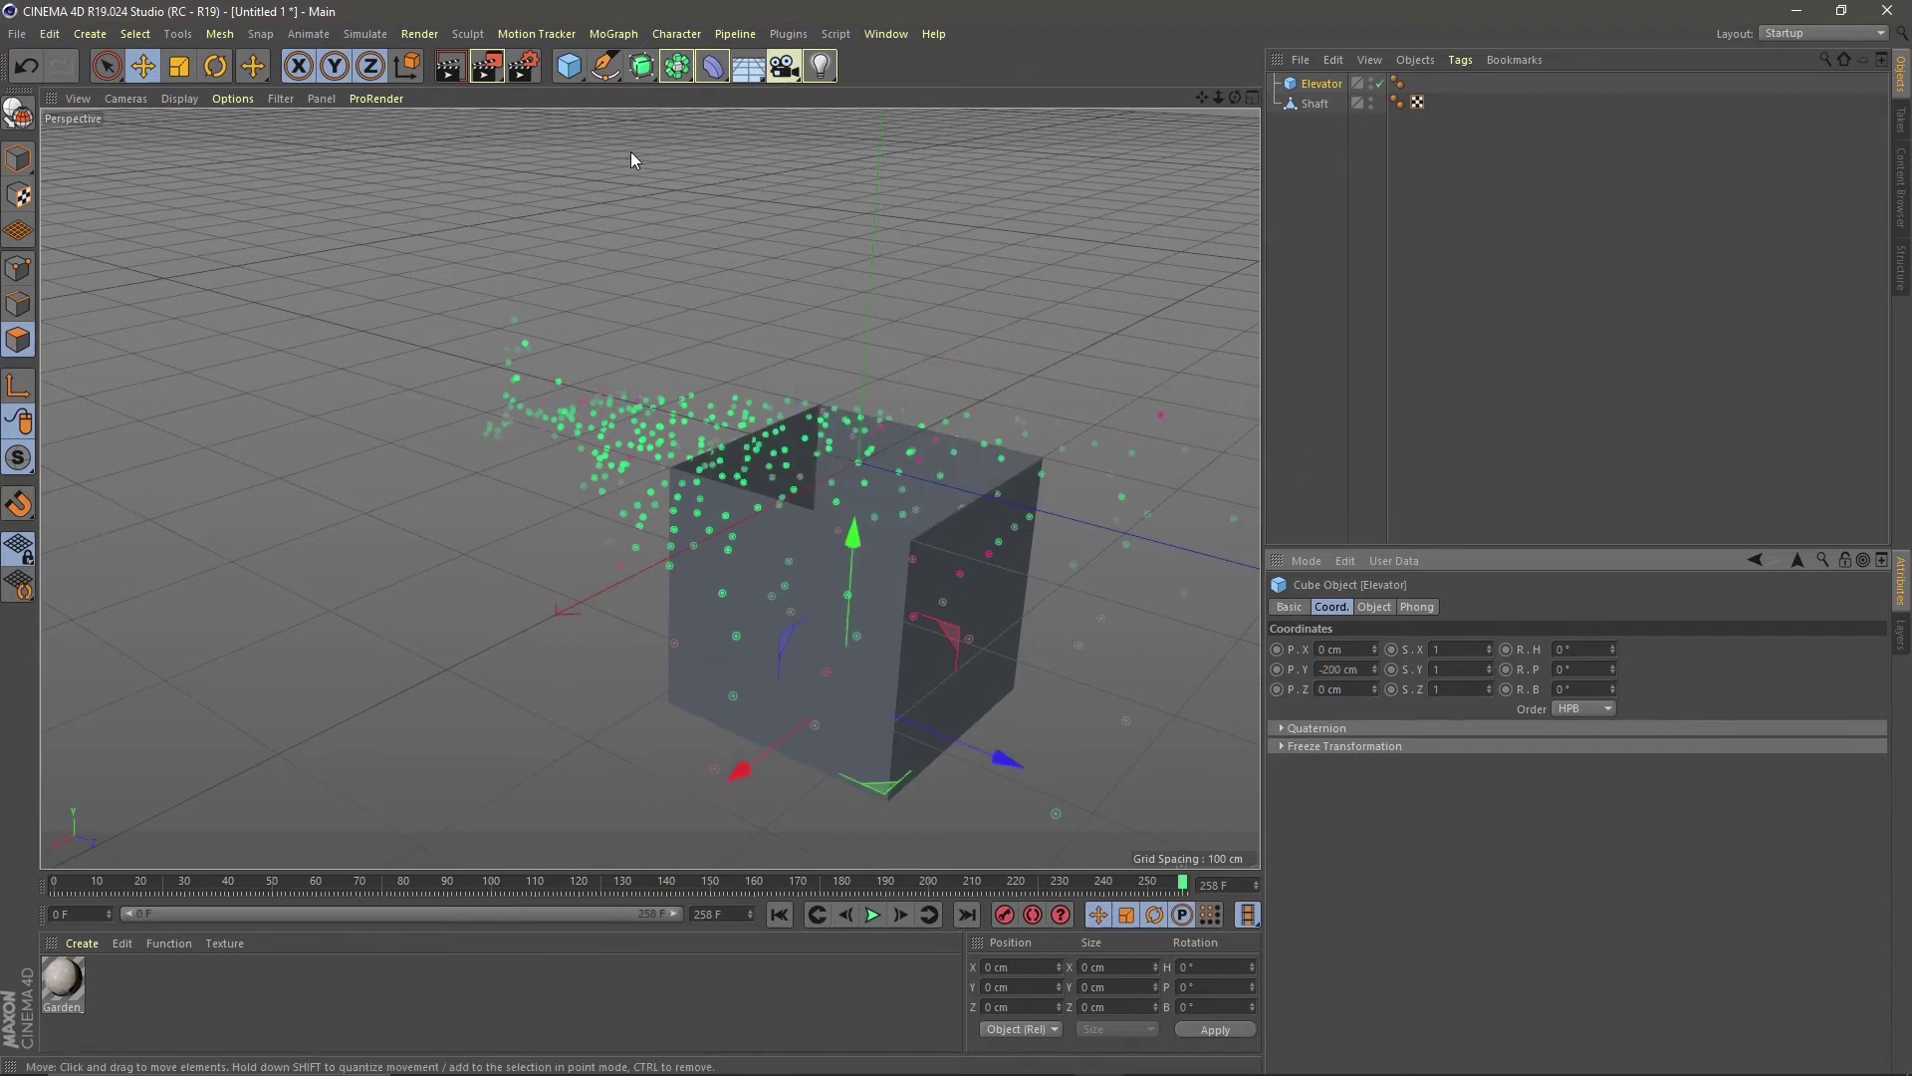
Step: Add a cube named Door, 10 cm tall and 100 cm deep, at Y -5 cm and Z 50 cm
click(568, 66)
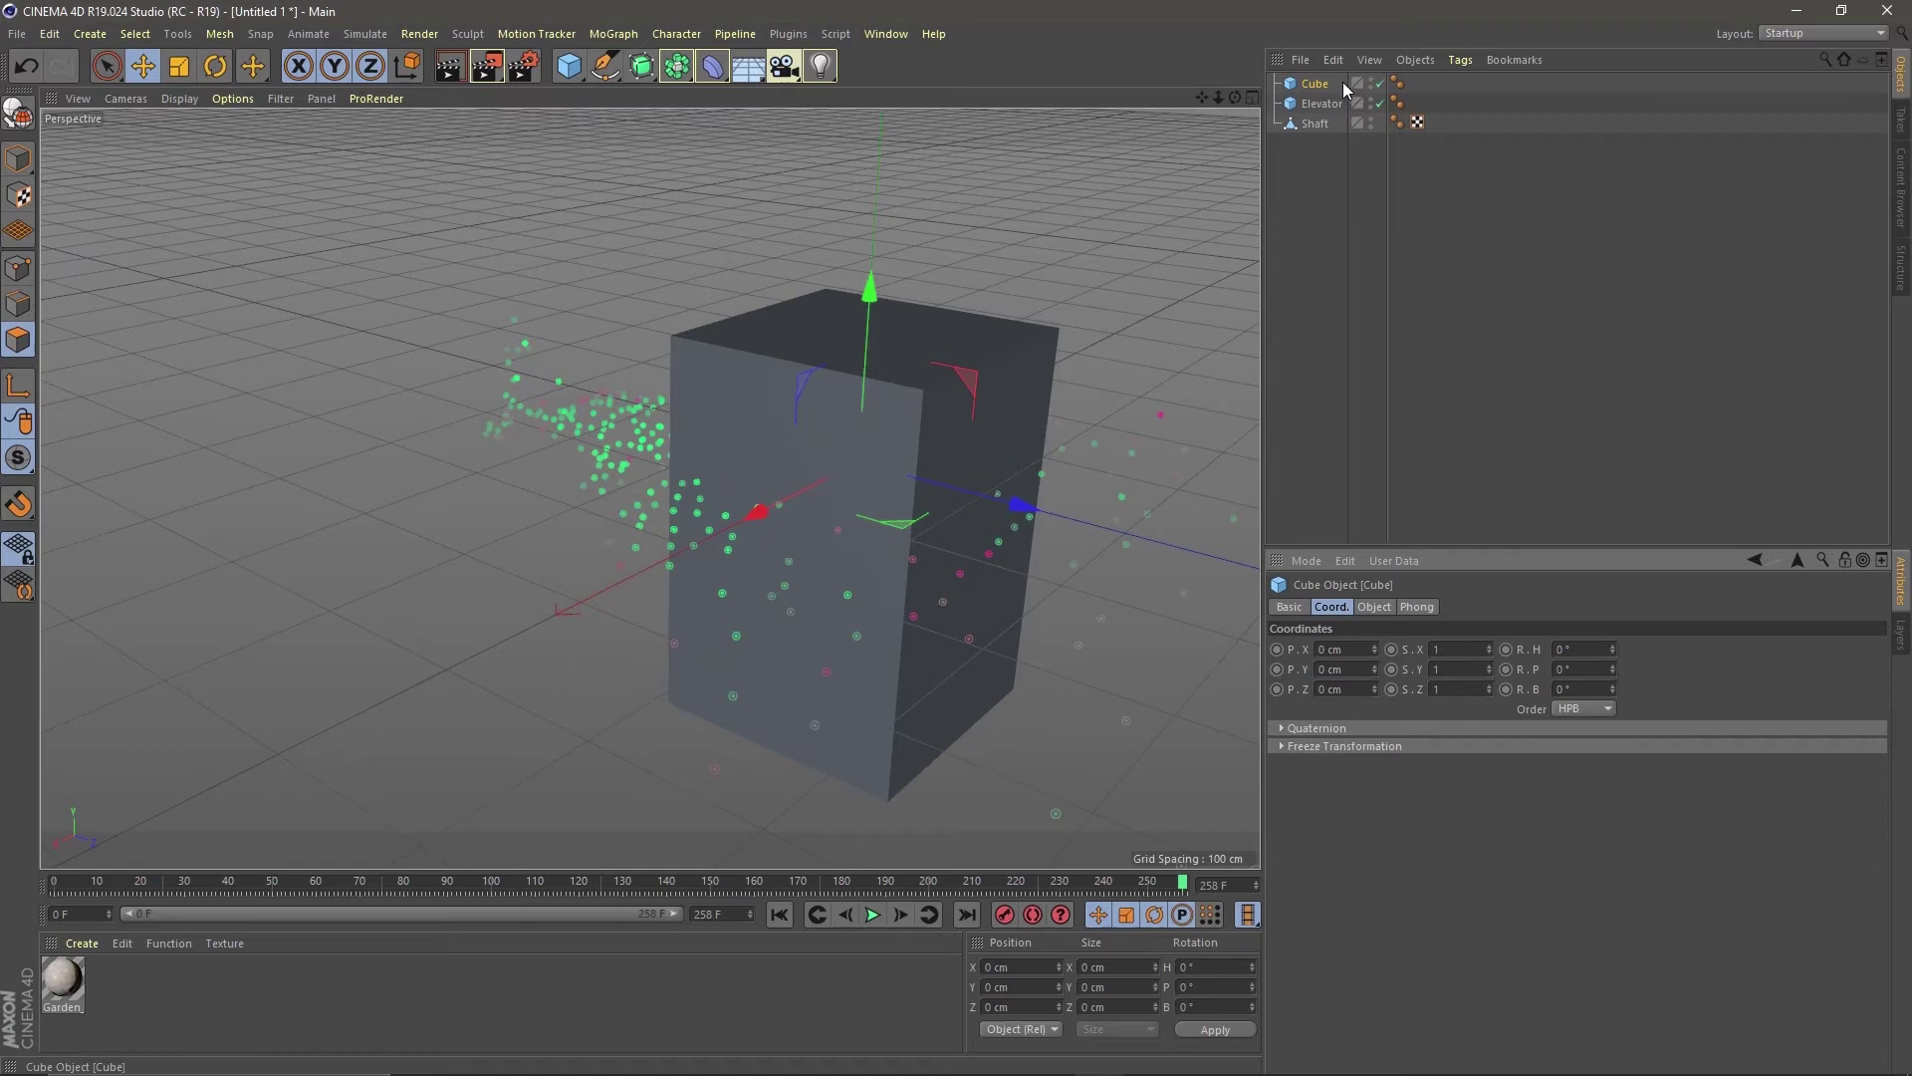
double_click(1315, 83)
text(Door)
key(Return)
click(1374, 606)
click(1355, 670)
text(10)
key(Tab)
text(100)
key(Return)
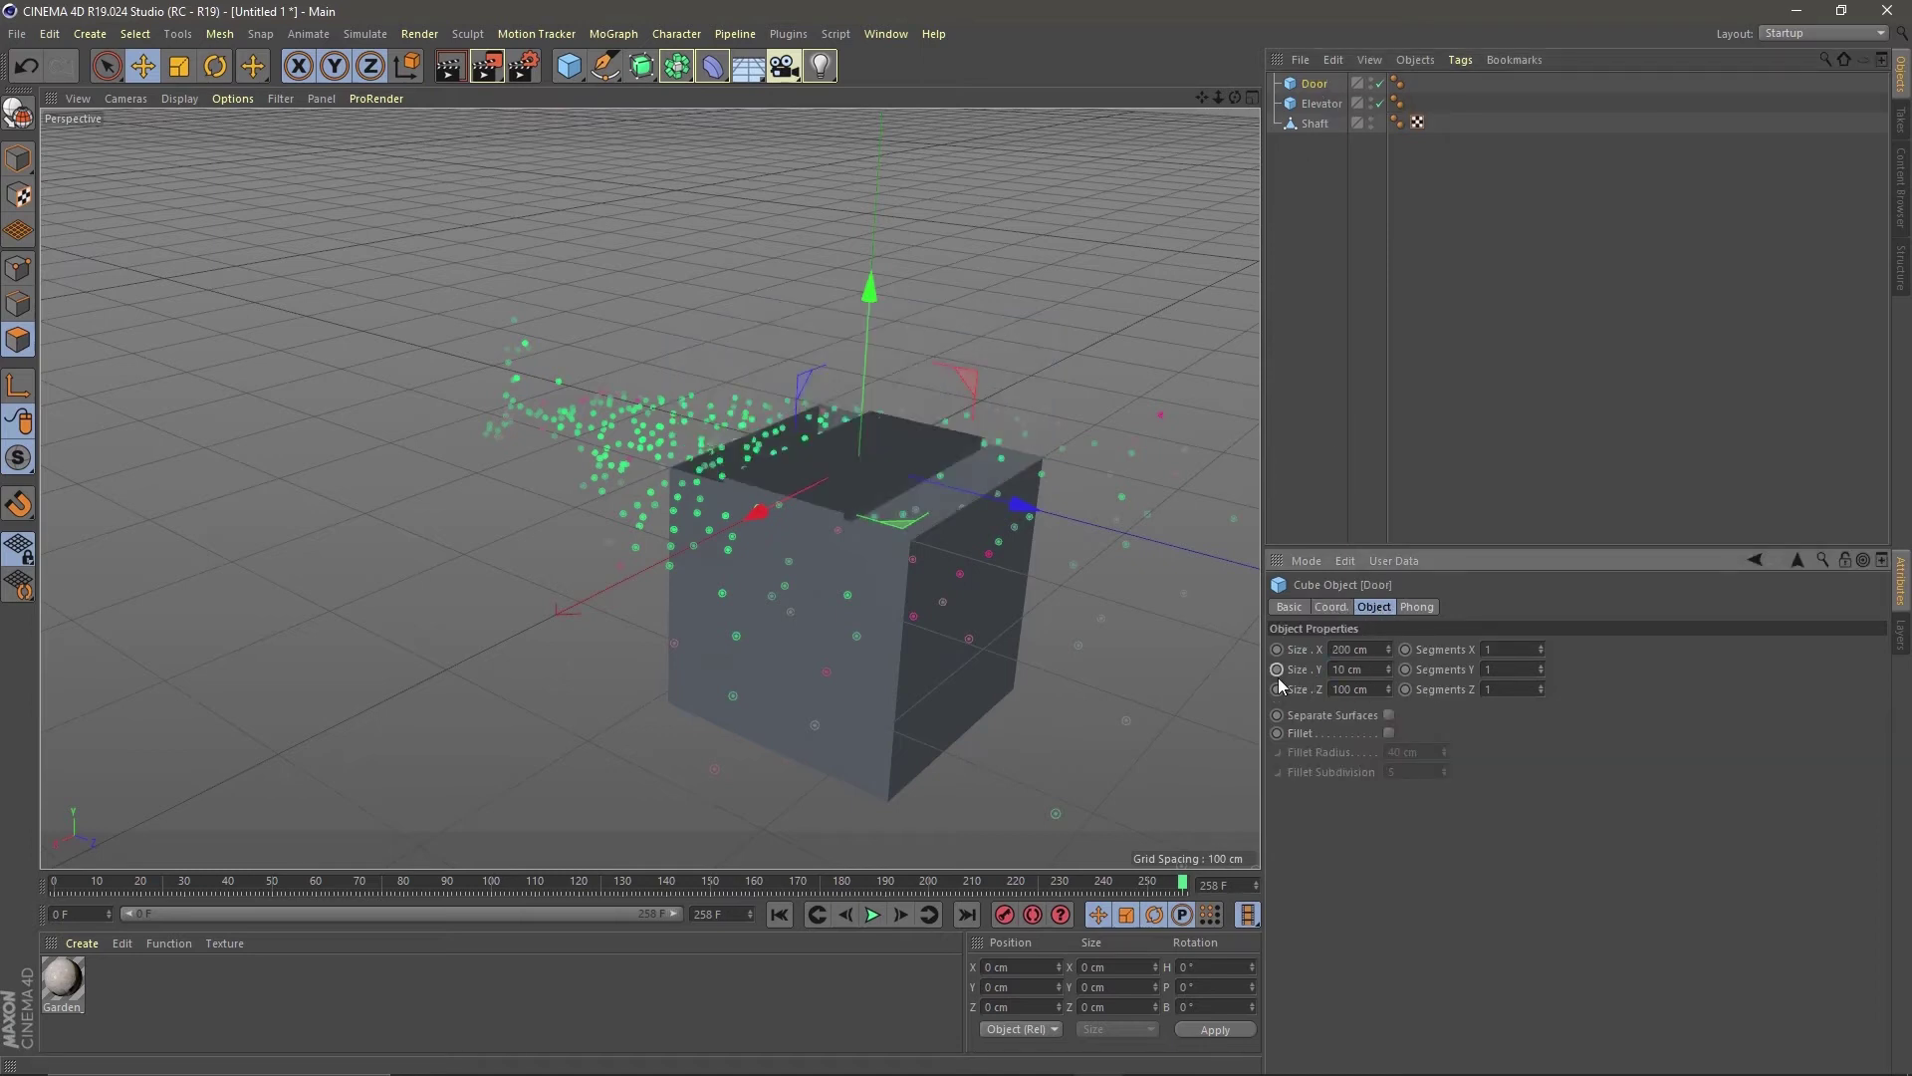
click(1332, 607)
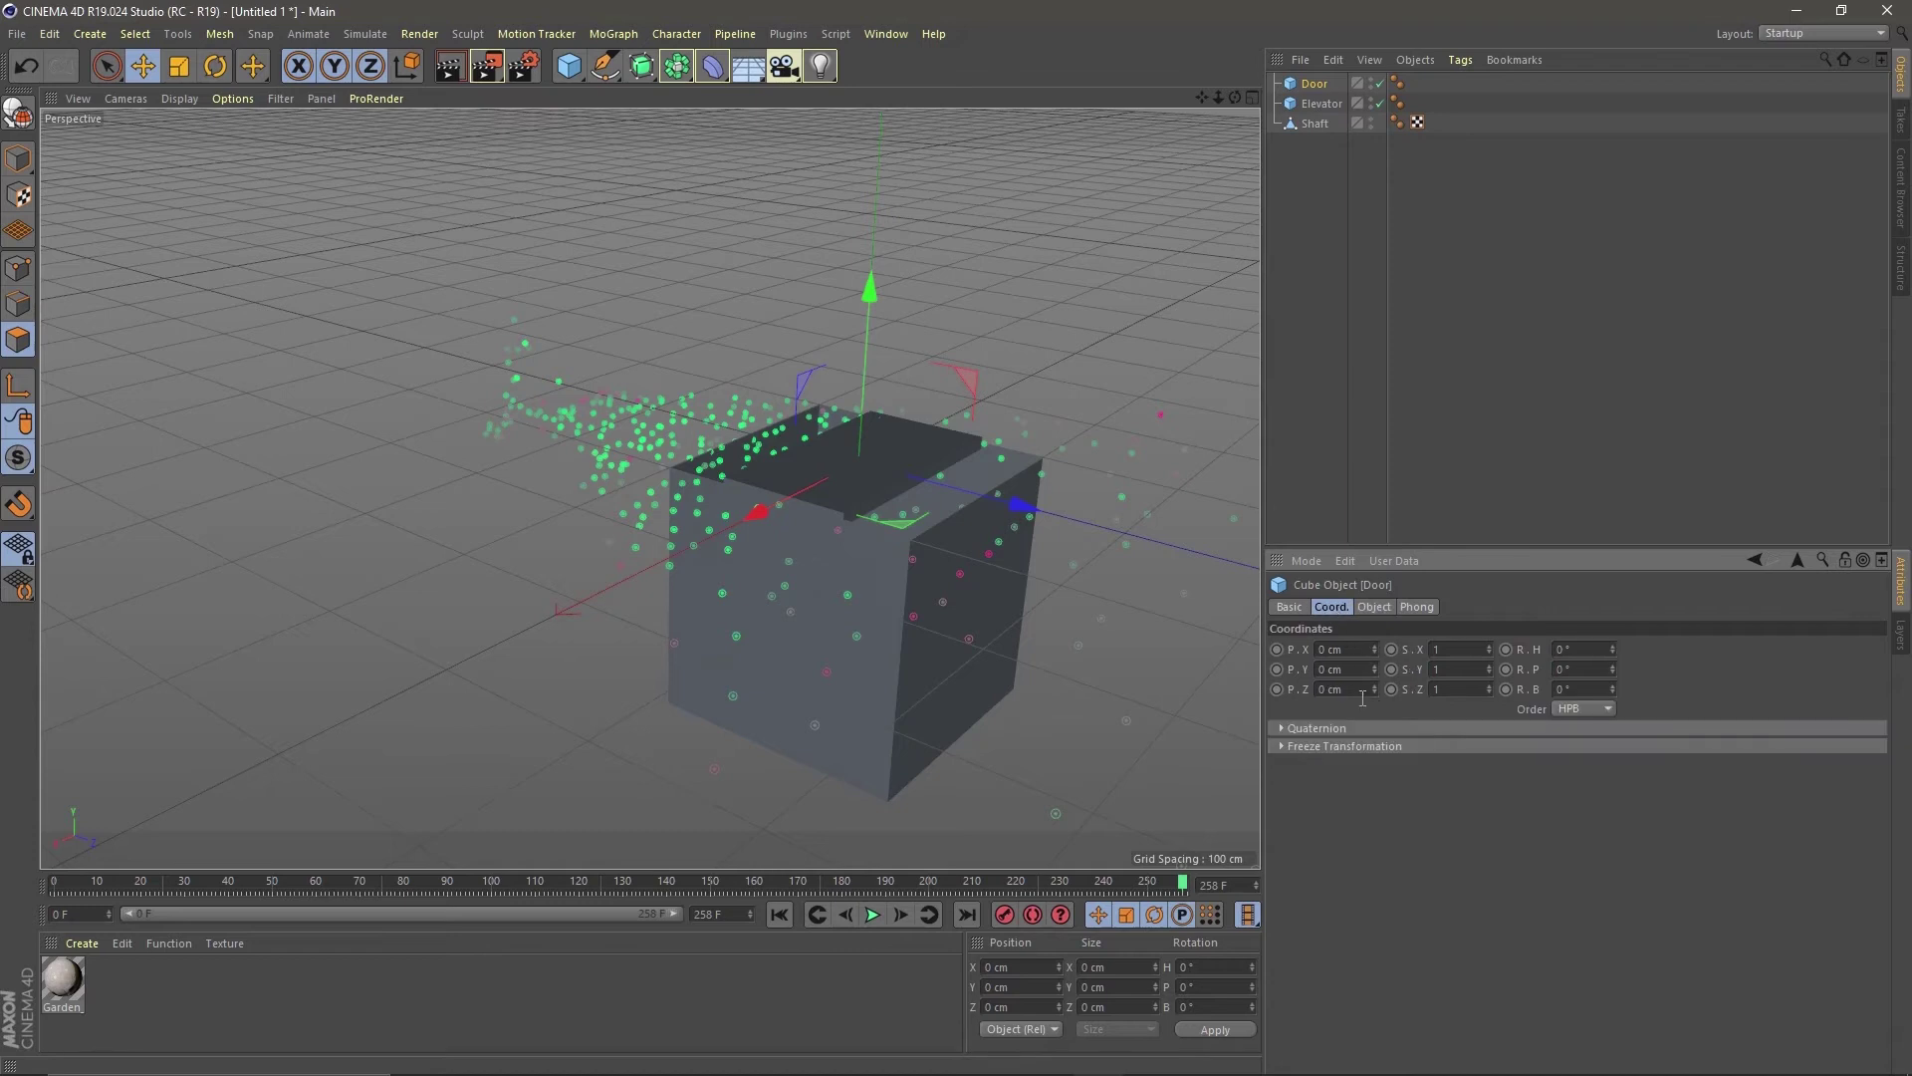
text(50)
key(Return)
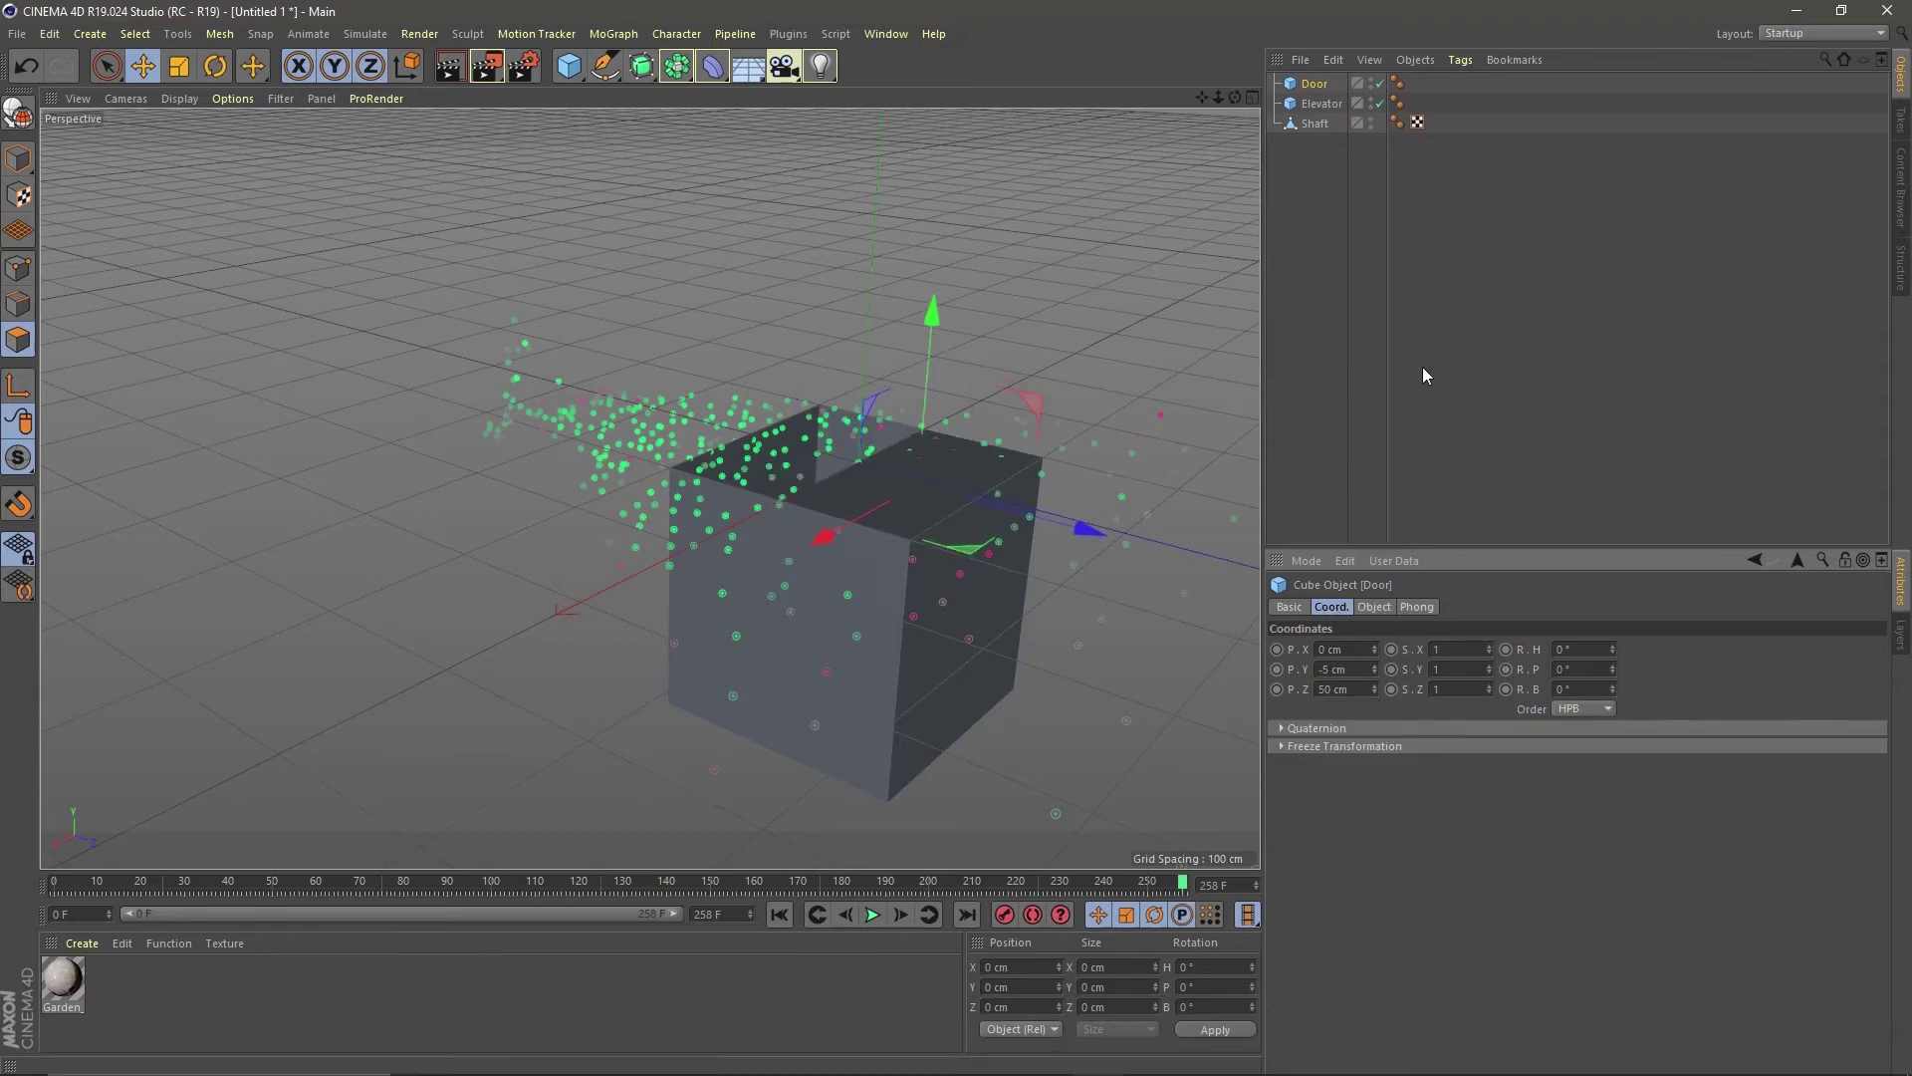
Step: Key the Door's Y position at -5 cm on frame 50 and -15 cm on frame 62
click(271, 881)
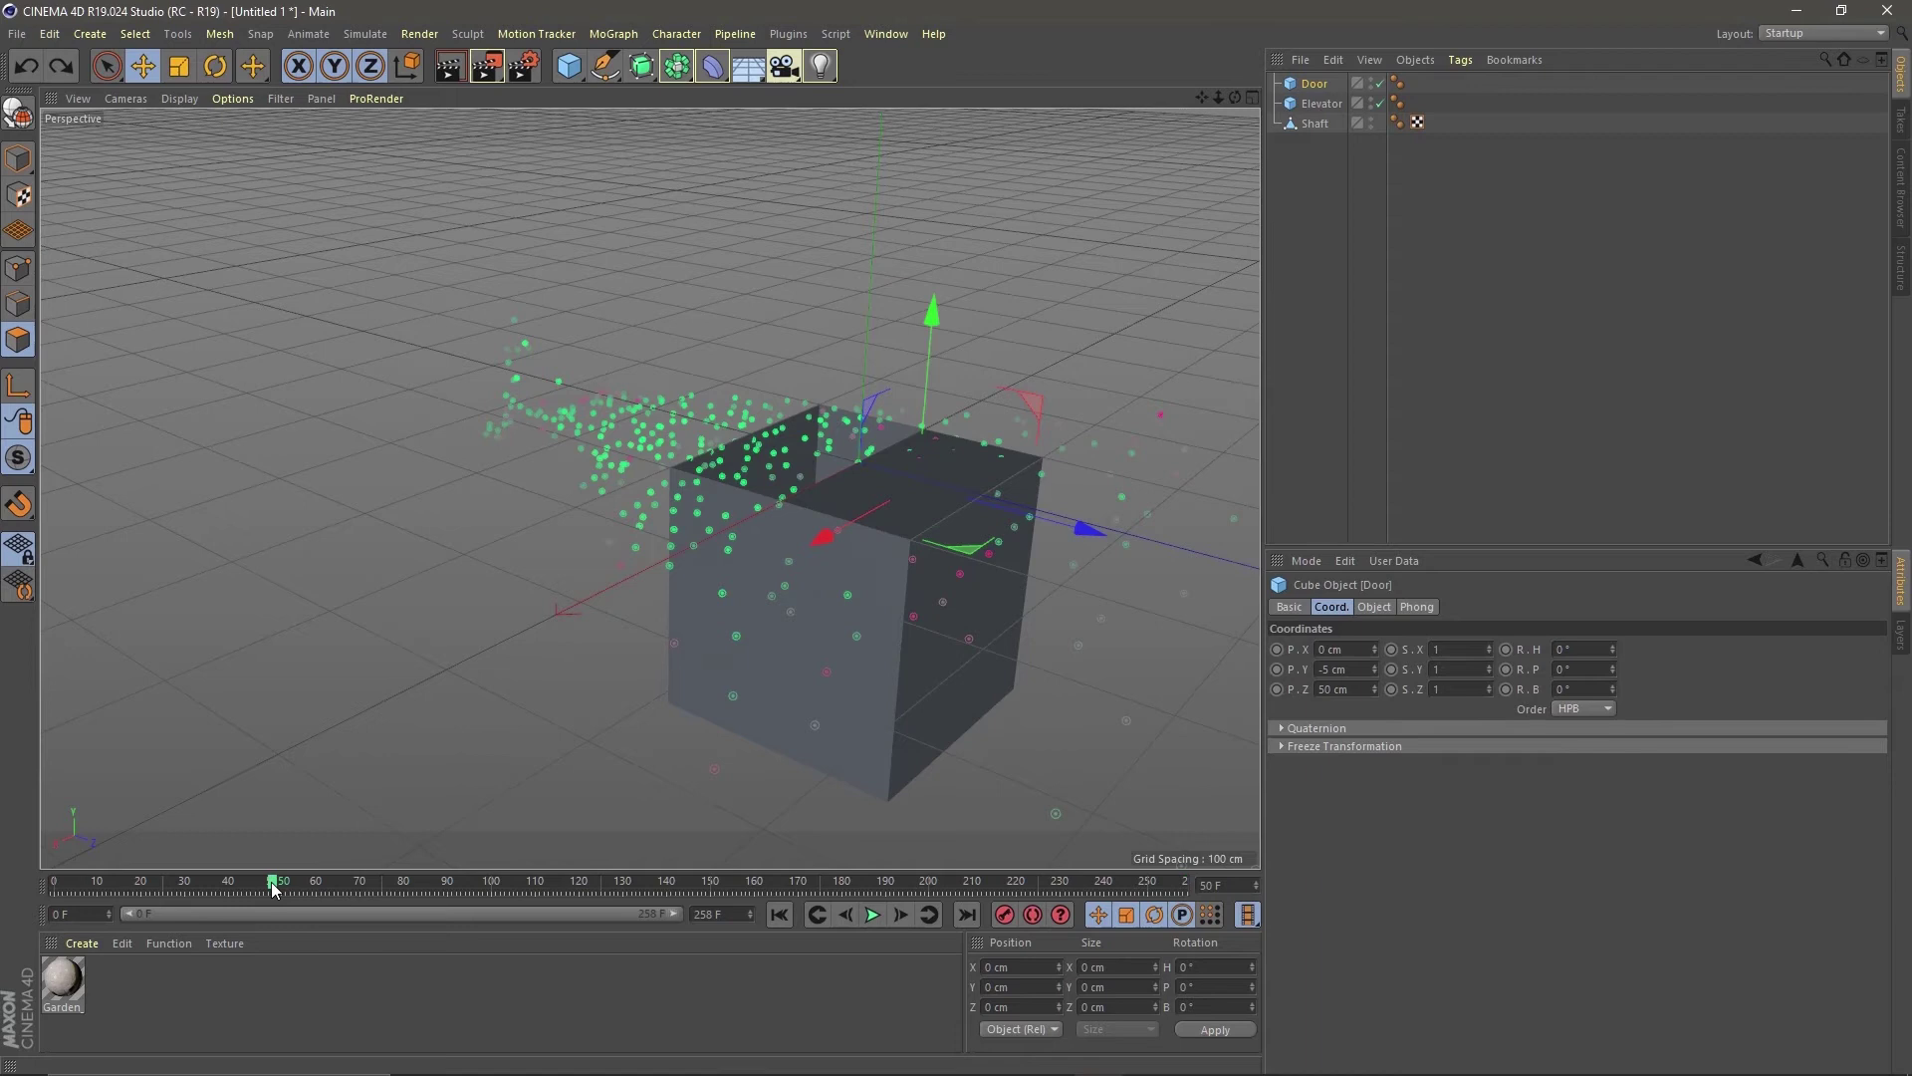
ctrl+click(1277, 669)
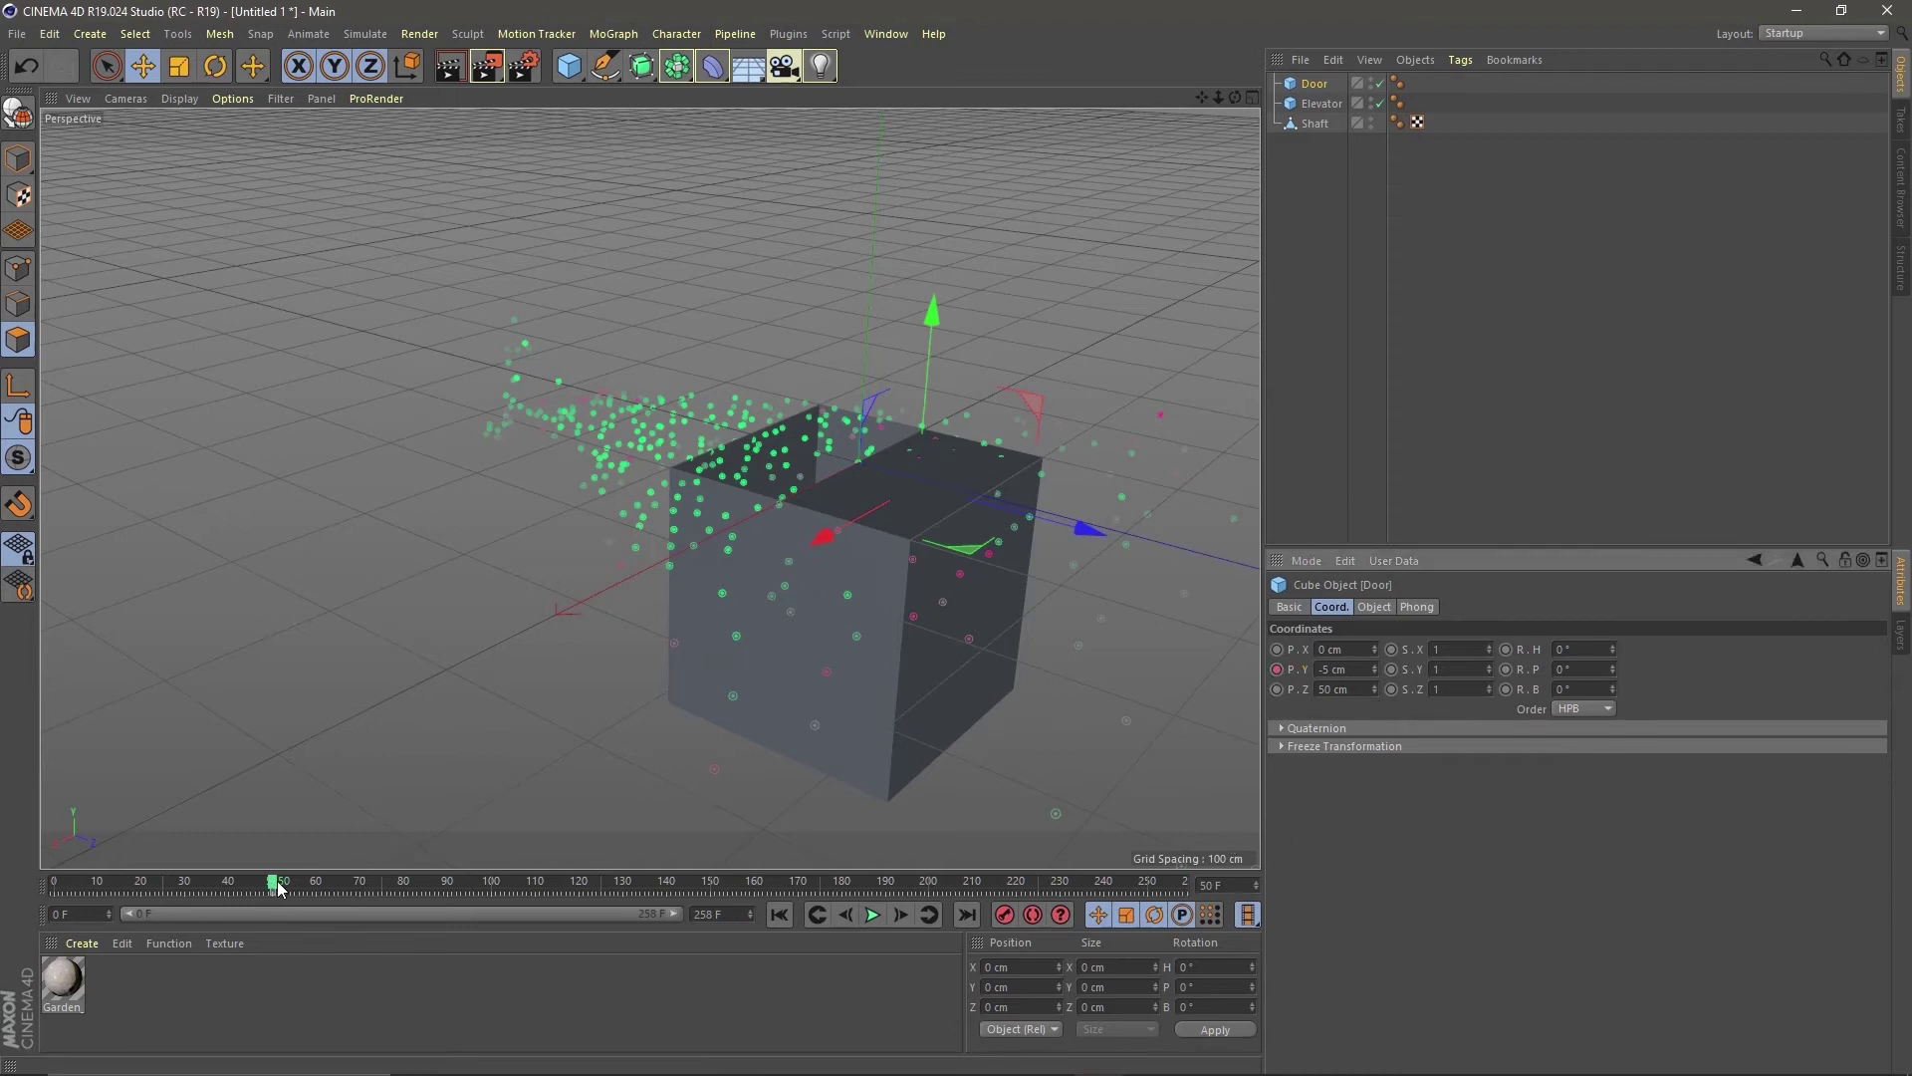
drag(278, 887, 325, 883)
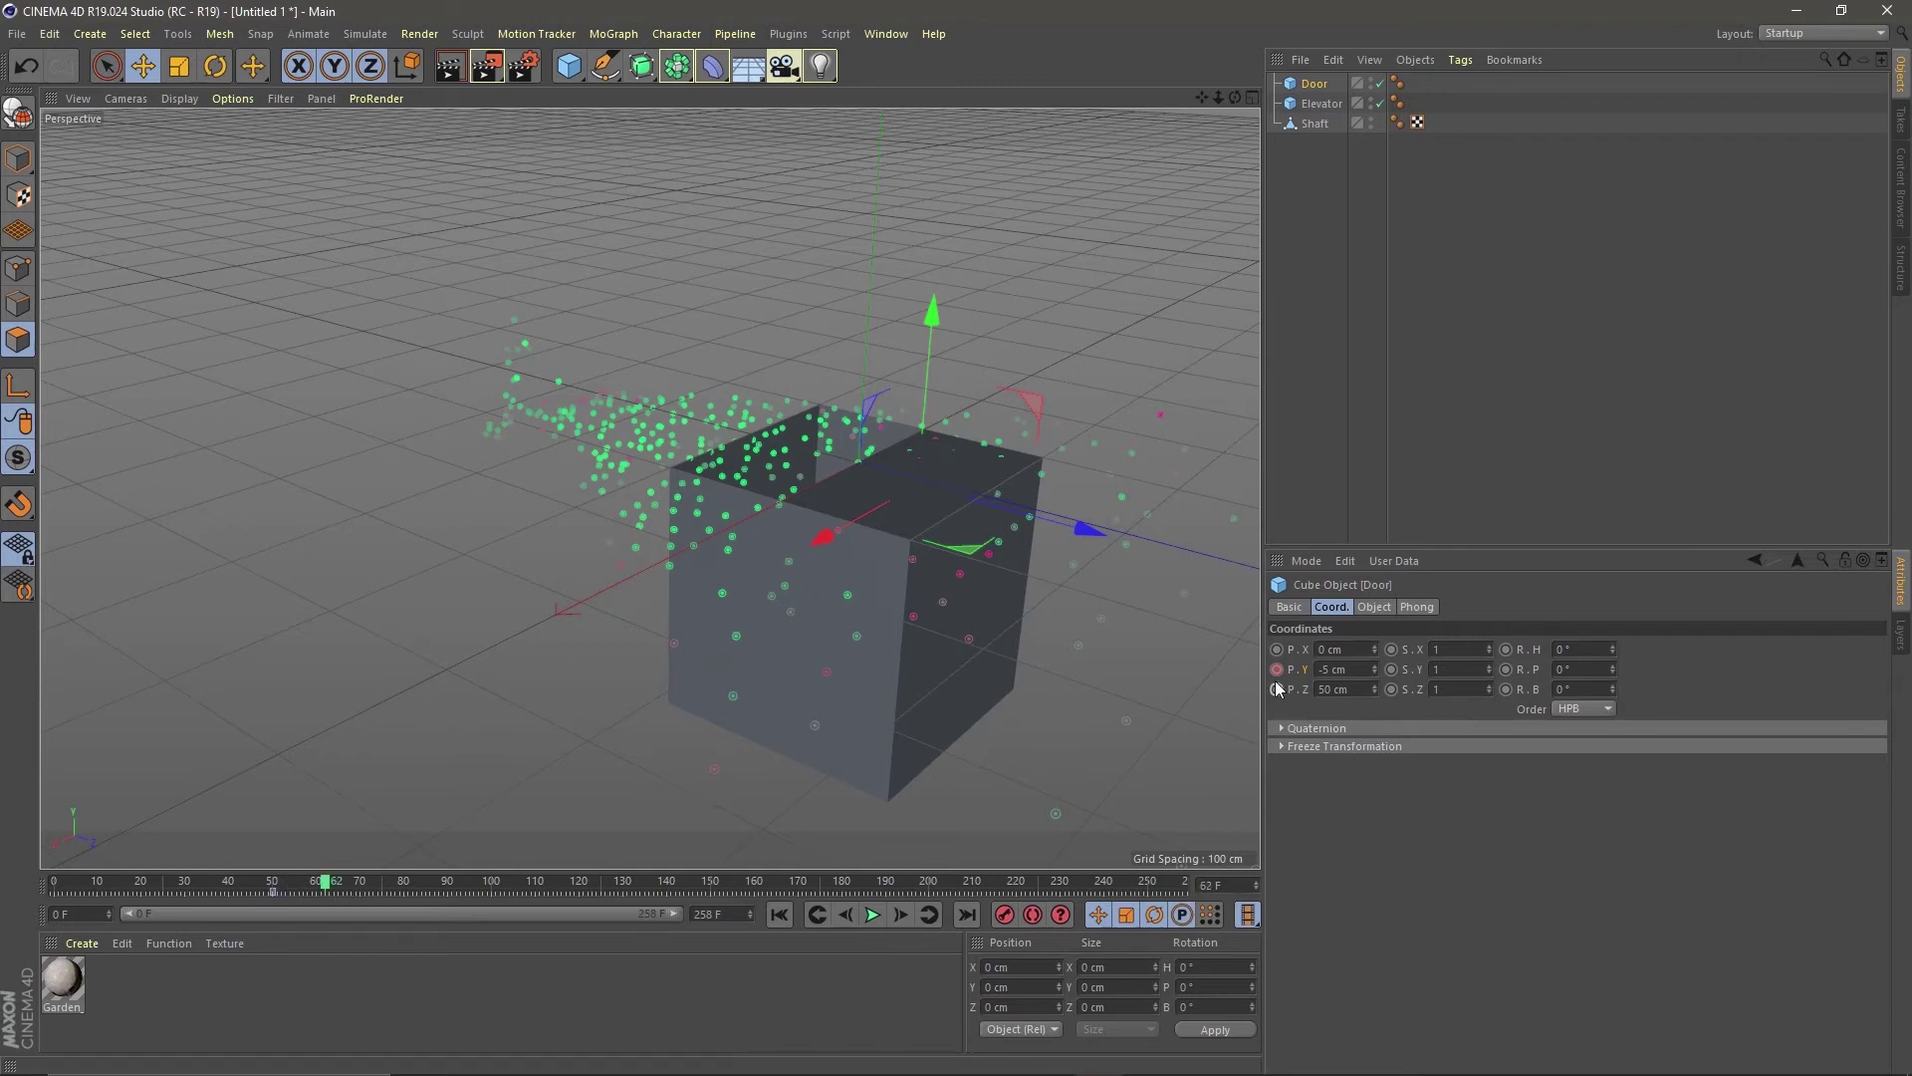
click(1345, 670)
text(-15)
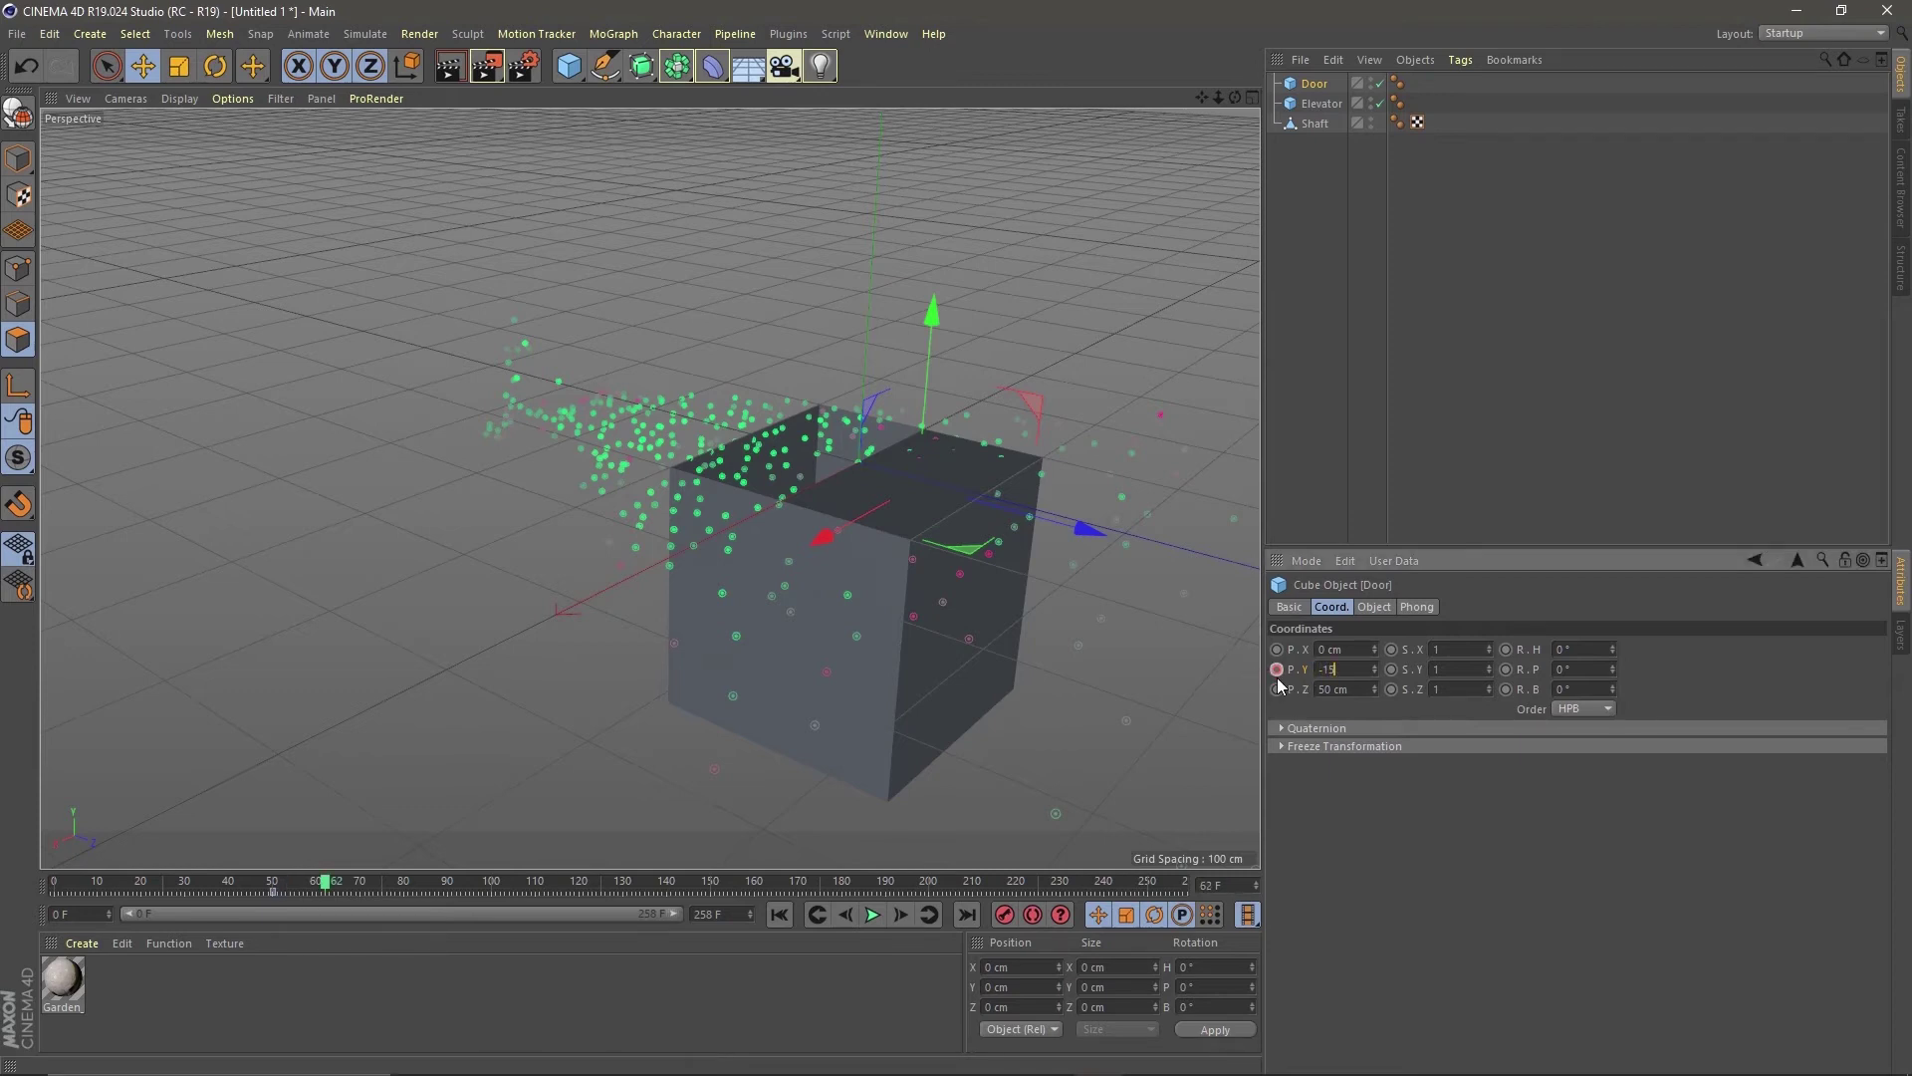
key(Return)
Step: Key the Door's Z position at frame 75 and slide it out to 151 cm at frame 125
click(343, 885)
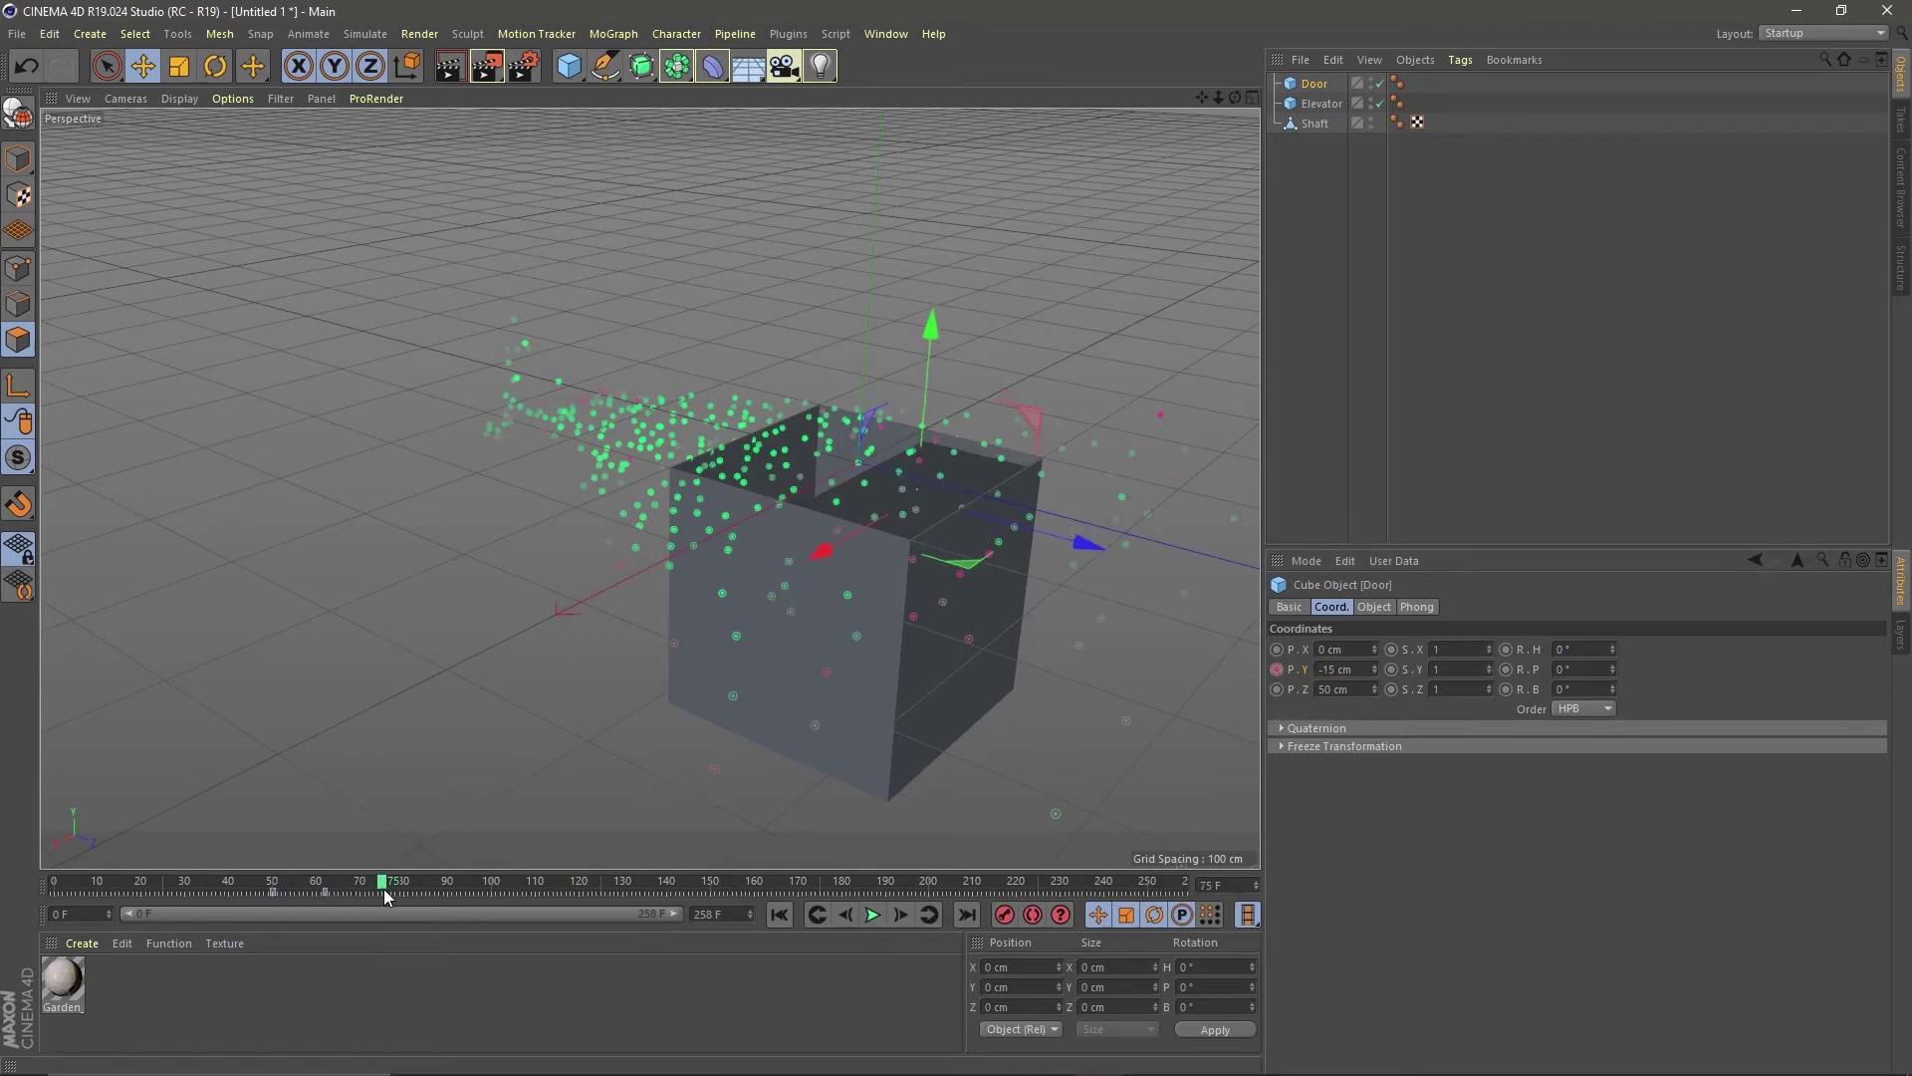
ctrl+click(1276, 689)
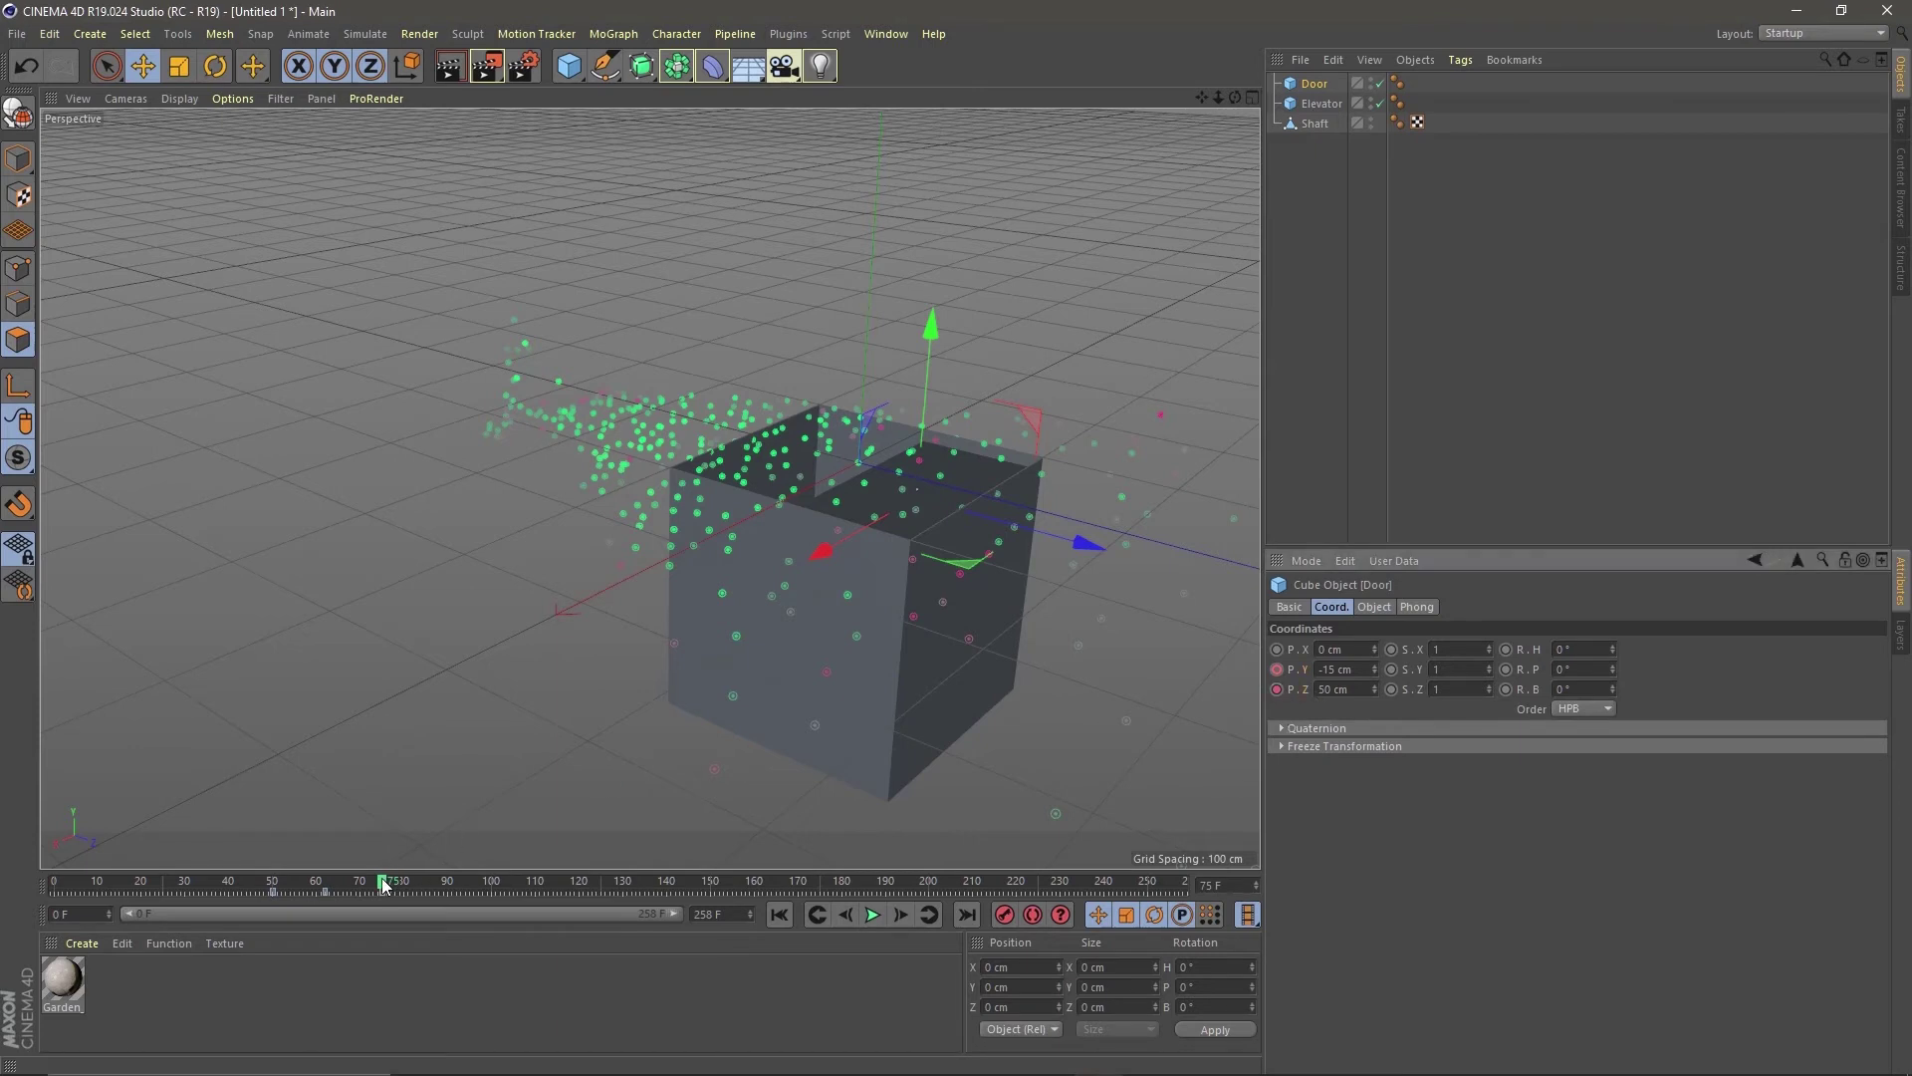
drag(385, 884, 450, 897)
drag(594, 898, 601, 894)
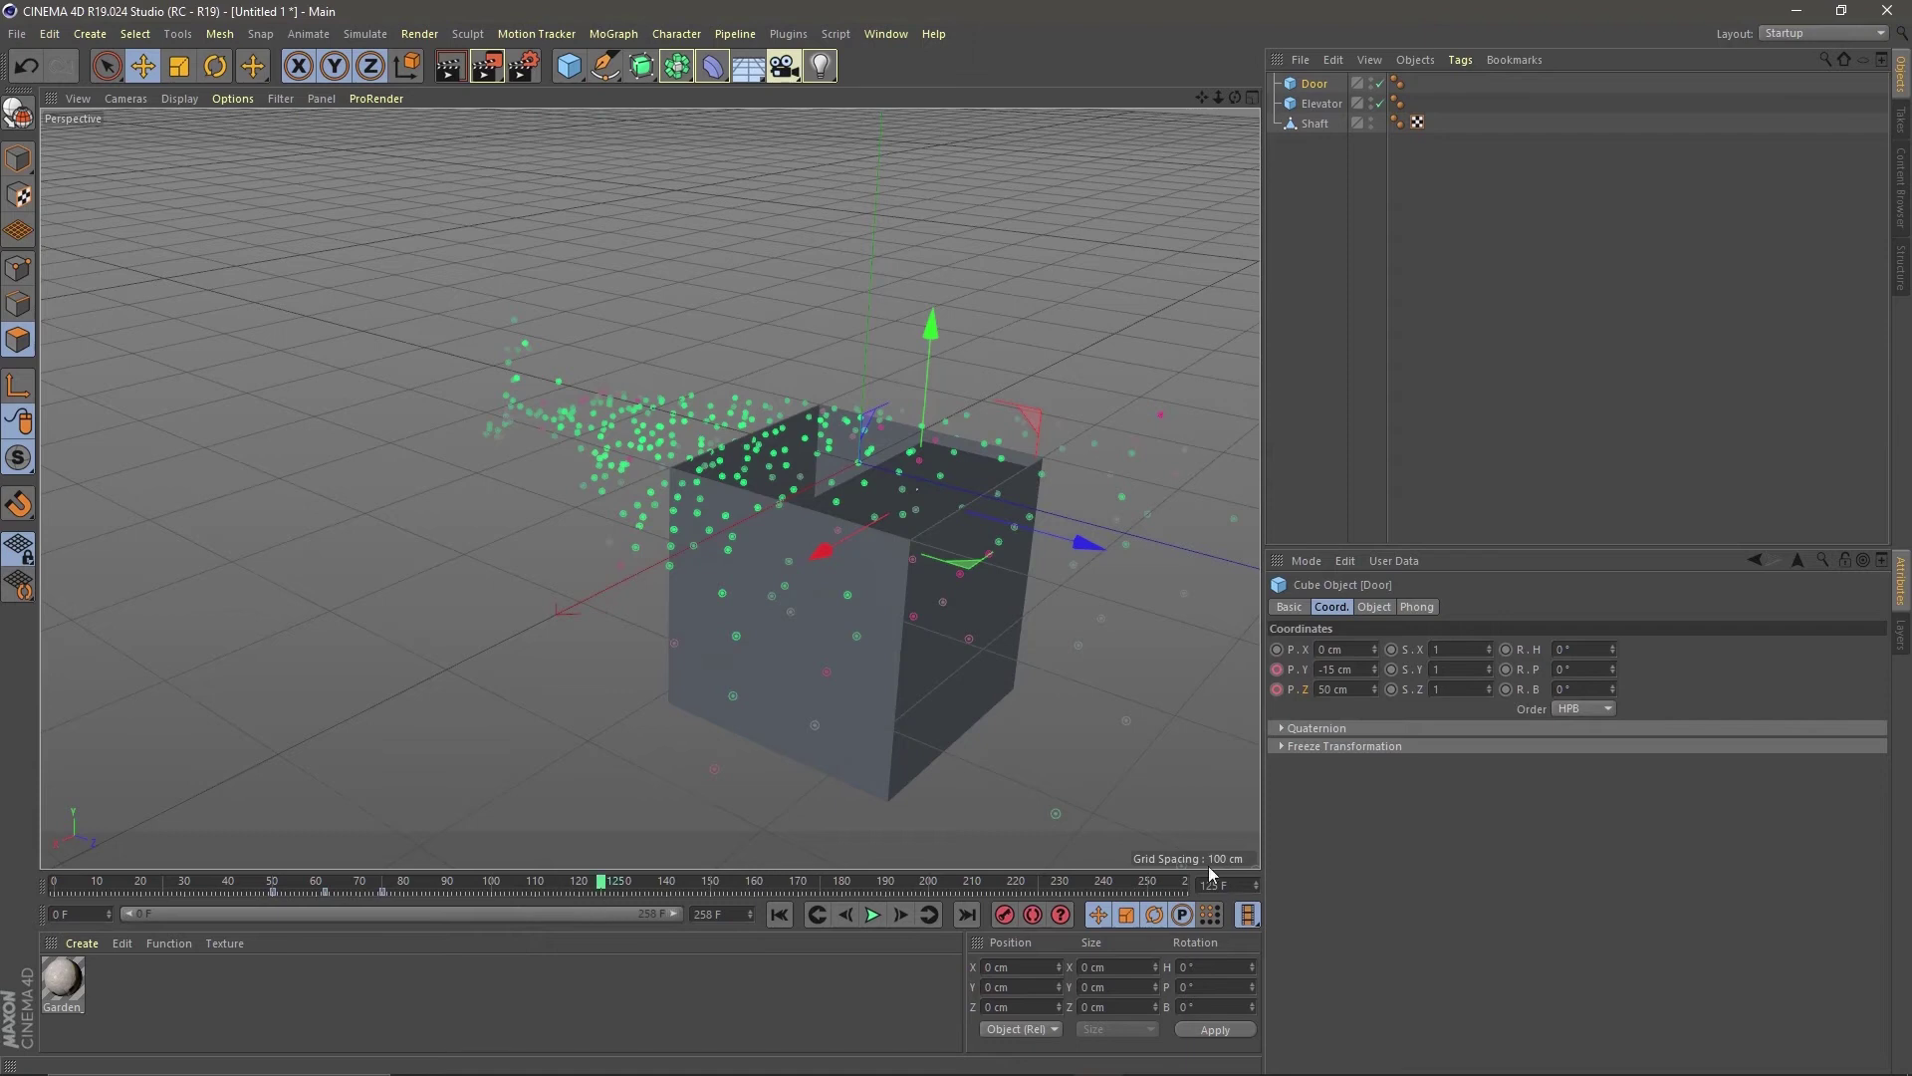
drag(1087, 543, 1268, 712)
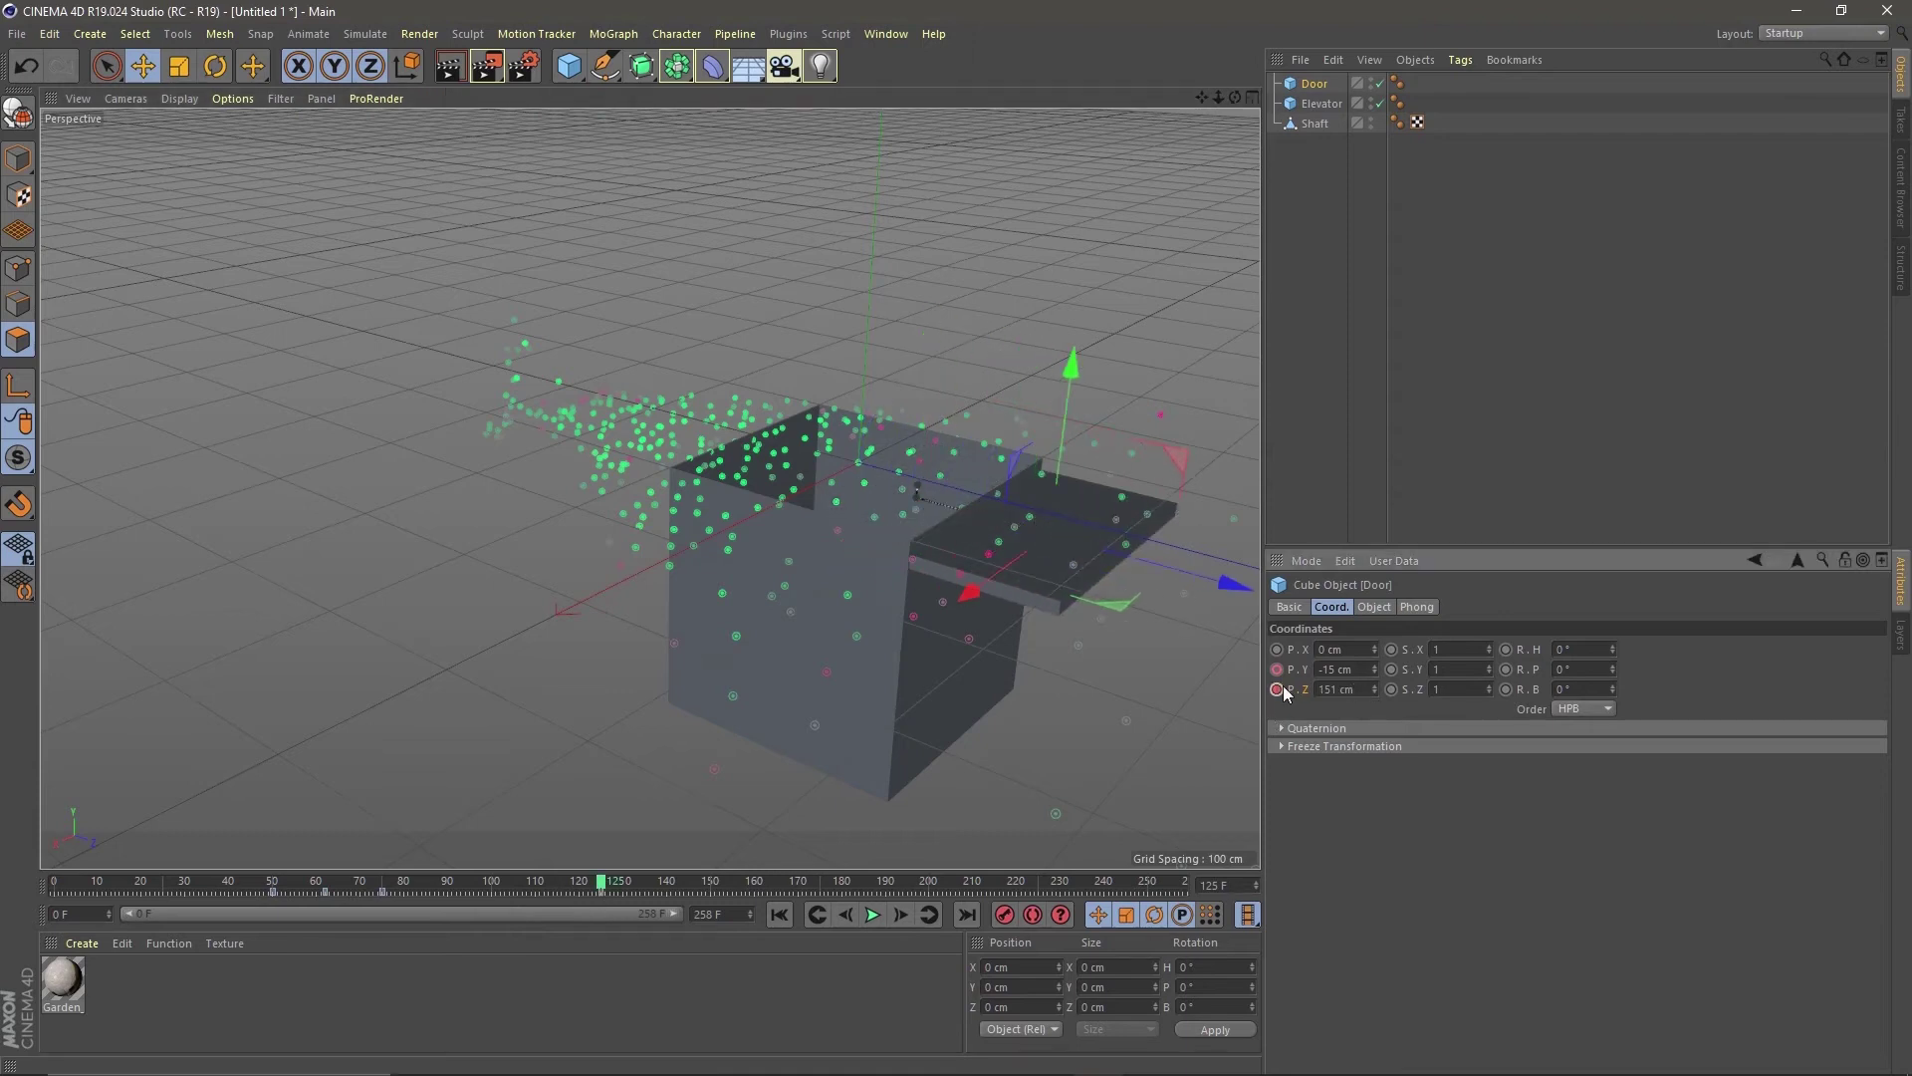
ctrl+click(1276, 689)
click(872, 915)
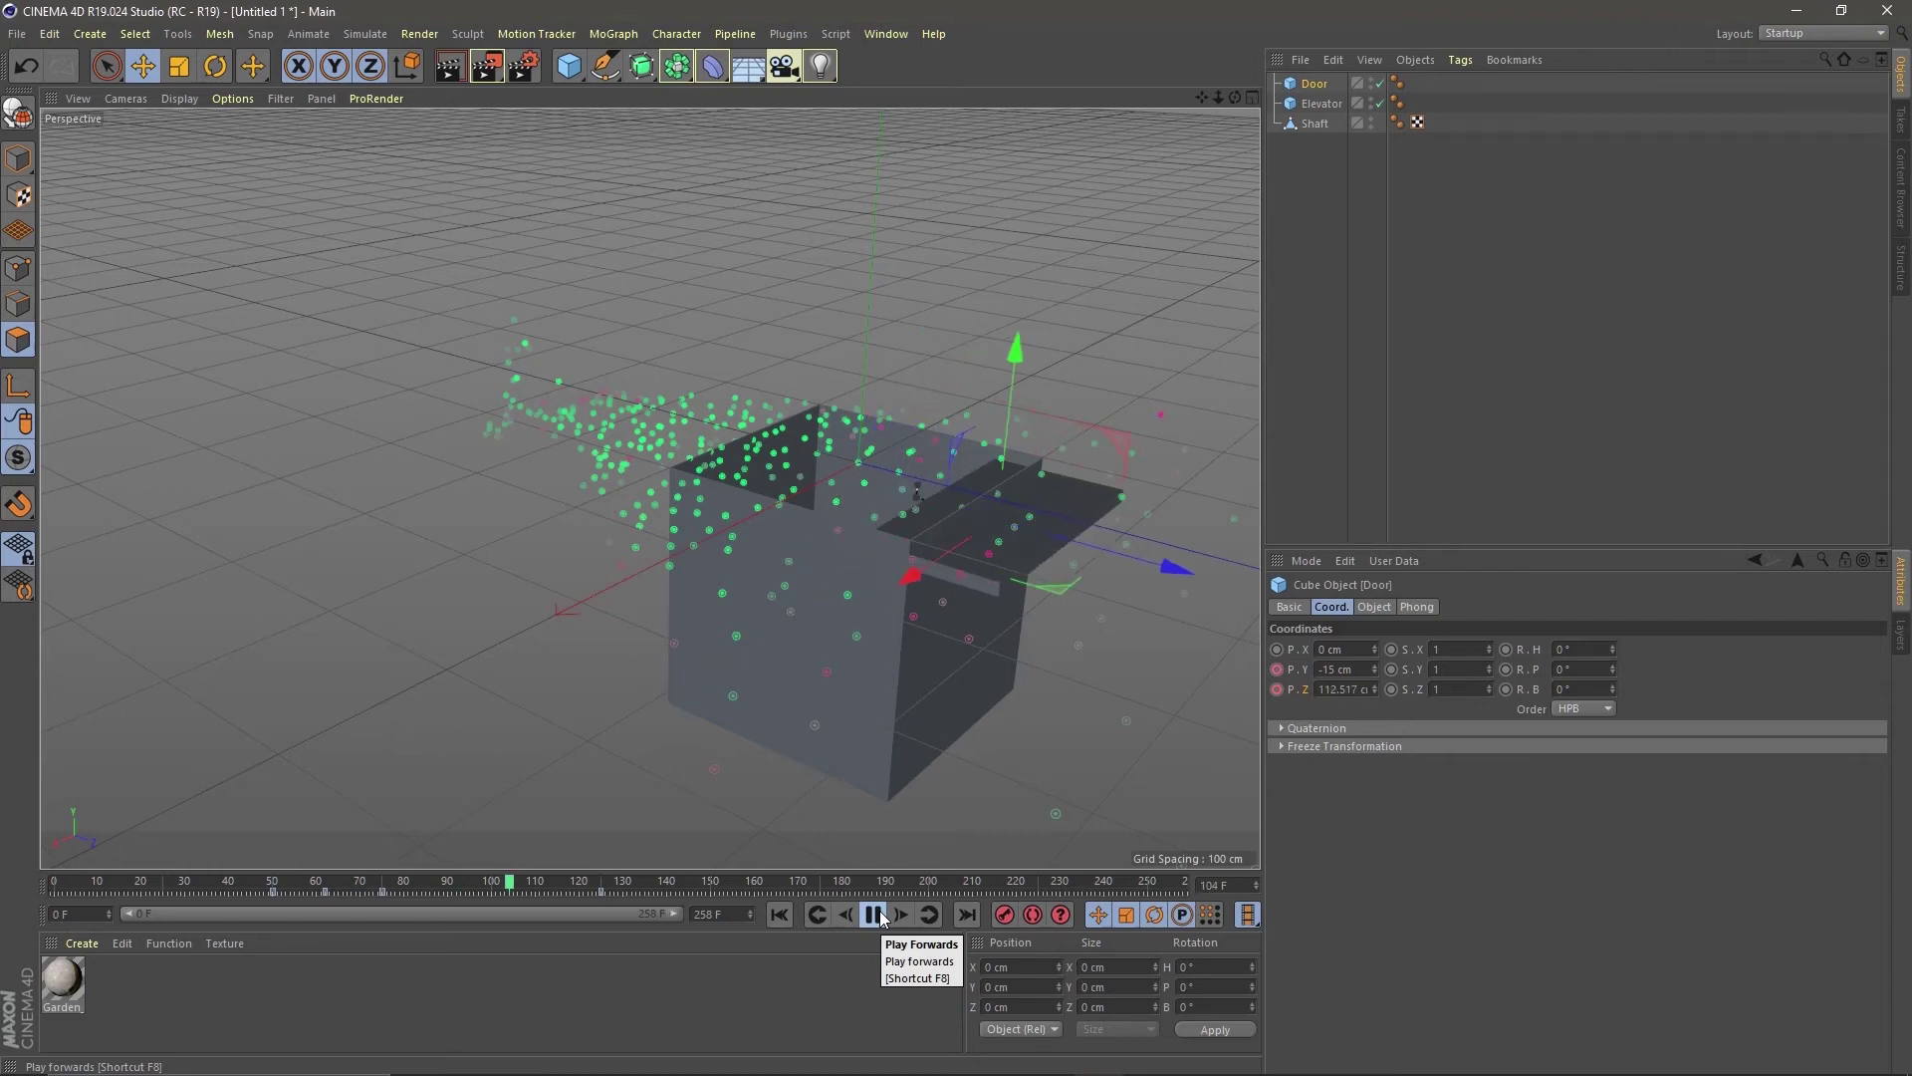
Step: In the maximized F-Curve timeline, lengthen the Door's top Z key tangents to -24.43 F / 26.38 F
click(874, 914)
click(882, 34)
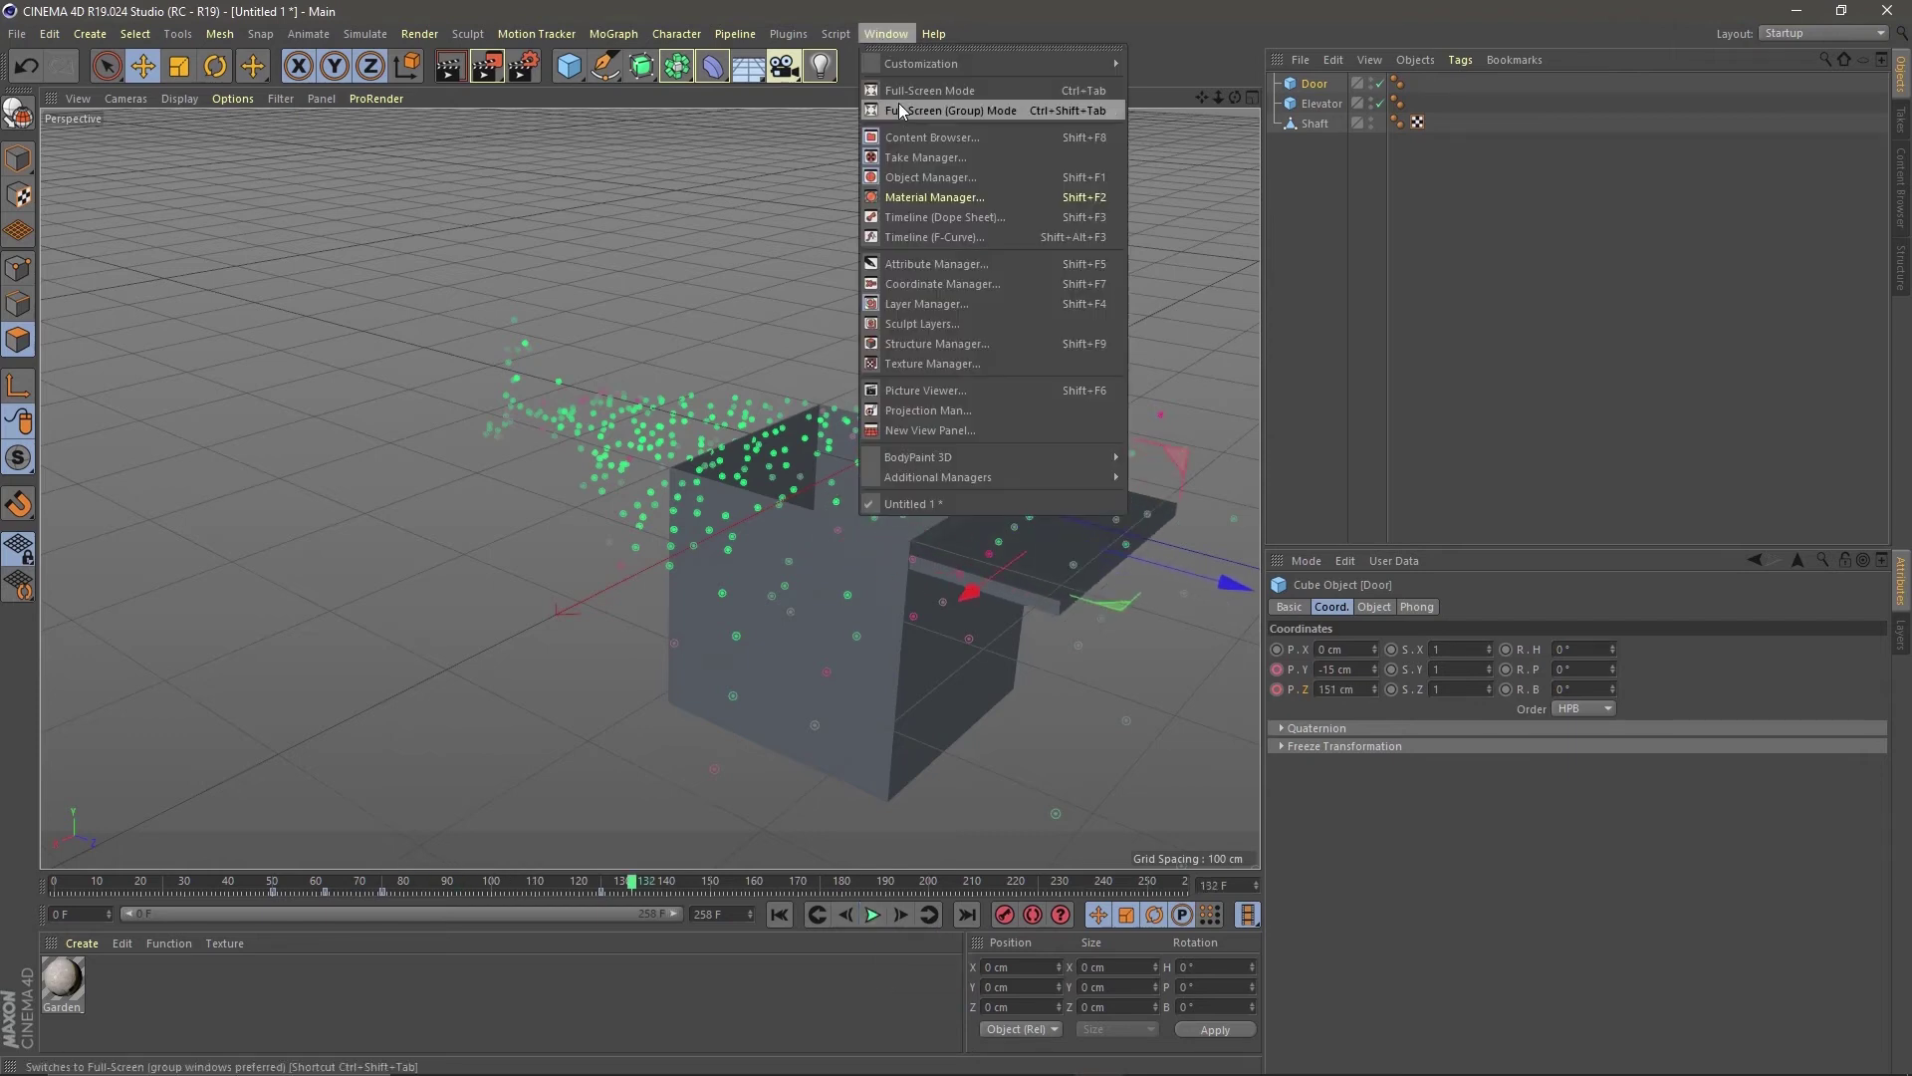
click(894, 237)
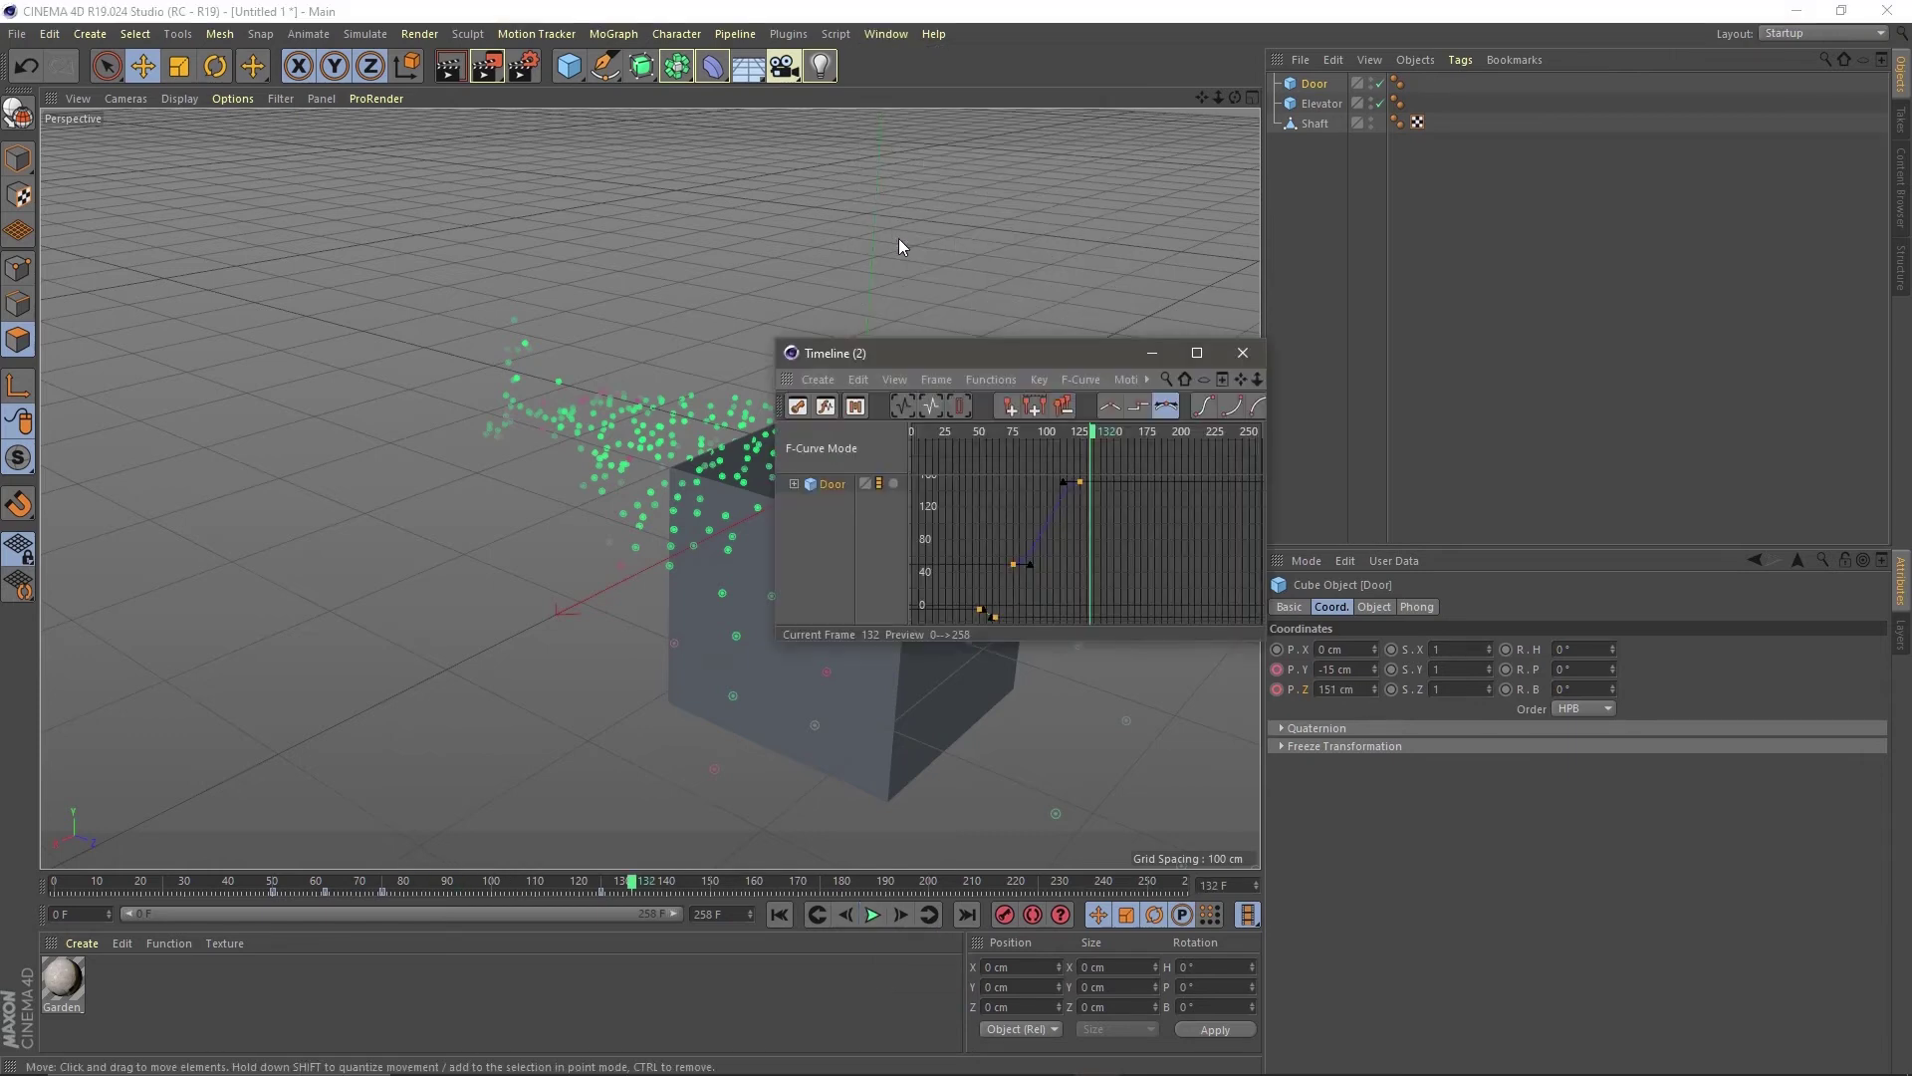
click(1198, 354)
click(18, 139)
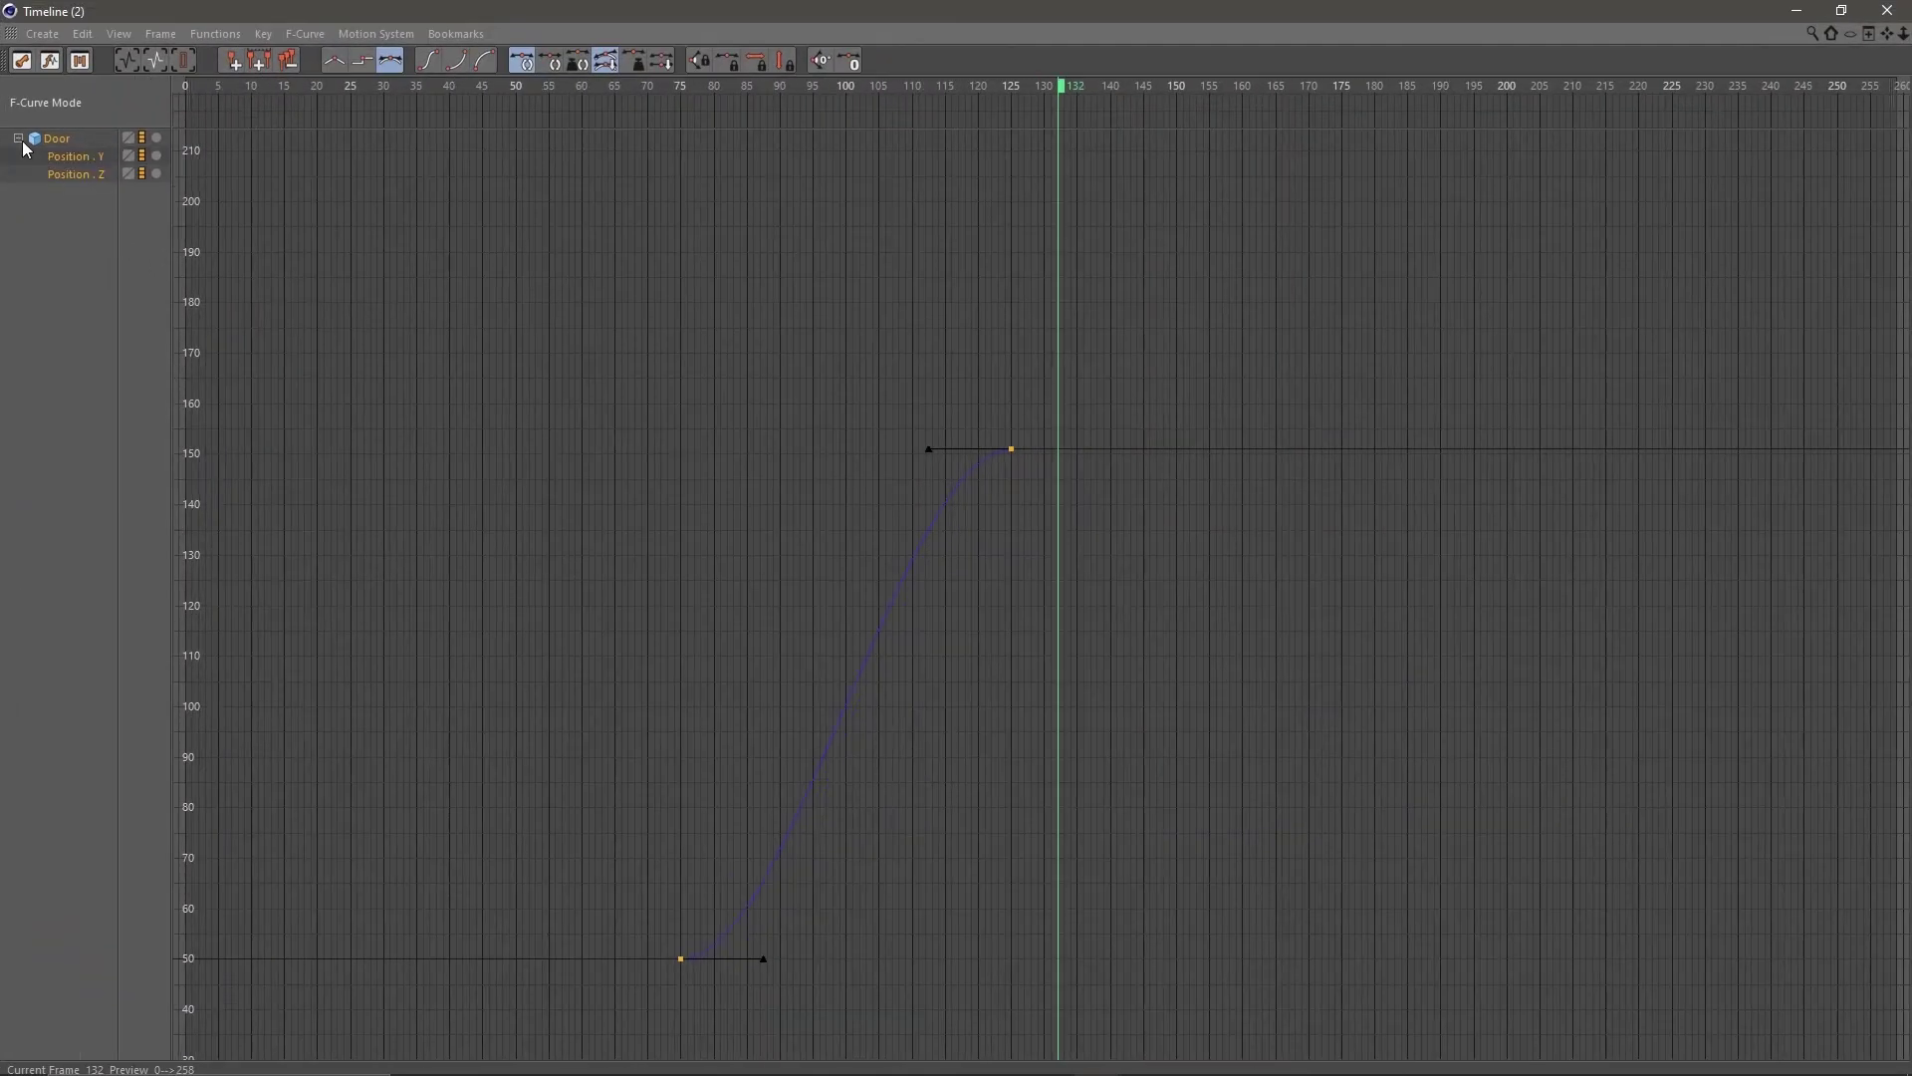
drag(928, 449, 858, 451)
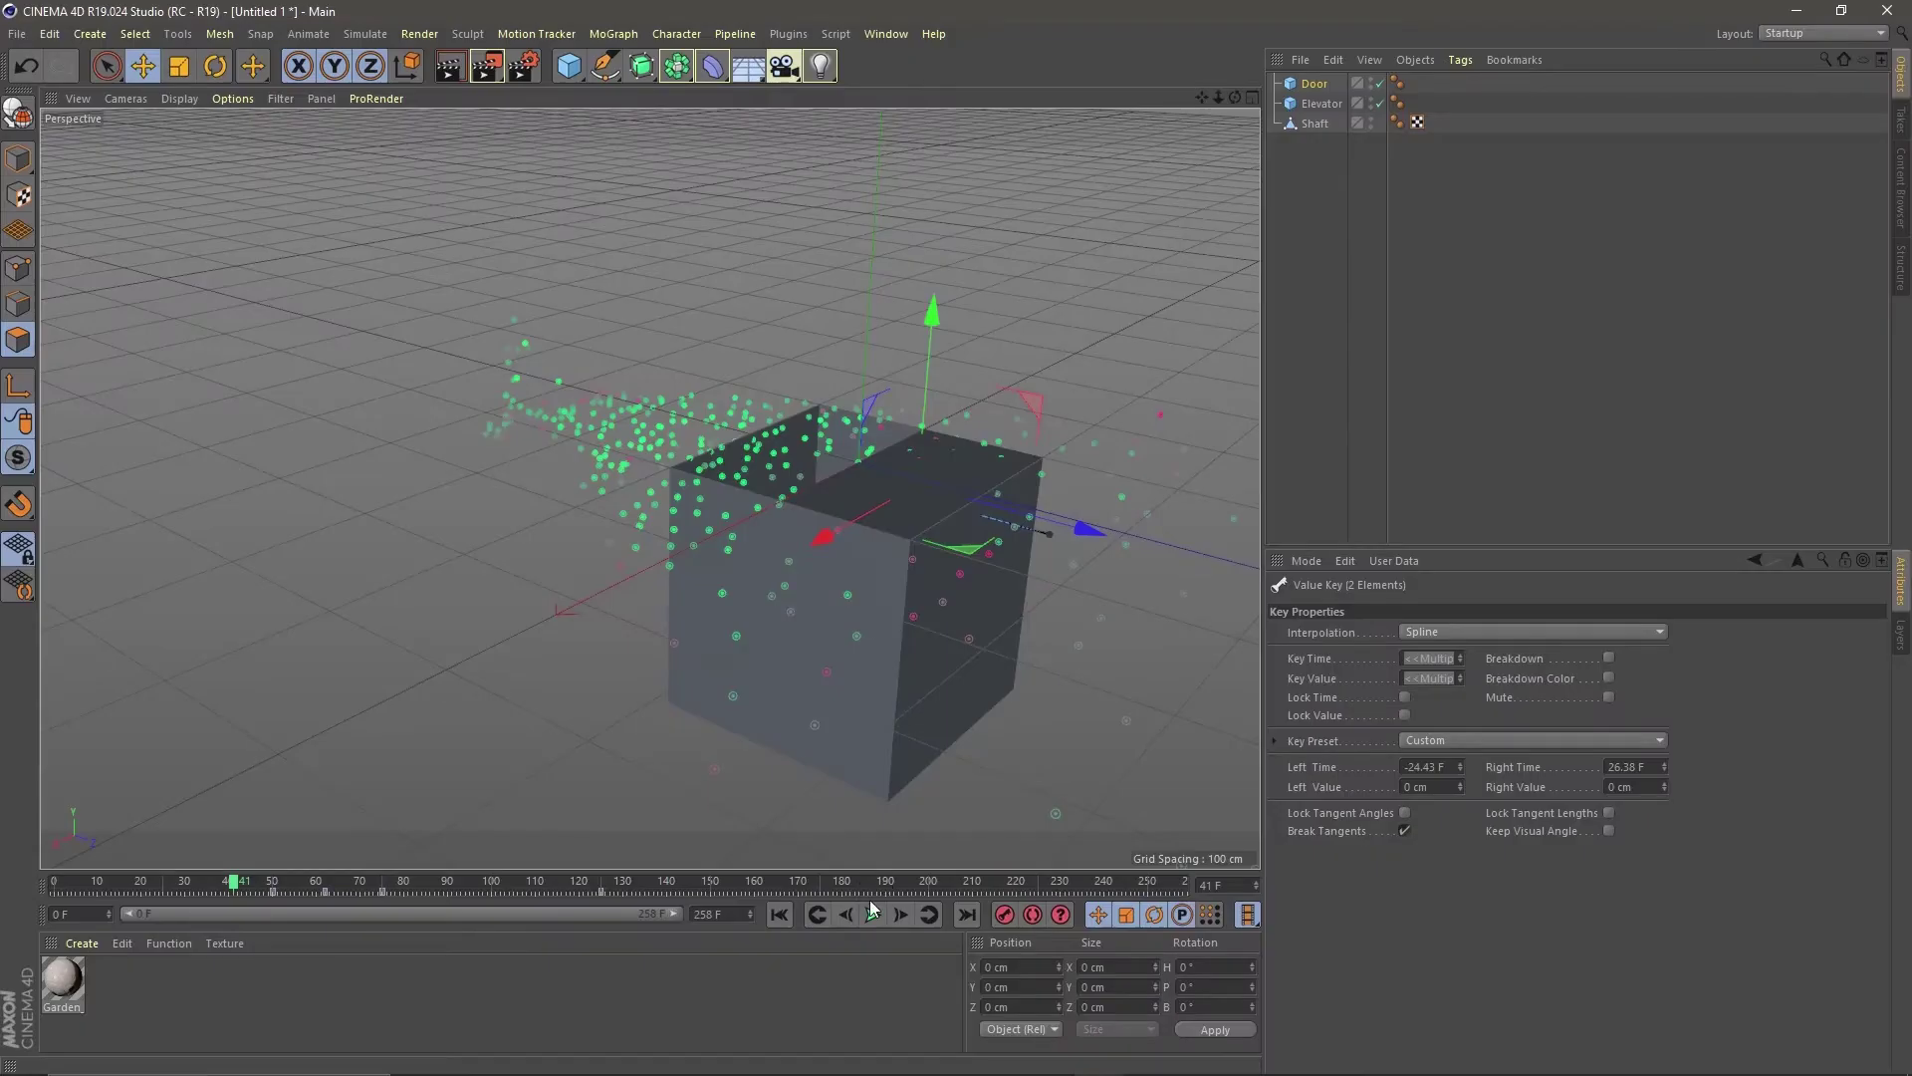
click(873, 914)
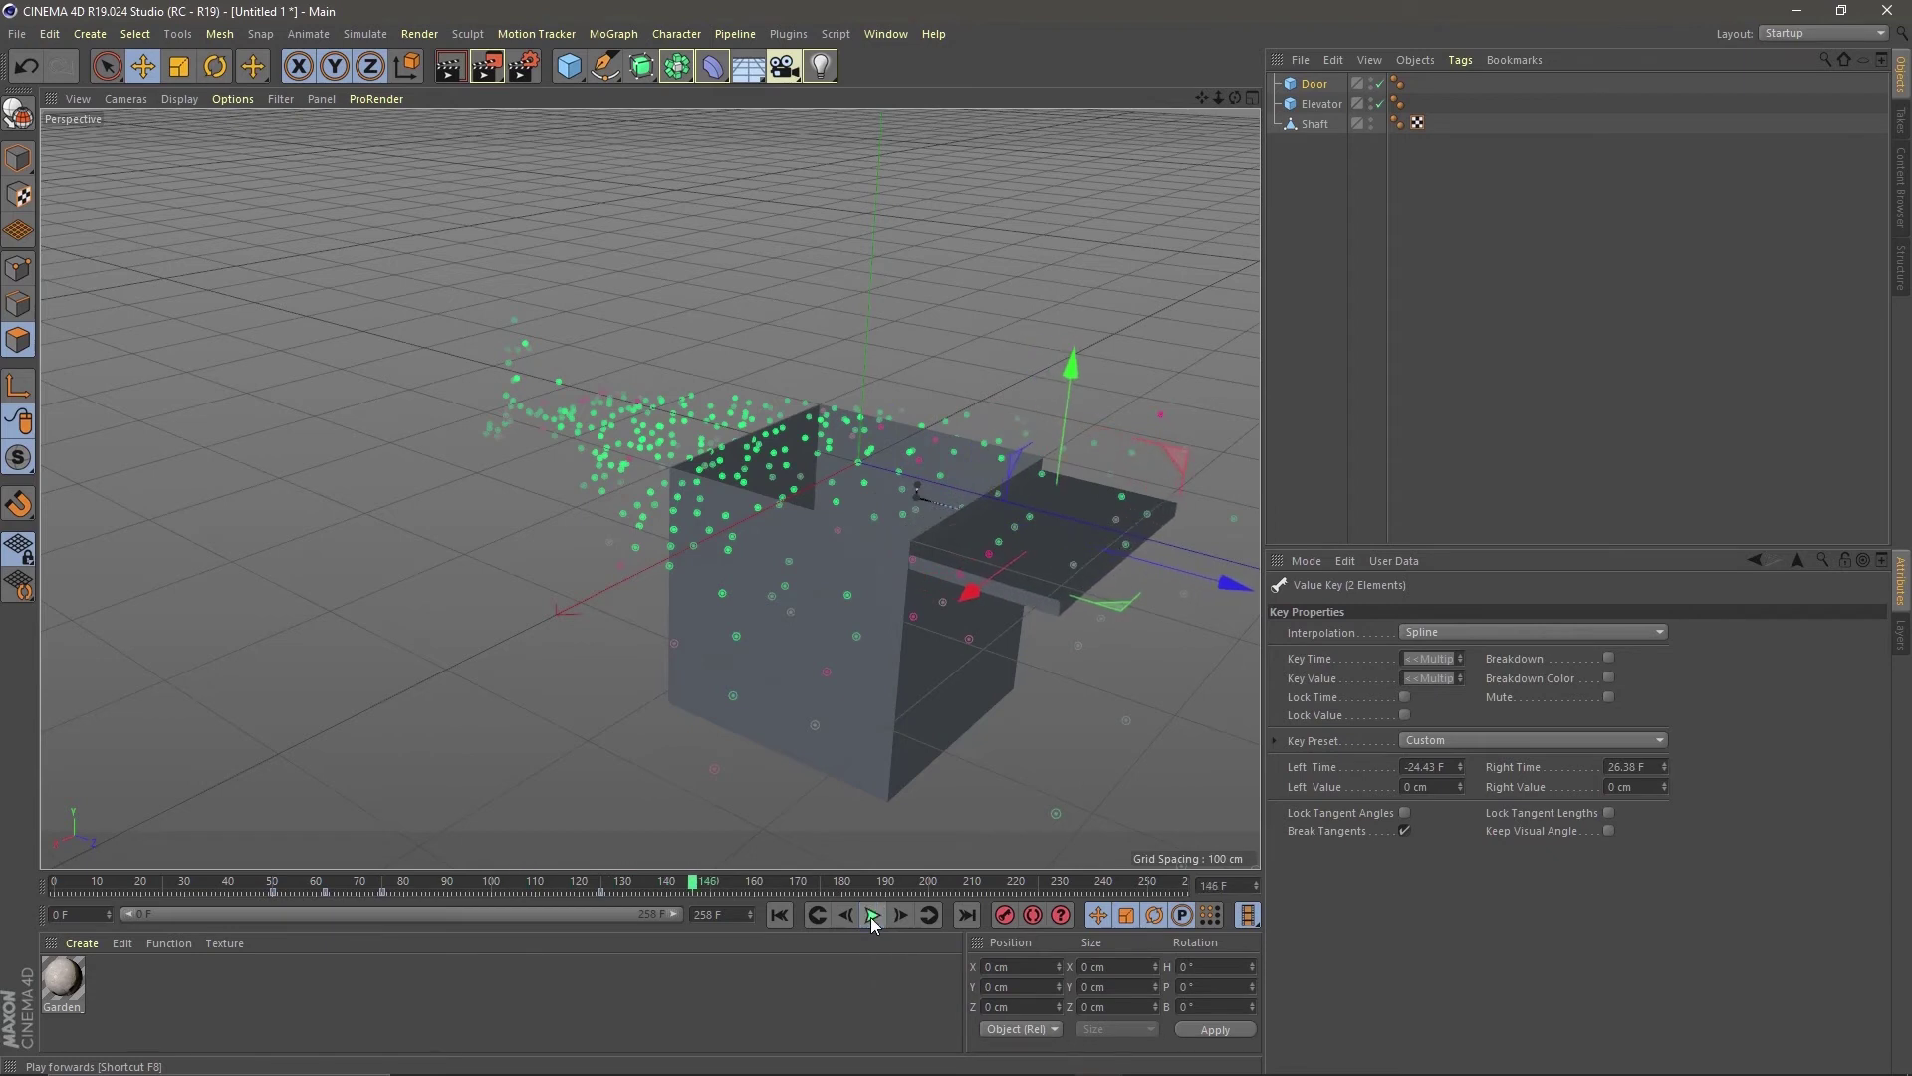
Step: Group the Door under a null and duplicate the group, rotated -90°, as a second door
click(872, 914)
click(569, 68)
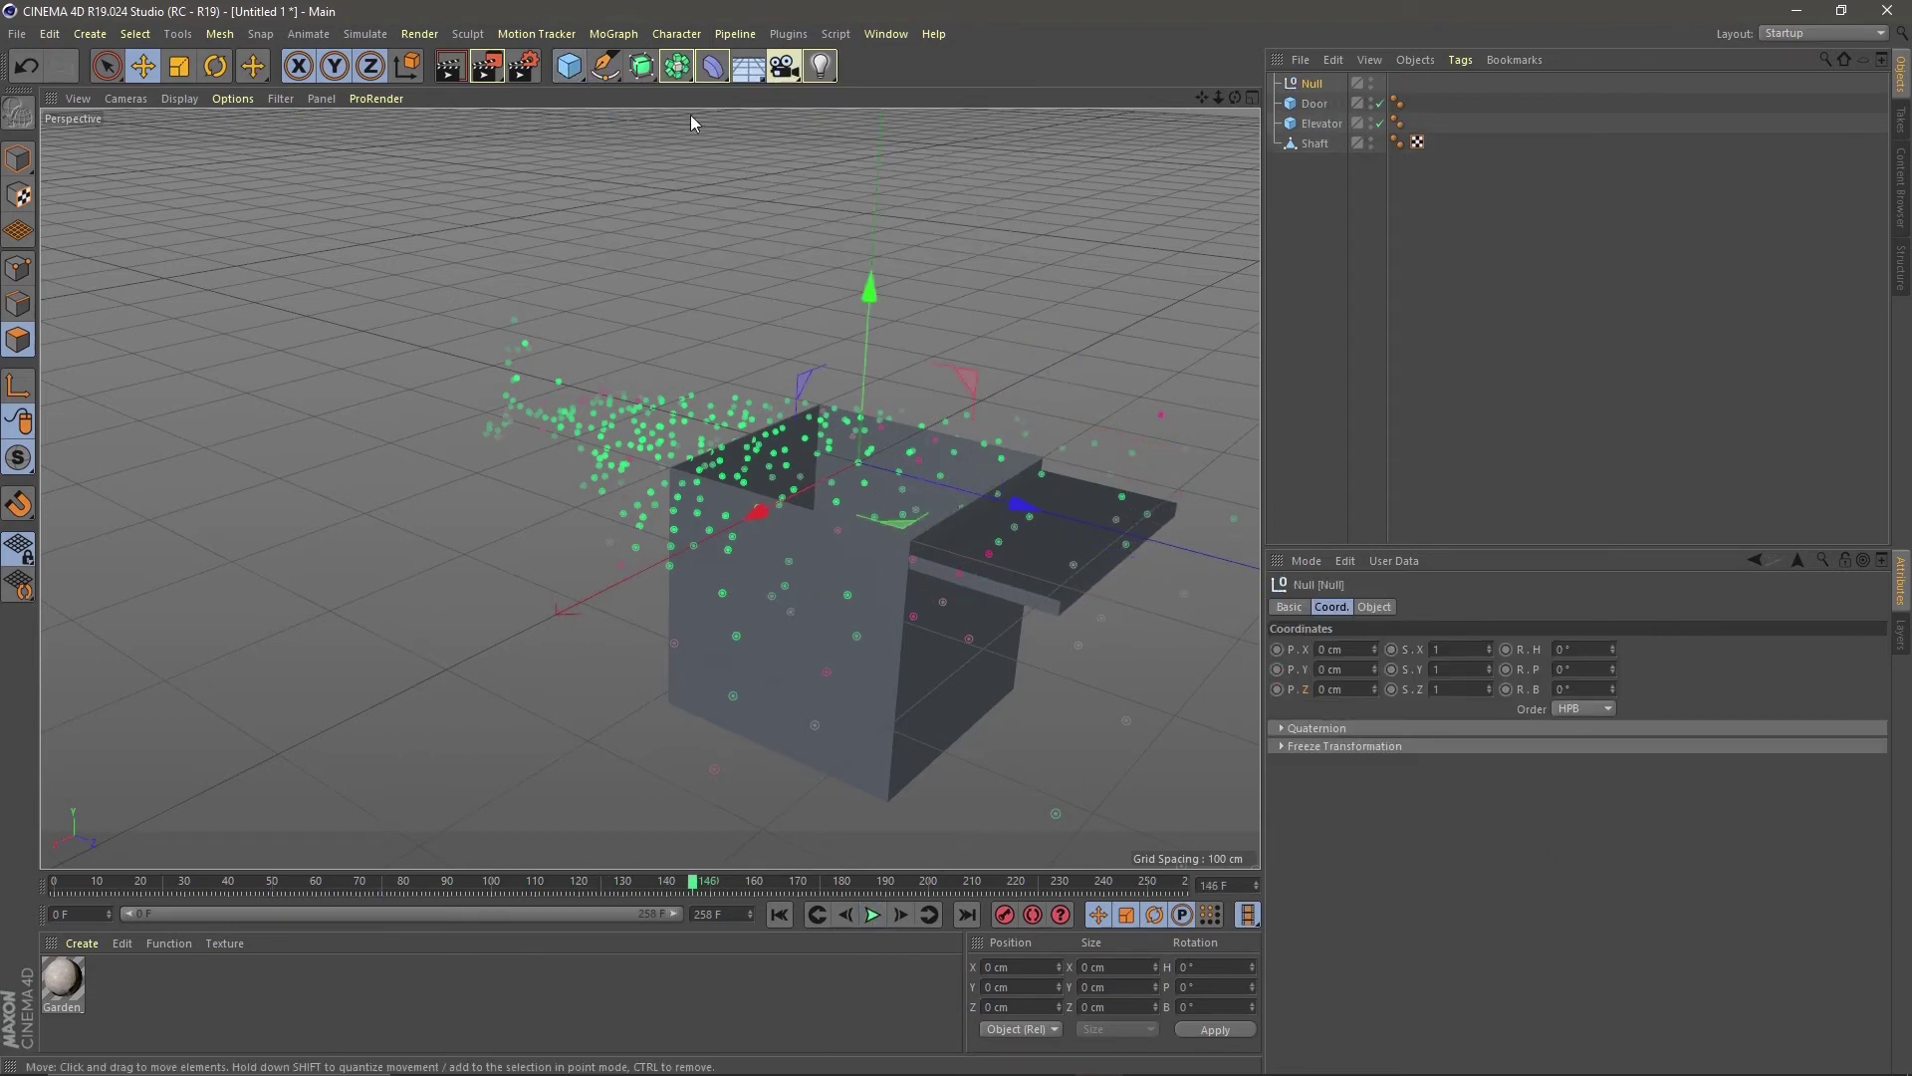
key(ctrl+z)
key(alt+g)
click(1310, 88)
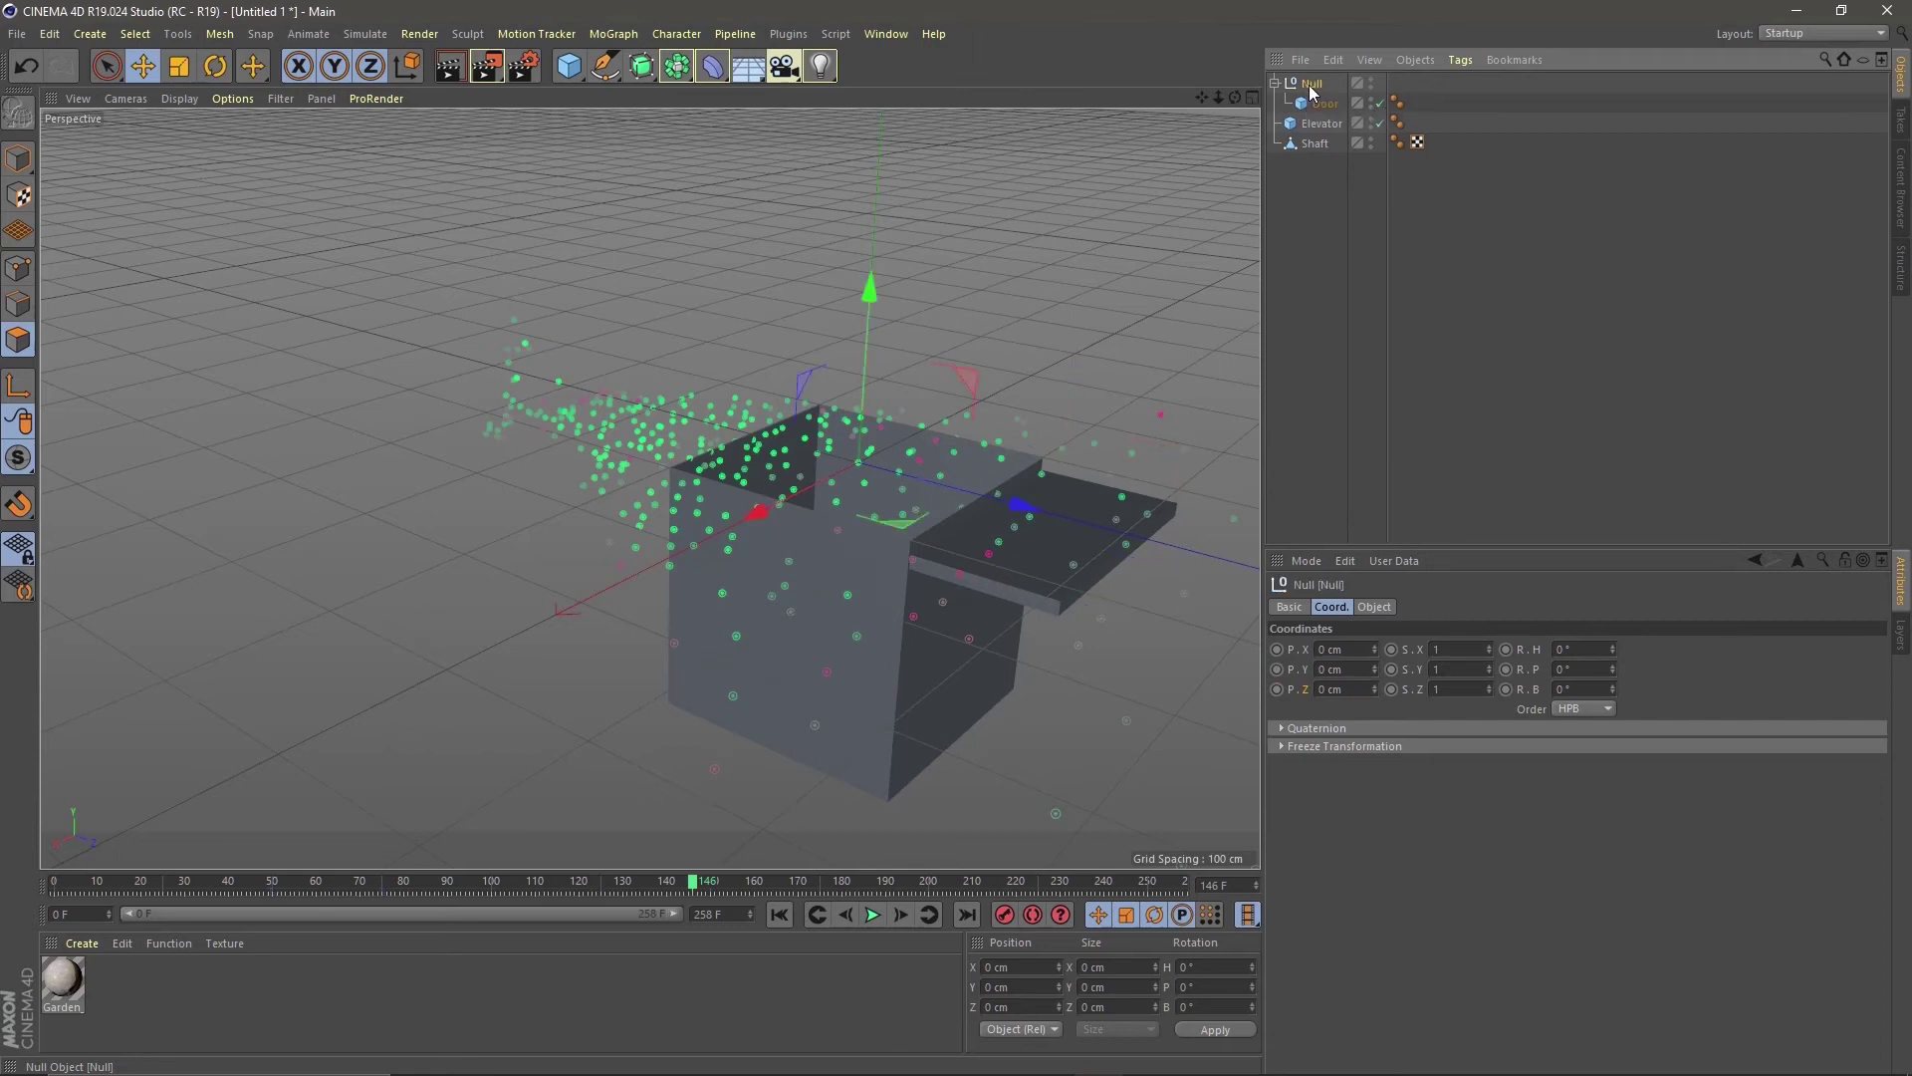
key(ctrl+c)
key(ctrl+v)
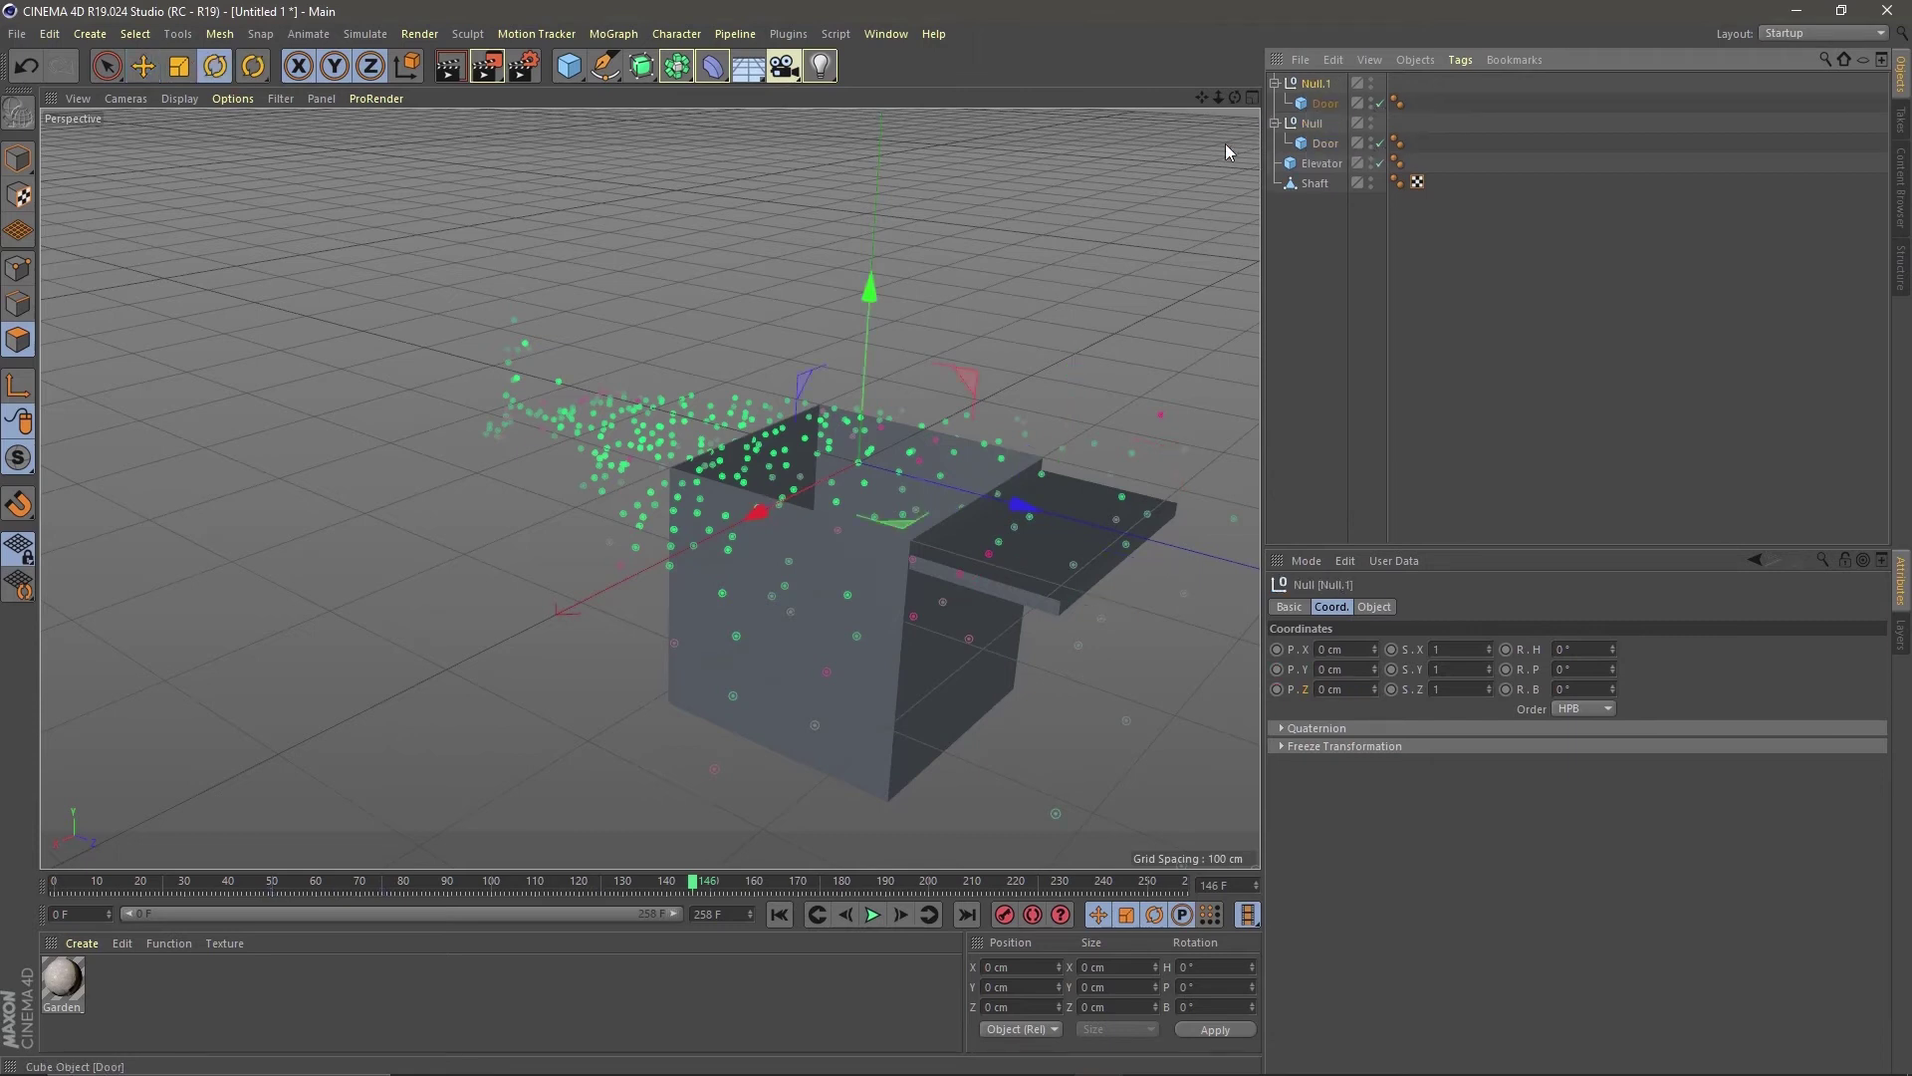
key(r)
drag(887, 505, 674, 249)
Step: Key the Elevator's rise to Y -3 cm at frame 113 and ease it with ±39.98 F tangents
click(757, 697)
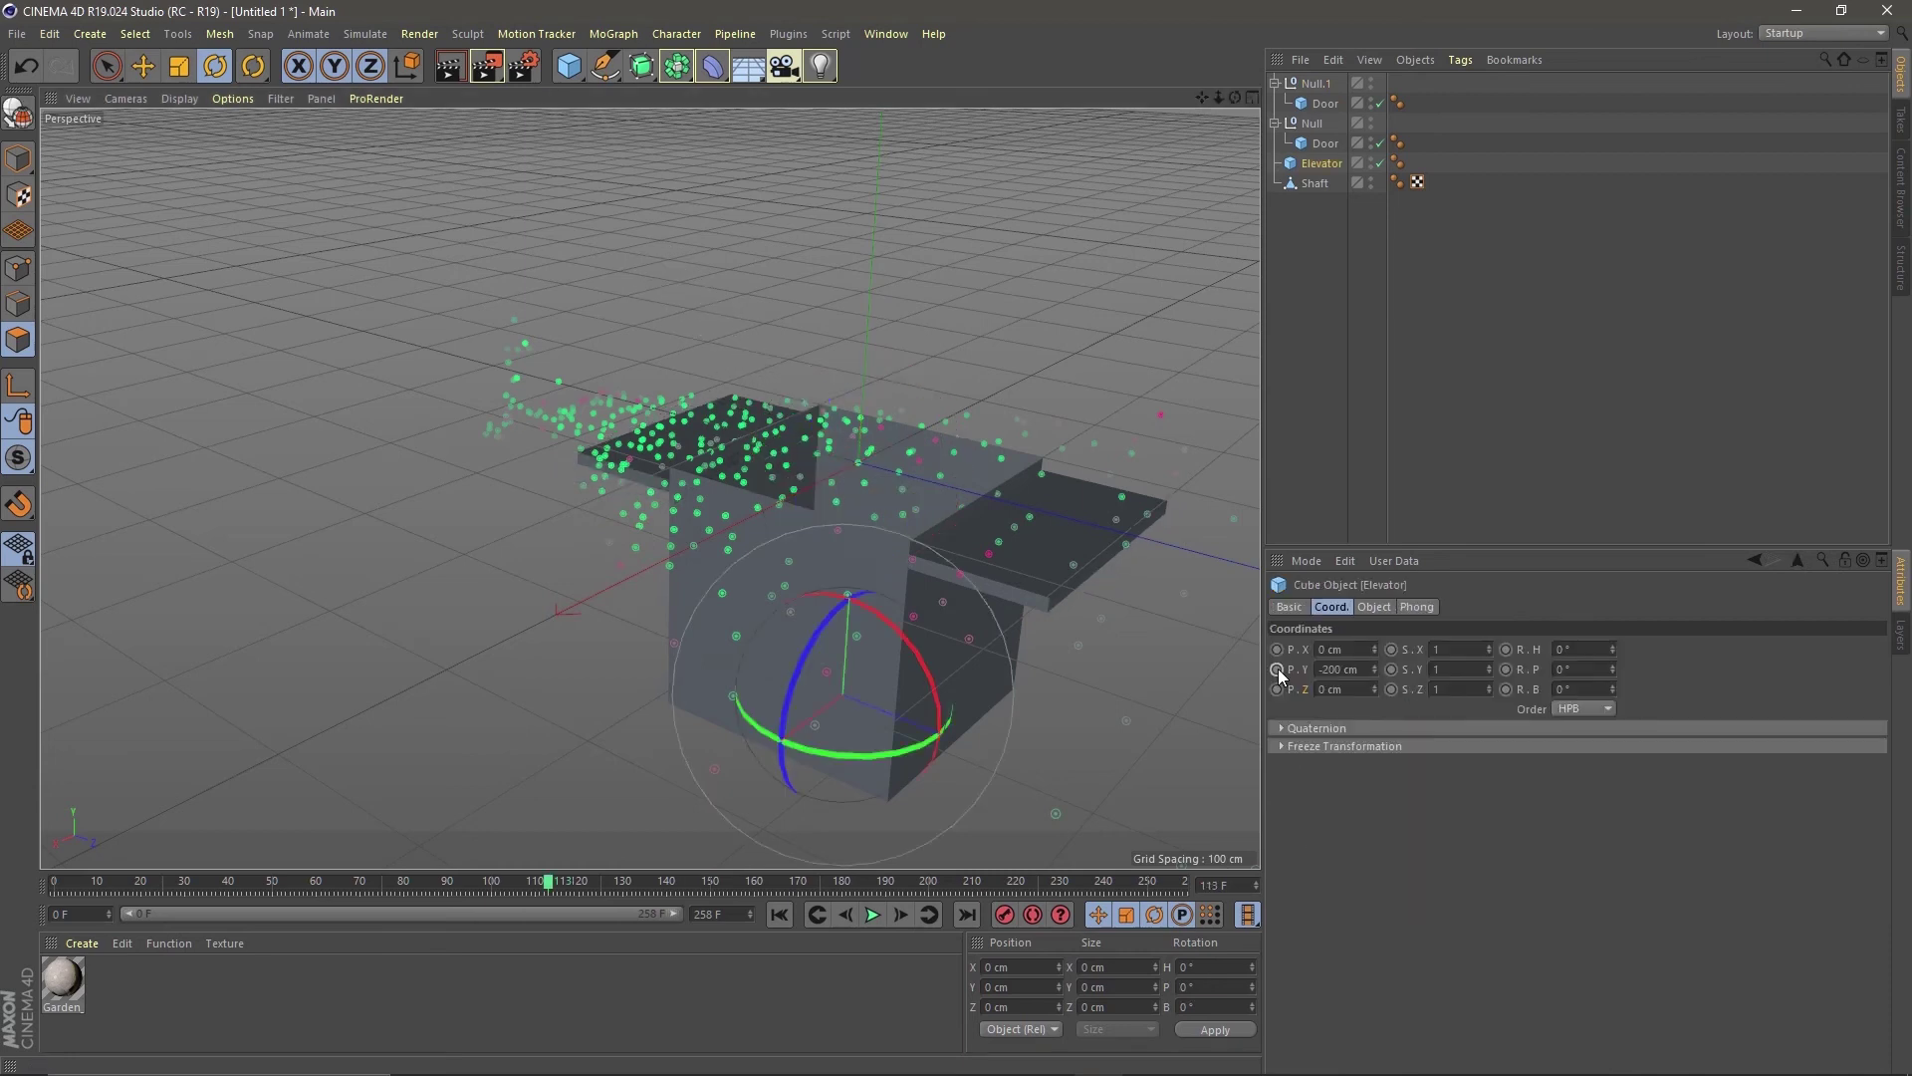
drag(692, 883, 649, 887)
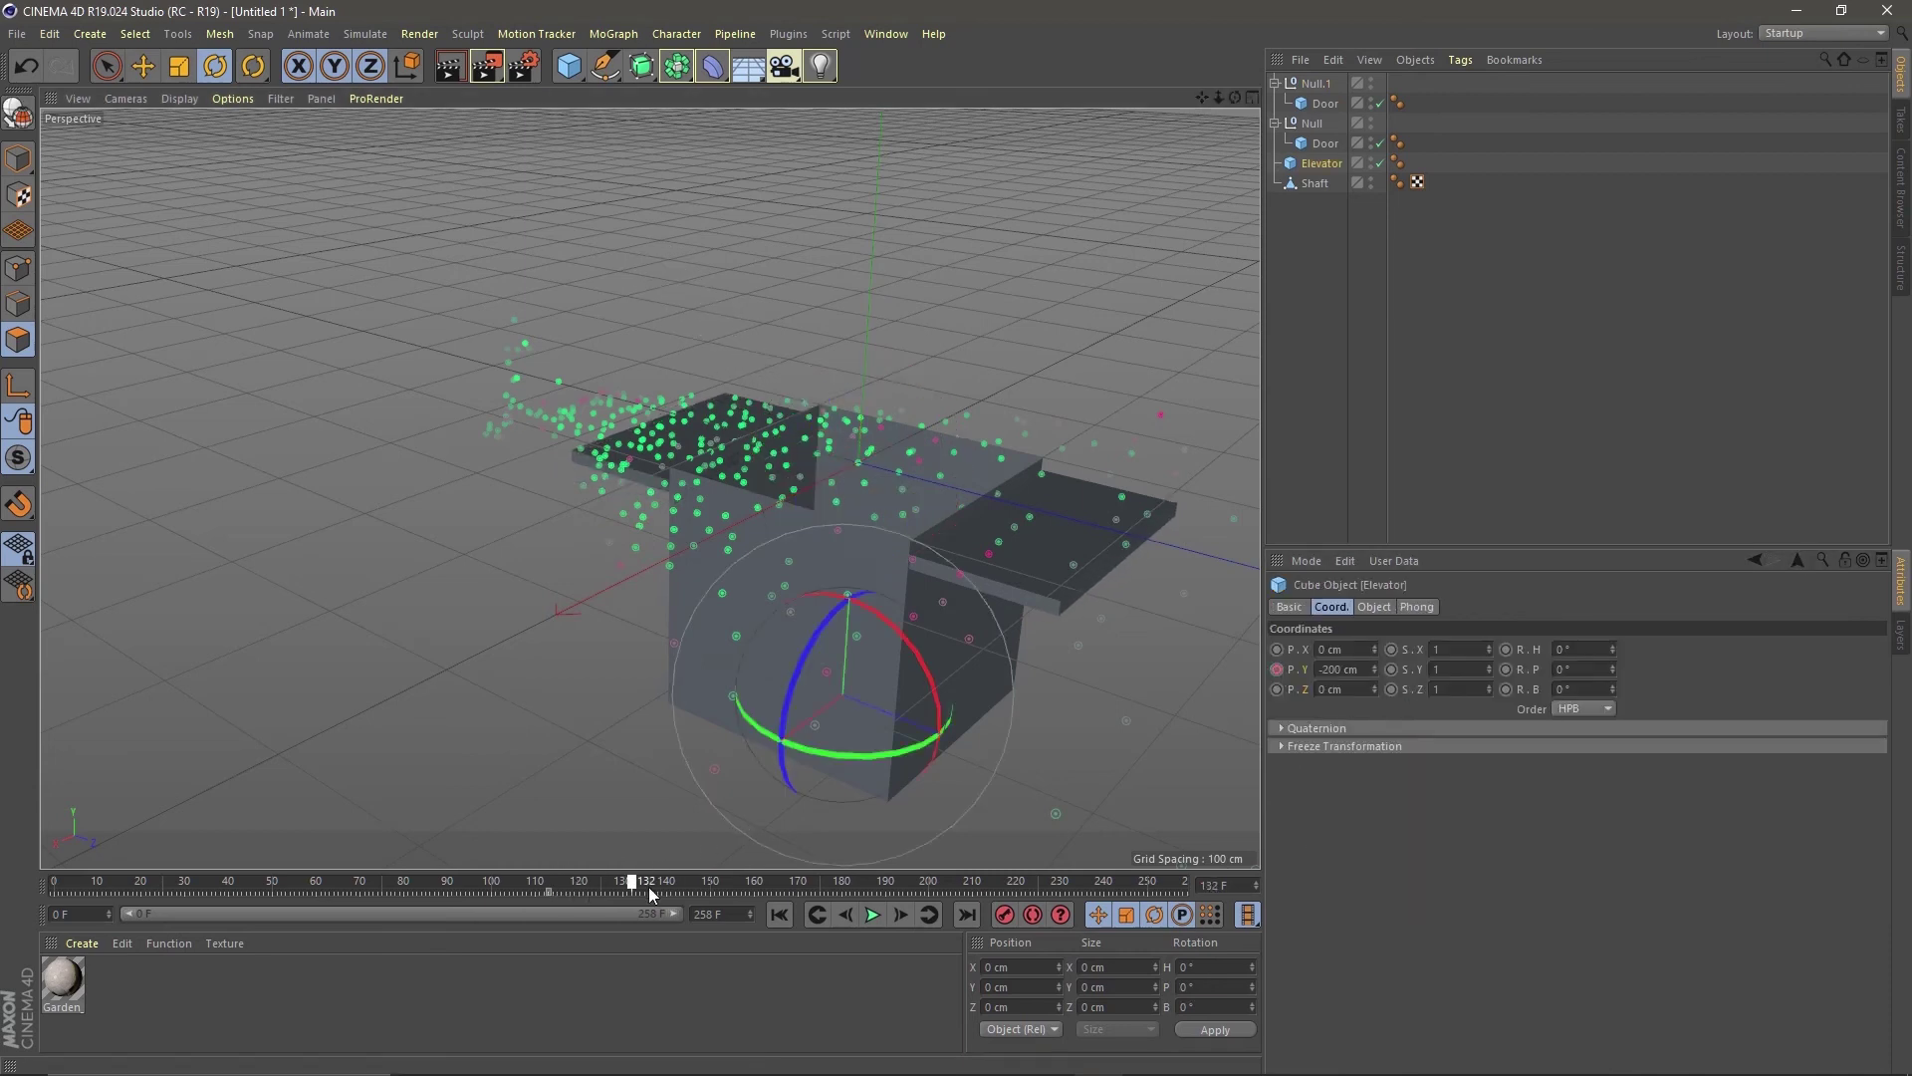
scroll(1186, 695, up, 5)
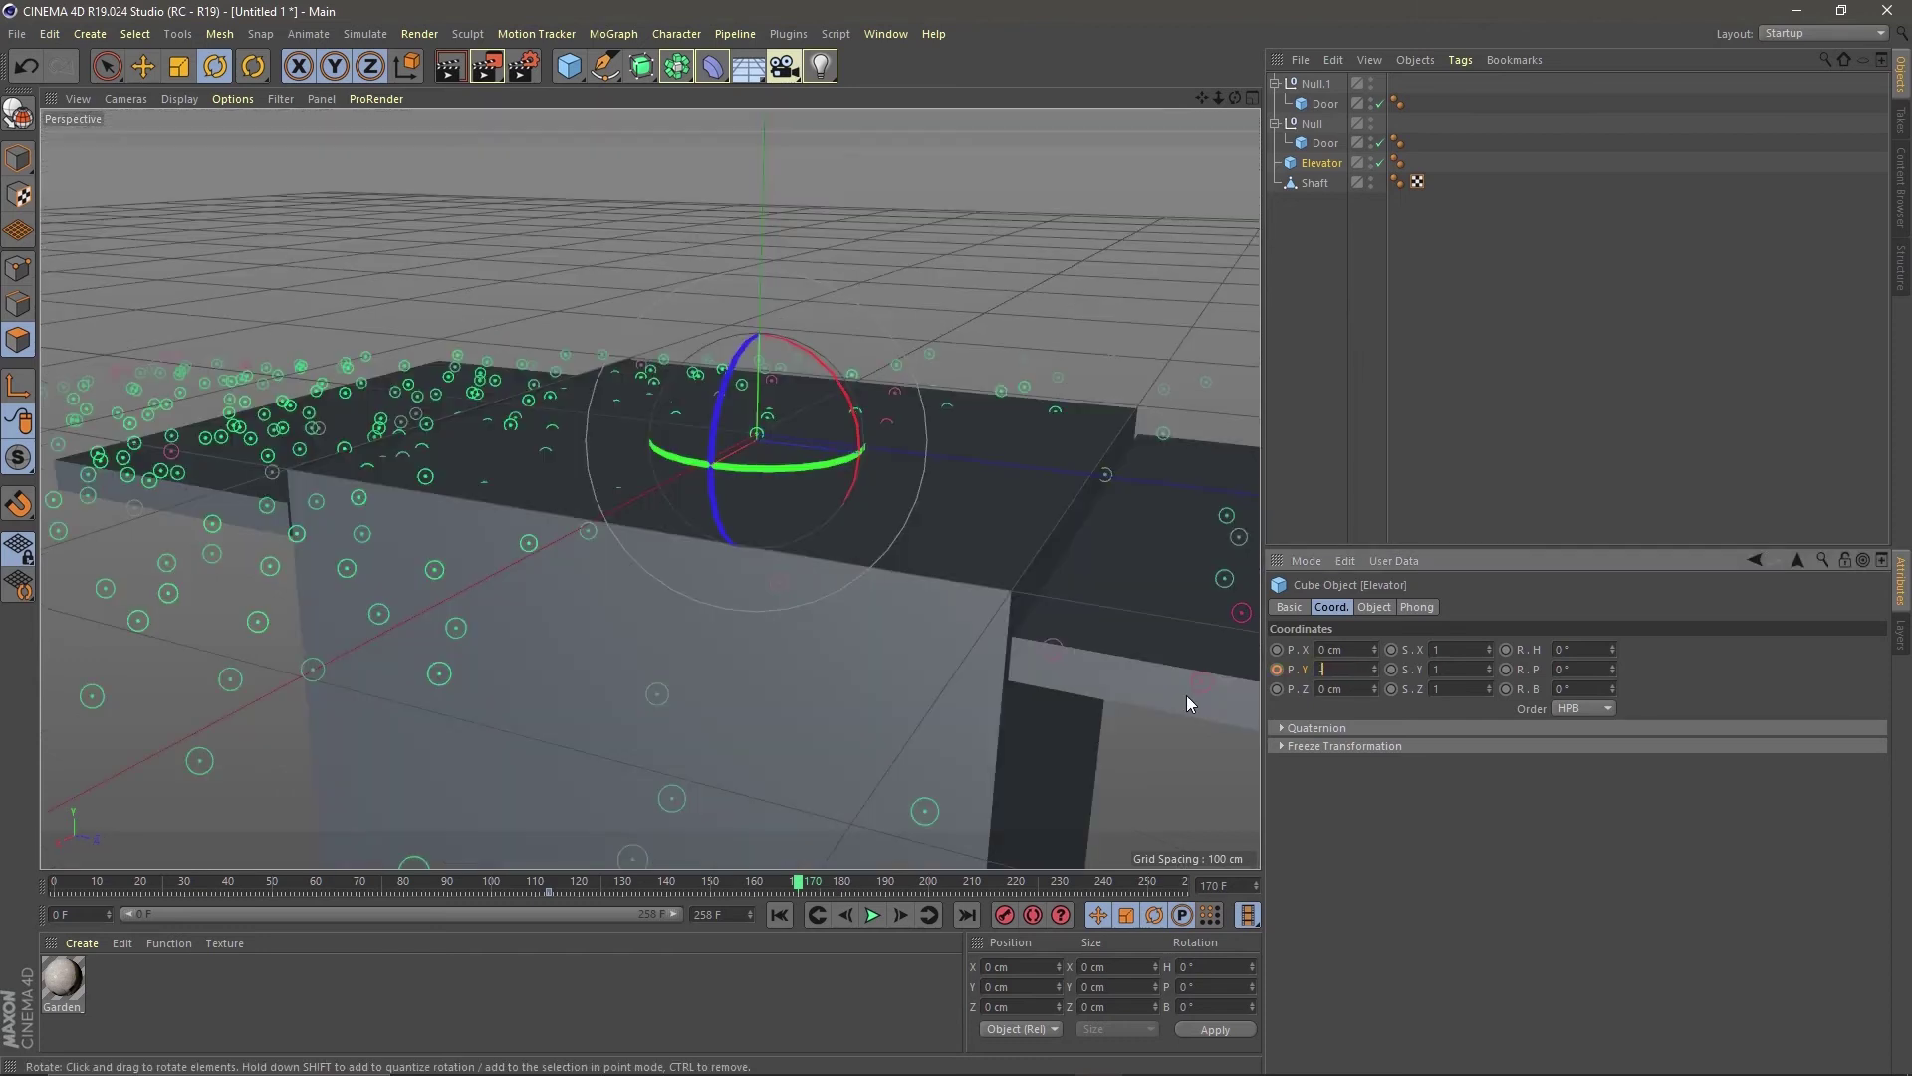
click(1277, 669)
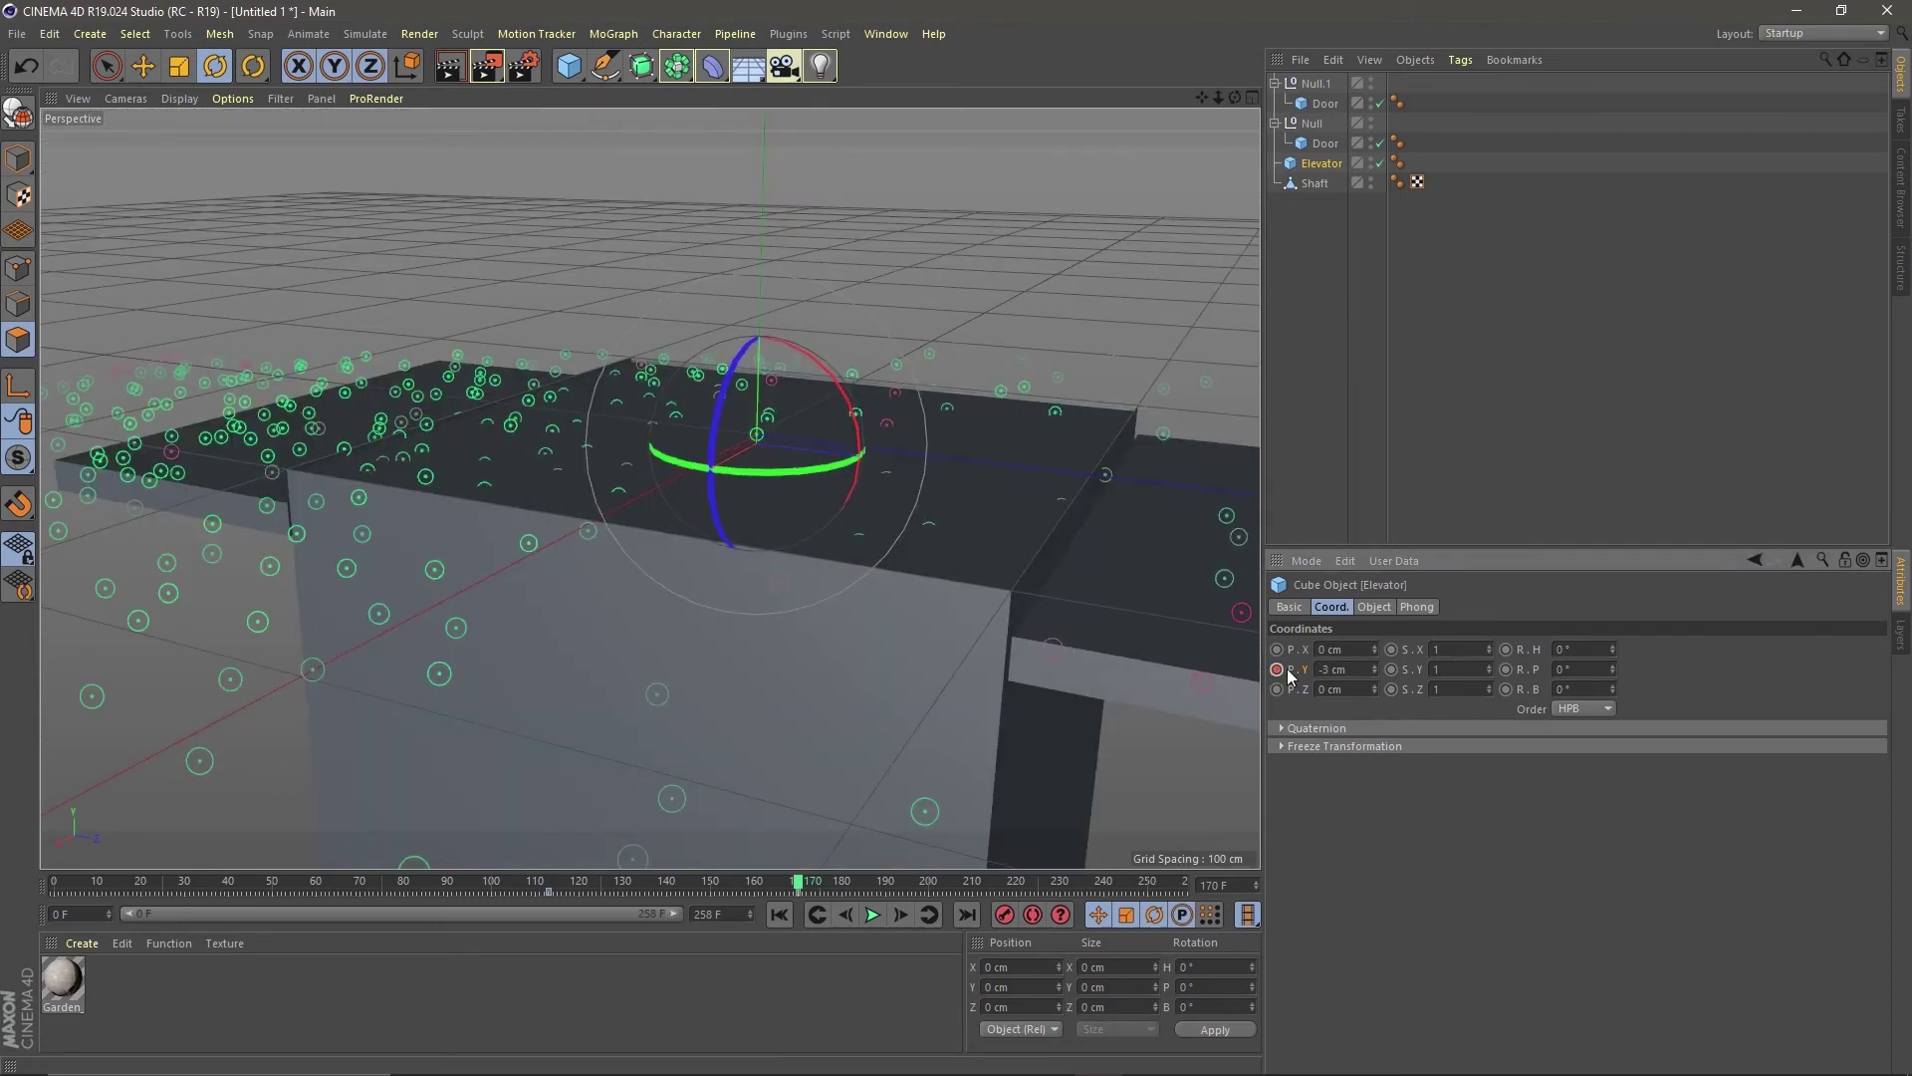
key(shift+alt+F3)
drag(913, 433, 826, 431)
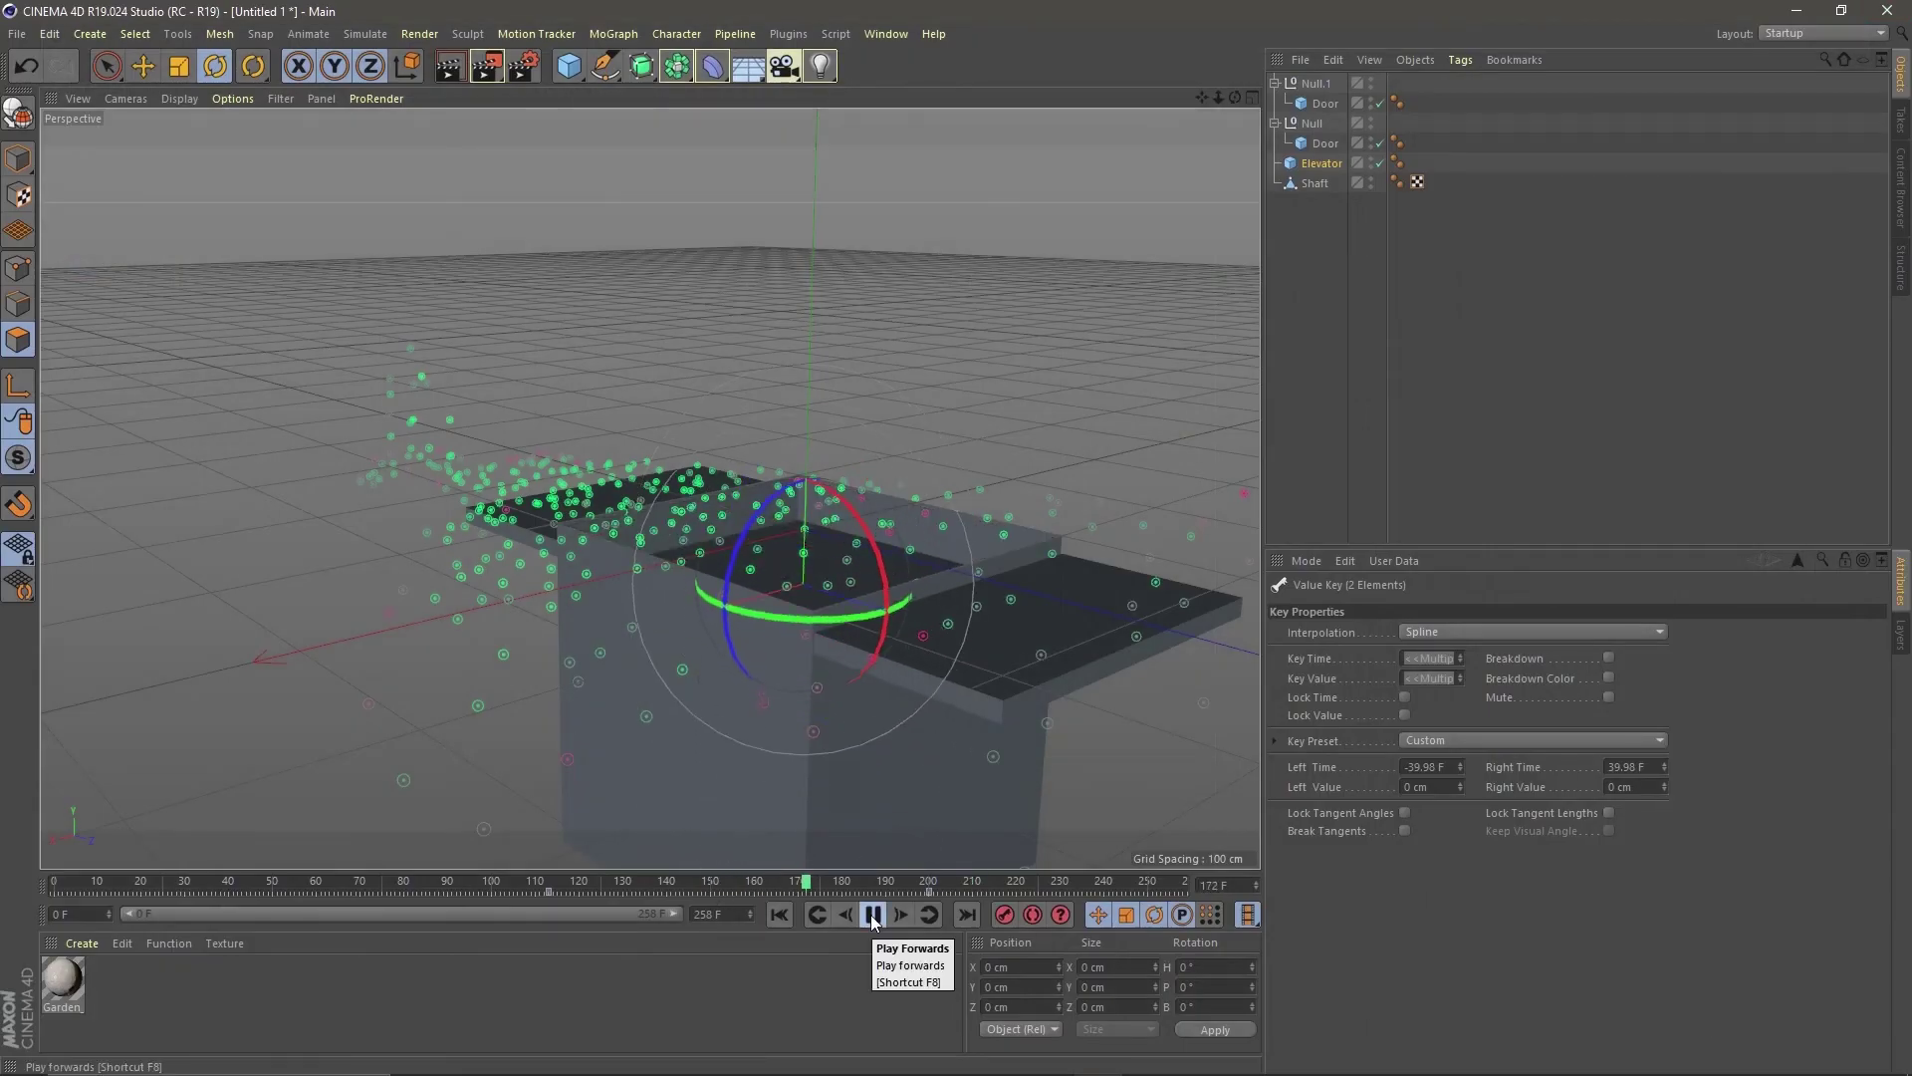
click(872, 915)
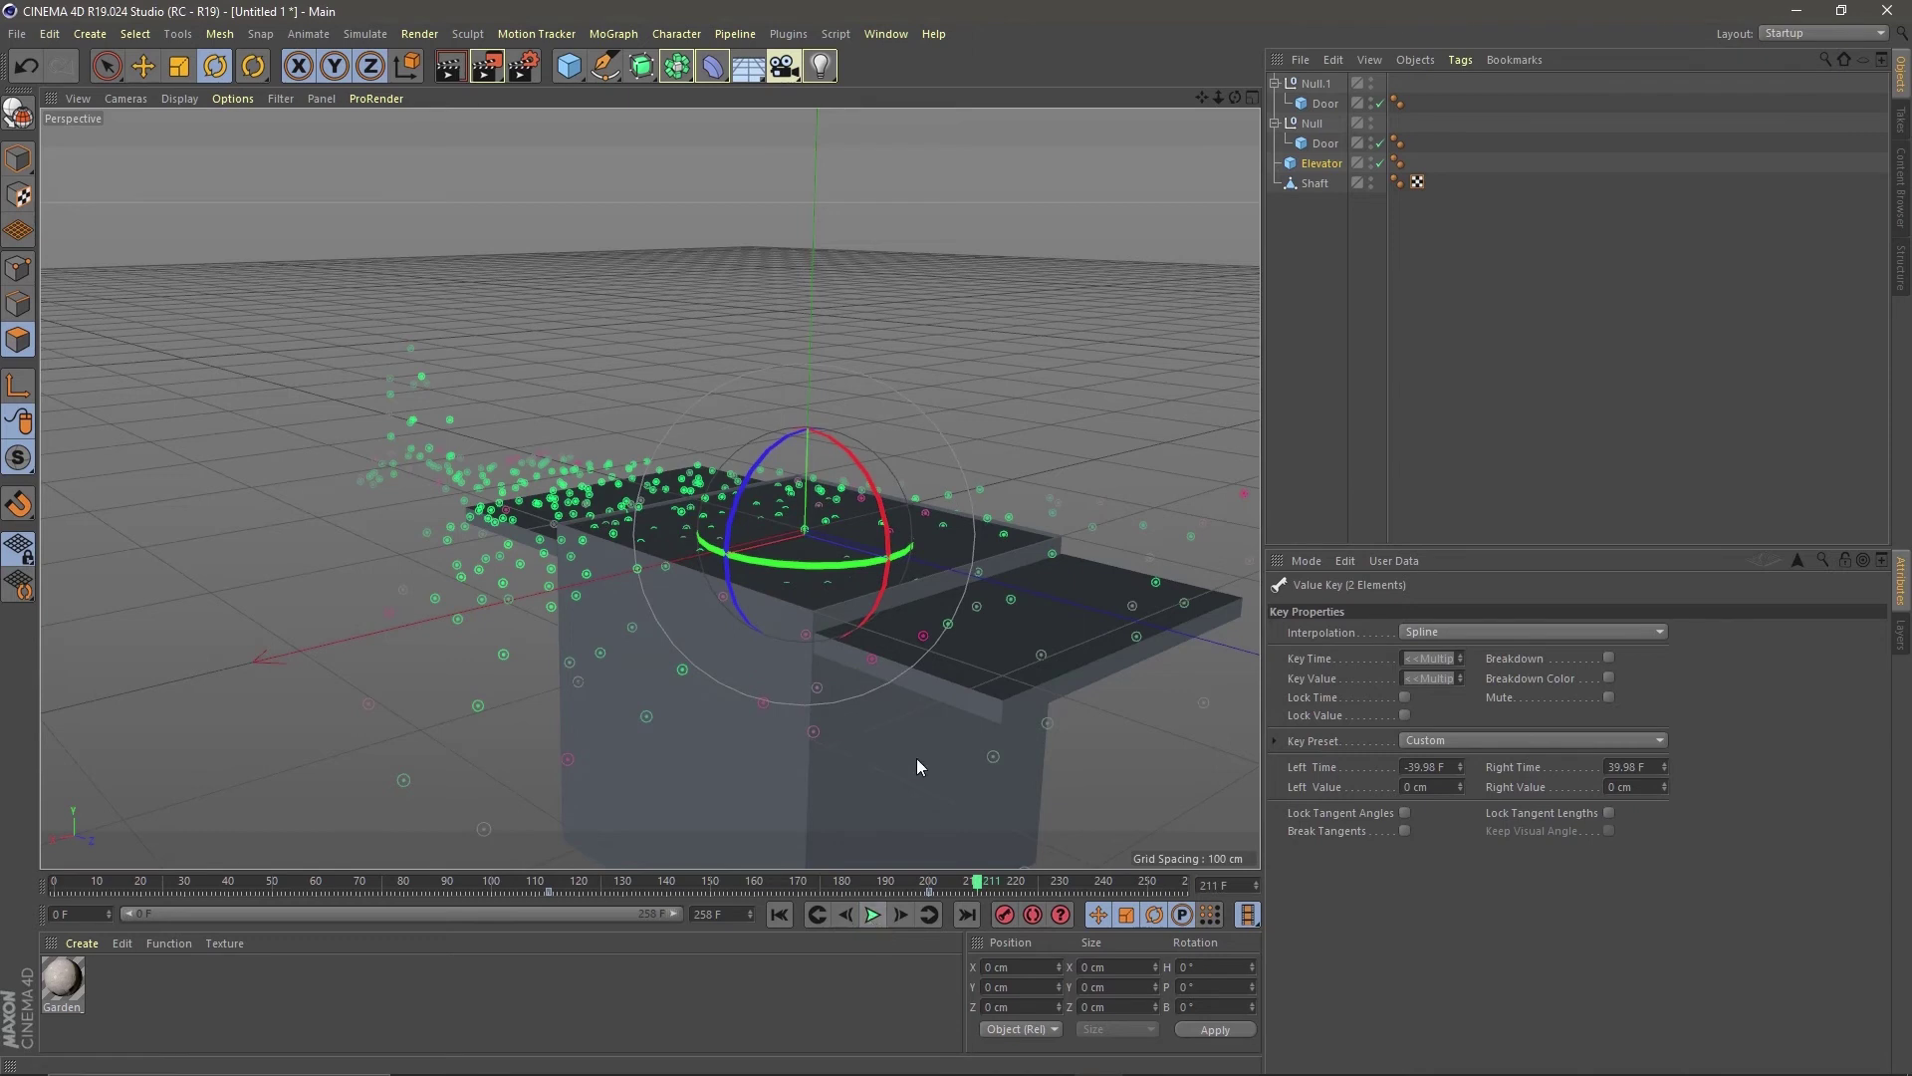
alt+drag(767, 523, 735, 552)
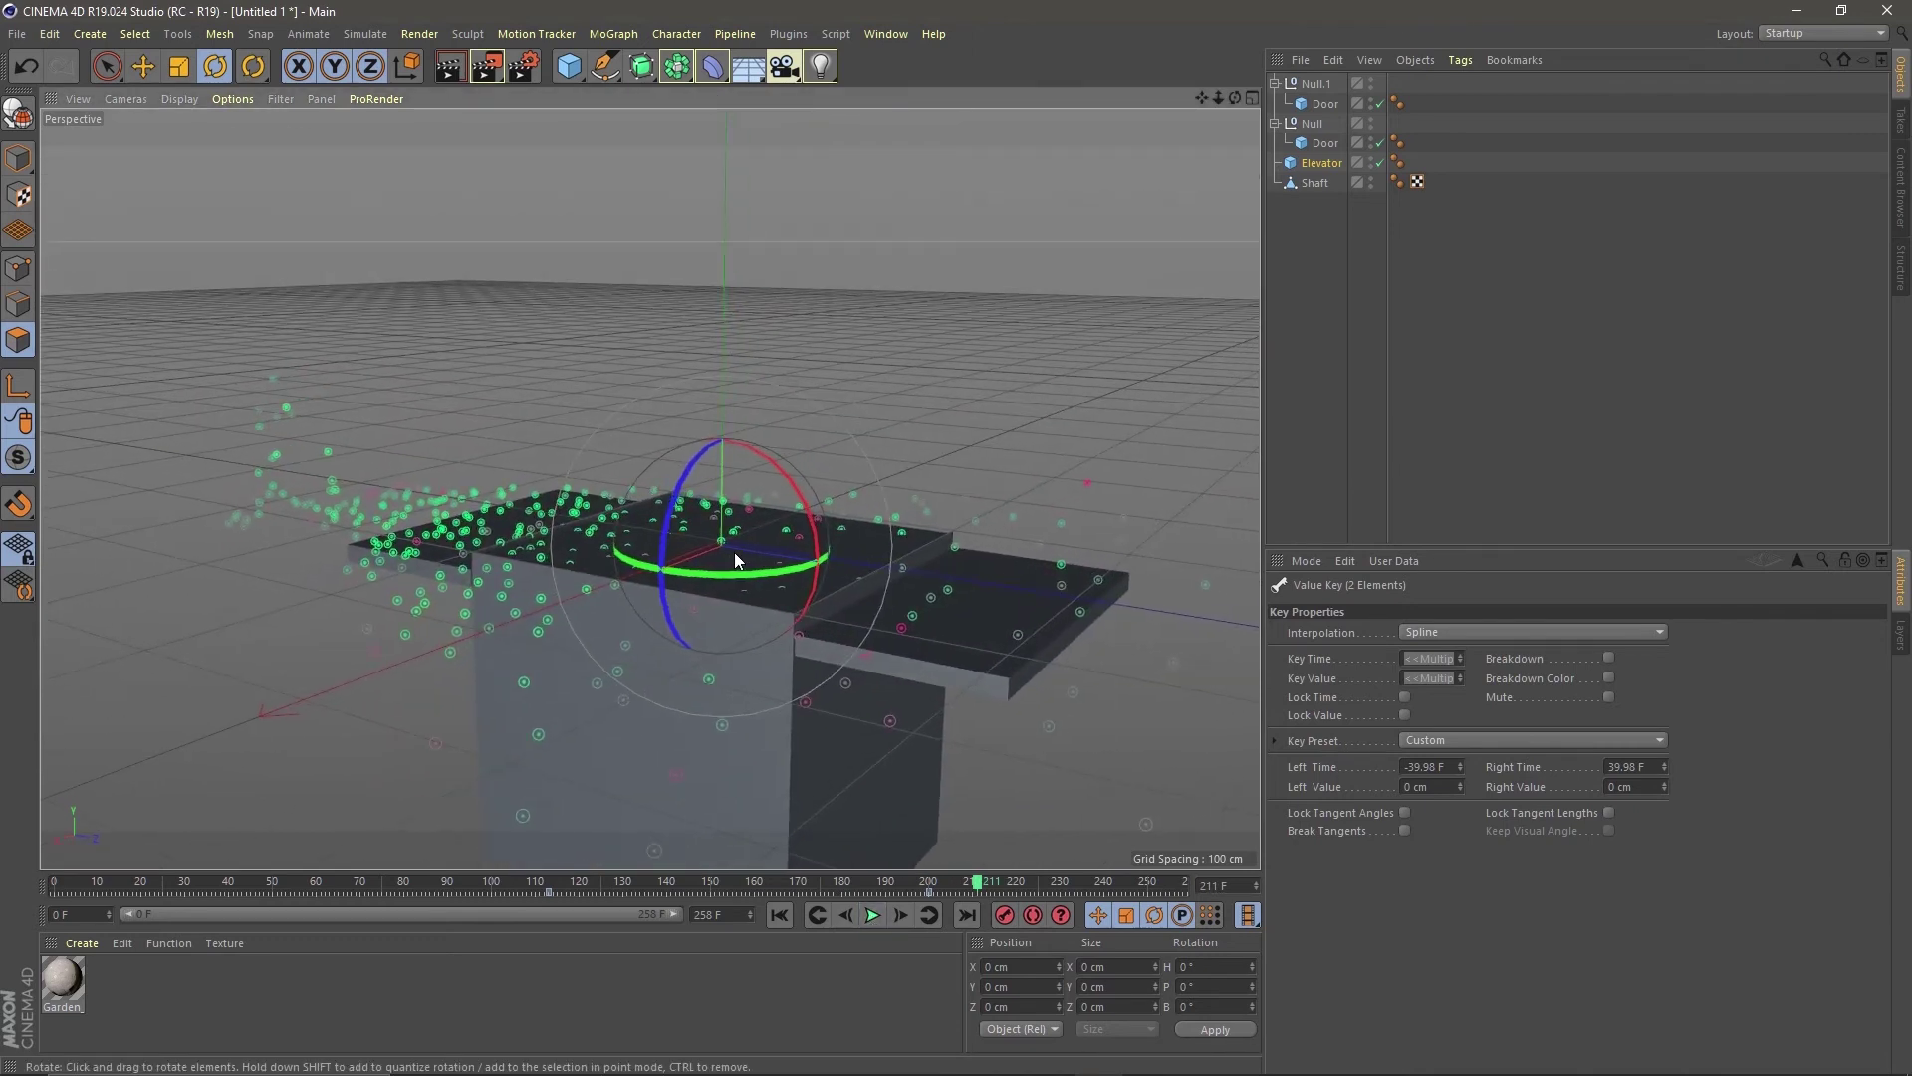
Step: Add a Cube, a Plane and a Boole, nesting the plane and cube under the Boole
drag(572, 74, 721, 90)
click(576, 71)
click(754, 129)
click(1048, 94)
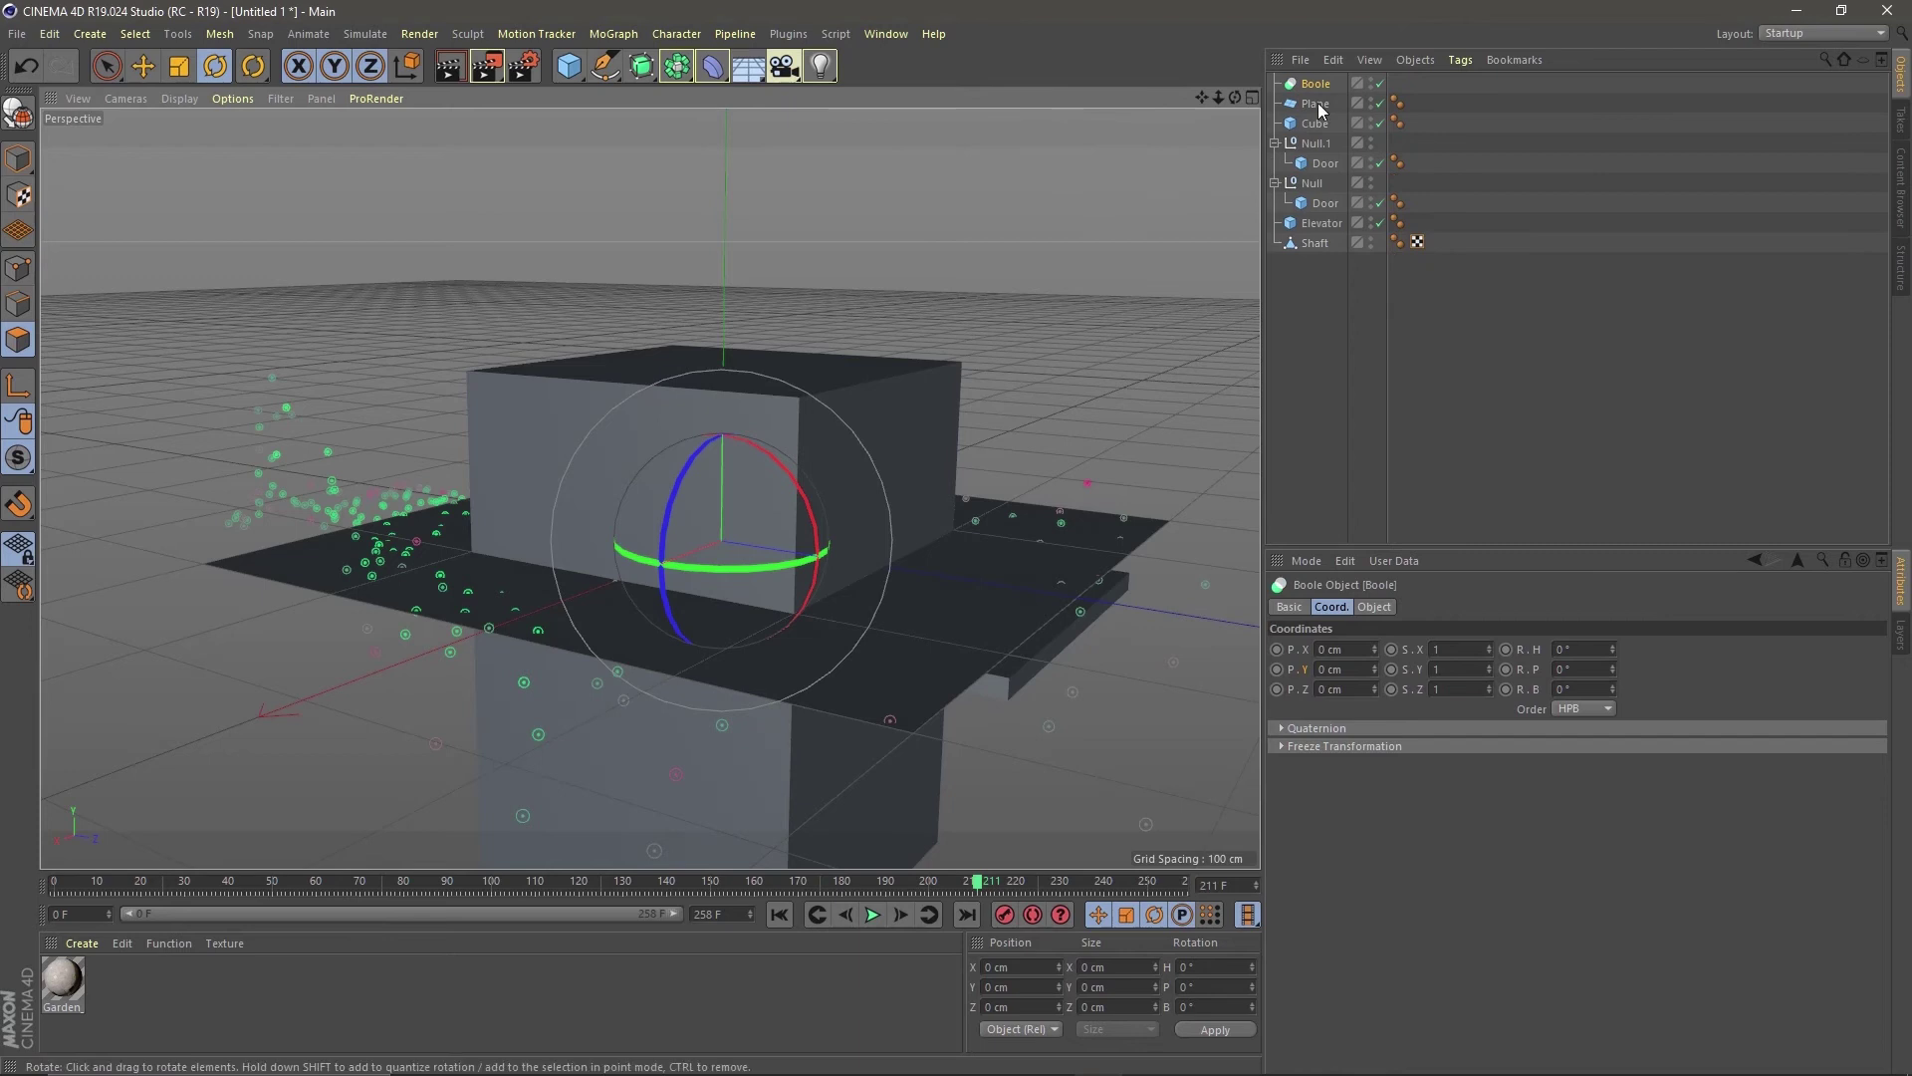
ctrl+click(1317, 123)
drag(1317, 123, 1324, 91)
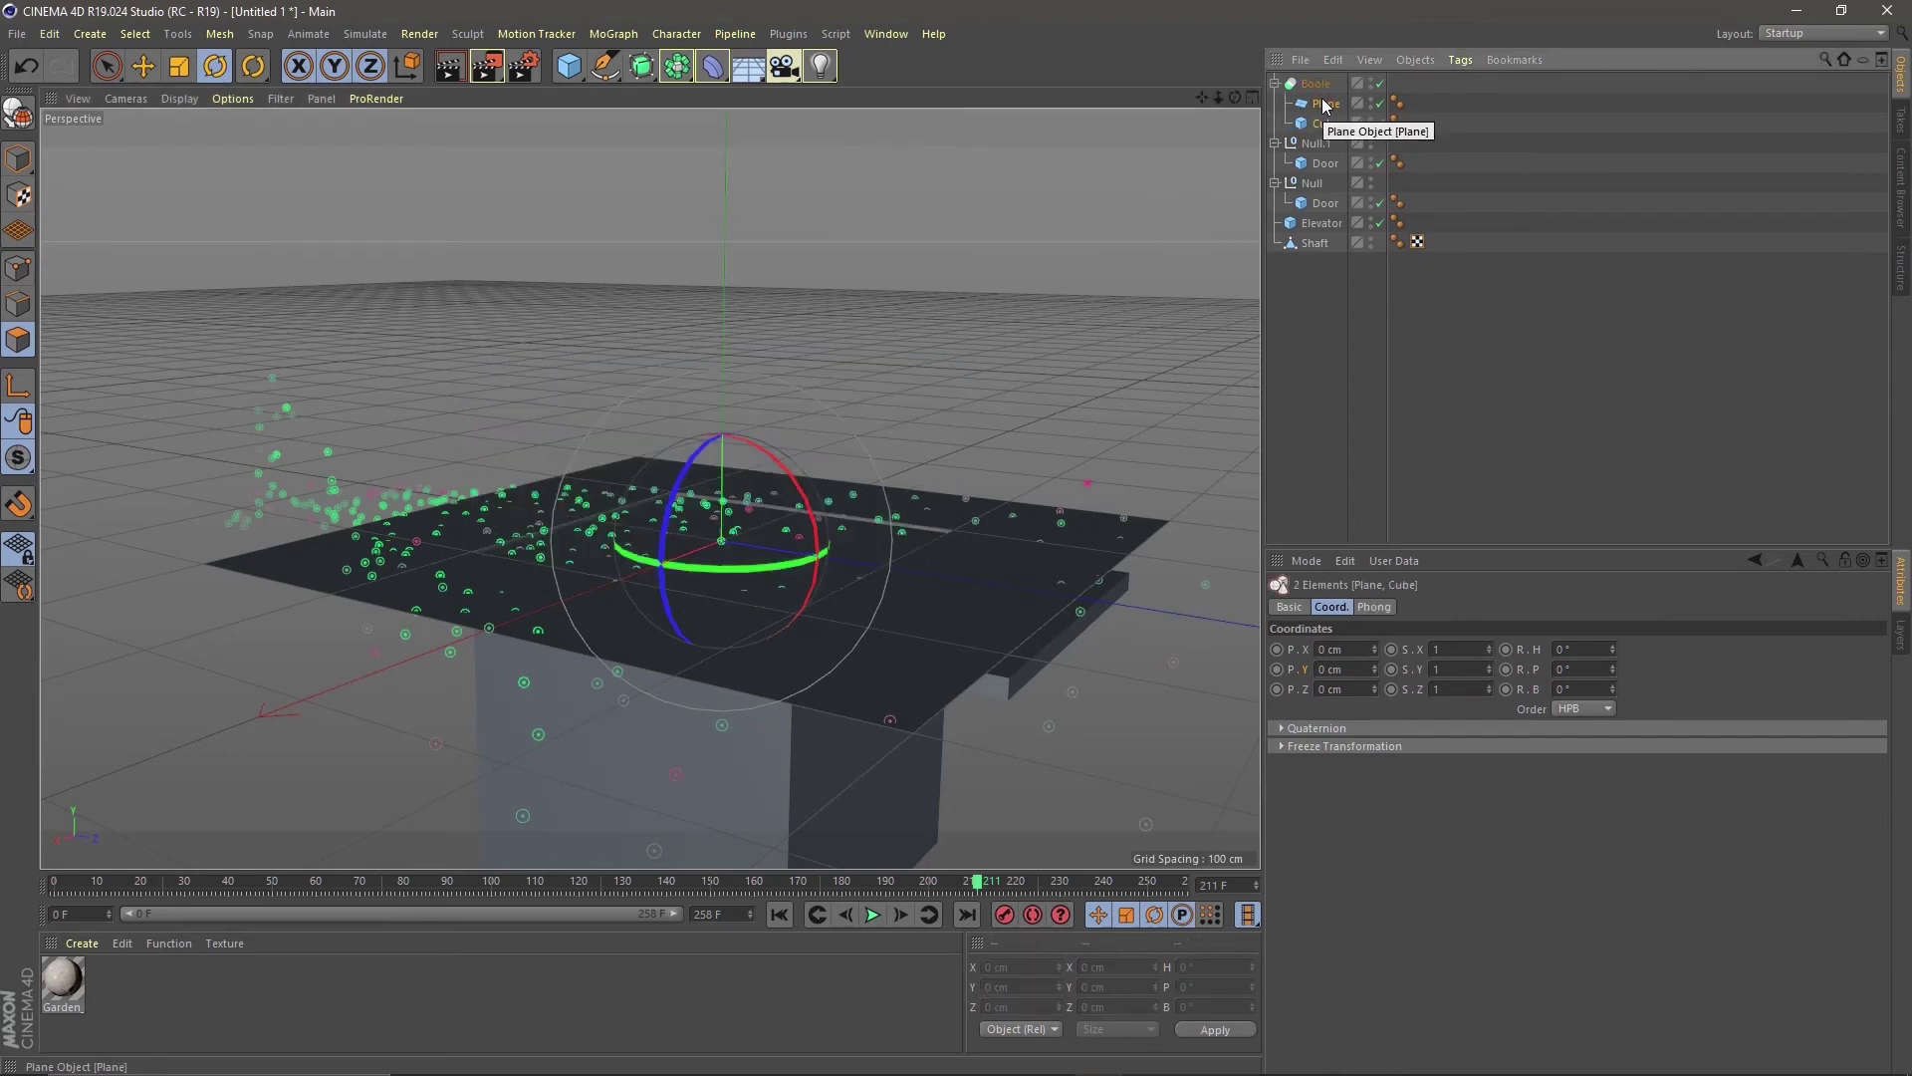
Step: Set the Plane's width and height to 1000 cm
click(1325, 104)
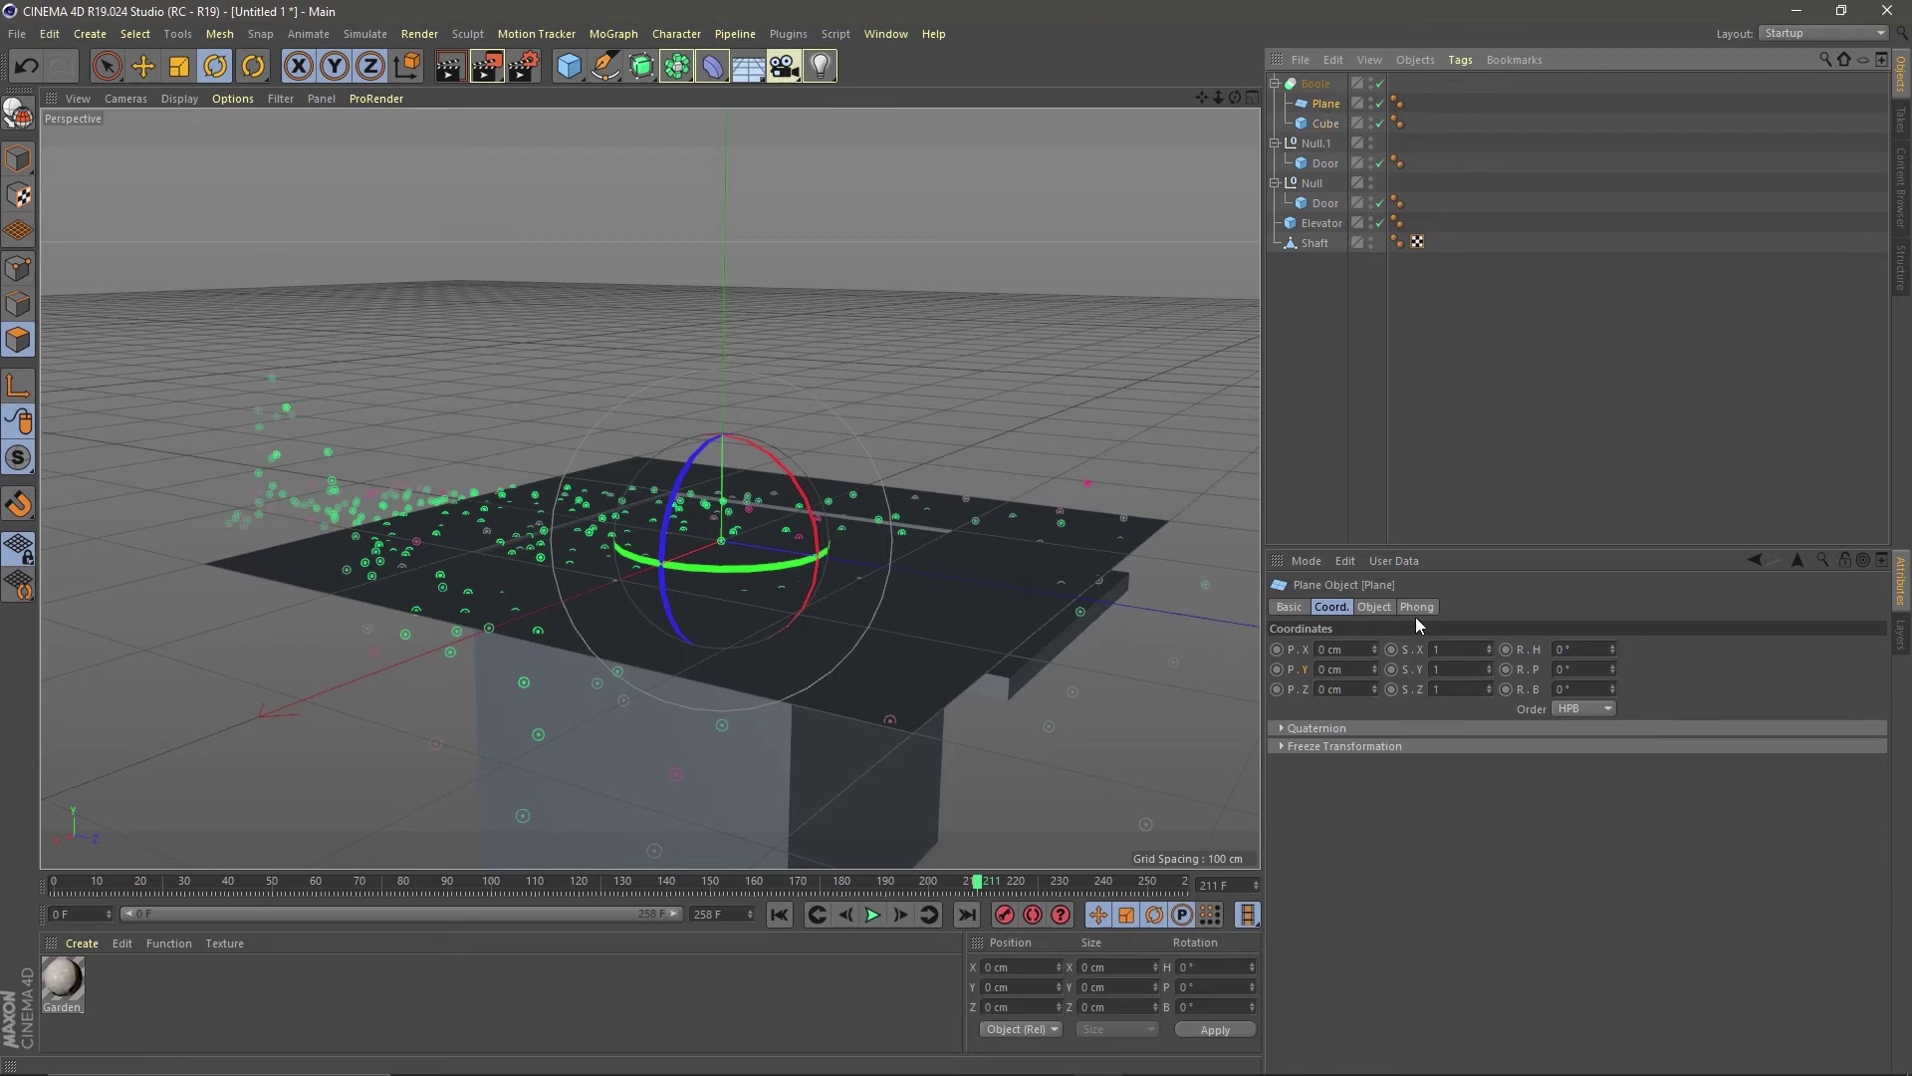
click(1376, 606)
click(1434, 648)
text(1000)
key(Tab)
text(1000)
key(Return)
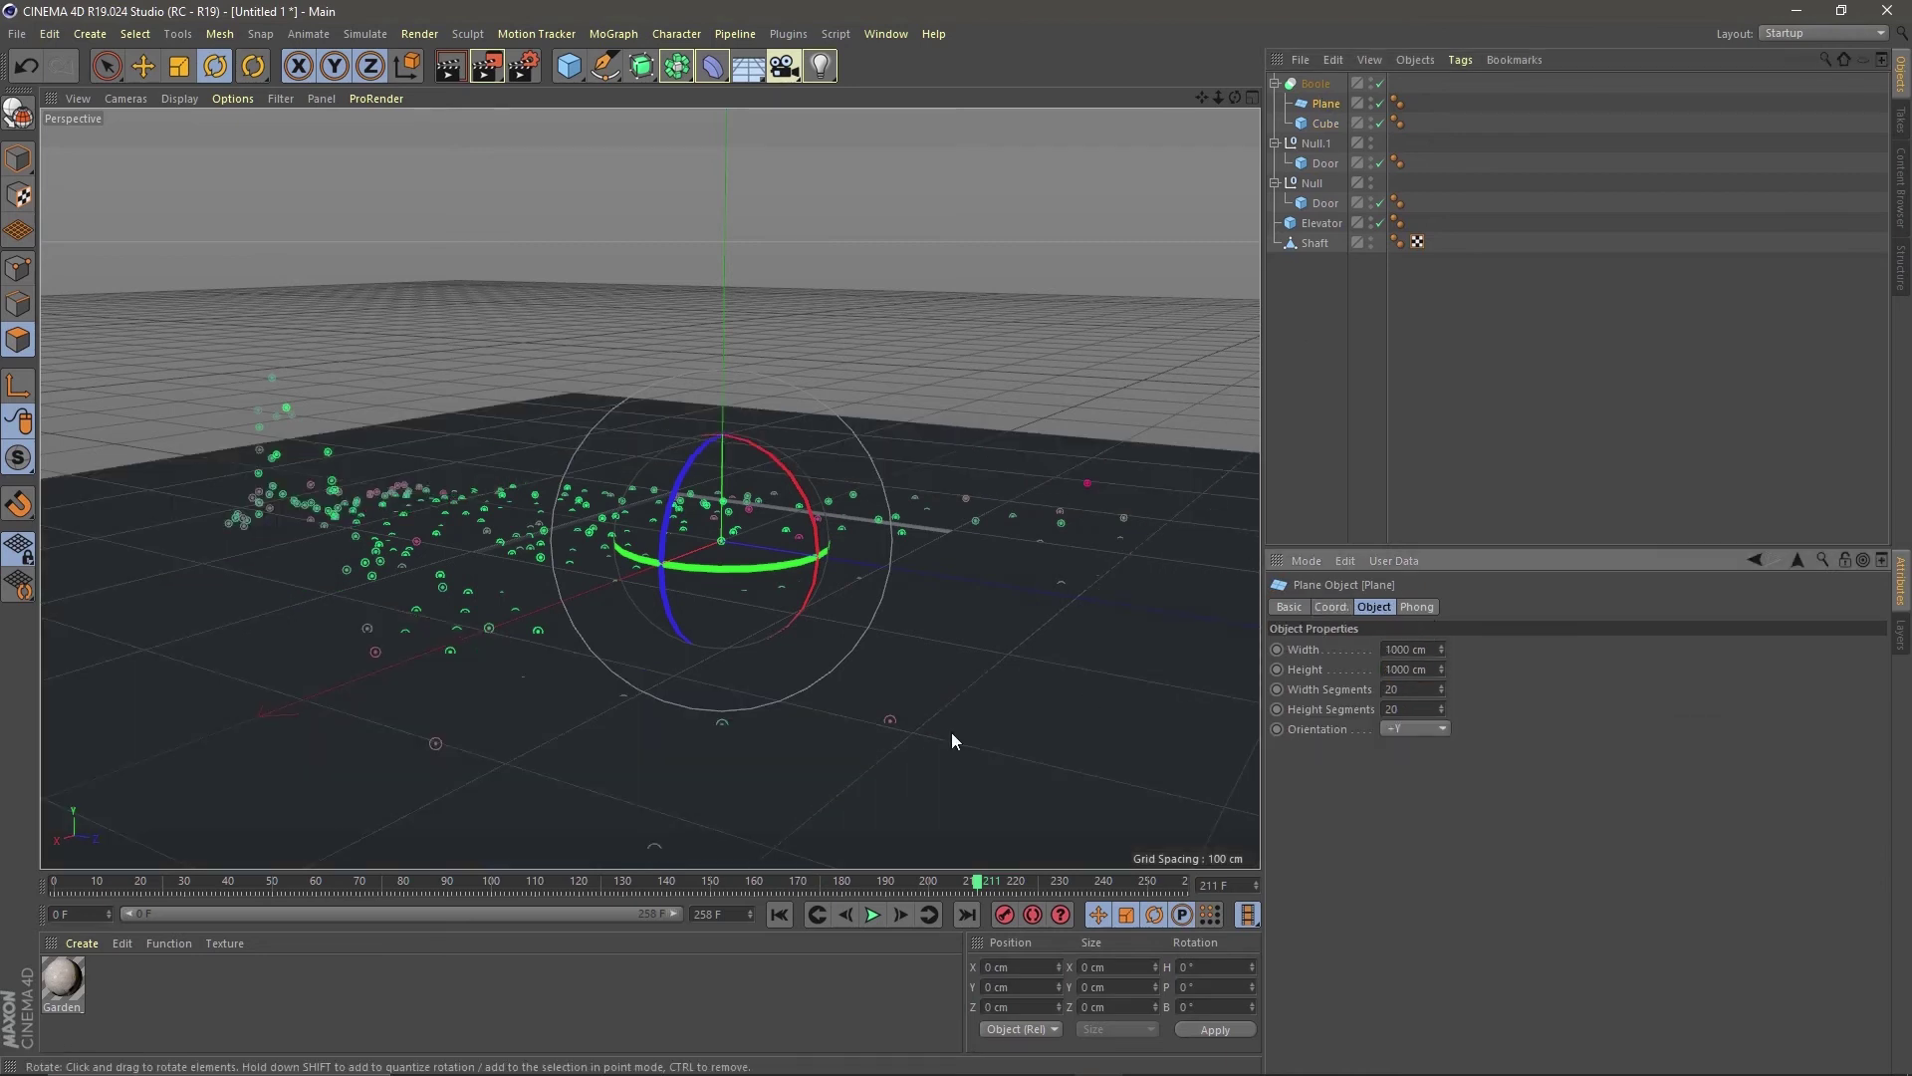
Step: Apply a new Shadow Catcher material to the Plane and test-render at frame 108
drag(975, 886, 526, 884)
click(82, 943)
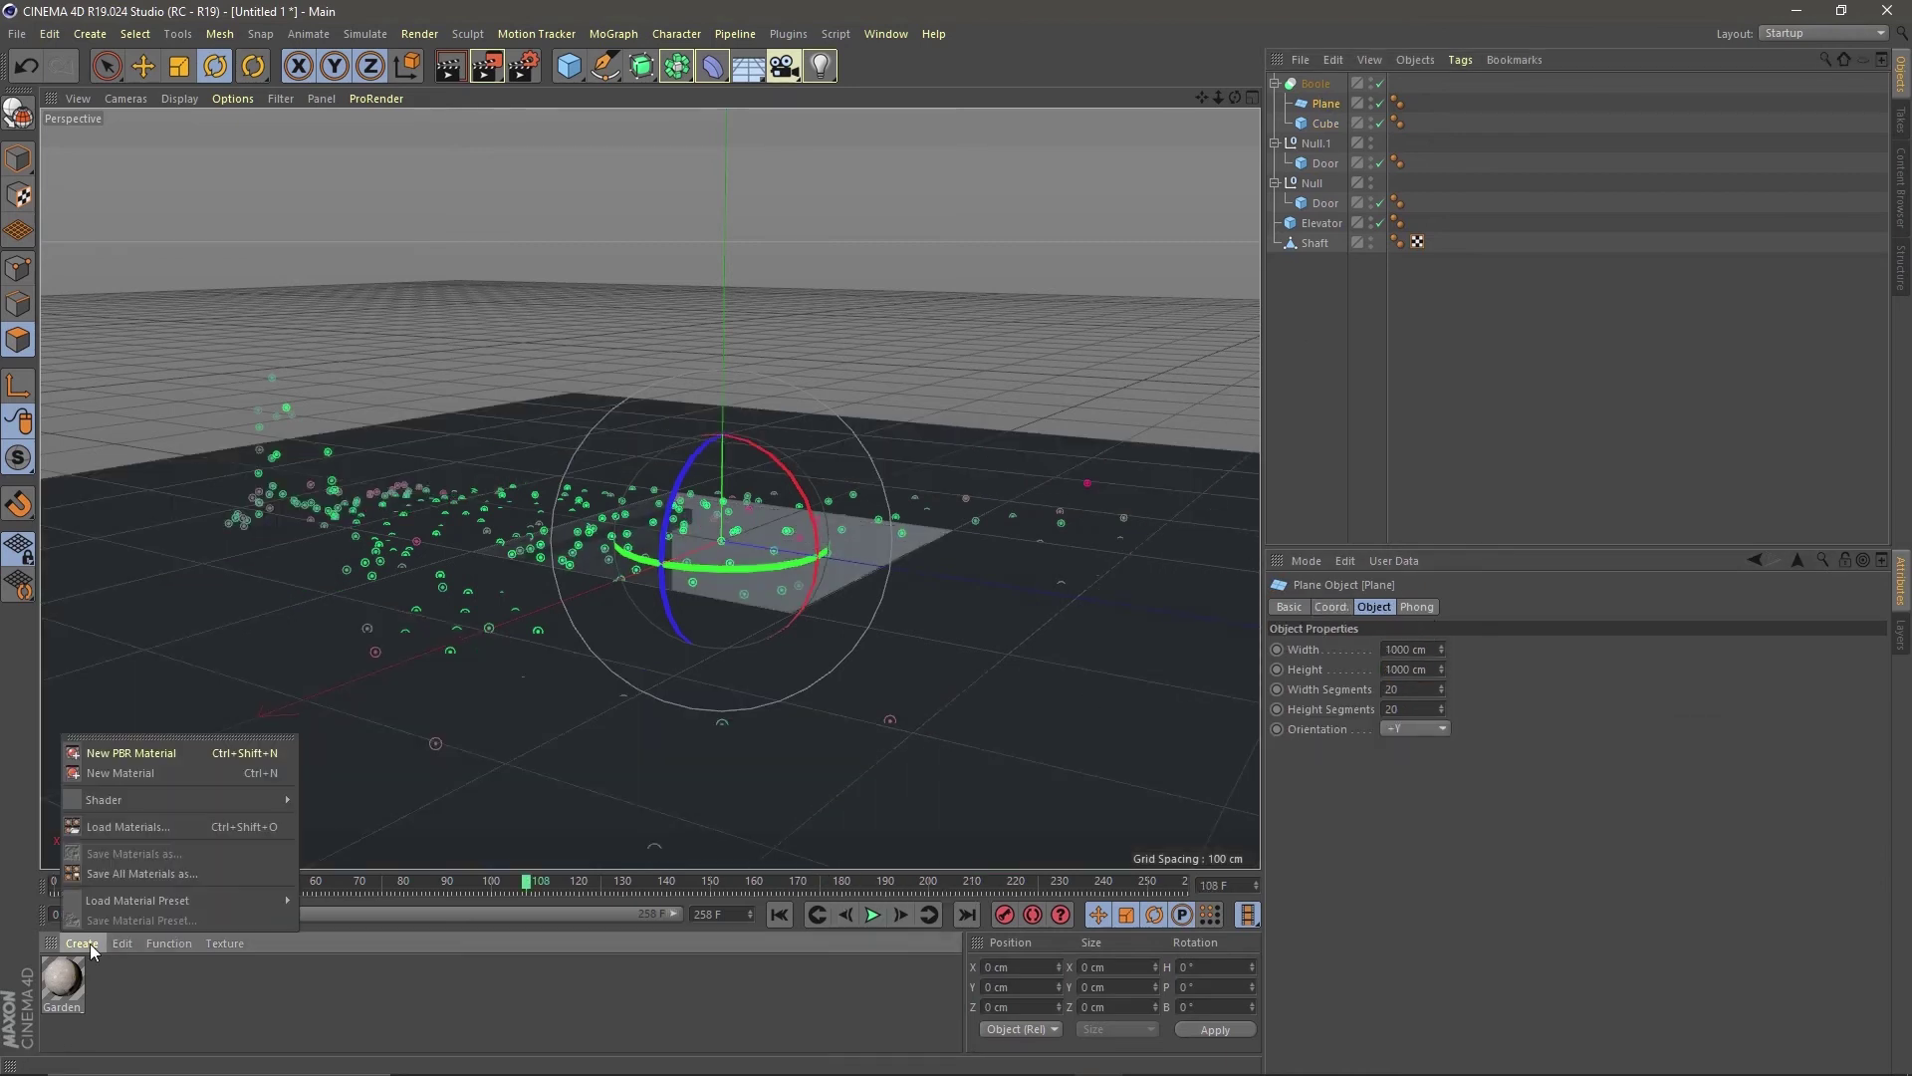
mouse_move(241, 803)
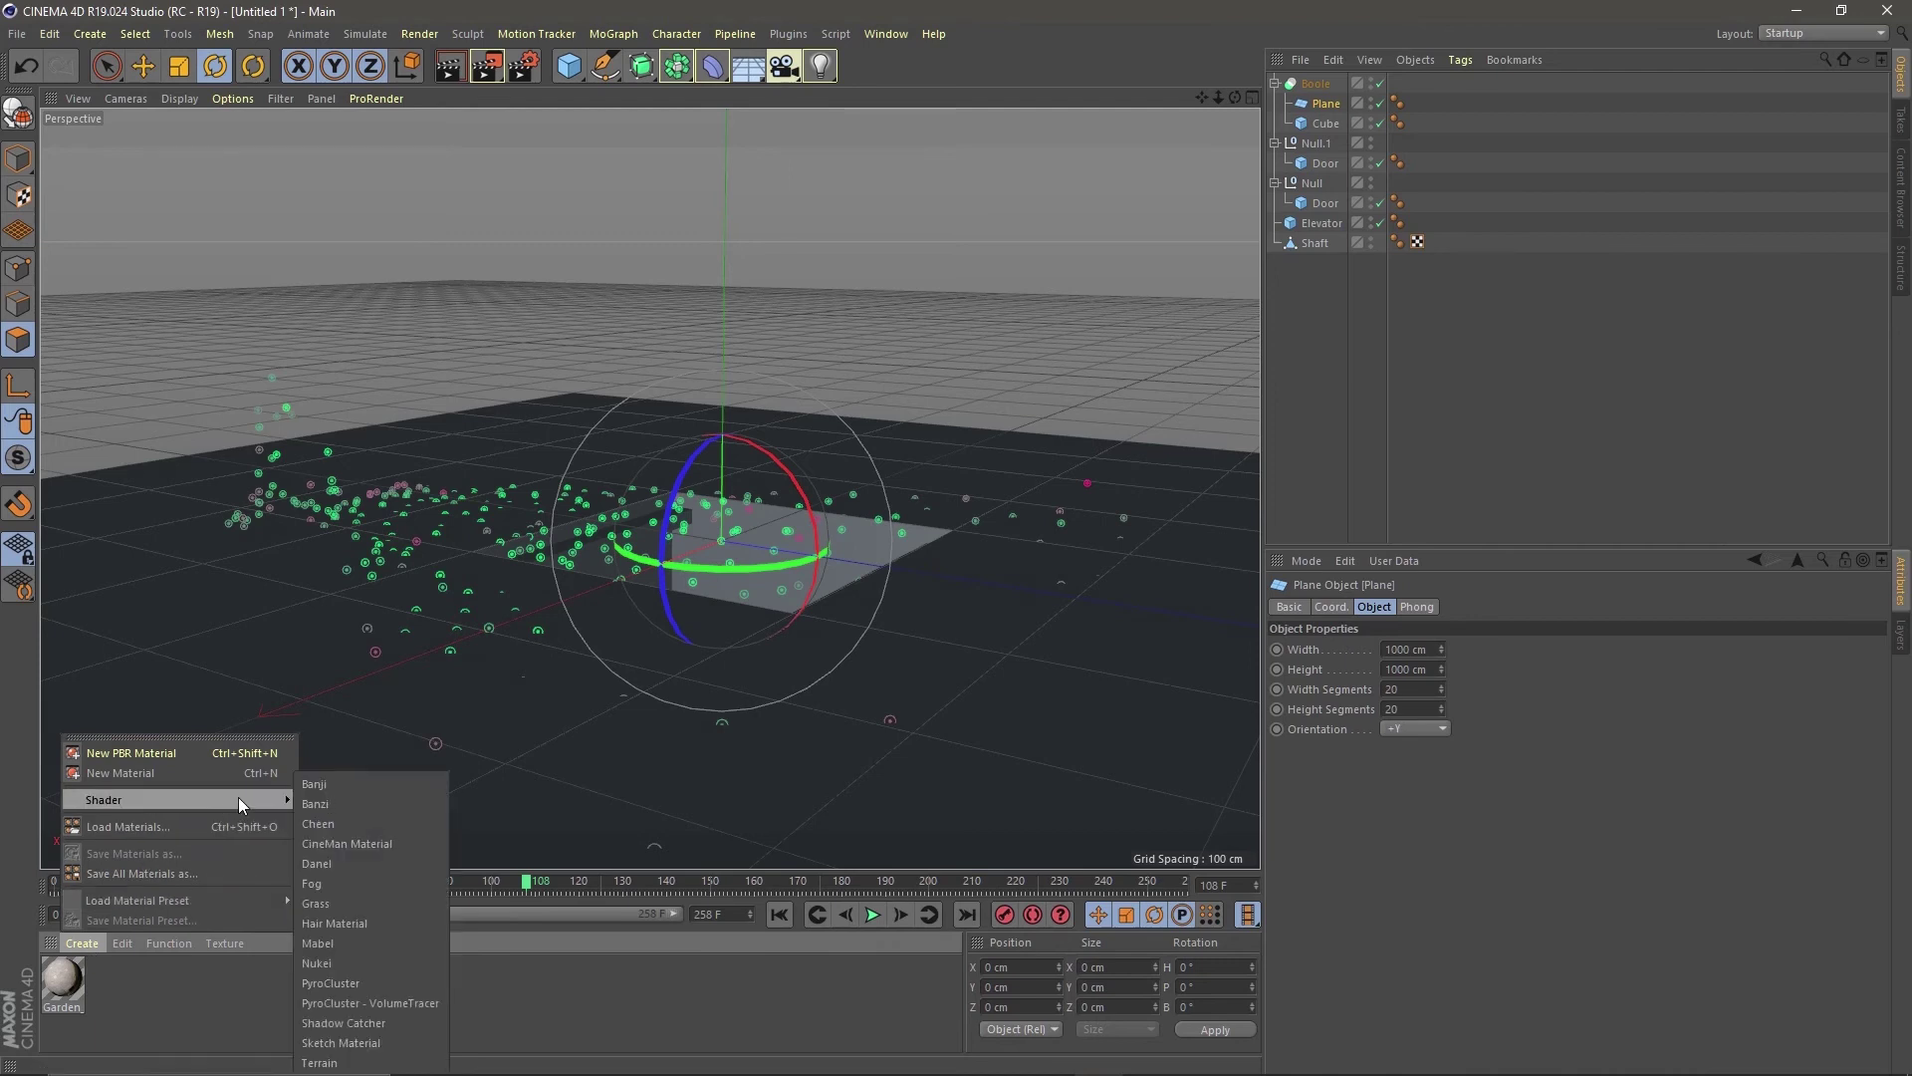
click(358, 1022)
drag(65, 981, 1335, 103)
key(ctrl+r)
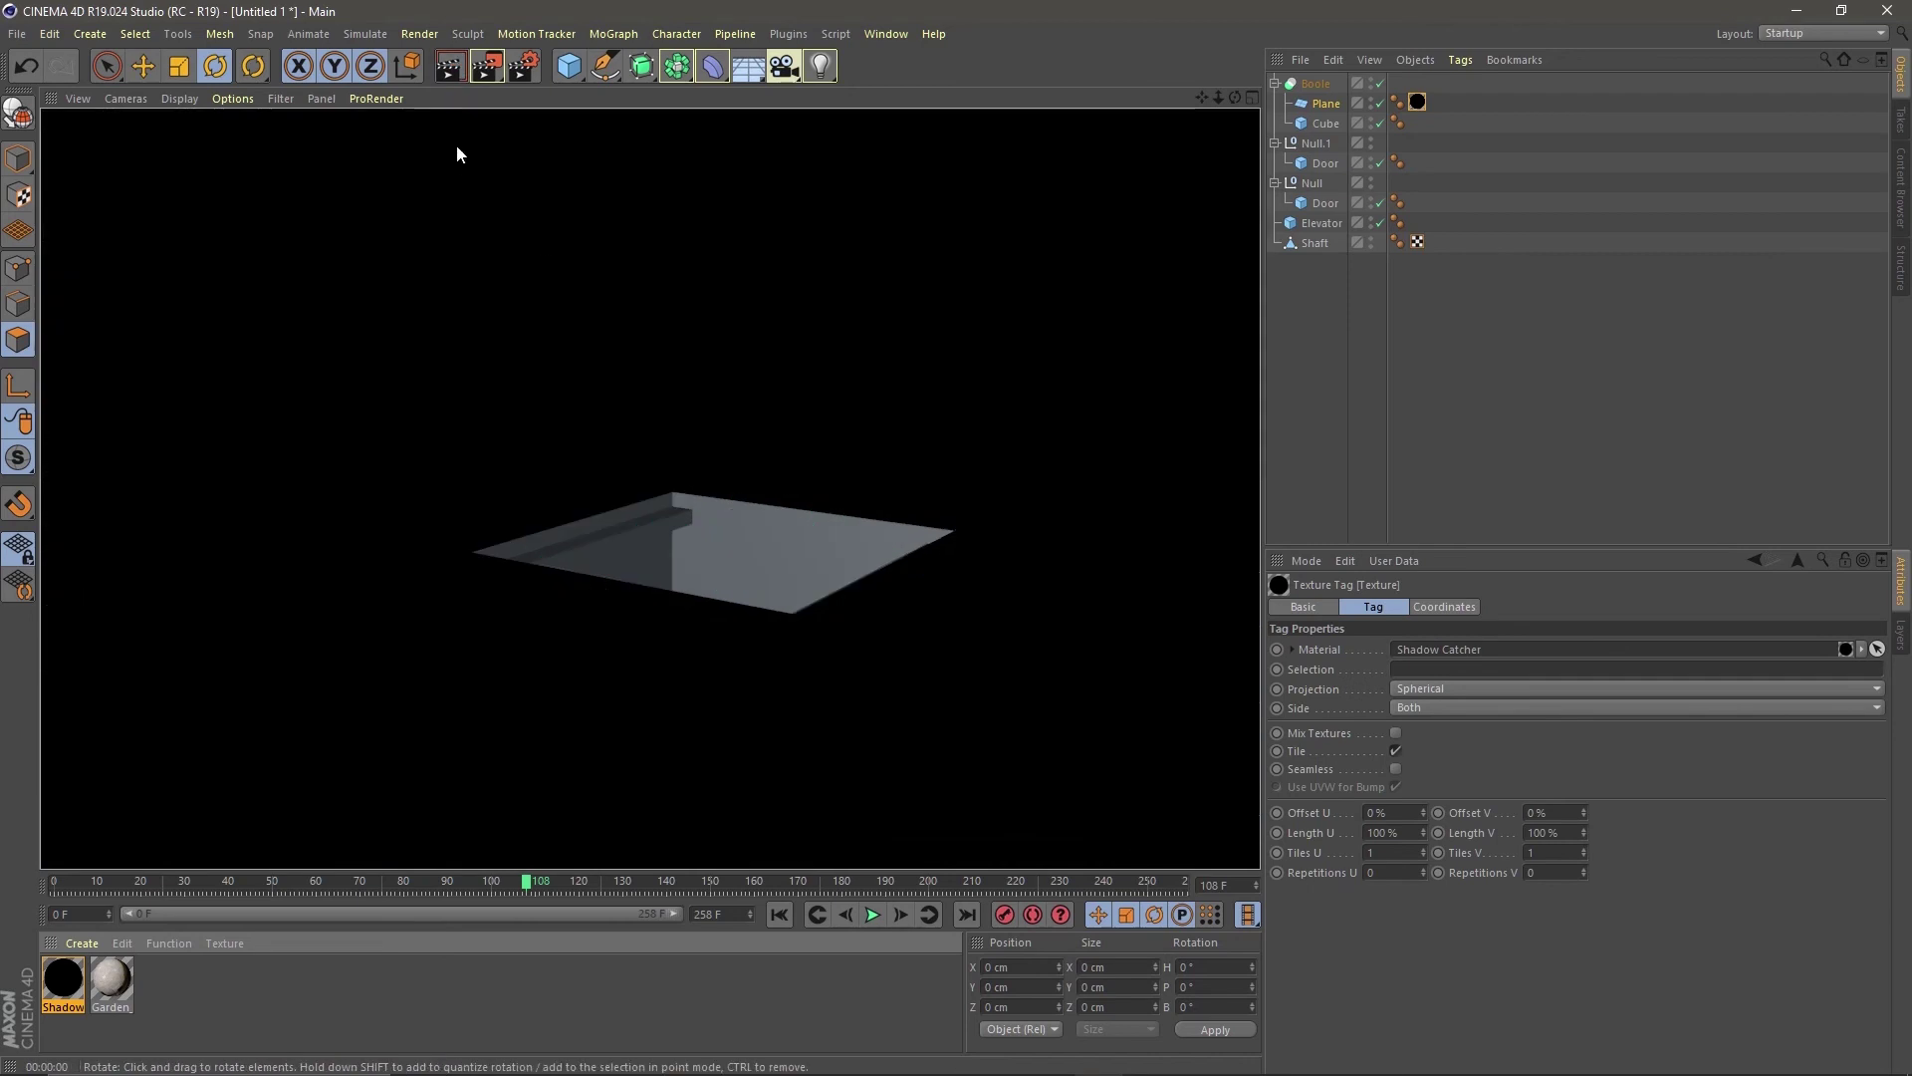
click(695, 439)
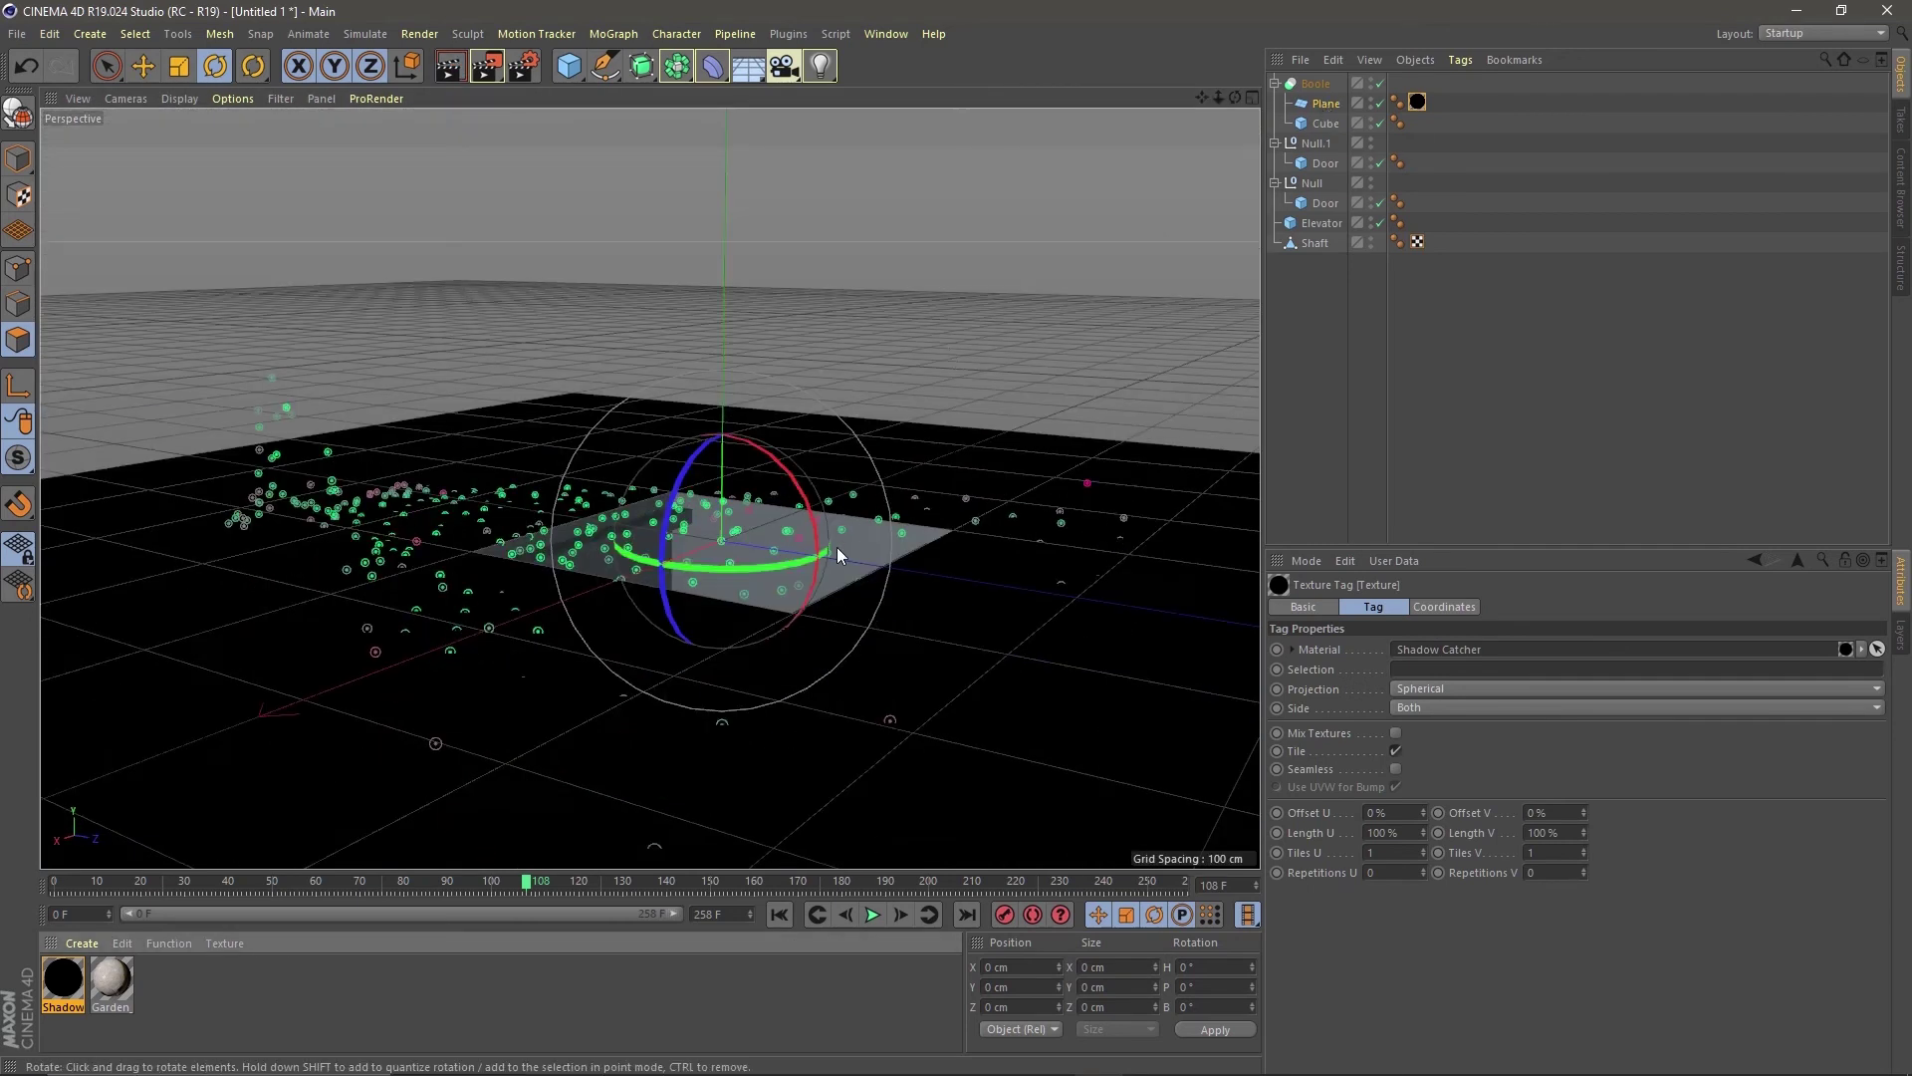
key(ctrl+r)
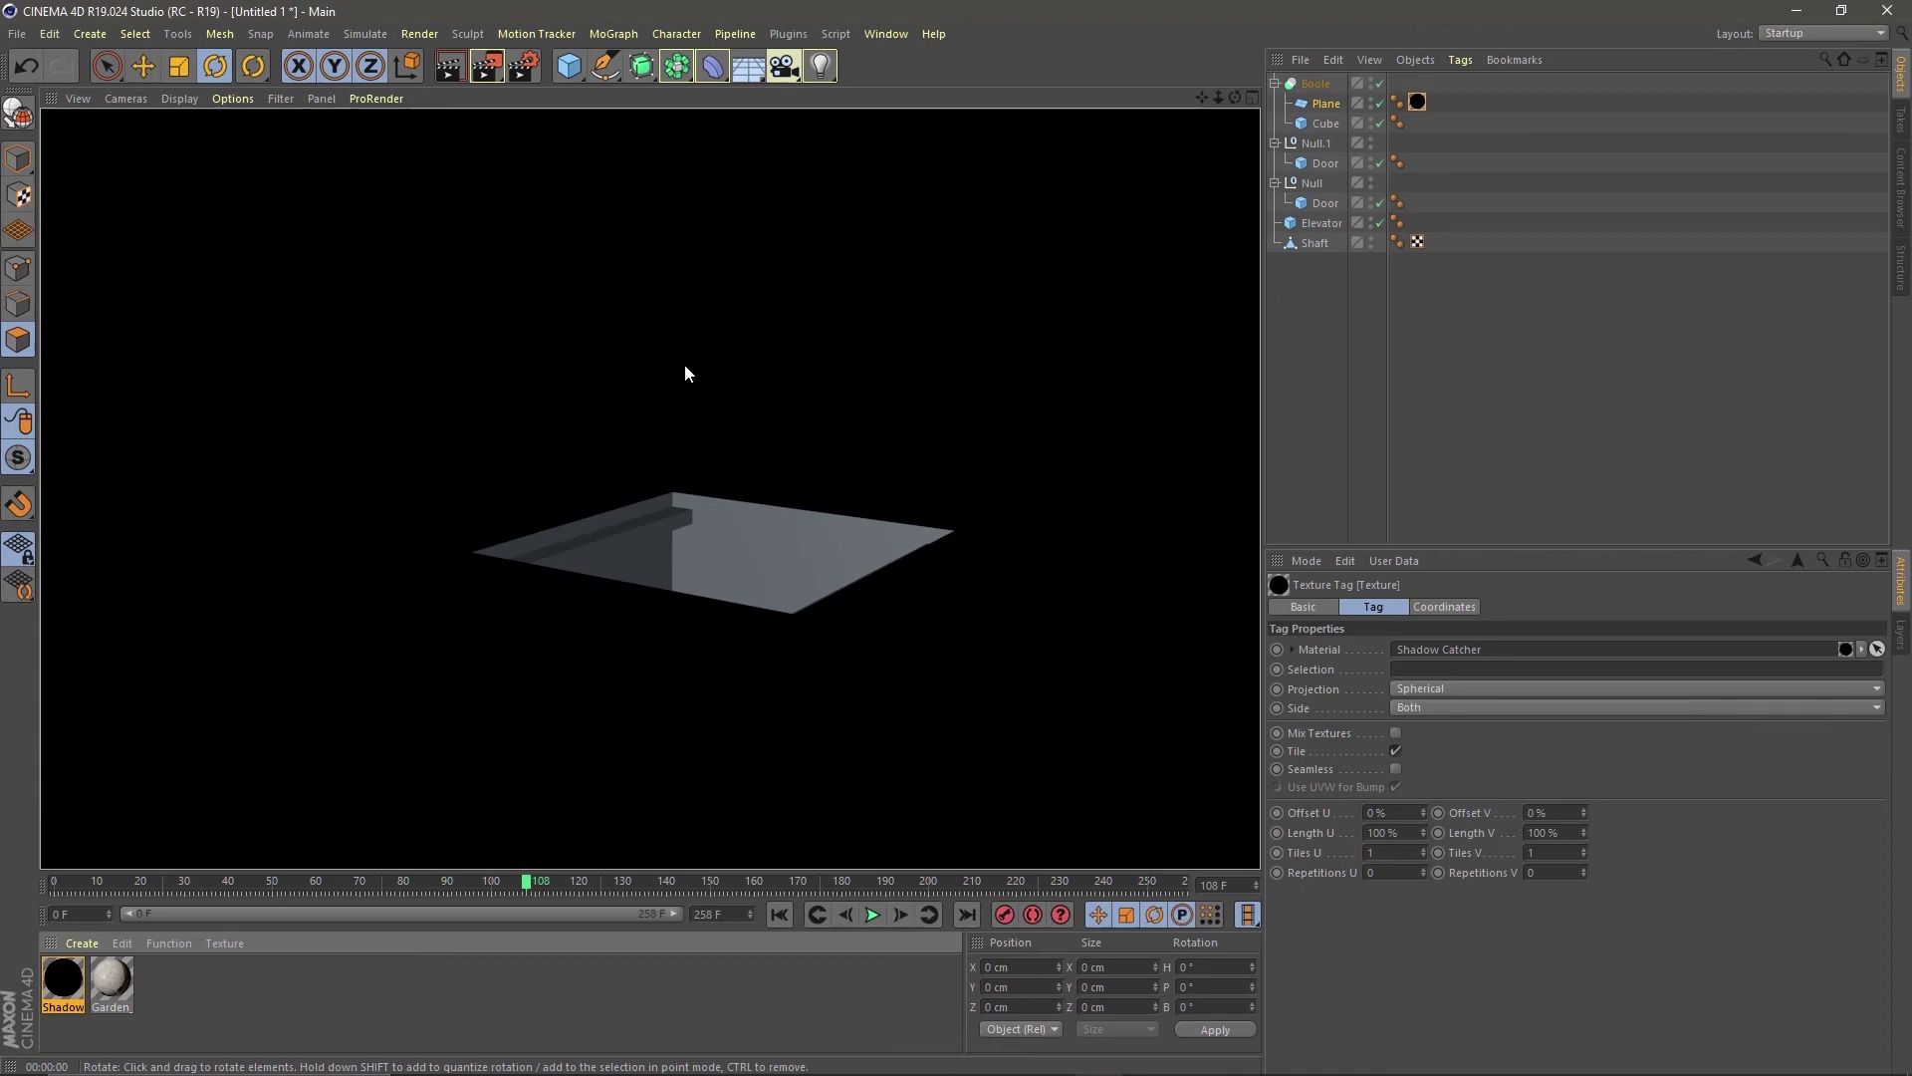
Step: Group the elevator parts under a Null and assign it to a new Elevator layer
click(694, 444)
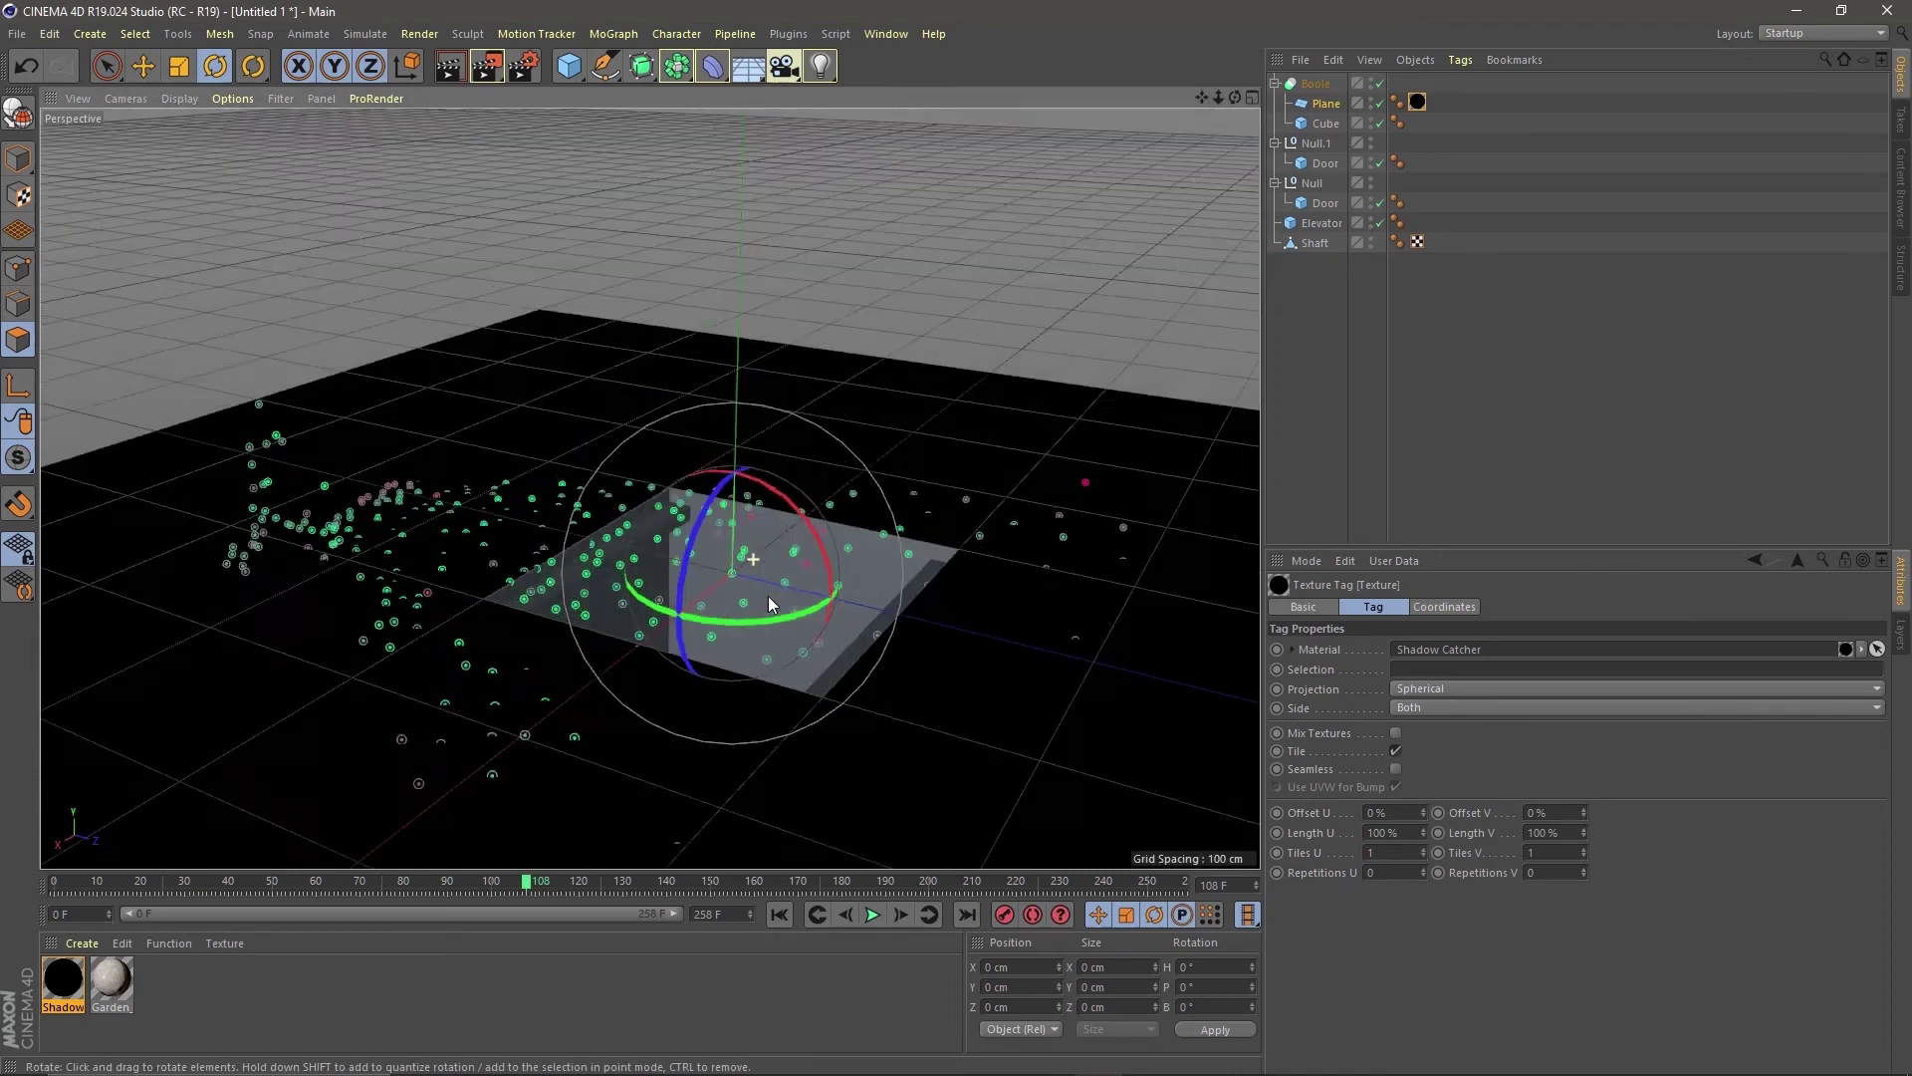
click(569, 65)
click(638, 89)
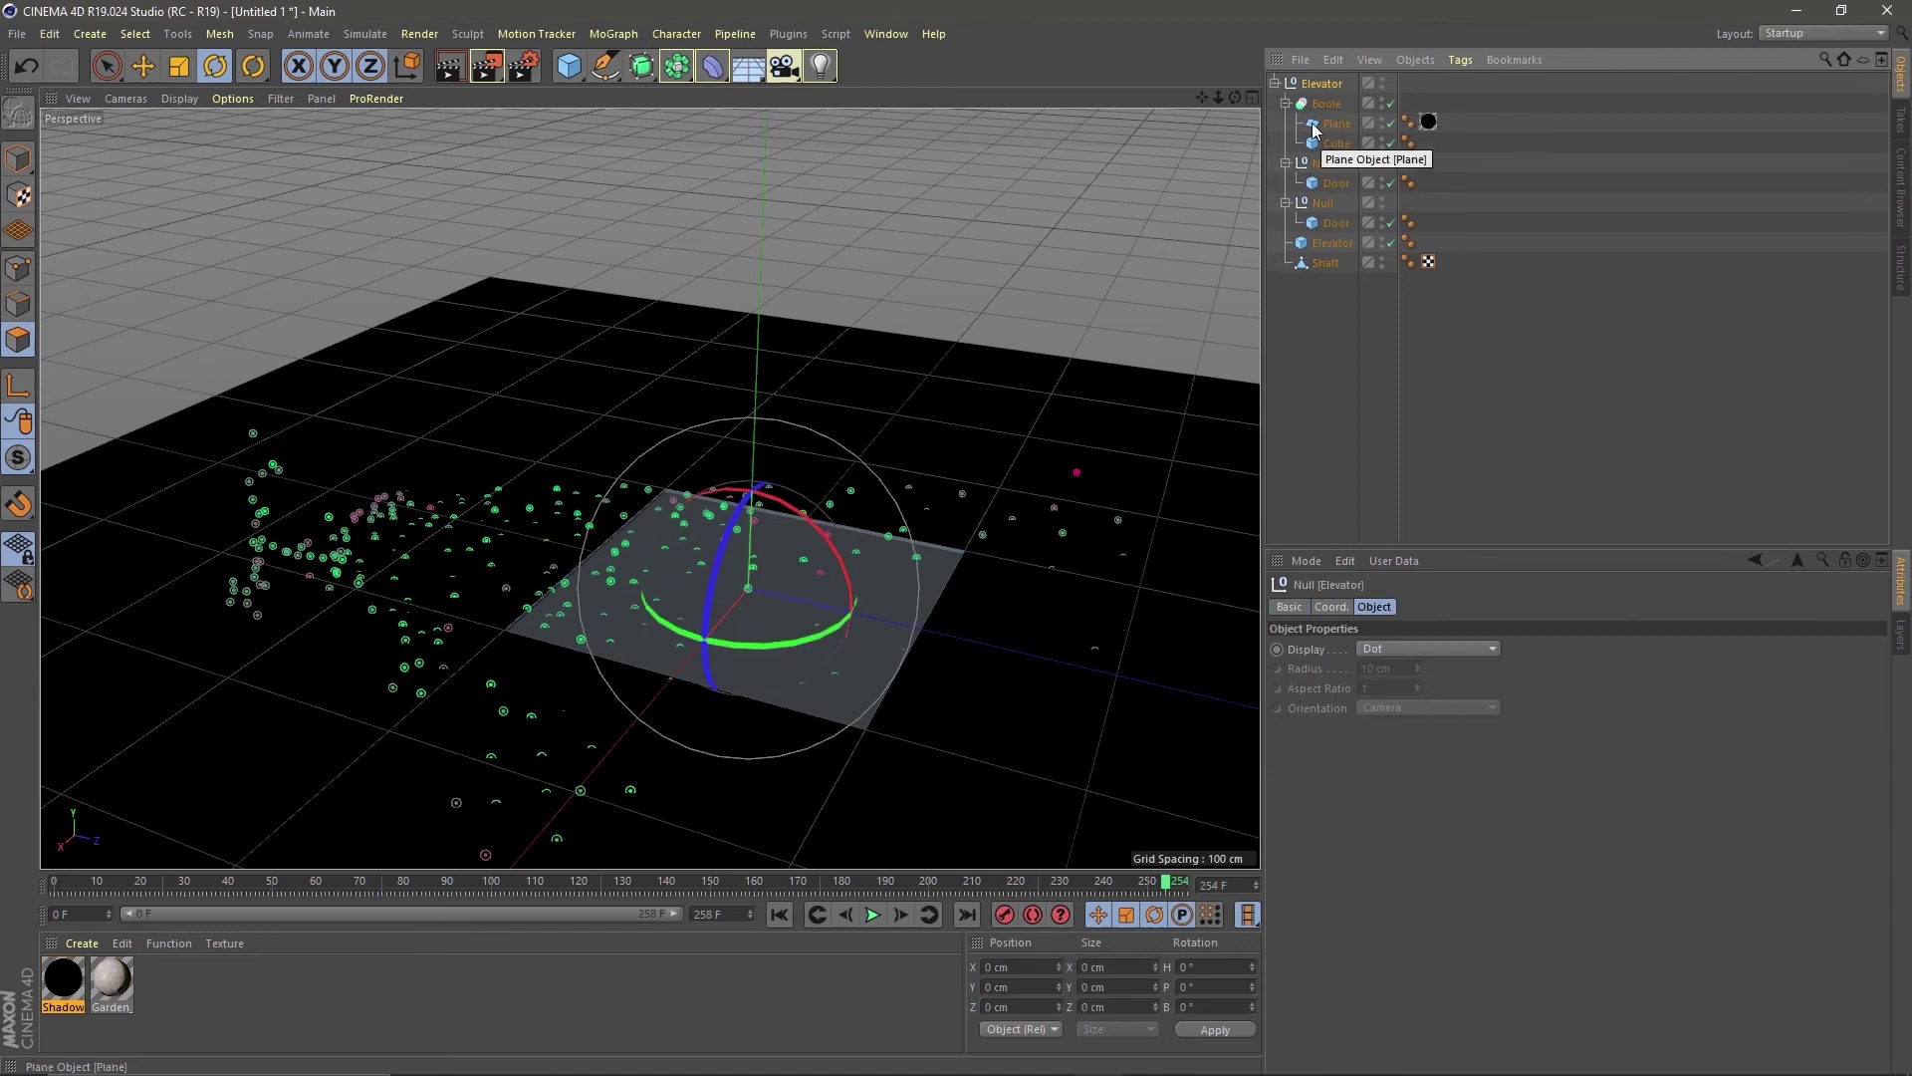
double_click(1317, 615)
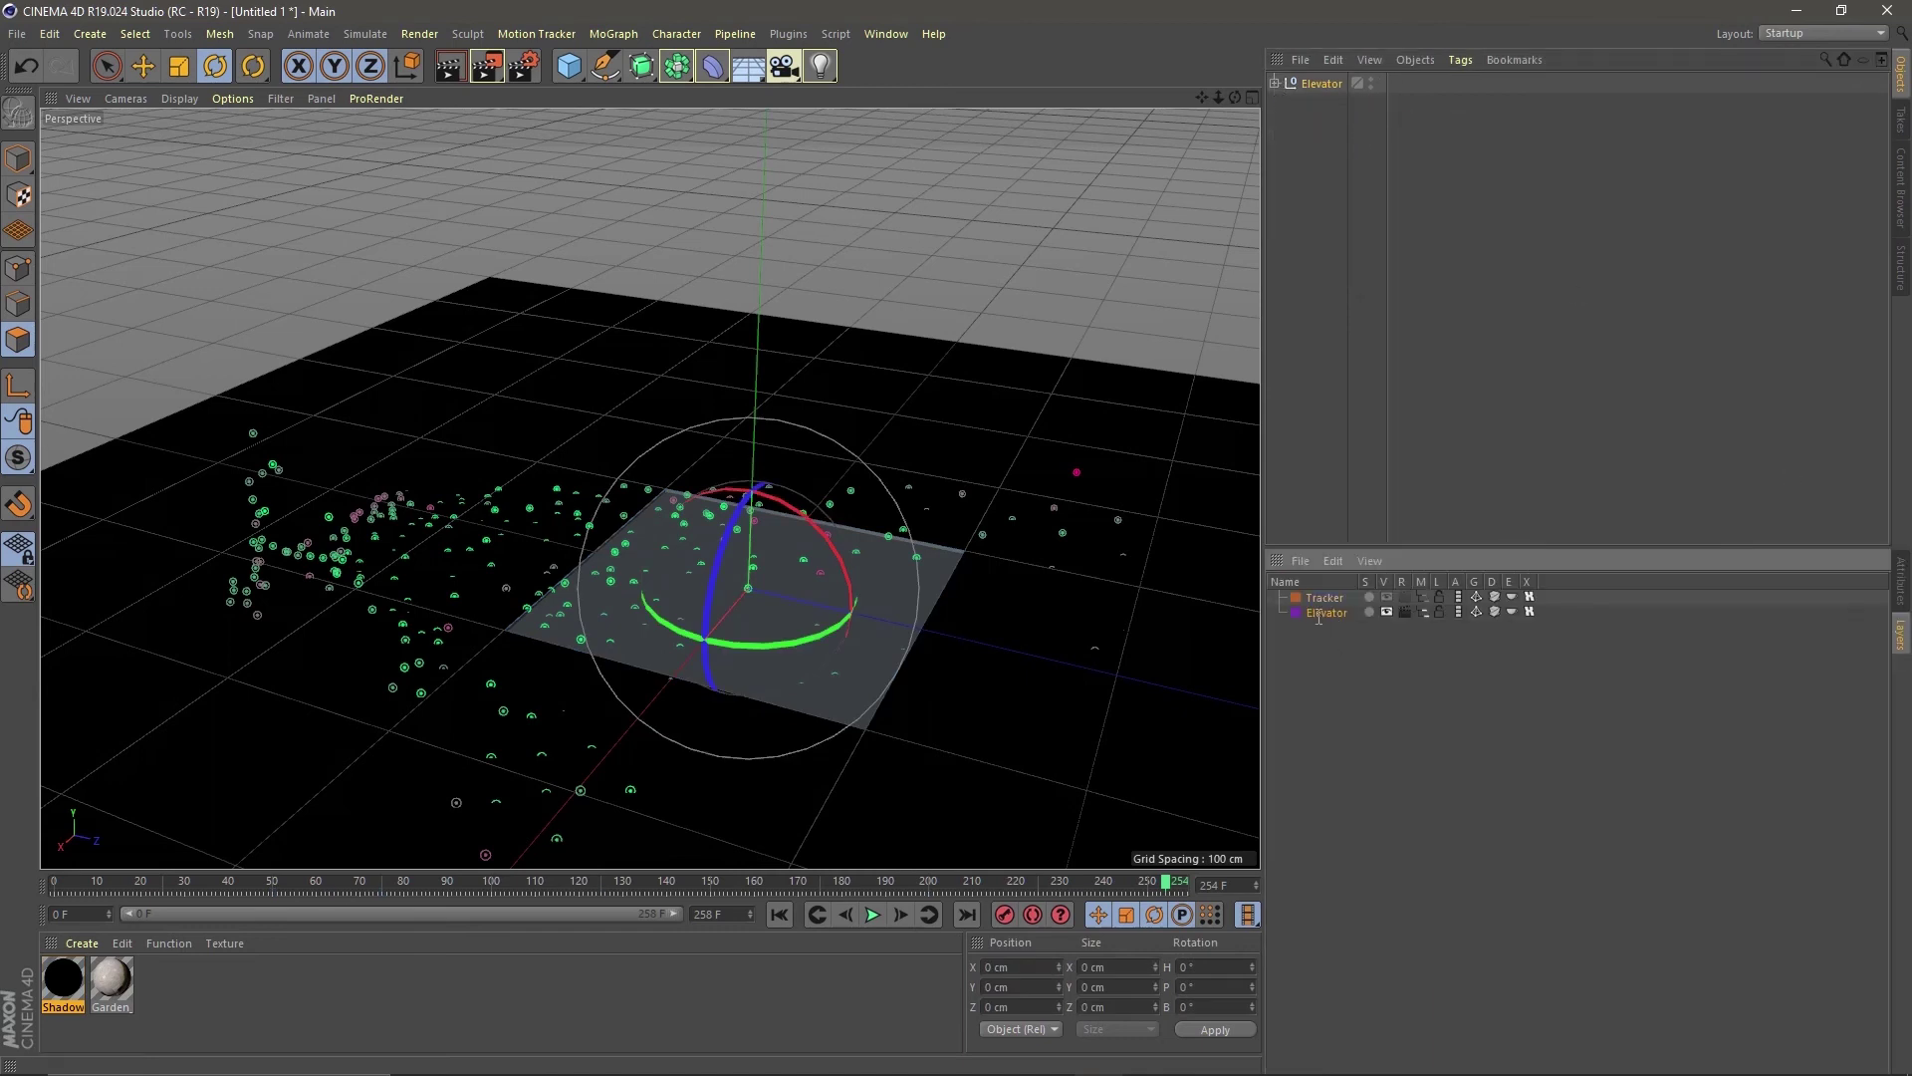
drag(1317, 83, 1335, 619)
Step: Make the Tracker layer visible again and view through the Solved Camera
click(1403, 604)
click(1387, 597)
click(1422, 597)
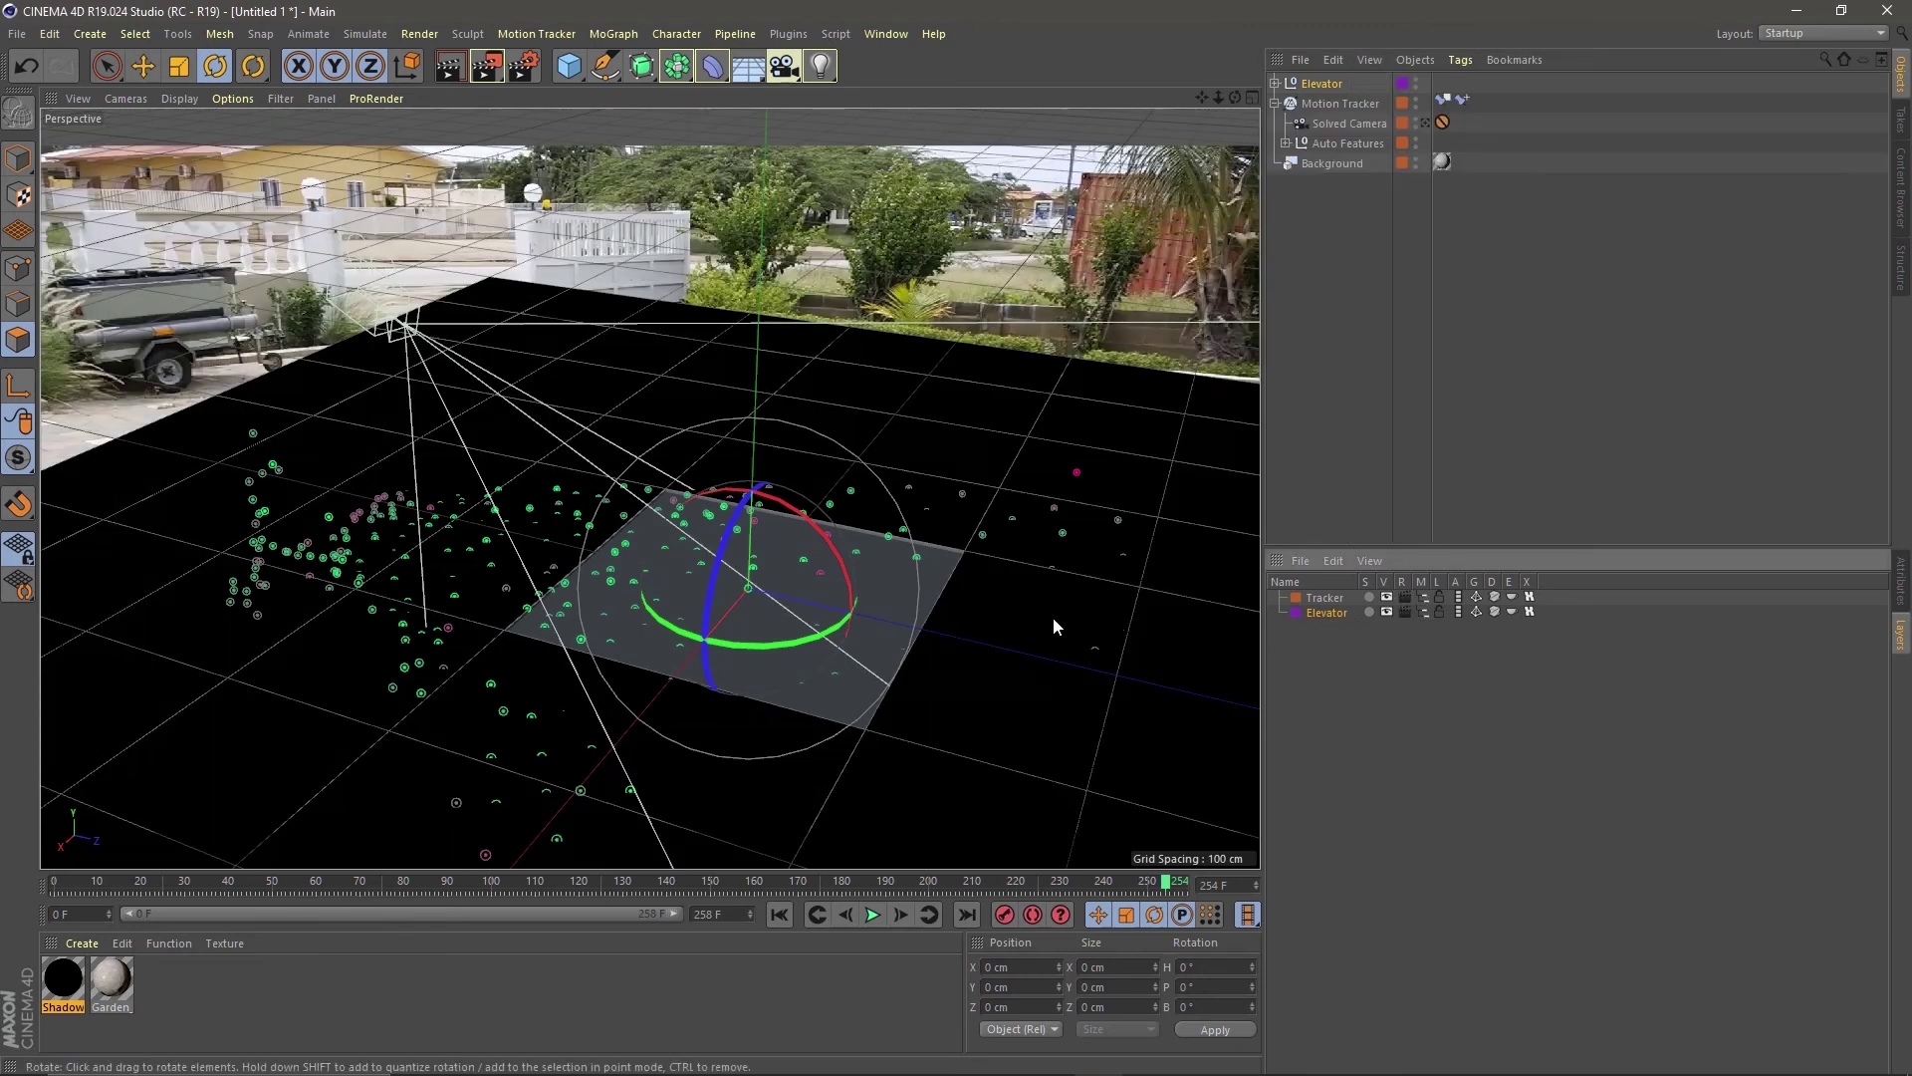
click(1425, 122)
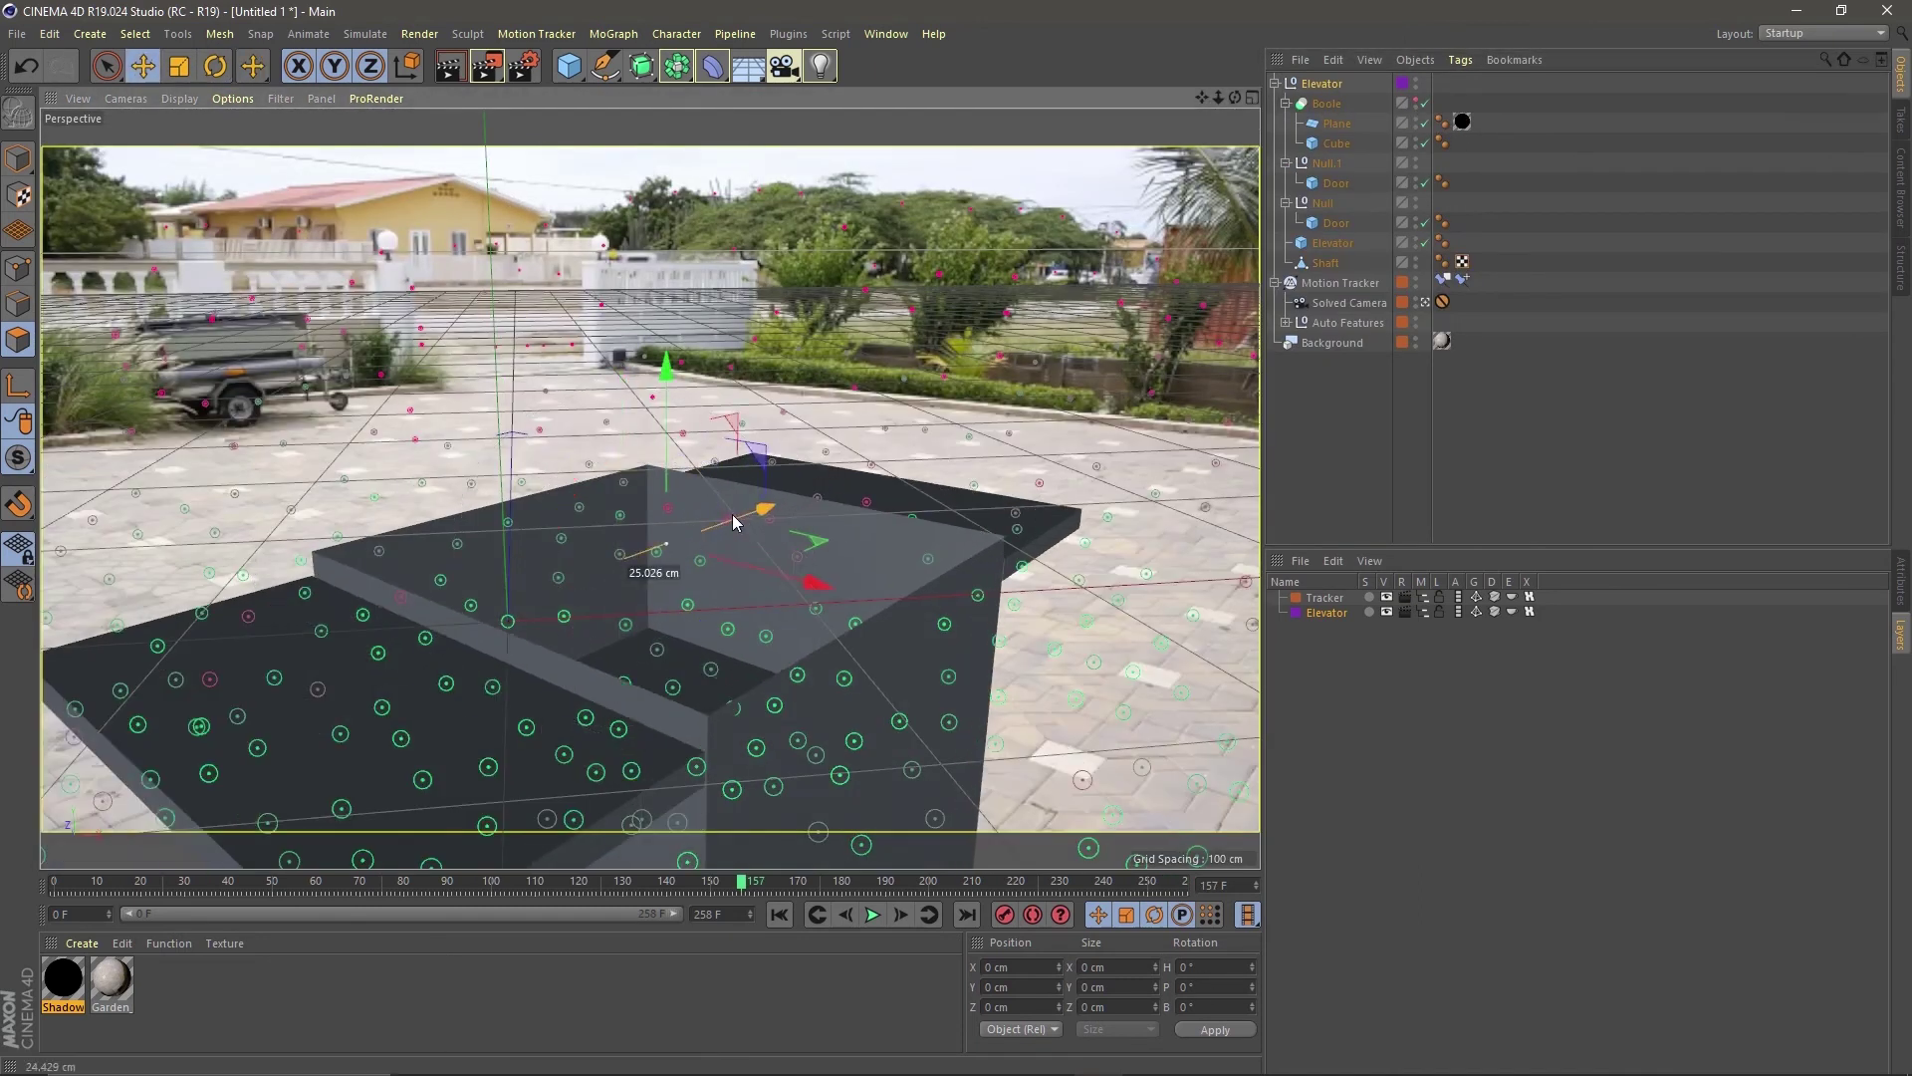
Step: Move and rotate the Elevator null to -49.792° to match the paving, scaling it to 0.5
drag(749, 510, 749, 504)
key(r)
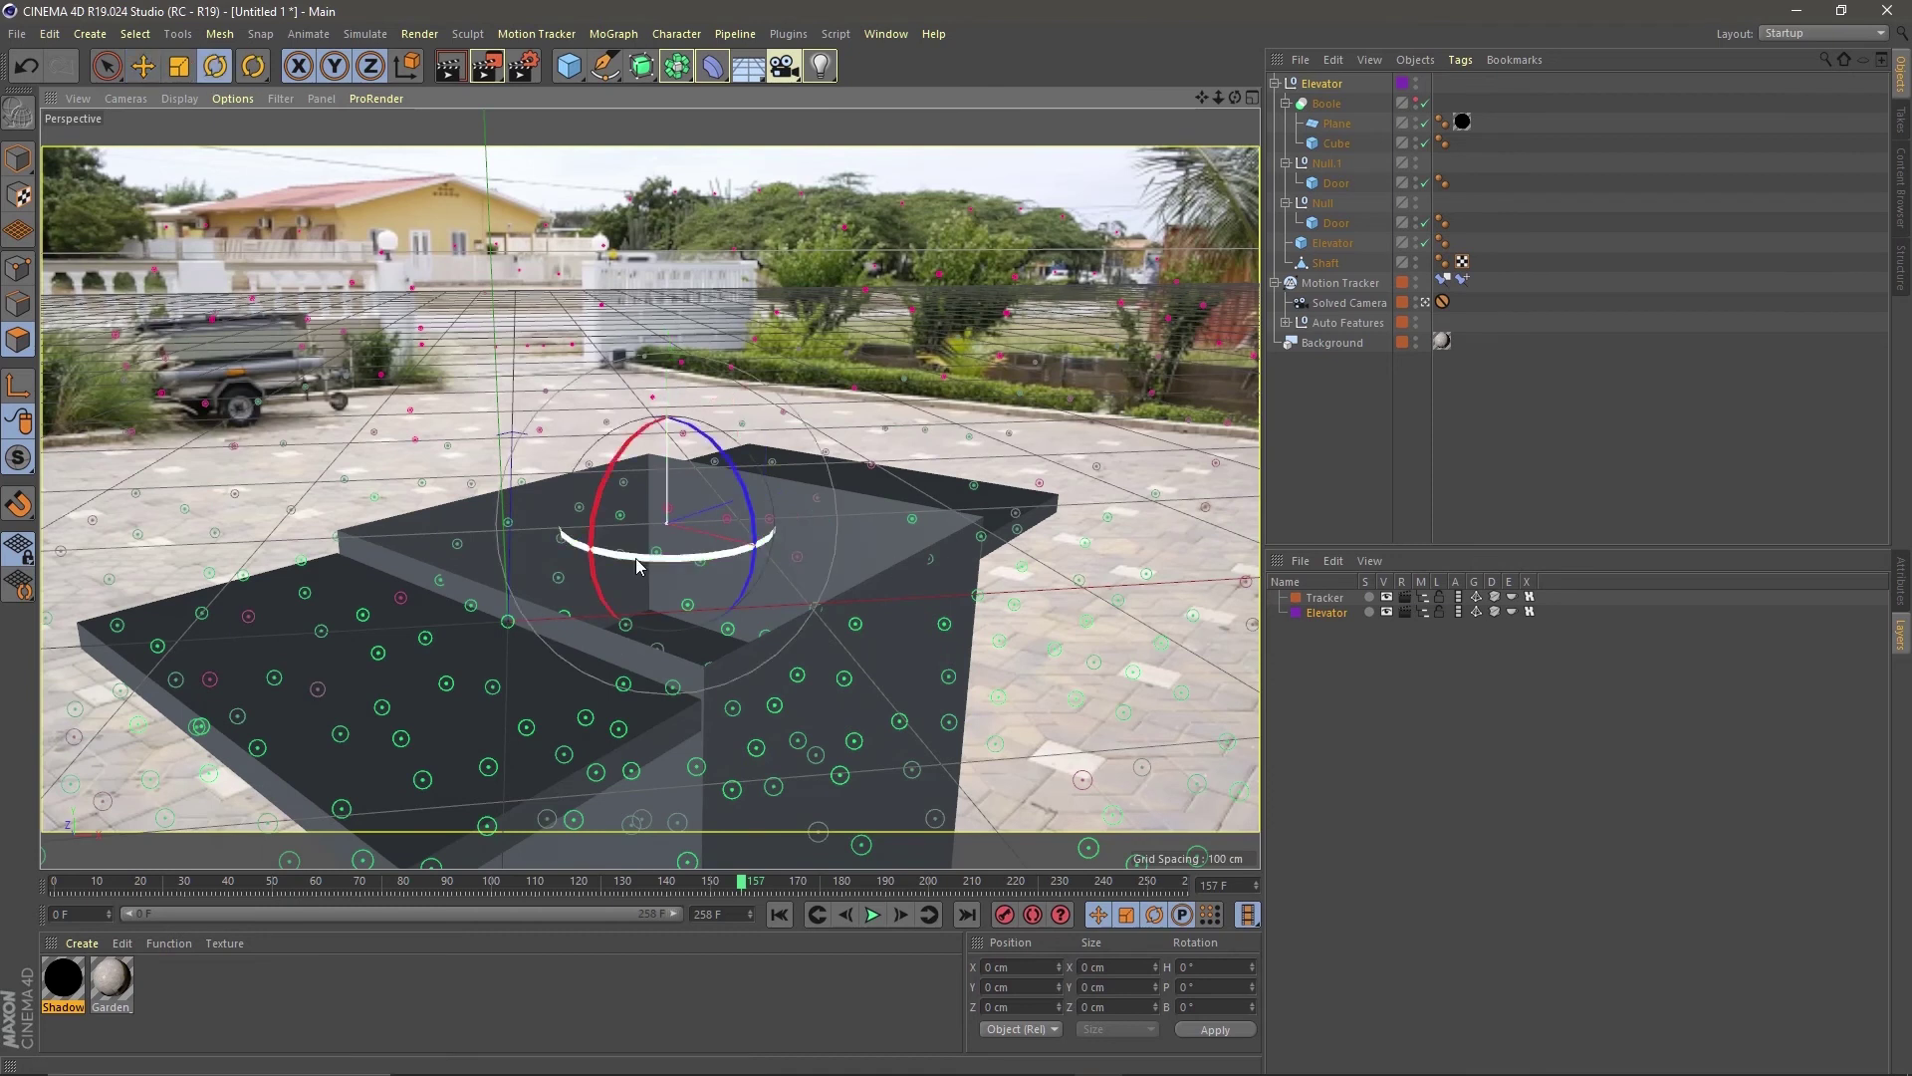
drag(637, 566, 836, 543)
key(shift+F5)
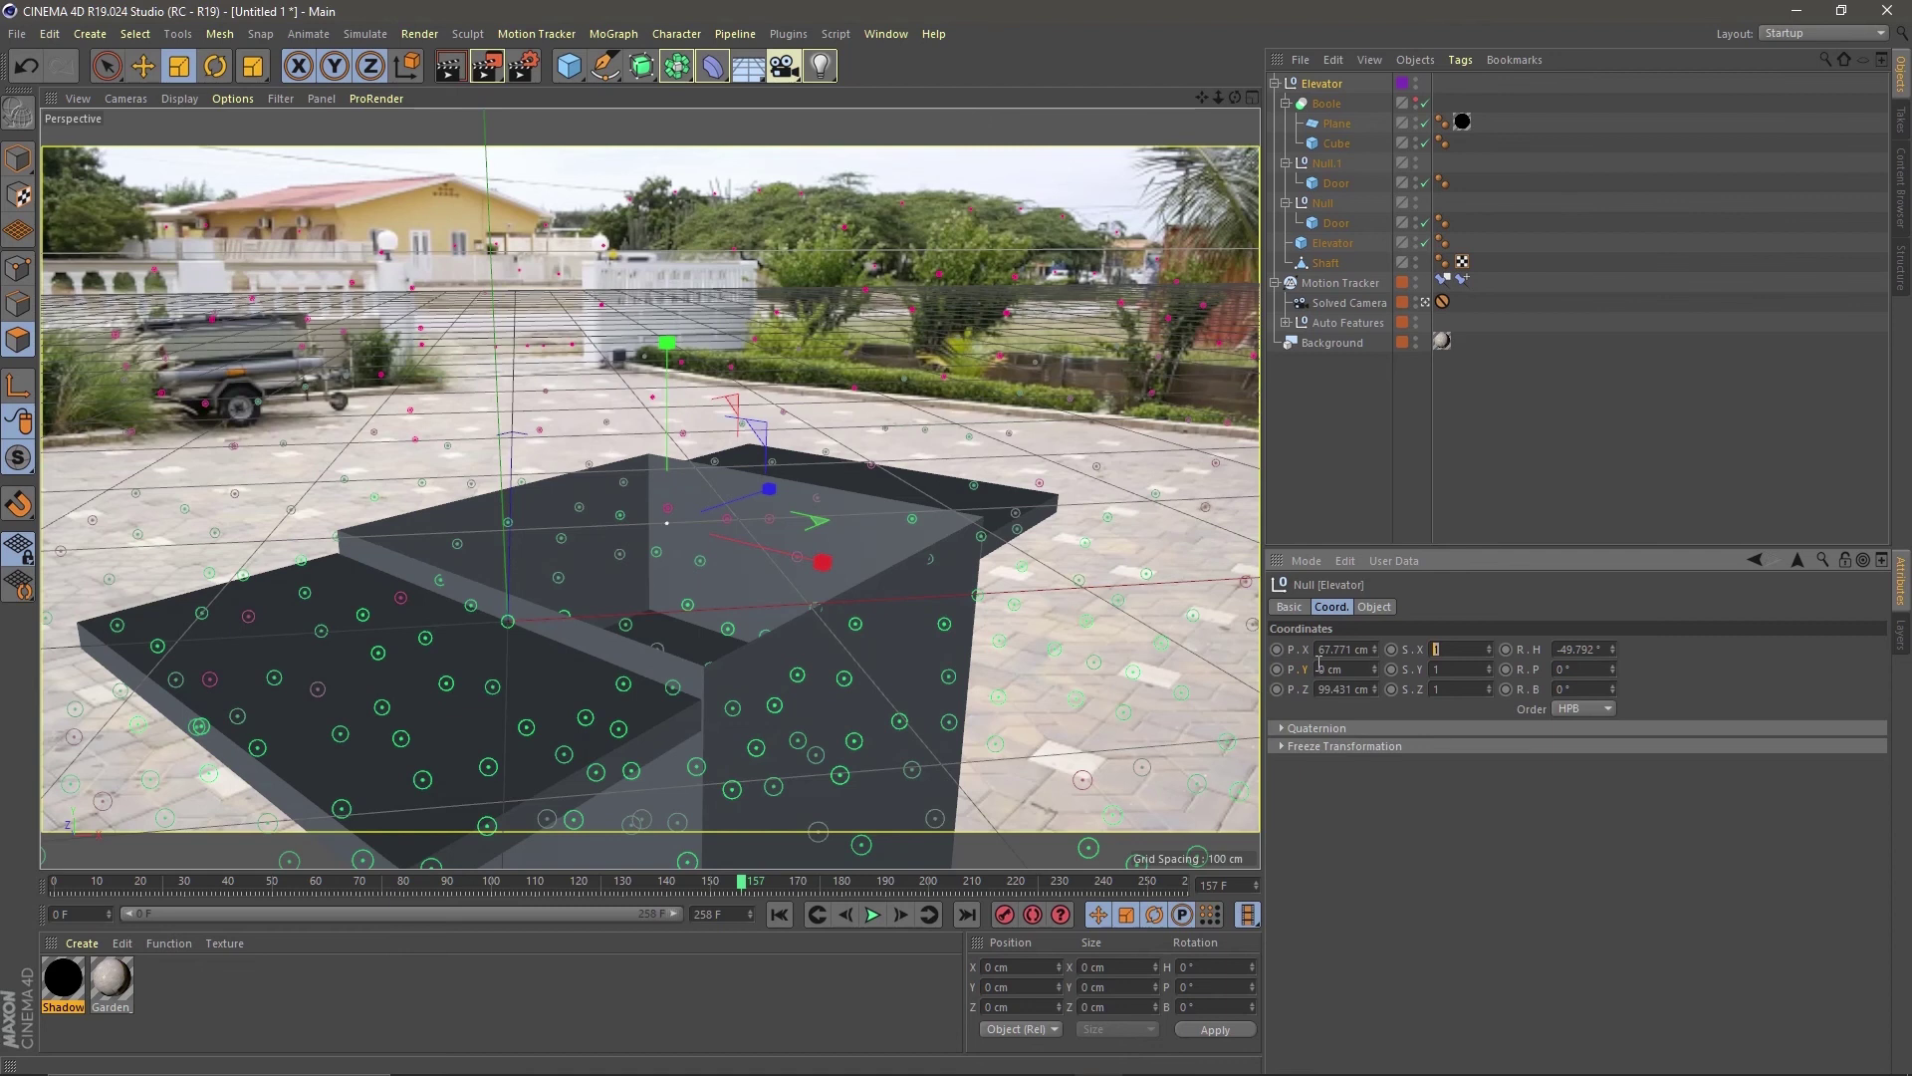
text(.5)
key(Tab)
text(.5)
key(Tab)
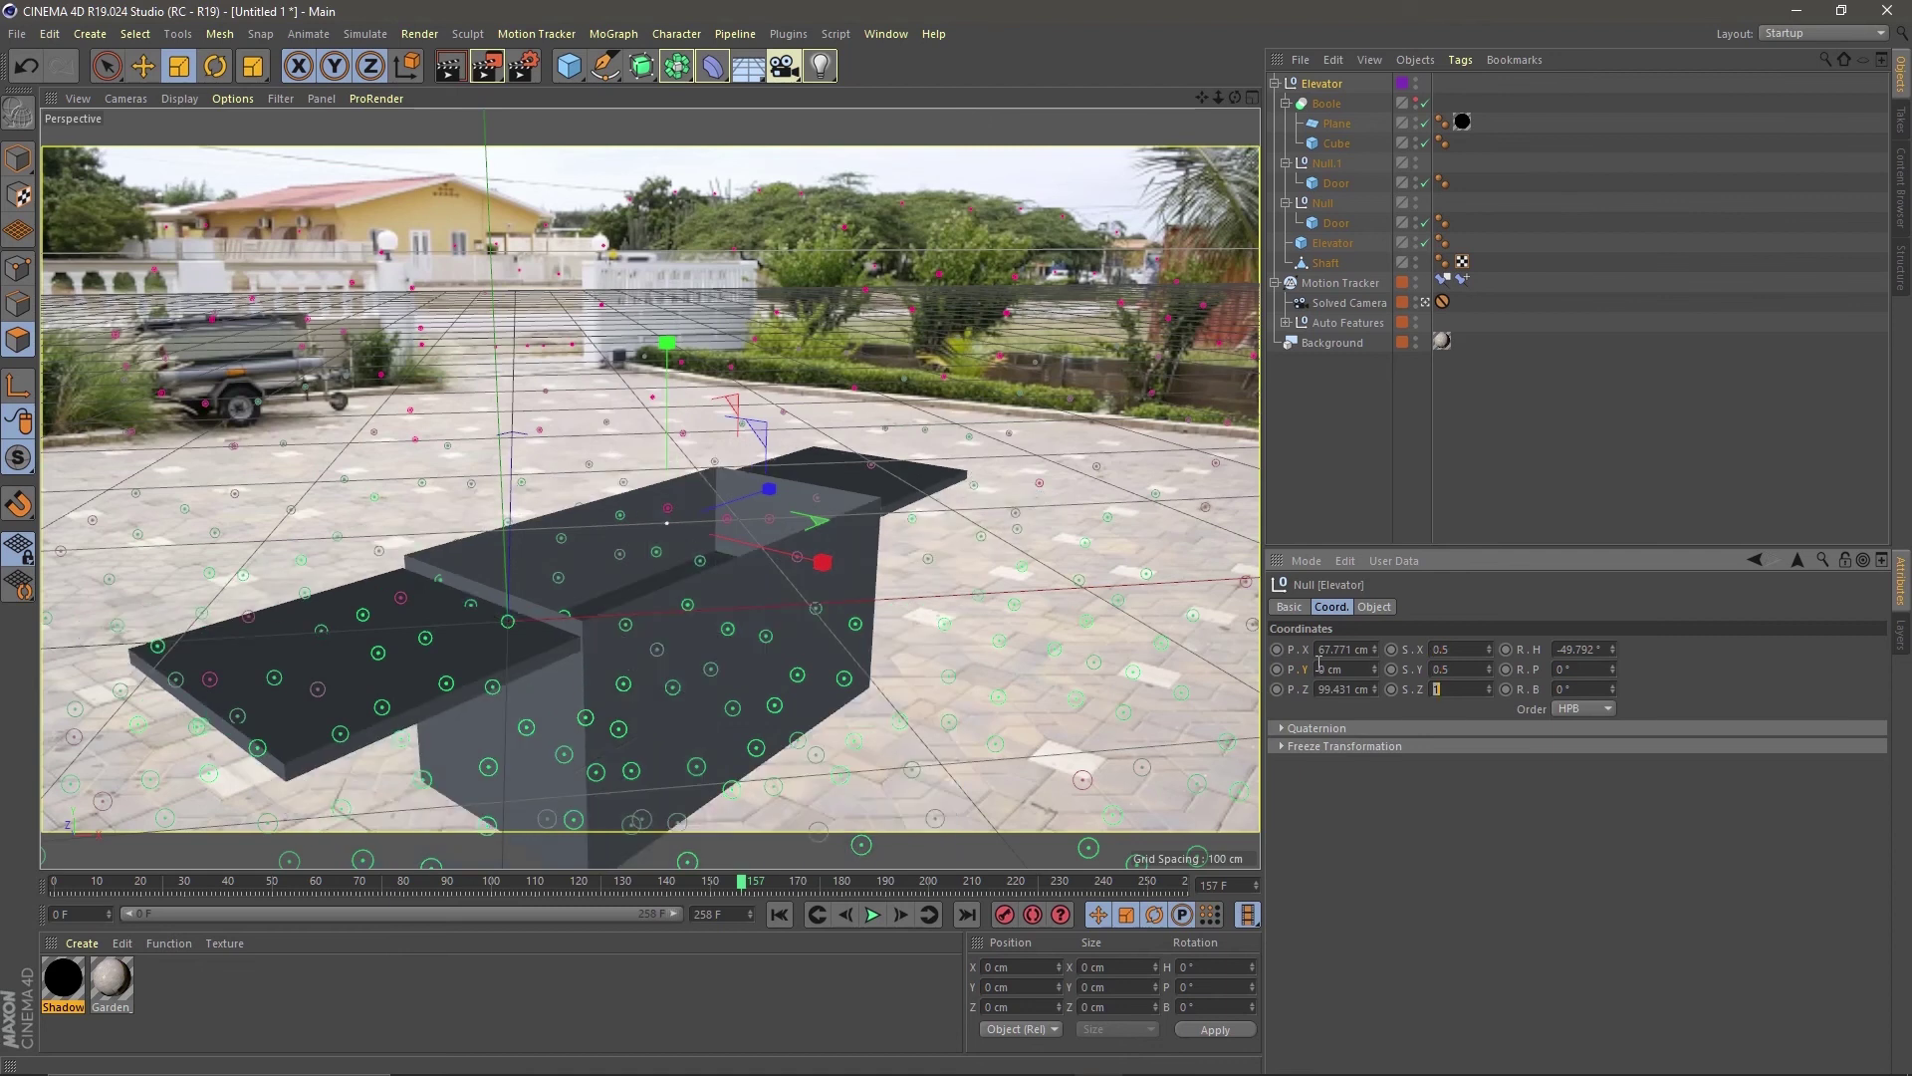
text(.5)
key(Tab)
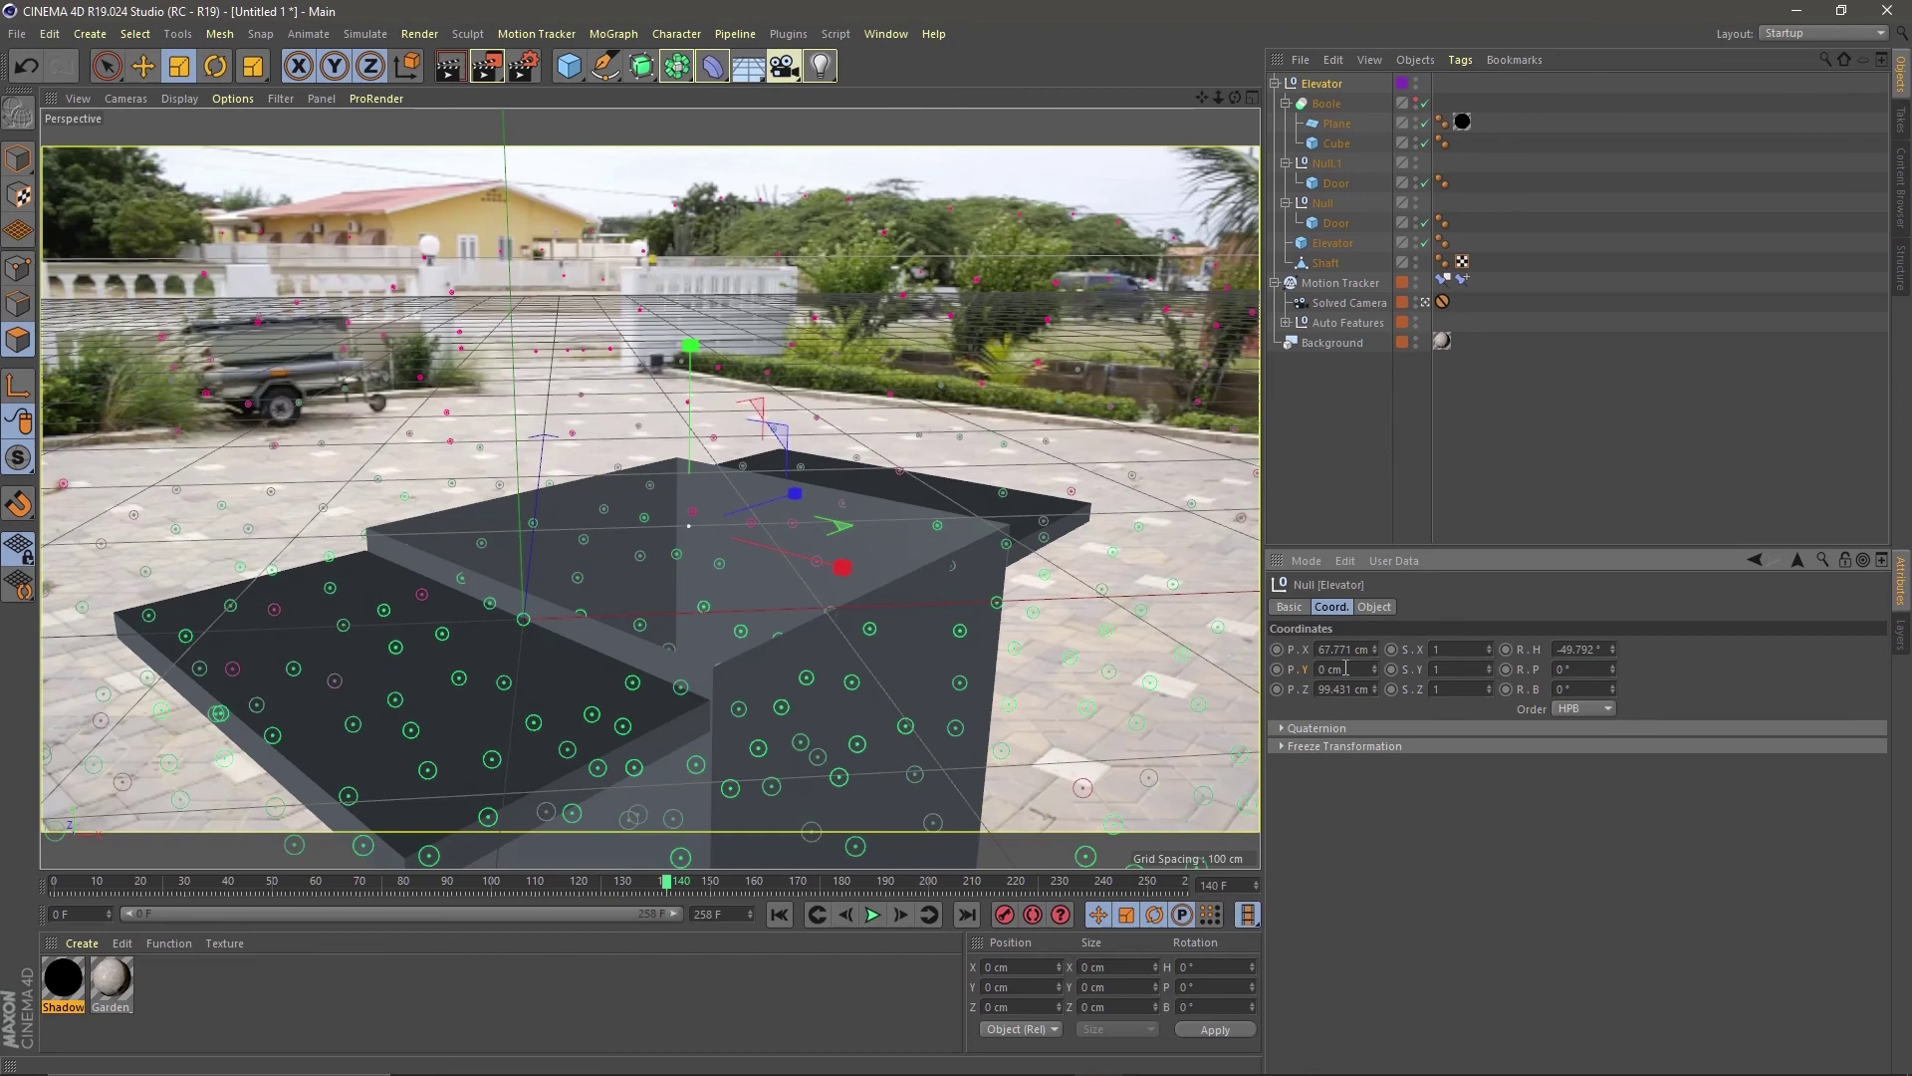
Step: Play the elevator animation through the solved camera over the garden footage, to about frame 89
click(871, 914)
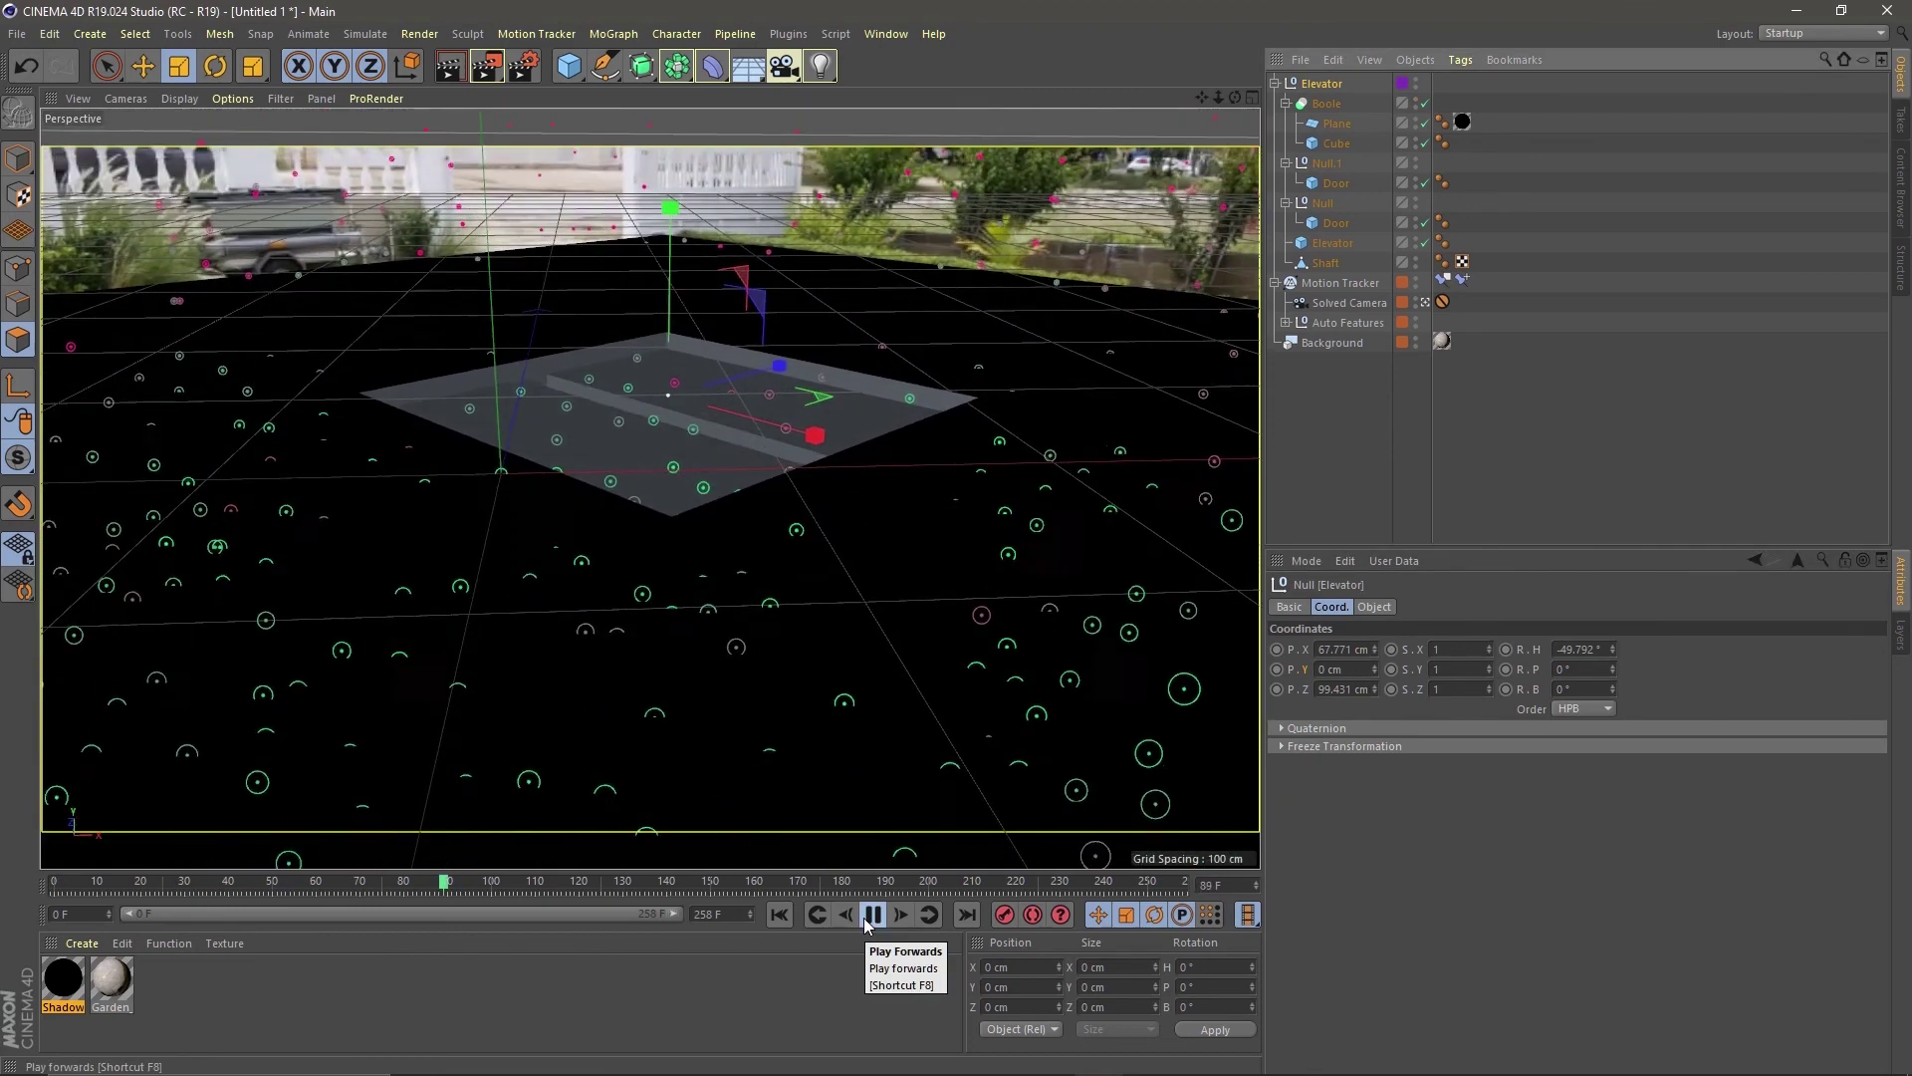